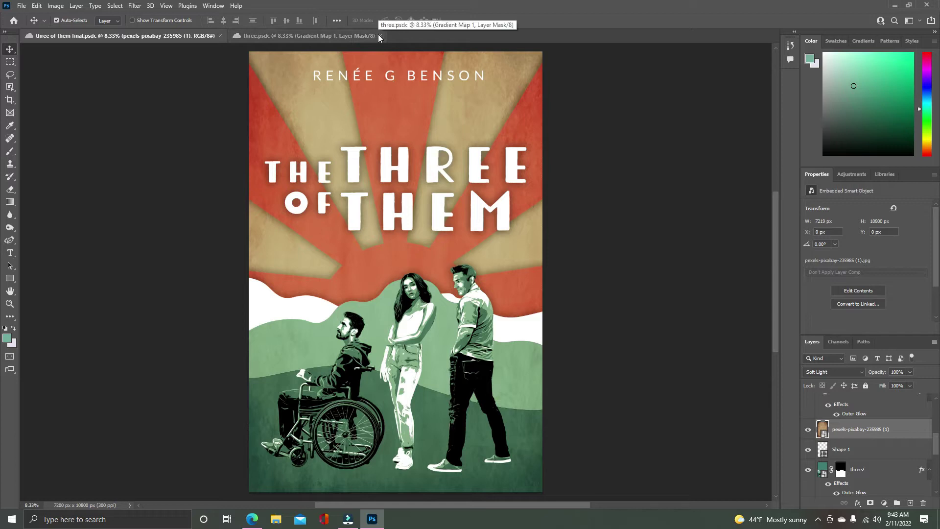
click(22, 7)
click(33, 25)
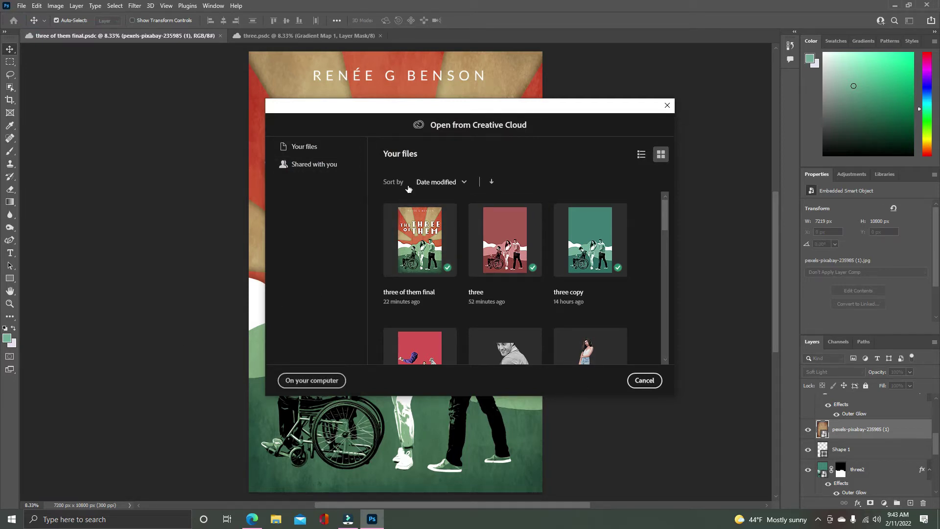
click(645, 380)
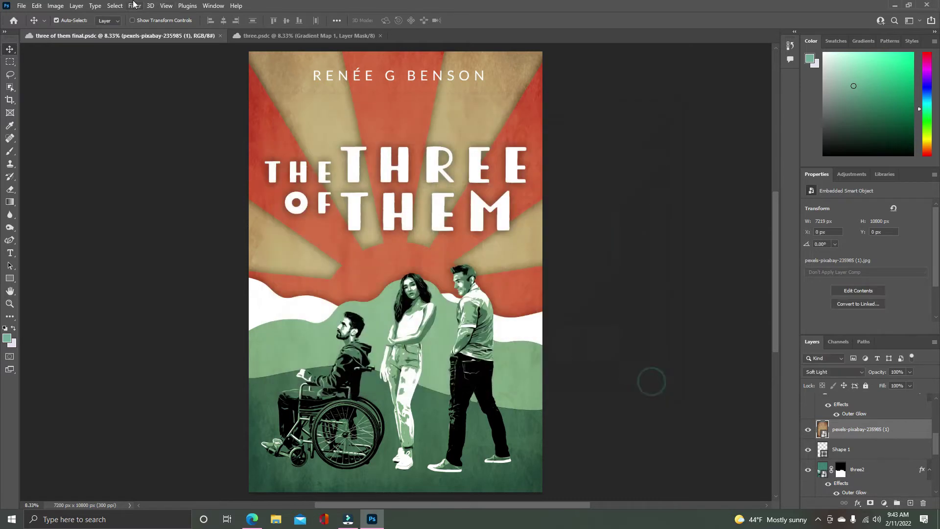
- Set up a new document 6 inches wide by 9 inches high at 300 pixels/inch
click(23, 6)
click(28, 17)
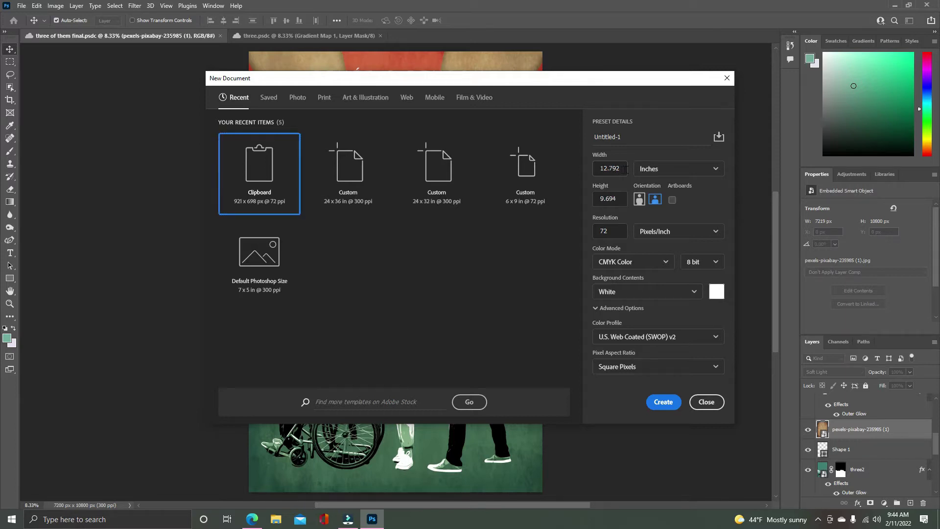
drag(623, 169, 604, 169)
text(6)
click(594, 198)
text(9)
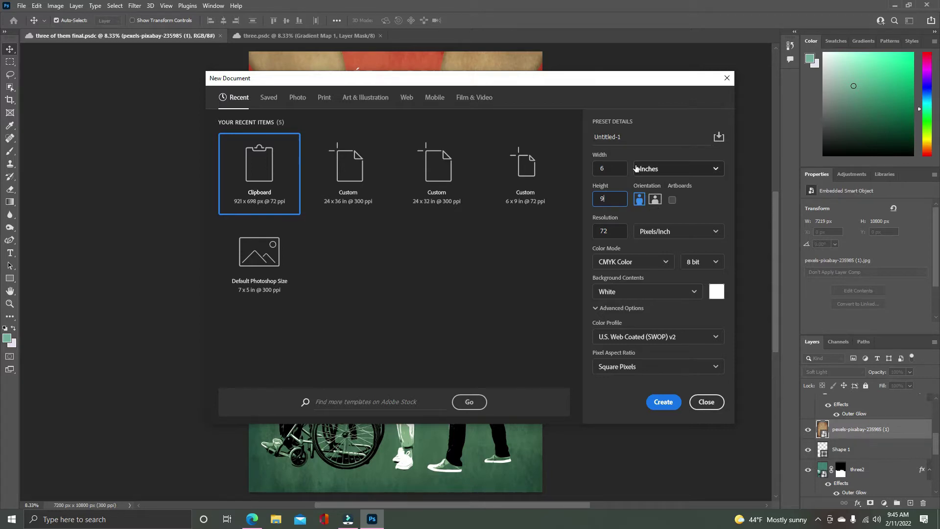
drag(619, 229, 593, 227)
text(300)
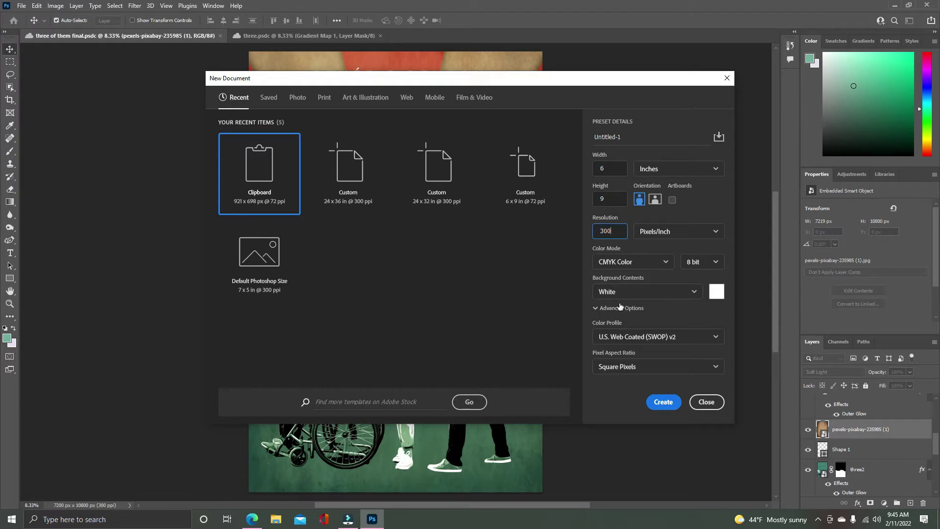
- Keep CMYK Color as the new document's color mode and create the document
click(659, 267)
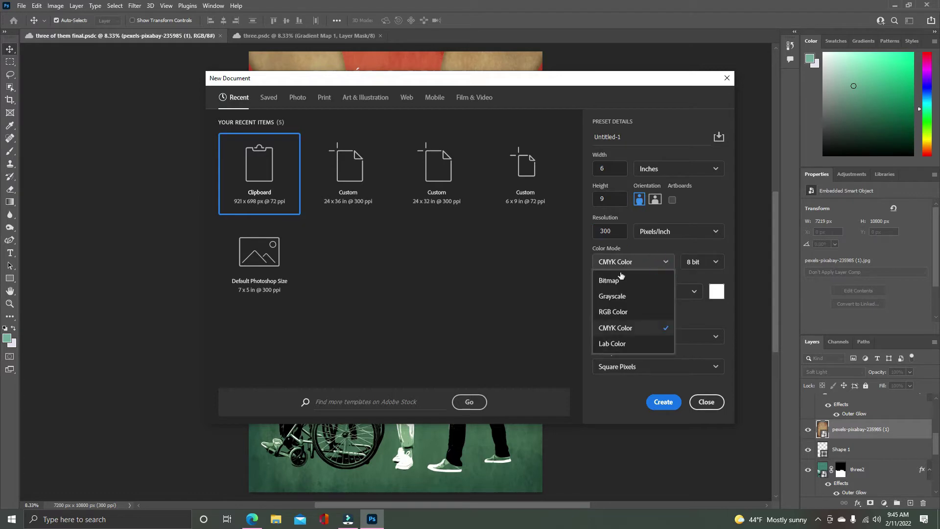
click(626, 329)
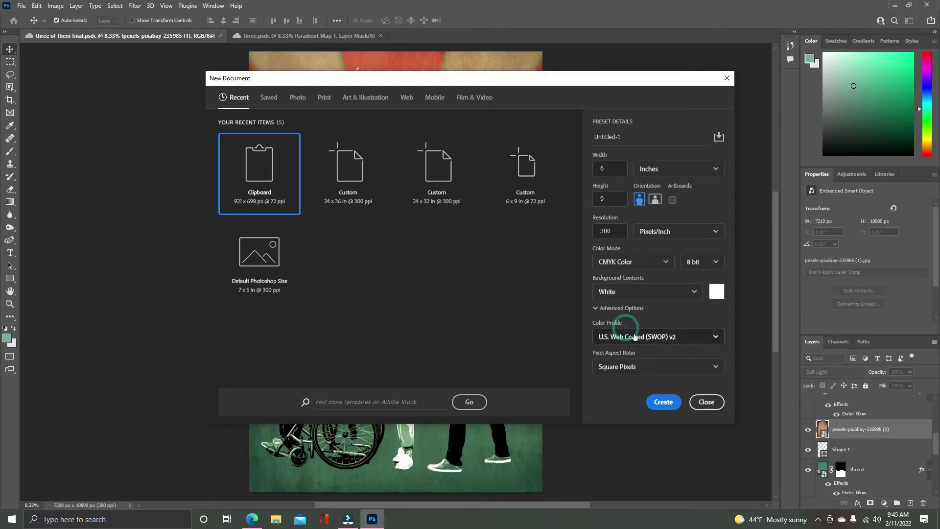
click(663, 264)
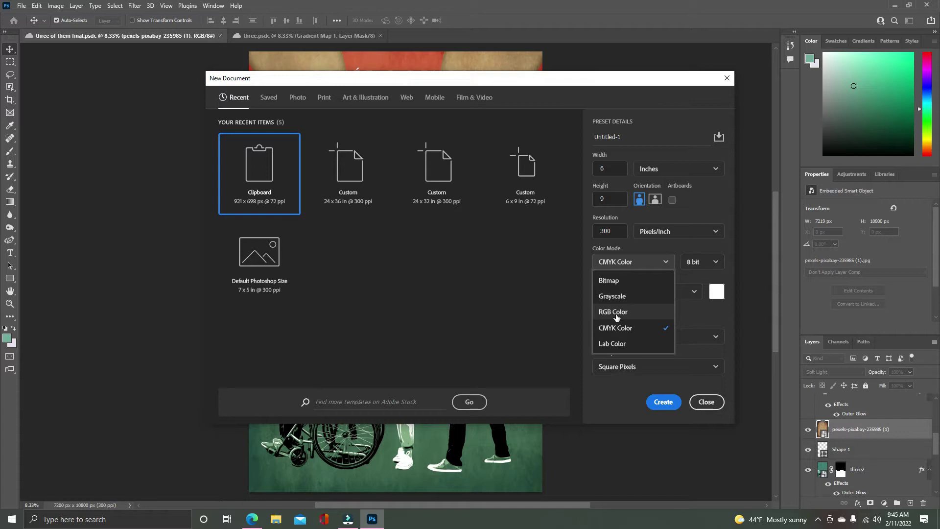
click(699, 317)
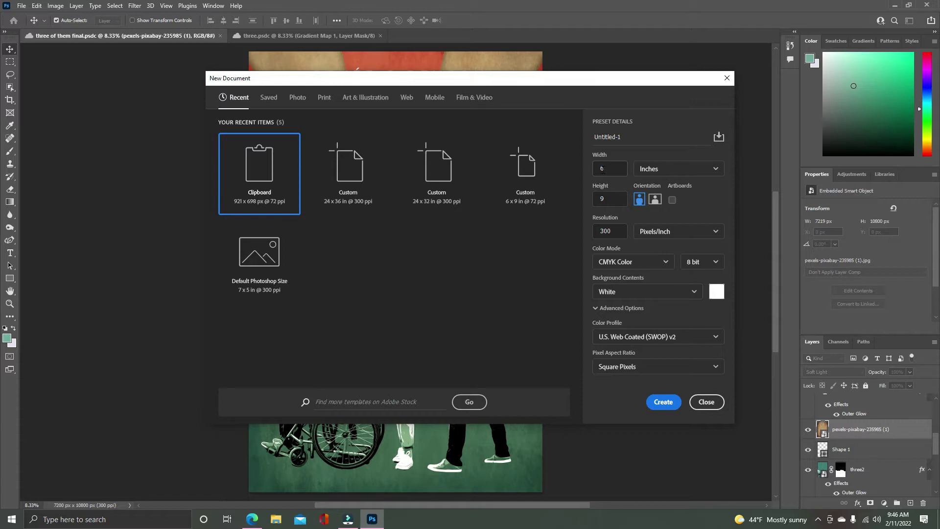
double_click(599, 169)
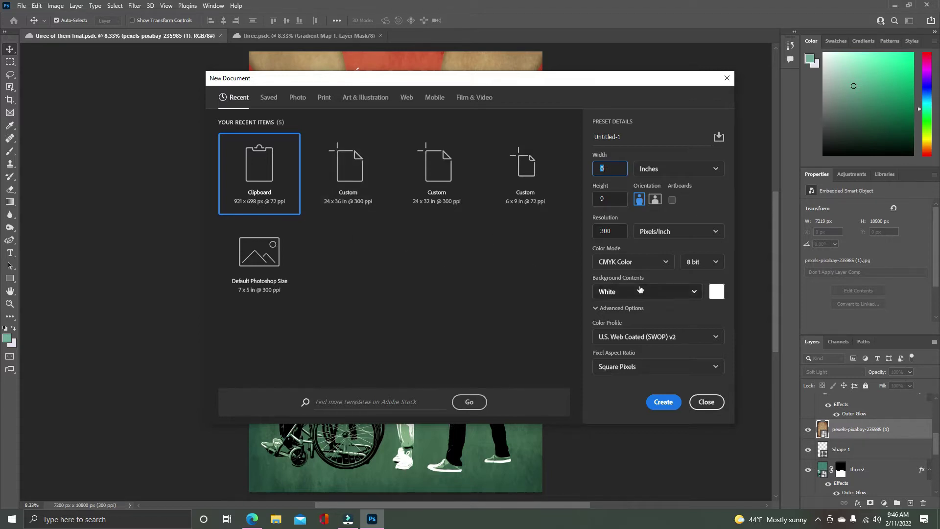
click(611, 171)
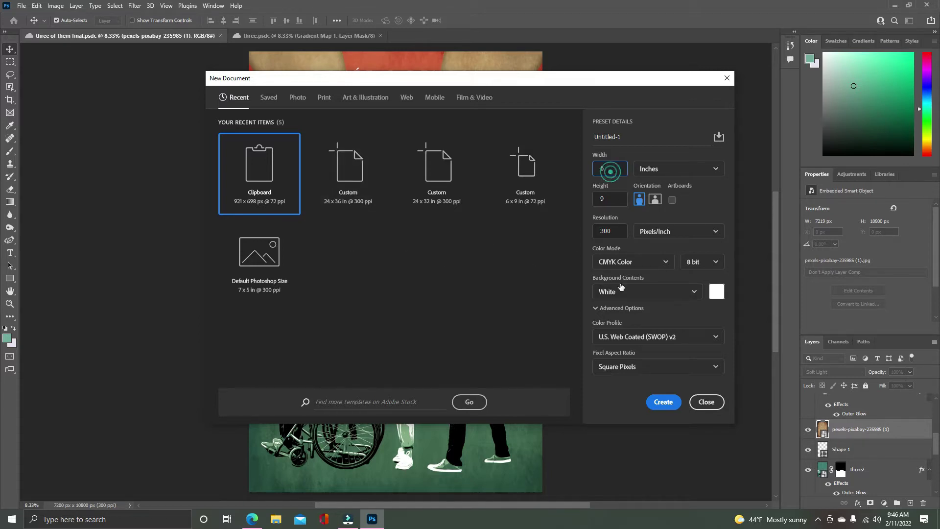
click(663, 405)
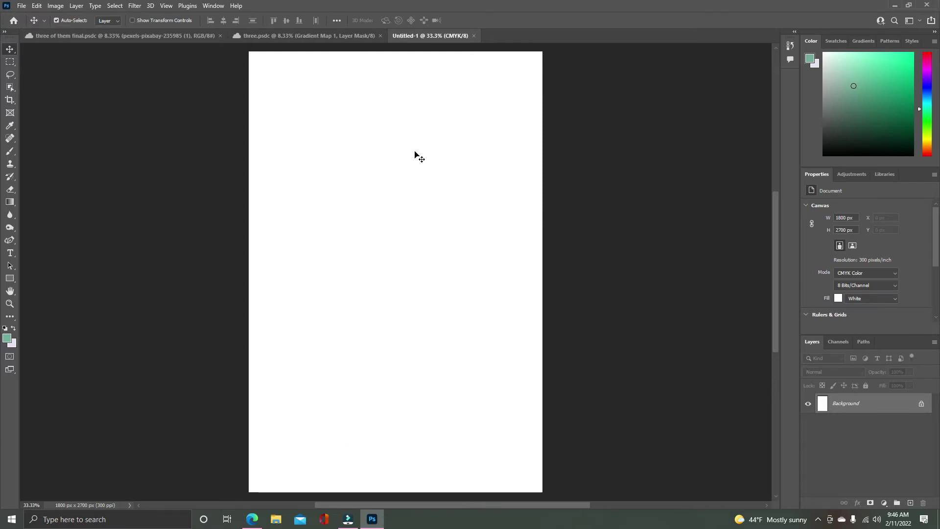
- Switch to the Pexels website in the browser and search for "girl" photos
click(251, 523)
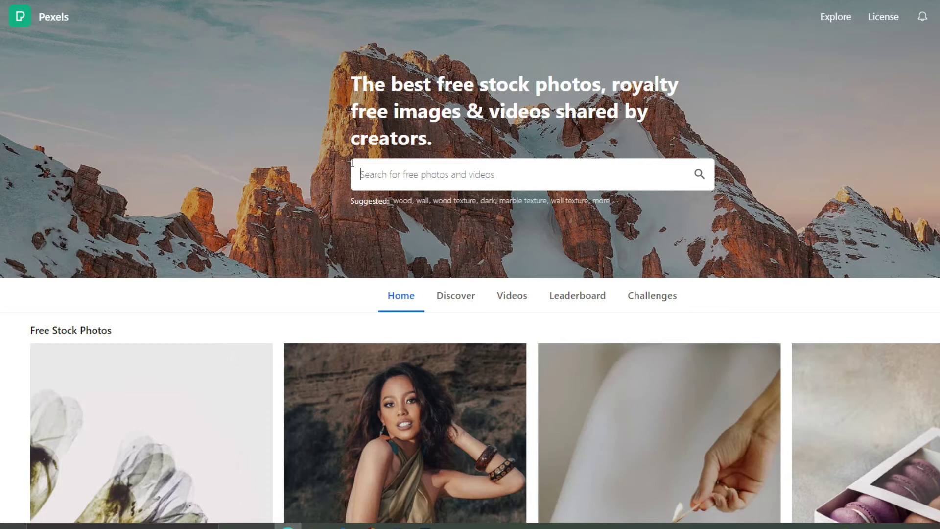
click(403, 169)
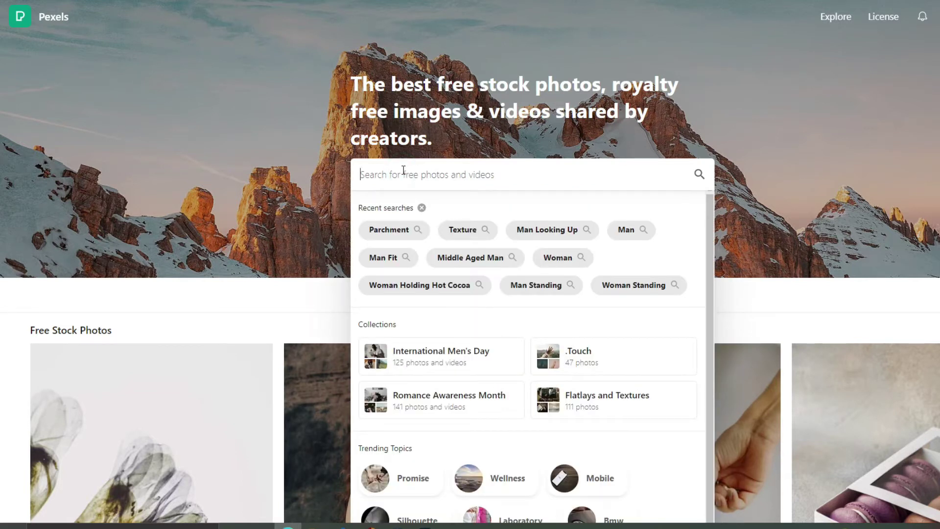
text(gil)
key(BackSpace)
text(rl)
key(Return)
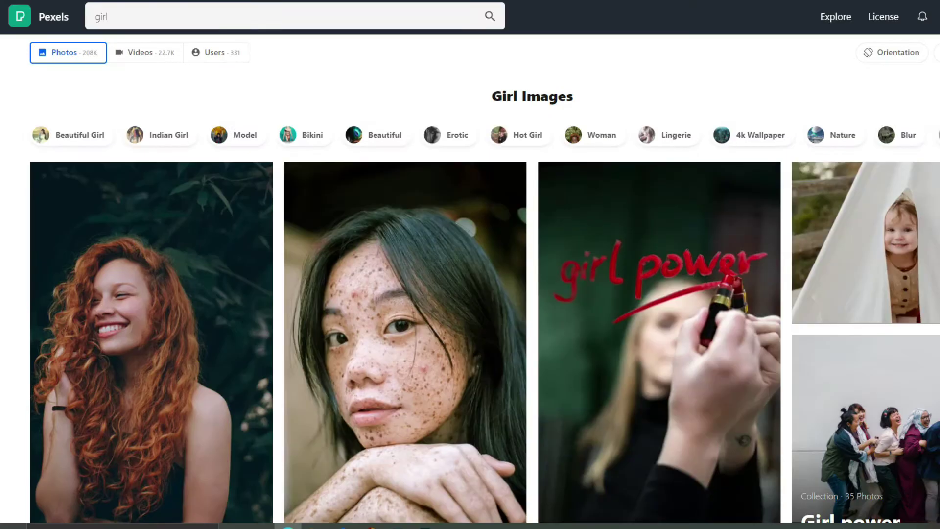
- Download the forest photo of the woman in a maroon sweater with waving hair, highlight its credit text, and dismiss the thank-you notice
scroll(572, 280, down, 4)
scroll(572, 279, down, 15)
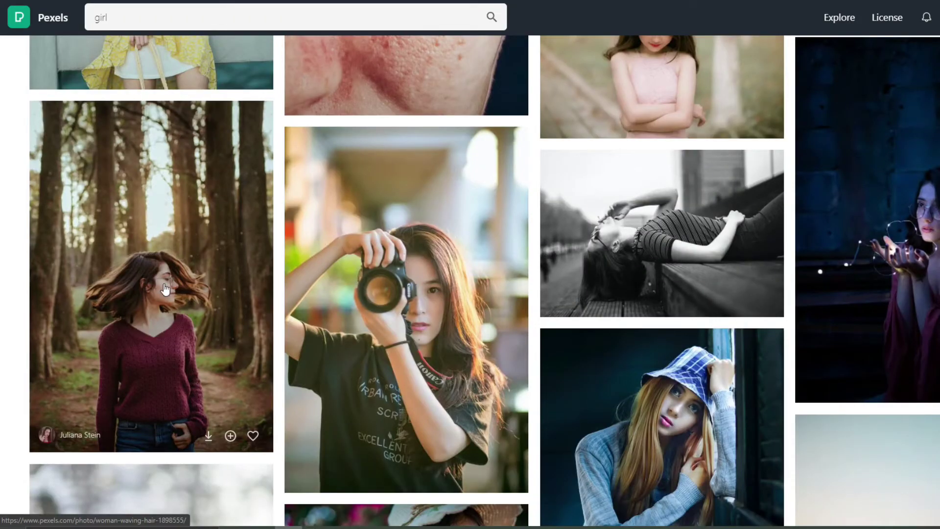
click(189, 265)
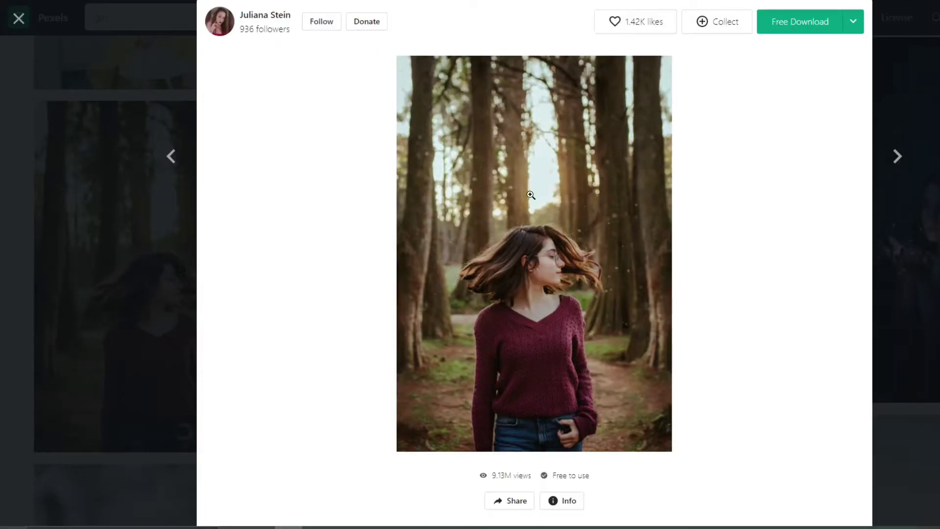
click(819, 28)
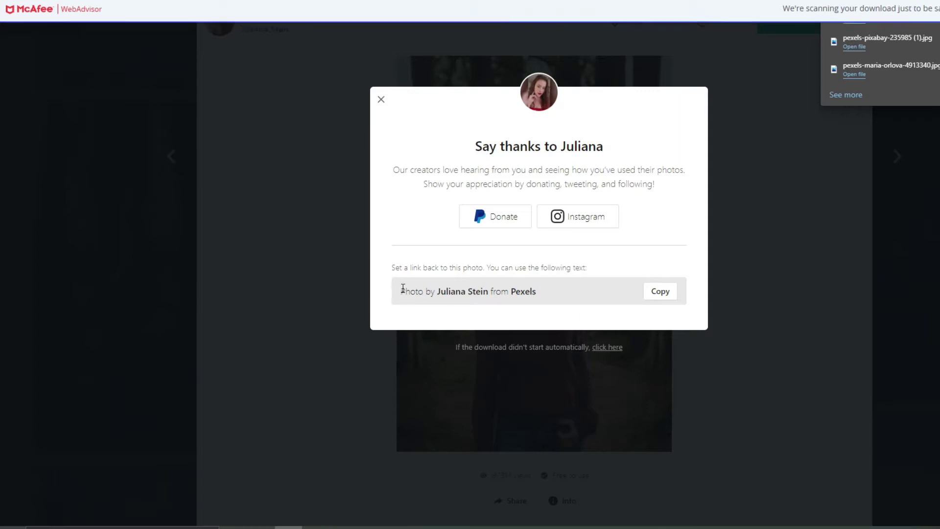
drag(547, 298, 401, 291)
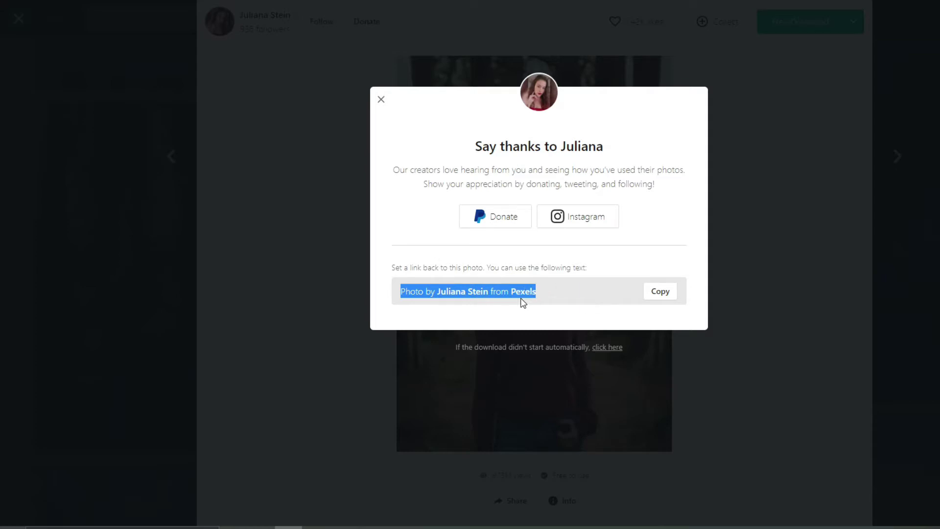
click(381, 99)
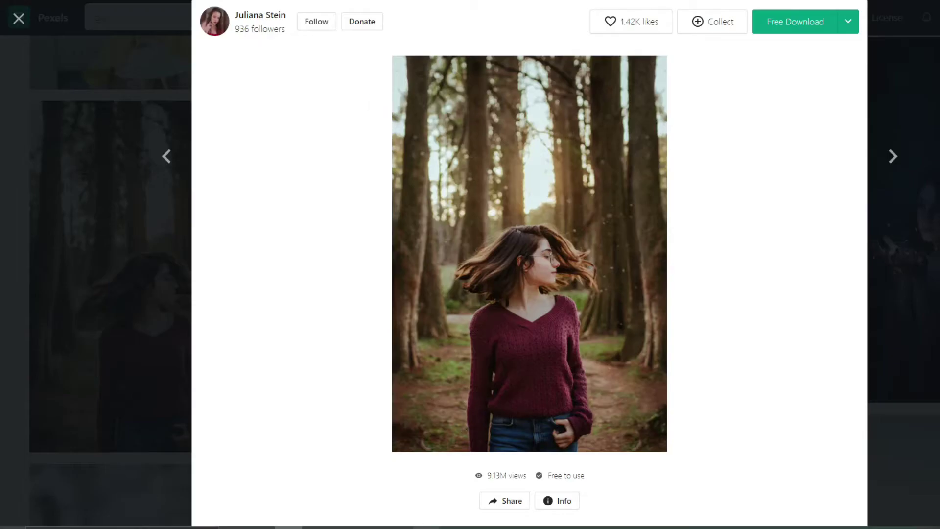
- Switch to Photoshop and open the newly downloaded Pexels photo from the computer's Downloads folder
click(375, 521)
click(21, 7)
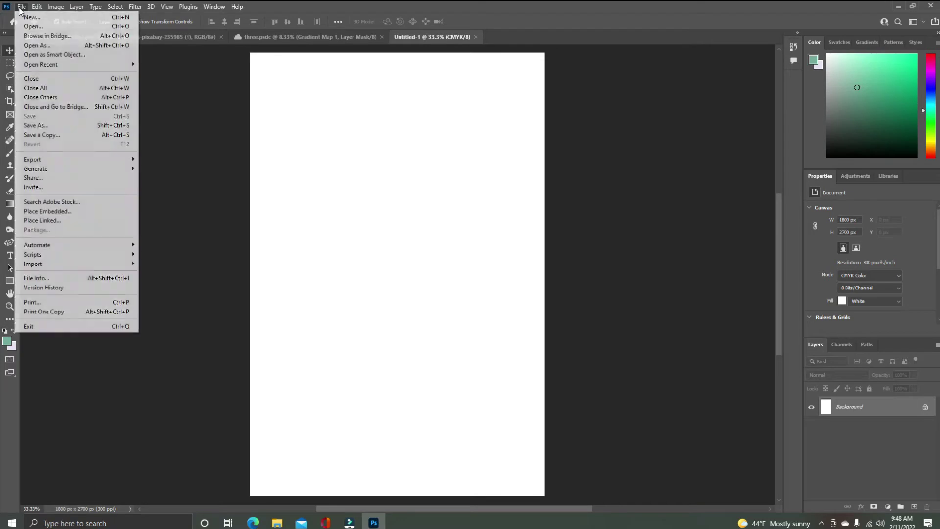
click(35, 23)
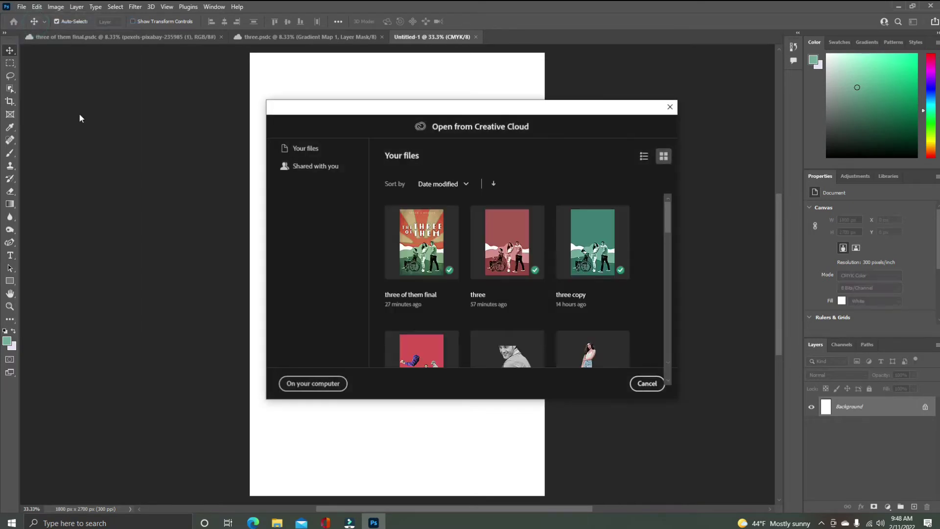
click(324, 386)
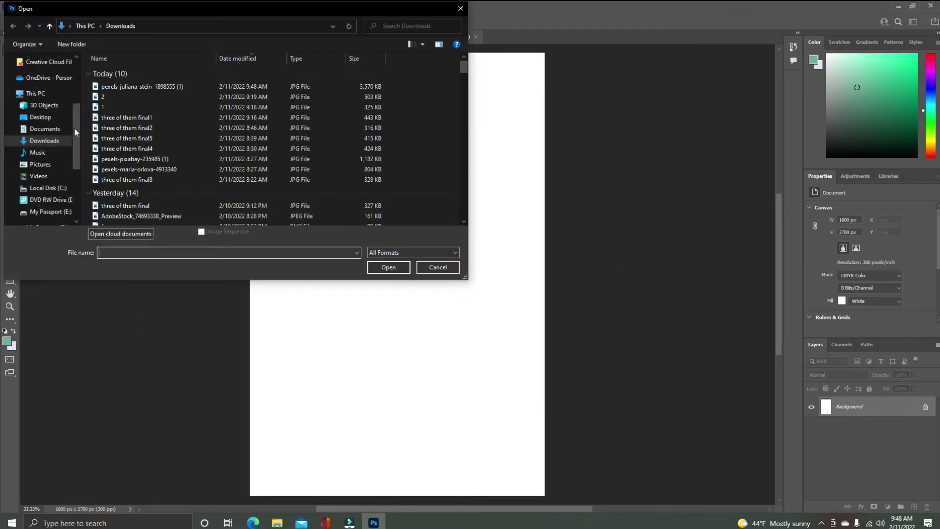
click(138, 87)
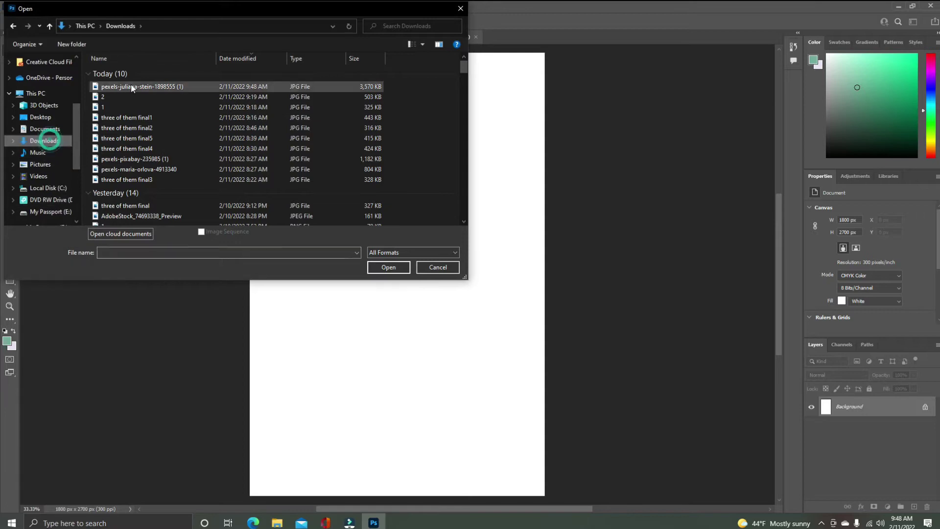
click(376, 267)
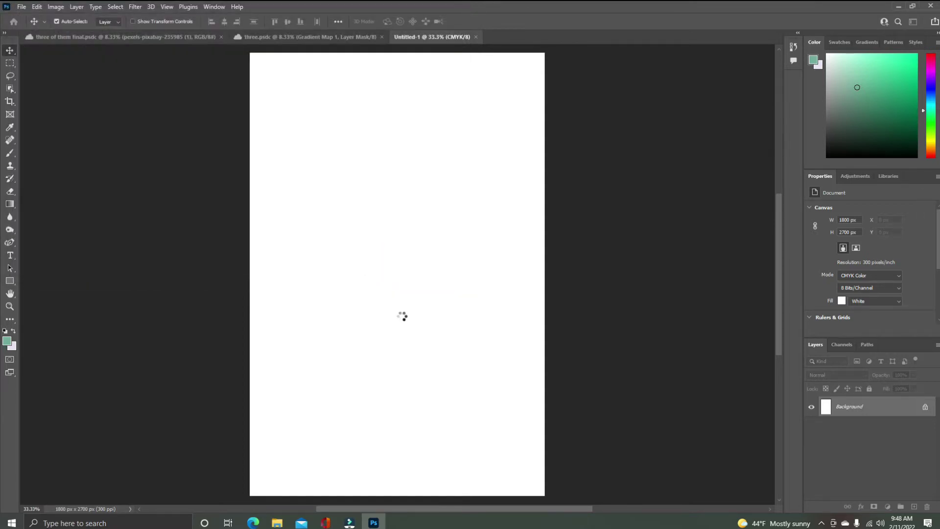
- In the woman's photo, unlock the Background layer and remove the forest background around her
click(430, 38)
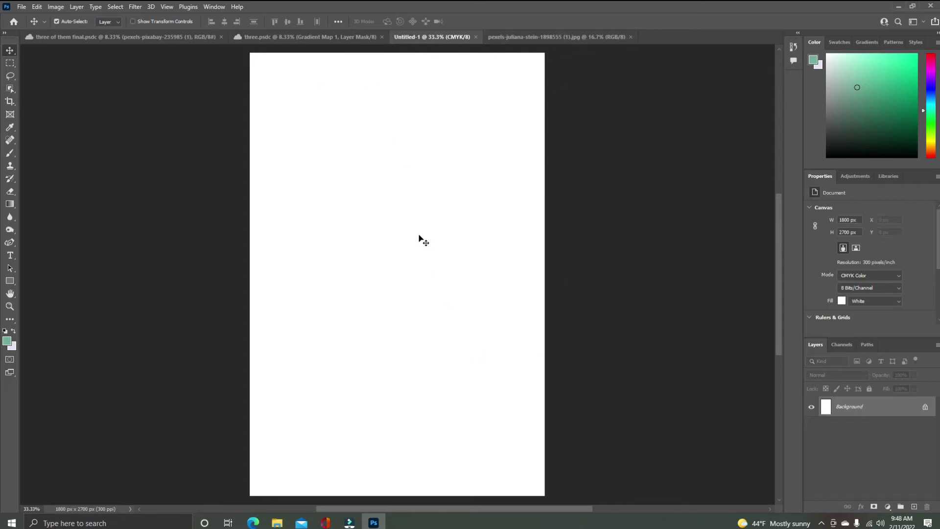
click(540, 36)
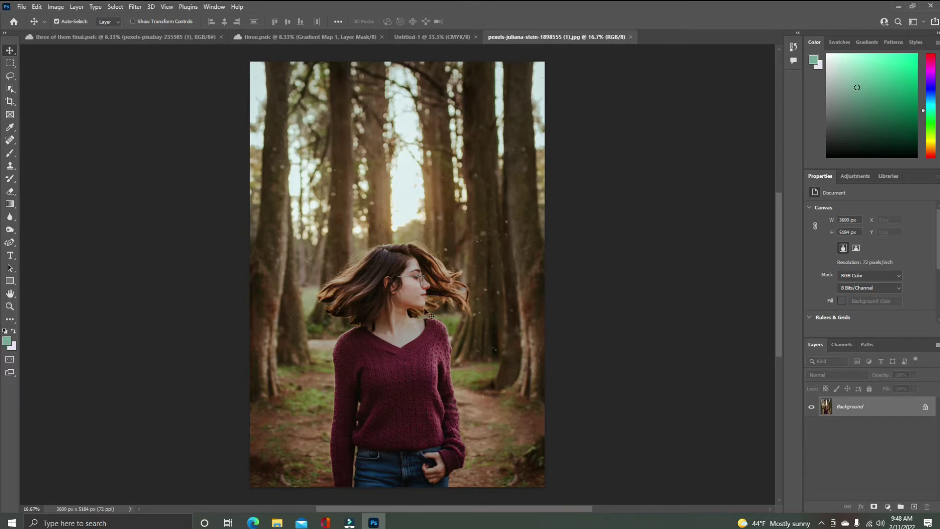
click(927, 408)
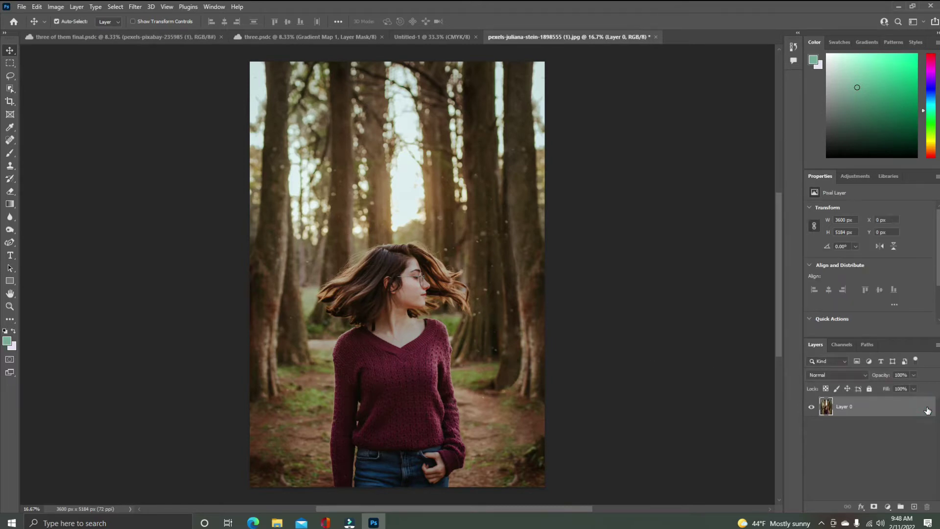
scroll(933, 282, down, 1)
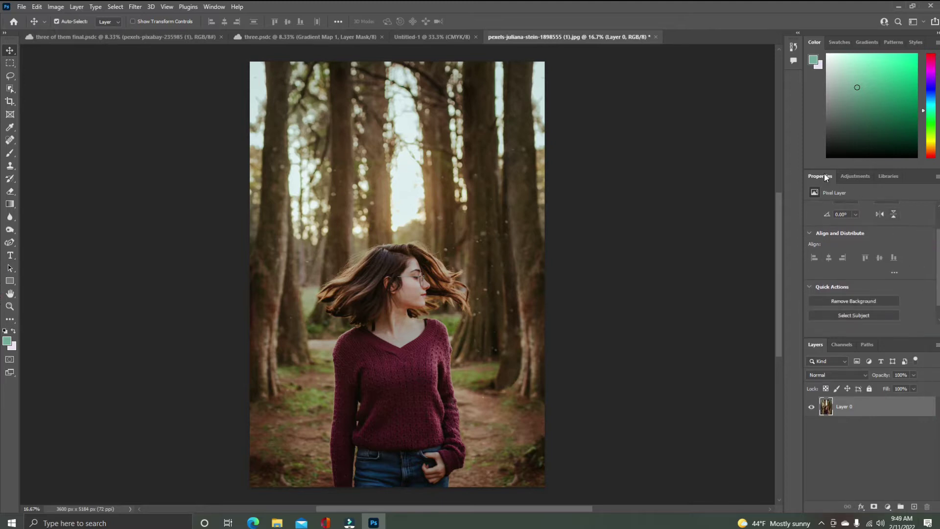
click(838, 302)
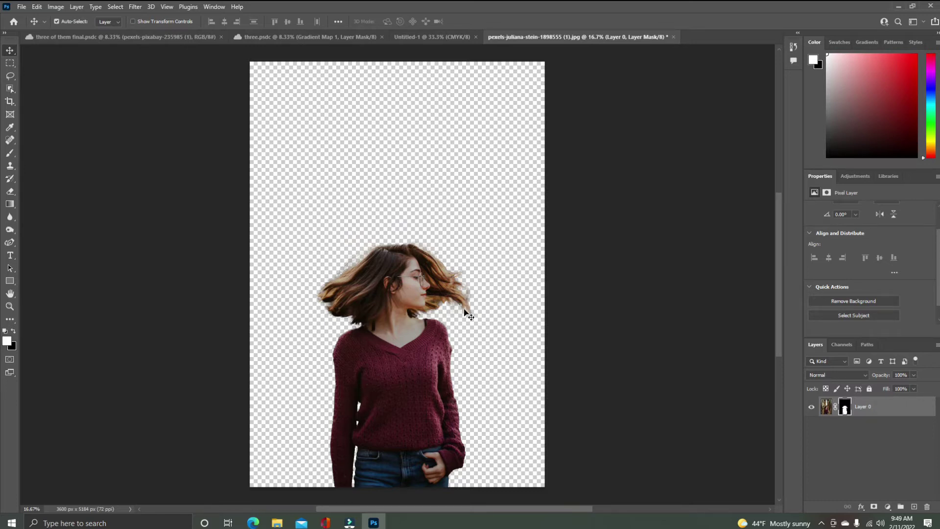
- Examine the mask edges around the woman's hair on both sides at close magnification
key(ctrl)
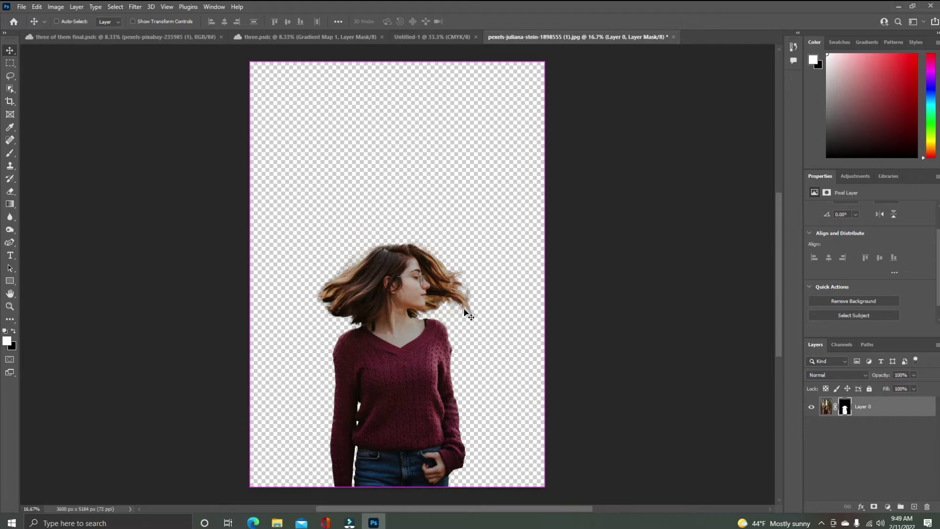
key(ctrl+plus)
key(ctrl+plus)
key(ctrl+plus)
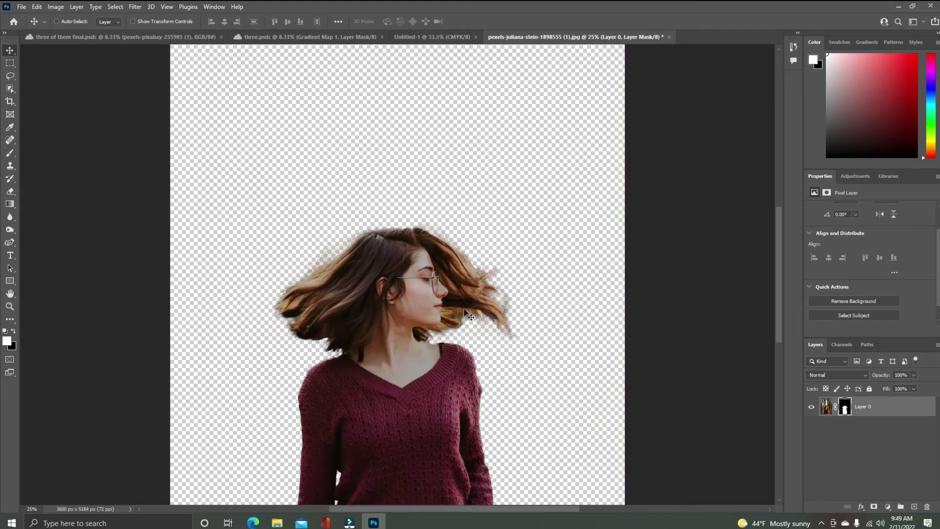
key(ctrl+plus)
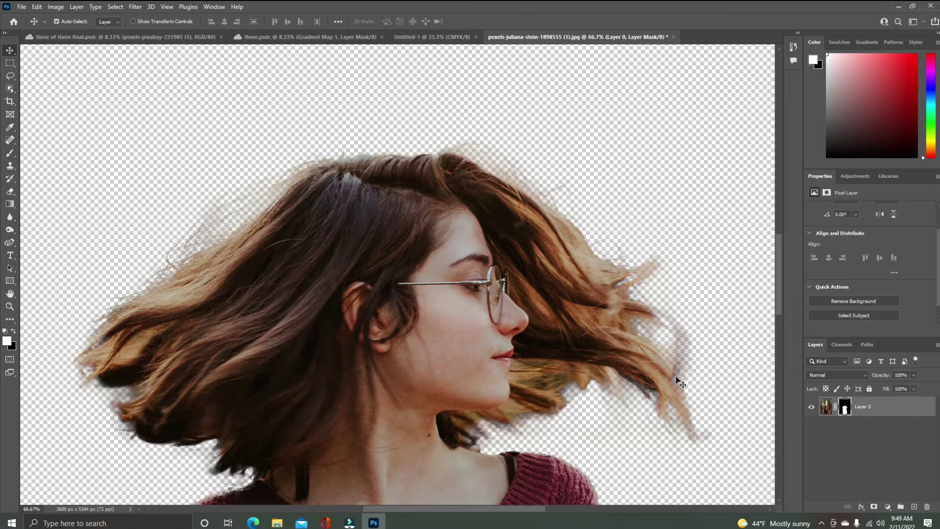
drag(668, 322, 545, 254)
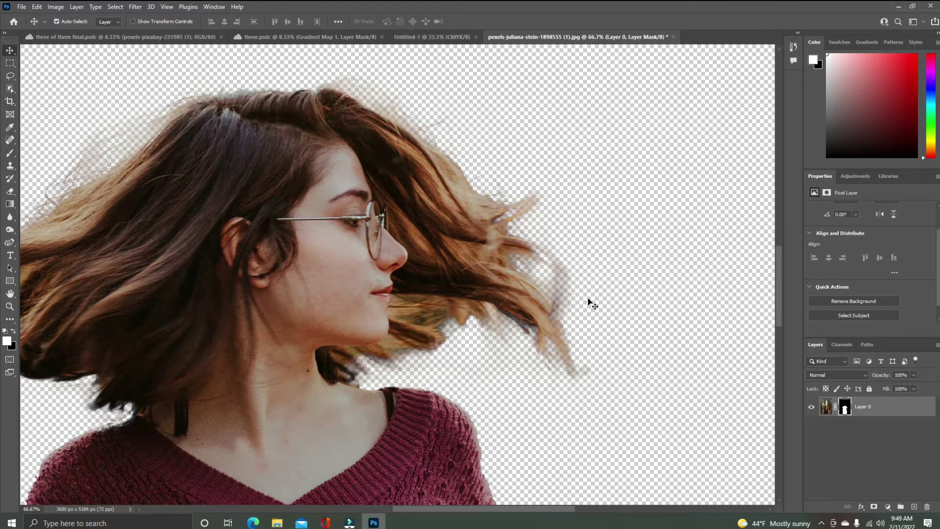
drag(432, 284, 638, 279)
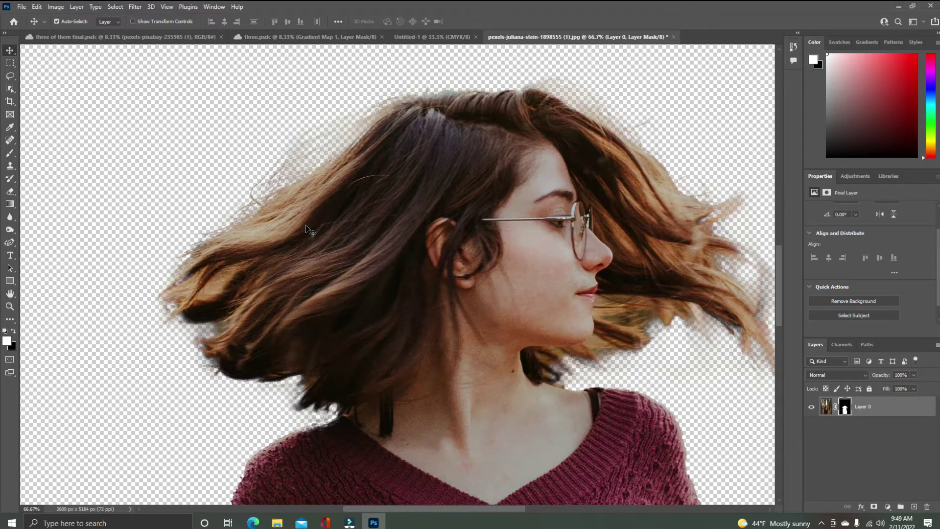
- Undo the background removal so the woman's photo has its forest background and no layer mask
key(ctrl+minus)
key(ctrl+minus)
key(ctrl+minus)
key(ctrl+minus)
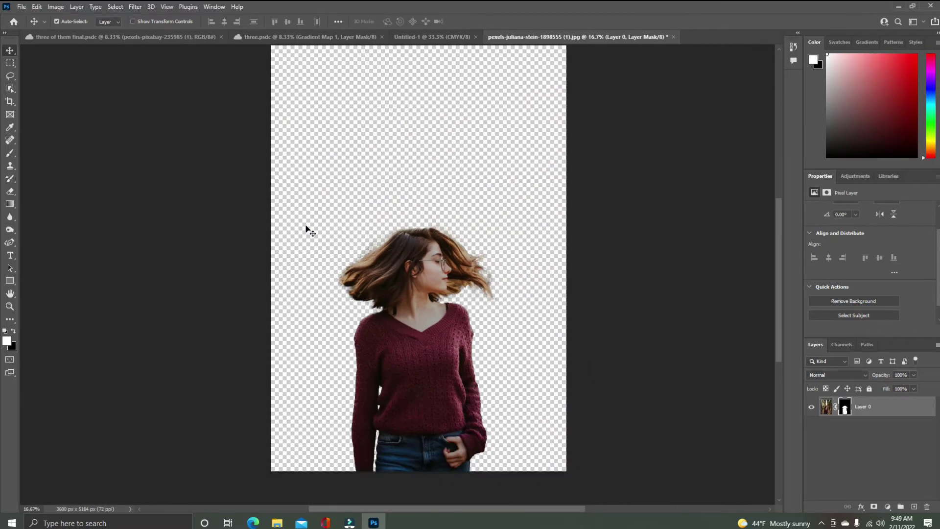
mouse_move(527, 363)
mouse_down()
mouse_move(503, 354)
mouse_move(467, 312)
mouse_up()
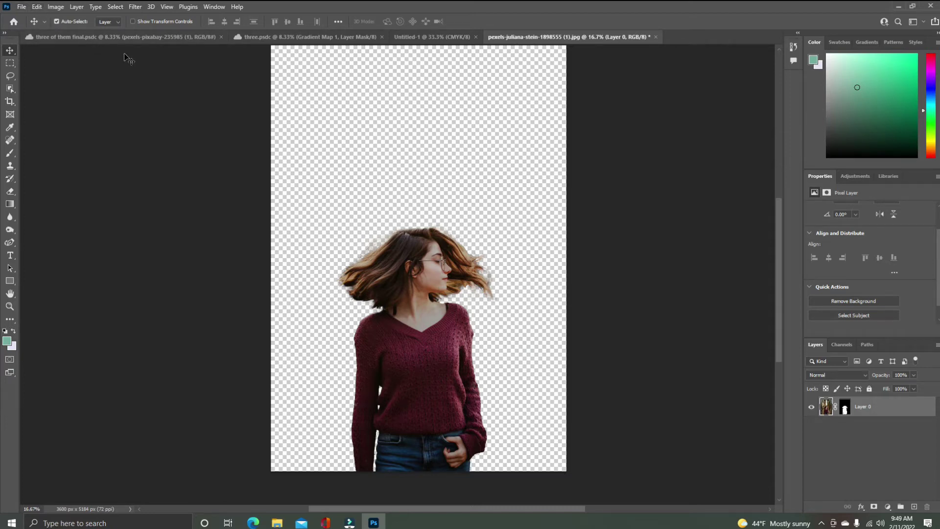
key(ctrl+z)
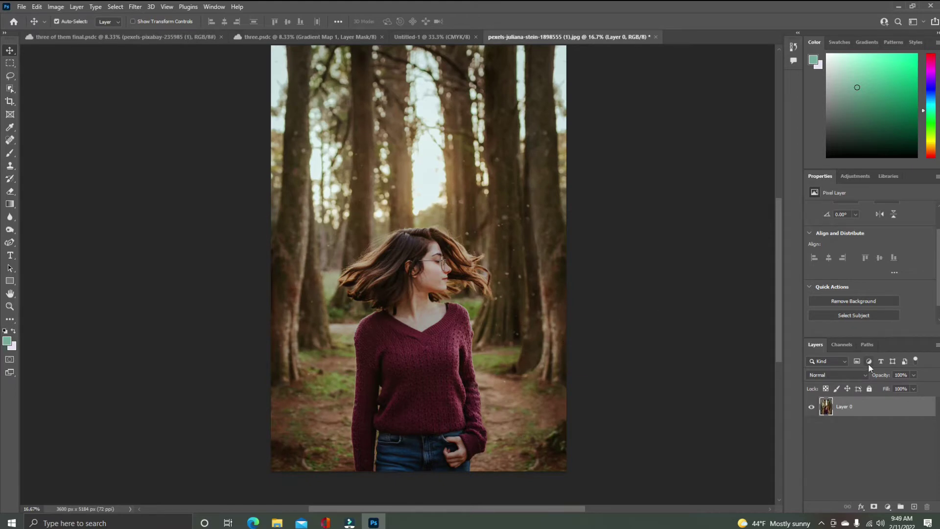
- Try the Pen tool by placing anchor points around the woman's head and extending the path through the trees
click(11, 243)
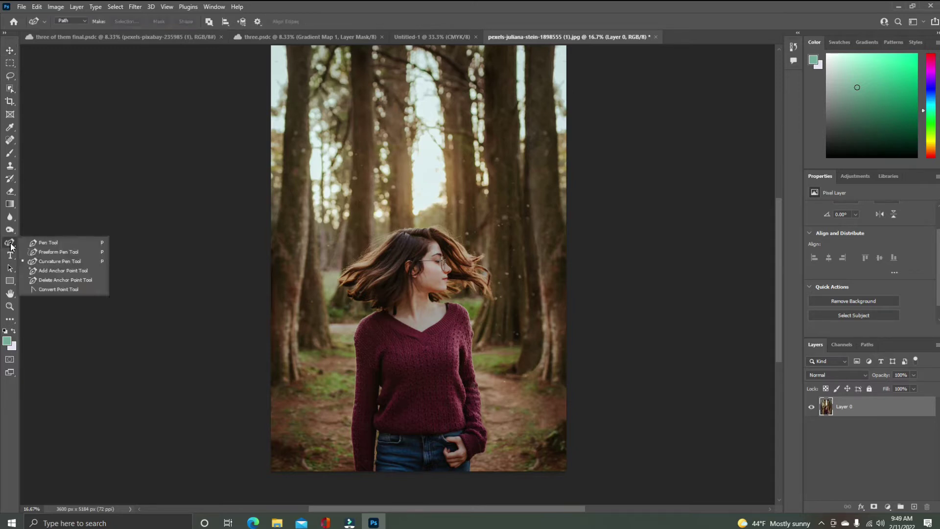
click(59, 243)
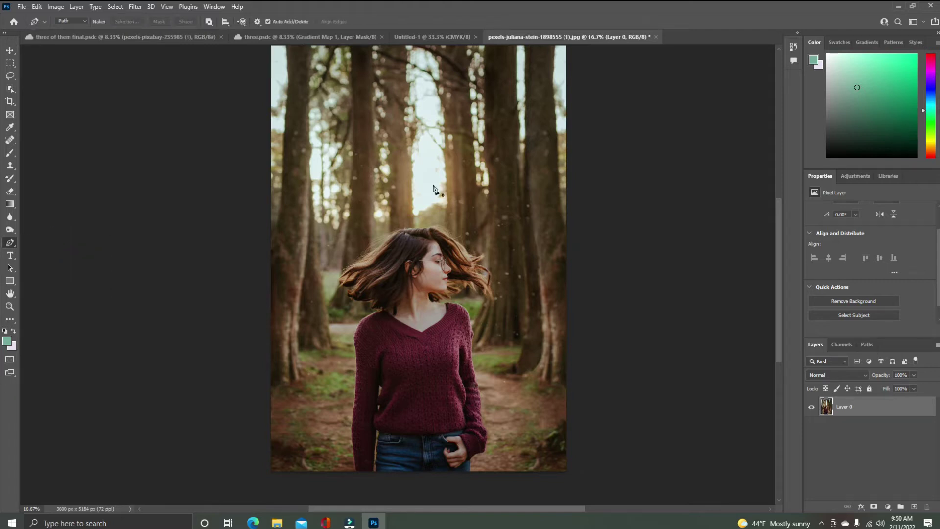
click(382, 180)
click(454, 199)
click(475, 278)
click(410, 336)
click(330, 278)
click(321, 219)
click(324, 167)
click(437, 124)
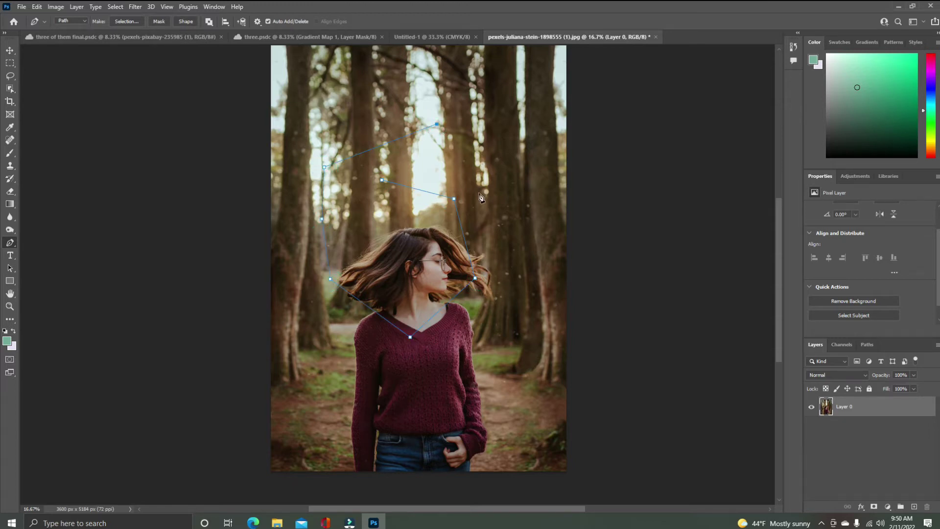
click(485, 145)
drag(488, 148, 490, 191)
drag(489, 188, 539, 119)
- Undo every anchor point of the trial Pen tool path
key(ctrl+z)
key(ctrl+z)
key(ctrl+z)
key(ctrl+z)
key(ctrl+z)
key(ctrl+z)
key(ctrl+z)
key(ctrl+z)
key(ctrl+z)
key(ctrl+z)
key(ctrl+z)
key(ctrl+z)
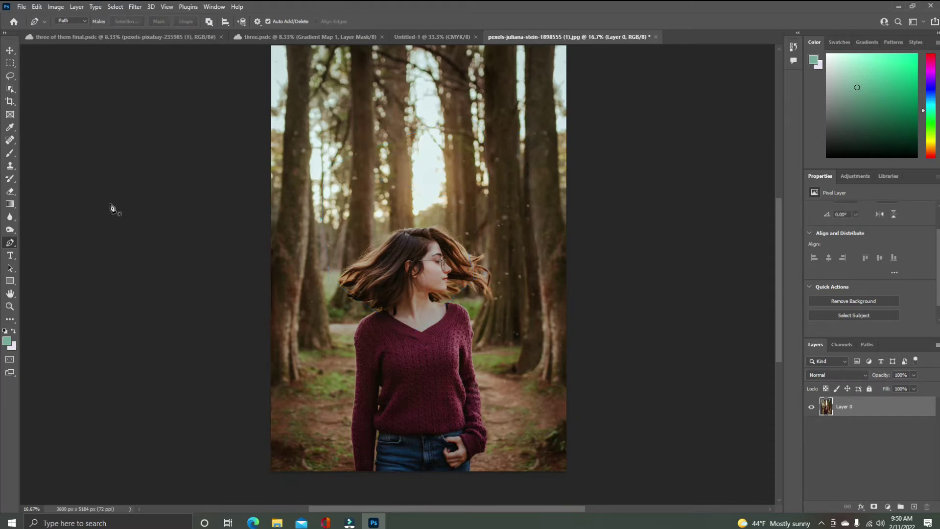
- Try the Freeform Pen tool with loose freehand paths over the woman and the trees, and undo them
right_click(13, 242)
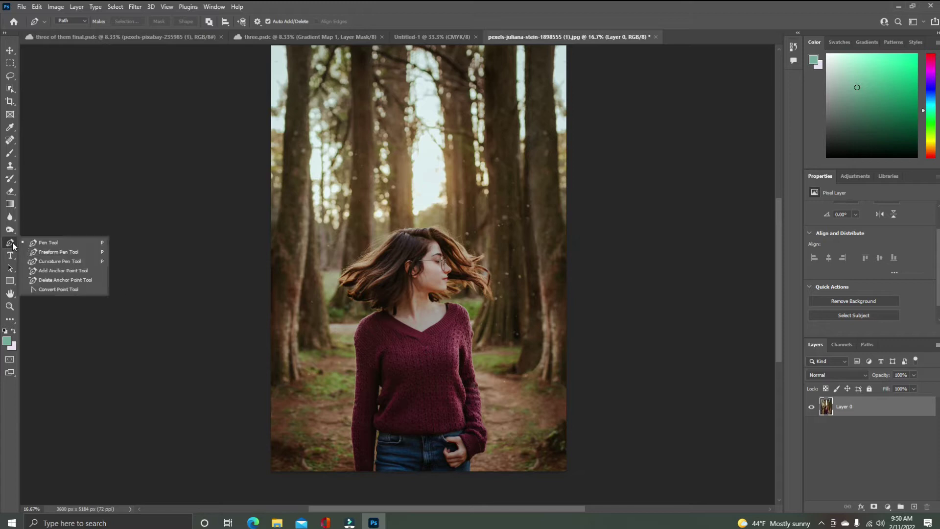
click(54, 252)
mouse_move(382, 150)
mouse_down()
mouse_move(422, 245)
mouse_move(466, 160)
mouse_move(416, 158)
mouse_move(409, 188)
mouse_move(398, 94)
mouse_move(393, 281)
mouse_move(506, 123)
mouse_up()
mouse_move(493, 309)
mouse_down()
mouse_move(539, 409)
mouse_move(526, 237)
mouse_up()
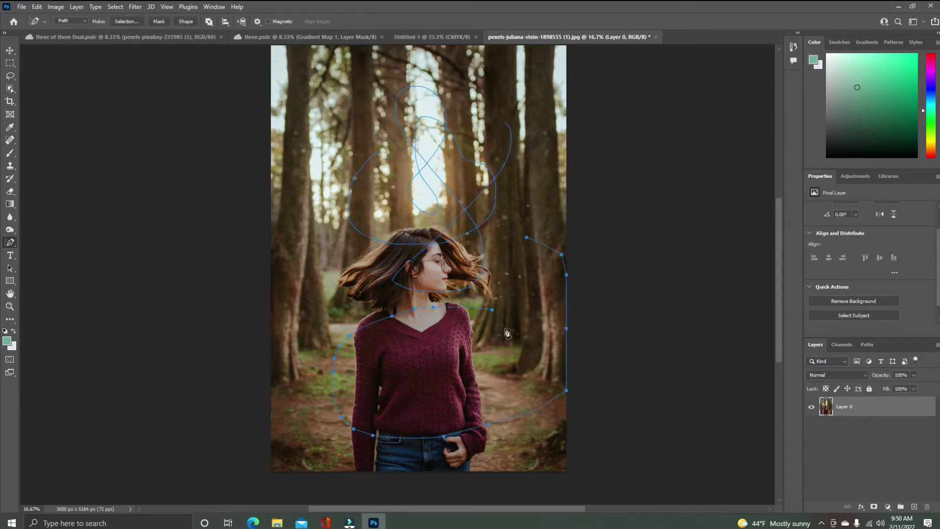
mouse_move(377, 103)
mouse_down()
mouse_move(347, 98)
mouse_move(342, 121)
mouse_up()
key(ctrl+z)
key(ctrl+z)
key(ctrl+z)
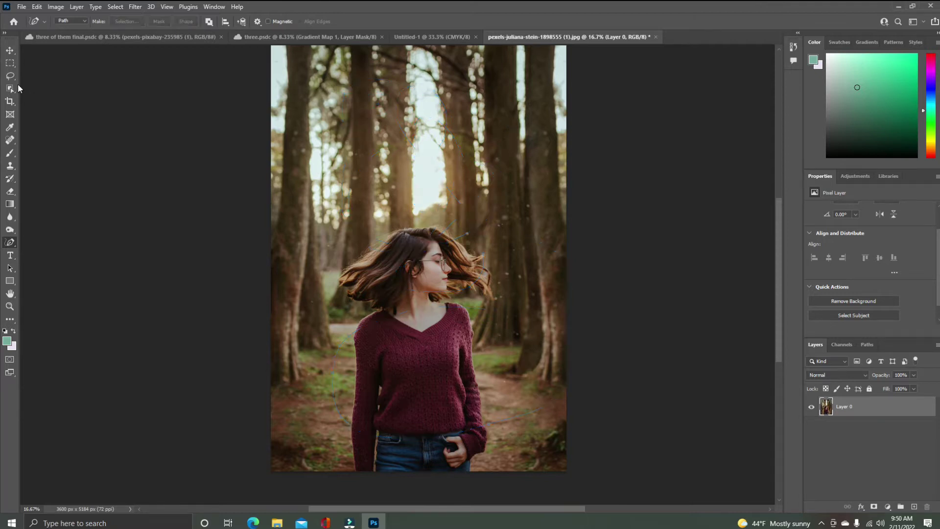
- Try a freehand Lasso selection in the bright area above the woman's head and deselect it
click(12, 76)
mouse_move(443, 126)
mouse_down()
mouse_move(482, 166)
mouse_move(414, 159)
mouse_up()
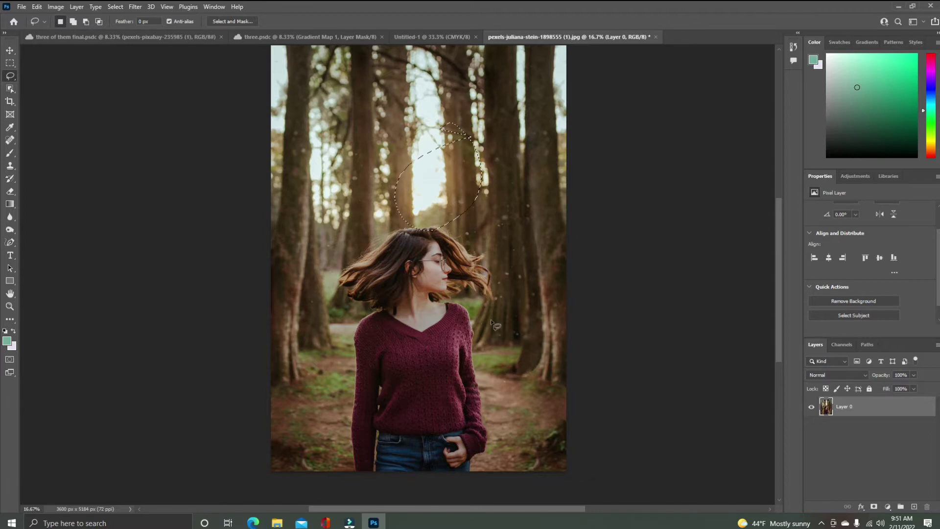
click(489, 277)
- Outline the woman's head and hair with the Freeform Pen tool and load the work path as a selection
click(10, 243)
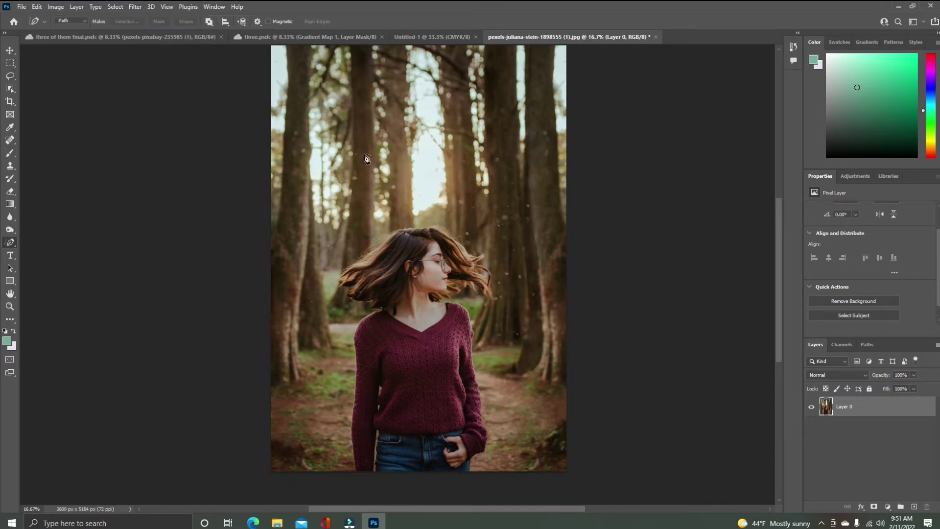
mouse_move(338, 218)
mouse_down()
mouse_move(490, 249)
mouse_move(343, 284)
mouse_move(337, 216)
mouse_up()
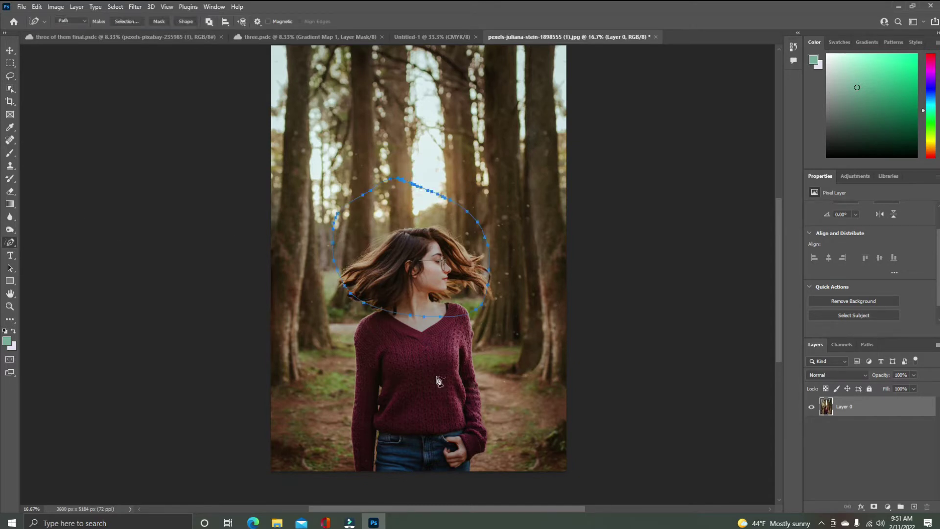
click(867, 345)
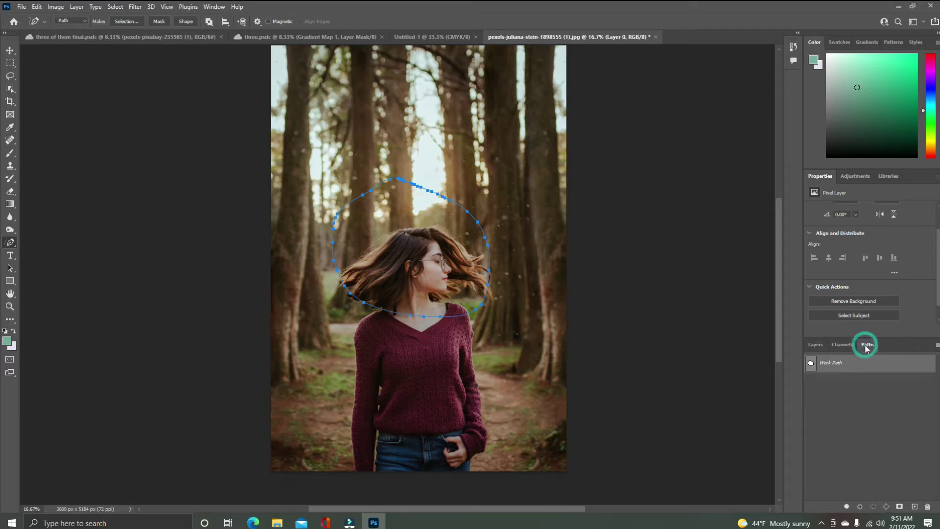
click(873, 507)
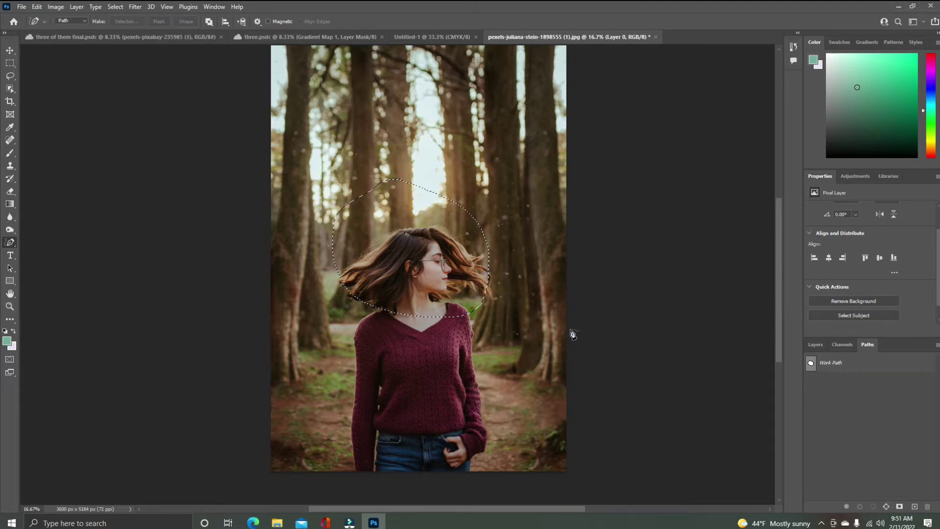
- Try moving the selected head area upward, and undo the move, the selection and the freeform path
key(v)
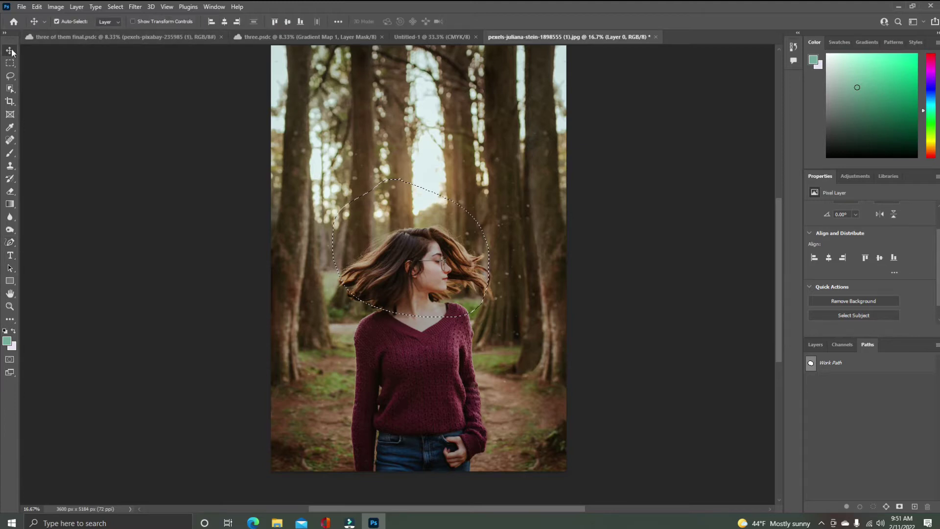
drag(391, 284, 368, 207)
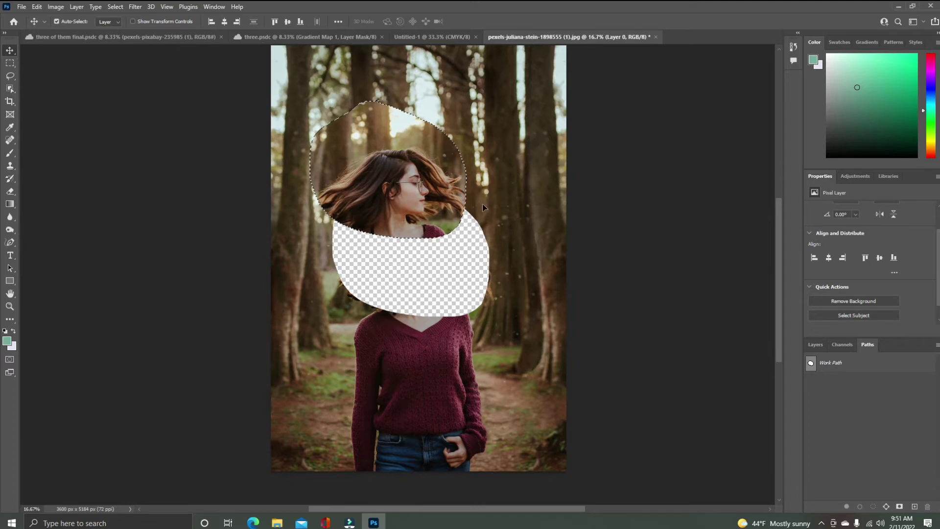
key(ctrl+z)
key(ctrl+z)
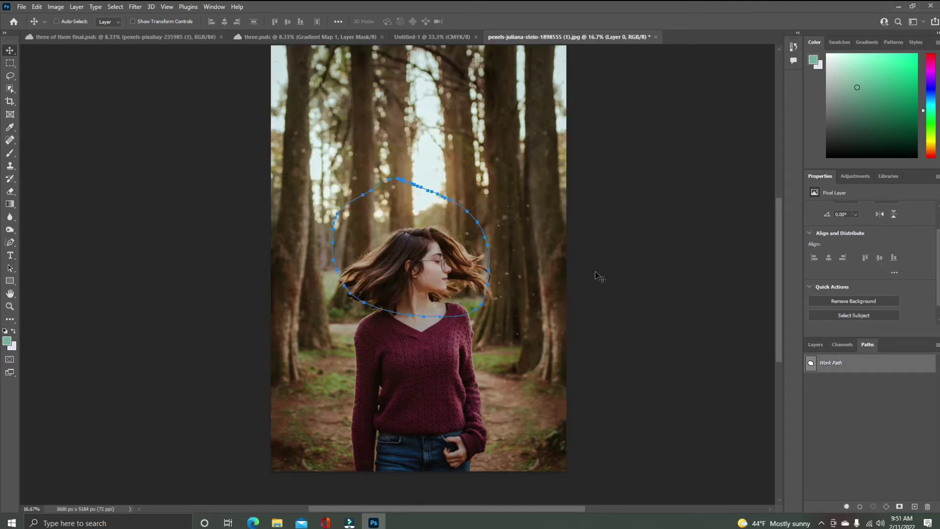
key(ctrl+z)
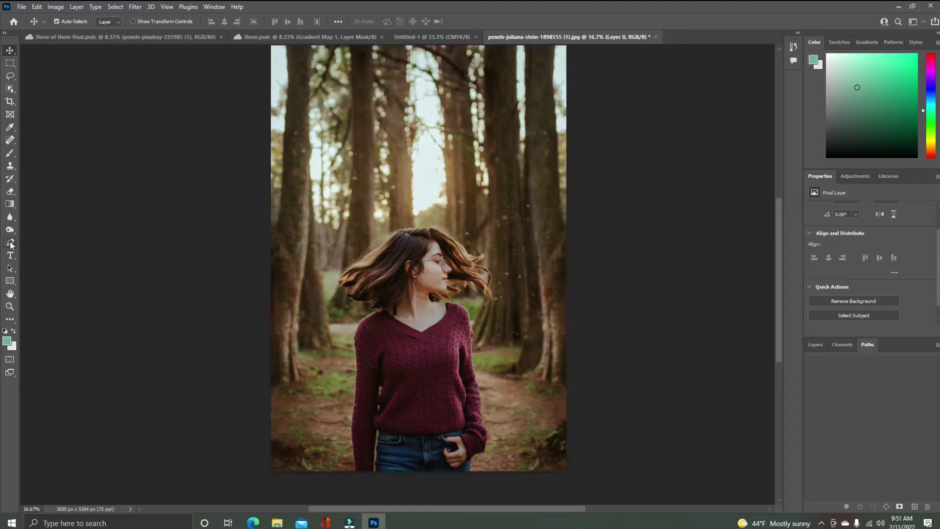
- Try the standard Pen tool with straight and curved segments across the trees above the woman, and undo the path
click(11, 244)
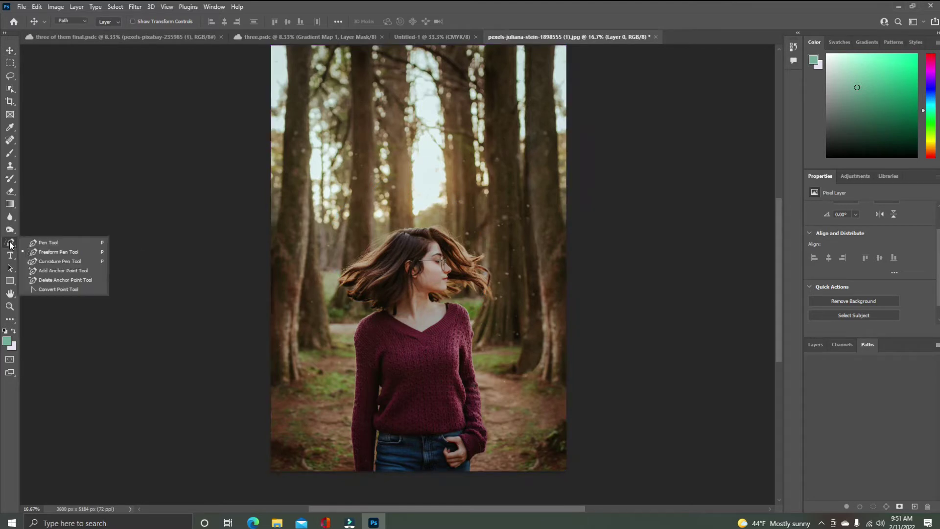
click(44, 262)
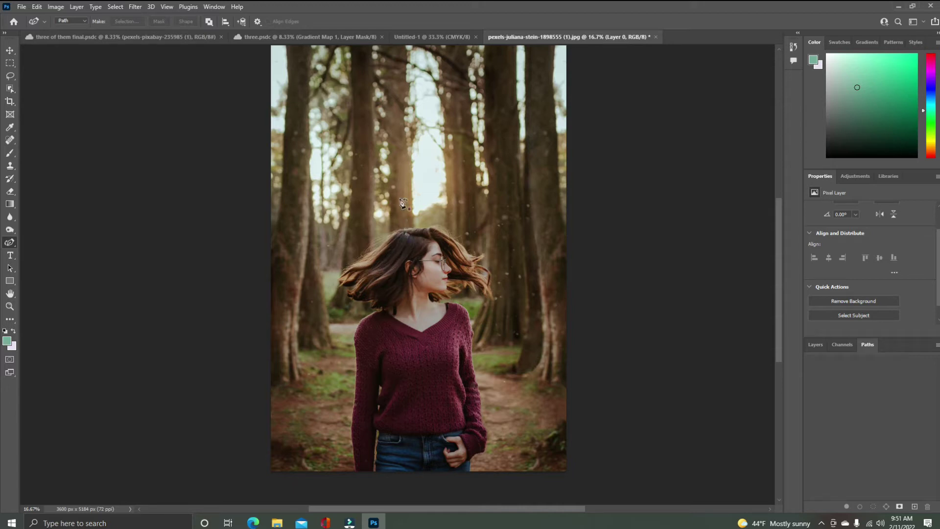
right_click(13, 240)
click(30, 240)
click(327, 125)
click(377, 133)
drag(430, 144, 518, 254)
drag(509, 179, 493, 122)
key(ctrl+z)
key(ctrl+z)
key(ctrl+z)
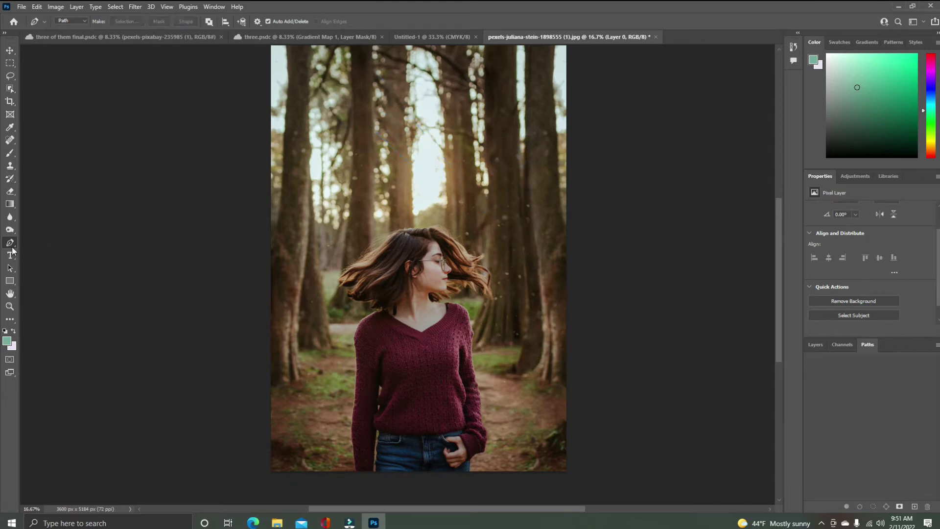
- Start tracing the hair's upper edge from the crown toward the back of the head with the Curvature Pen tool
right_click(10, 244)
click(39, 259)
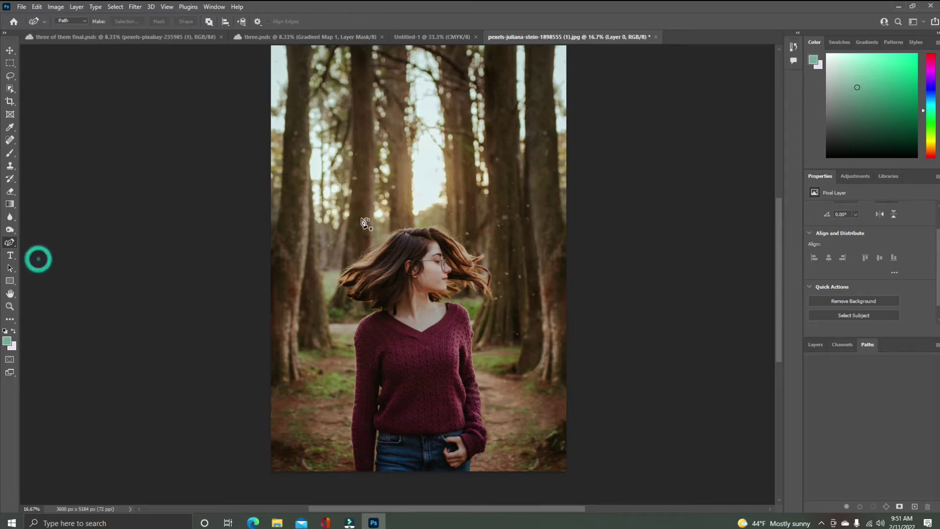
click(406, 230)
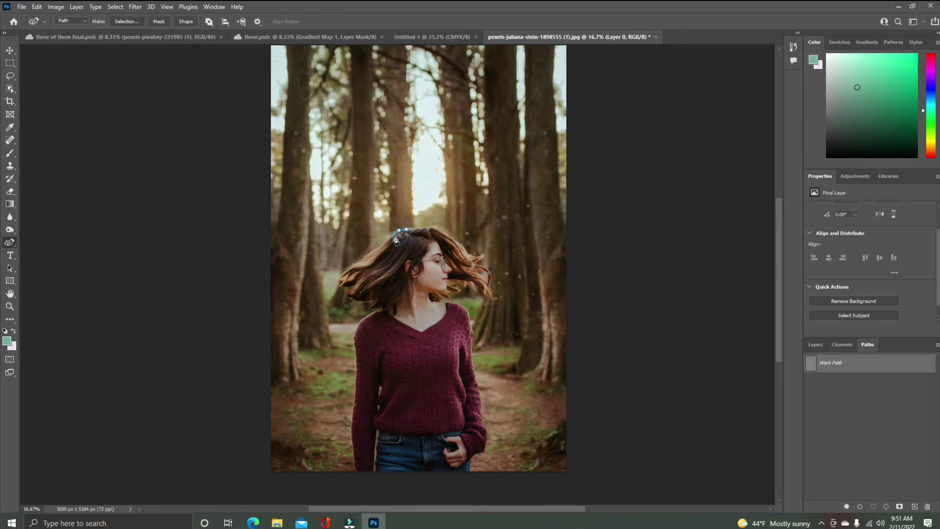
click(386, 242)
click(375, 250)
- Extend the curvature path into a looping spiral over the trees above the woman's head
click(351, 217)
click(327, 157)
click(380, 121)
click(459, 132)
click(461, 183)
click(405, 178)
click(374, 143)
click(373, 197)
click(437, 204)
click(509, 187)
click(512, 124)
click(421, 69)
drag(449, 79, 409, 79)
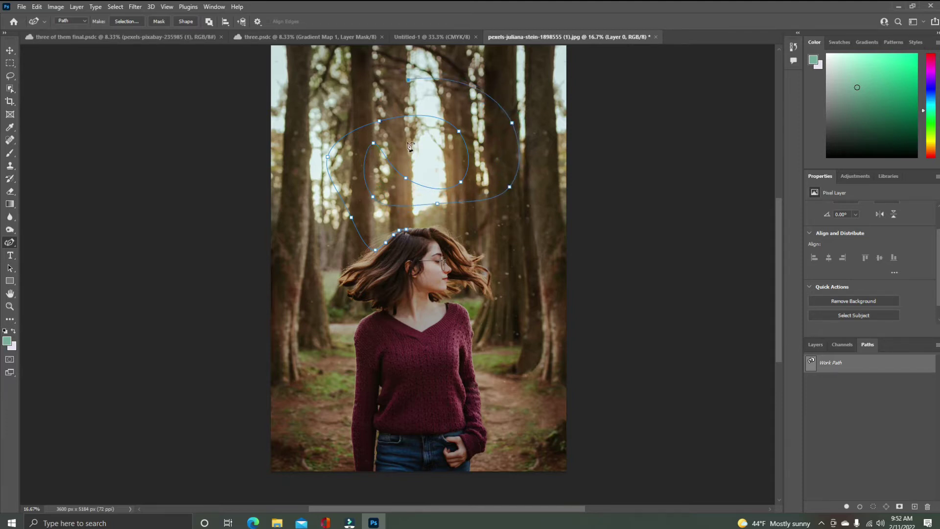
click(359, 85)
click(297, 159)
click(320, 239)
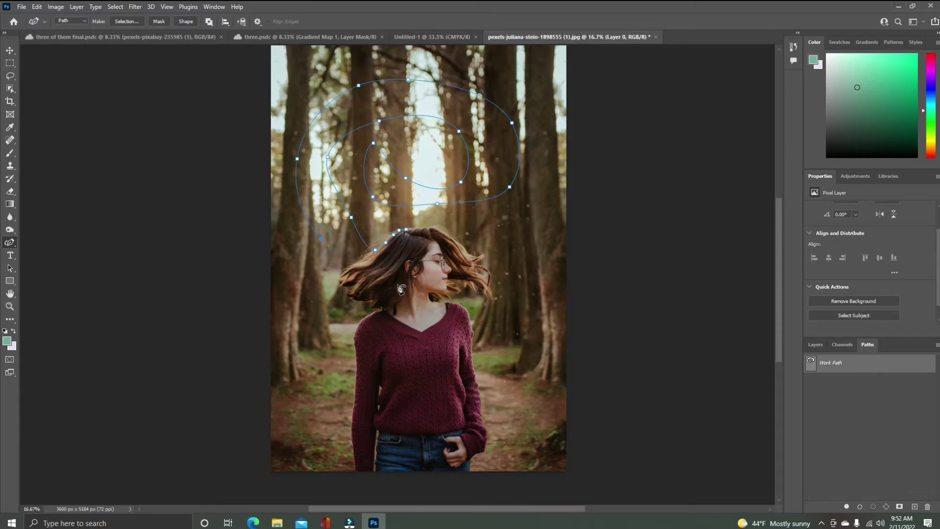
- Undo all points of the spiral curvature path, including those along the hair
key(ctrl+z)
key(ctrl+z)
key(ctrl+z)
key(ctrl+z)
key(ctrl+z)
key(ctrl+z)
key(ctrl+z)
key(ctrl+z)
key(ctrl+z)
key(ctrl+z)
key(ctrl+z)
key(ctrl+z)
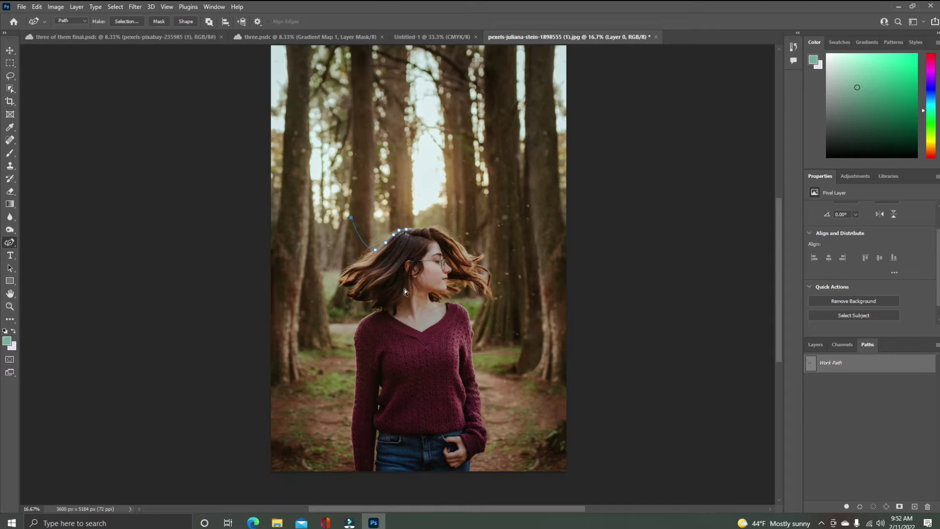
key(ctrl+z)
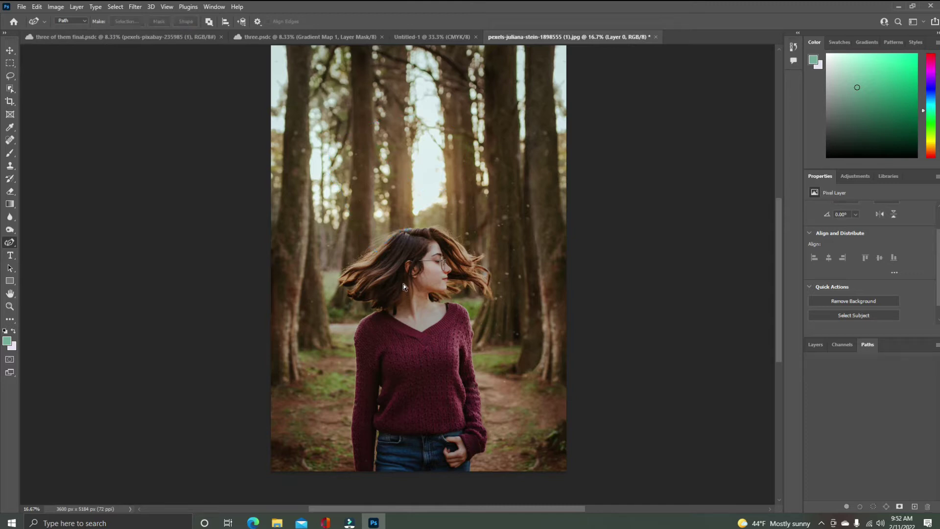
- Trace the outer edge of the hair closely from the crown down to the tips behind her head with the Curvature Pen tool
scroll(399, 263, up, 2)
scroll(398, 263, up, 2)
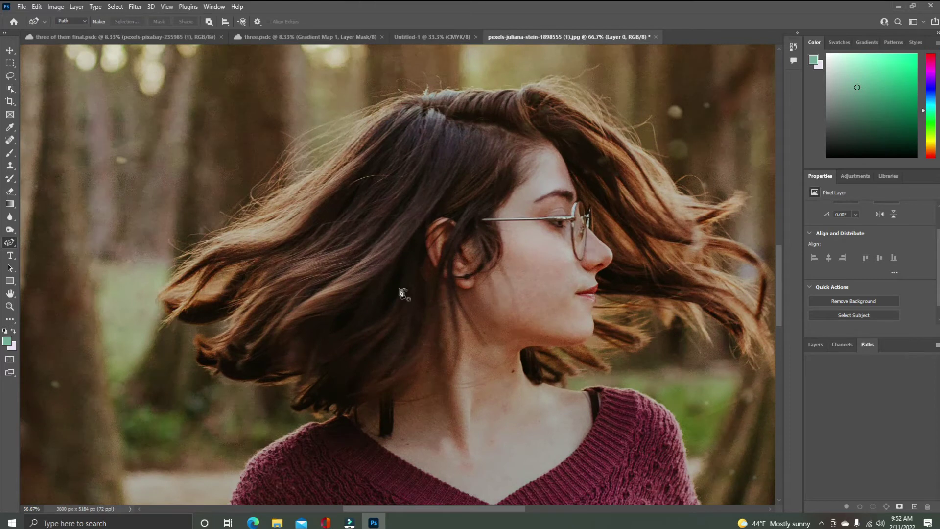
drag(393, 110, 404, 190)
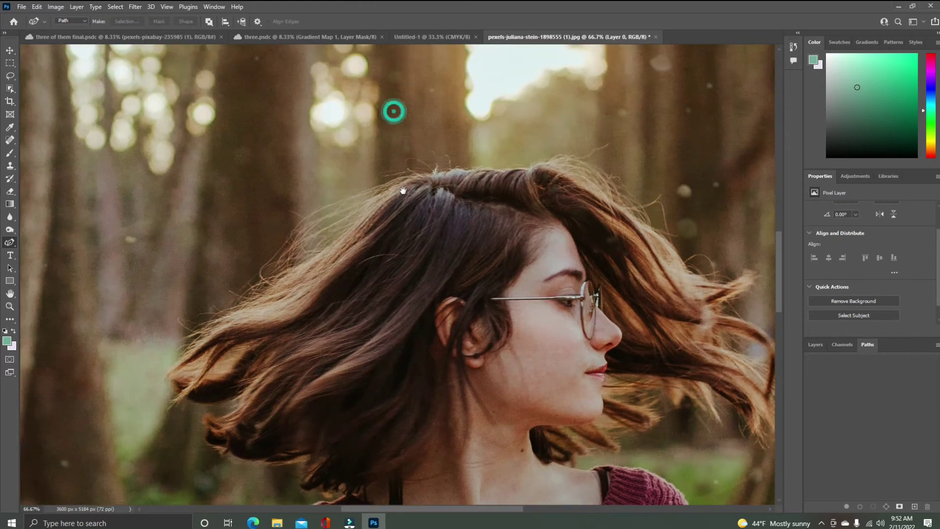
click(452, 173)
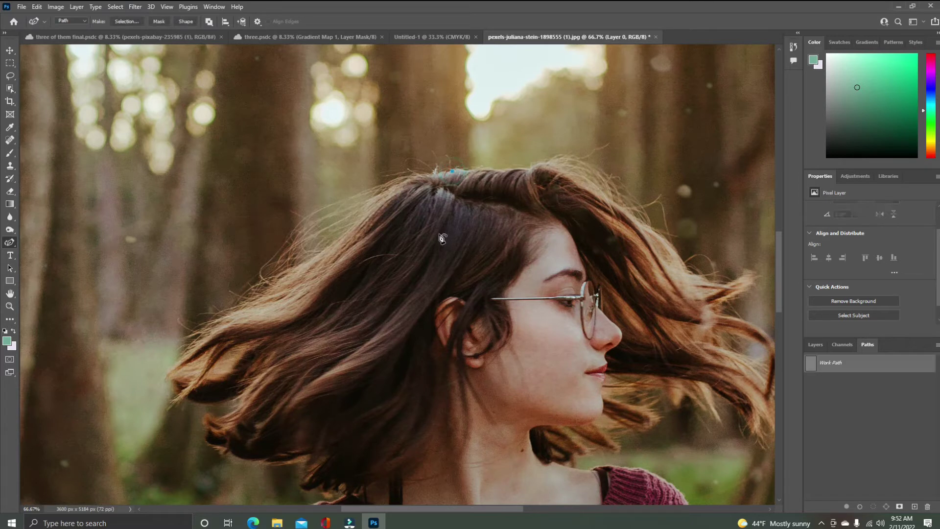
click(409, 181)
click(369, 214)
click(408, 180)
click(396, 191)
drag(346, 204, 406, 182)
click(342, 238)
click(321, 252)
click(300, 265)
click(277, 275)
click(265, 292)
click(225, 310)
click(222, 313)
click(210, 330)
click(187, 358)
click(173, 375)
- Undo the traced hair-edge path and return to the layer list
key(ctrl+z)
key(ctrl+z)
key(ctrl+z)
key(ctrl+z)
key(ctrl+minus)
key(ctrl+minus)
key(ctrl+minus)
key(ctrl+minus)
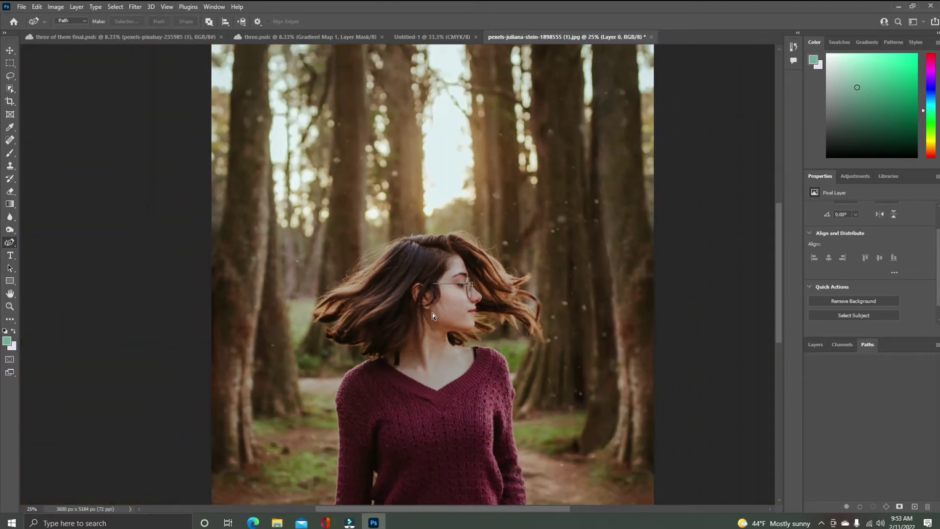
click(817, 344)
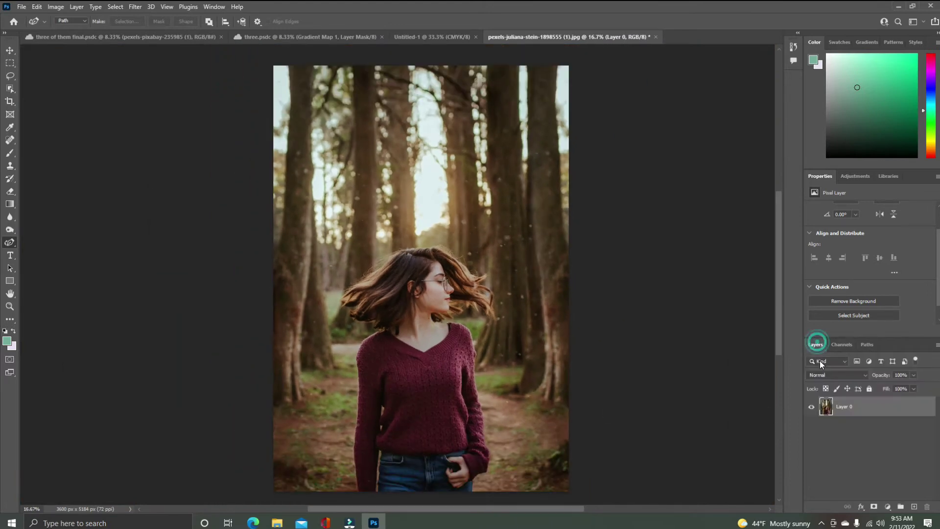
click(861, 507)
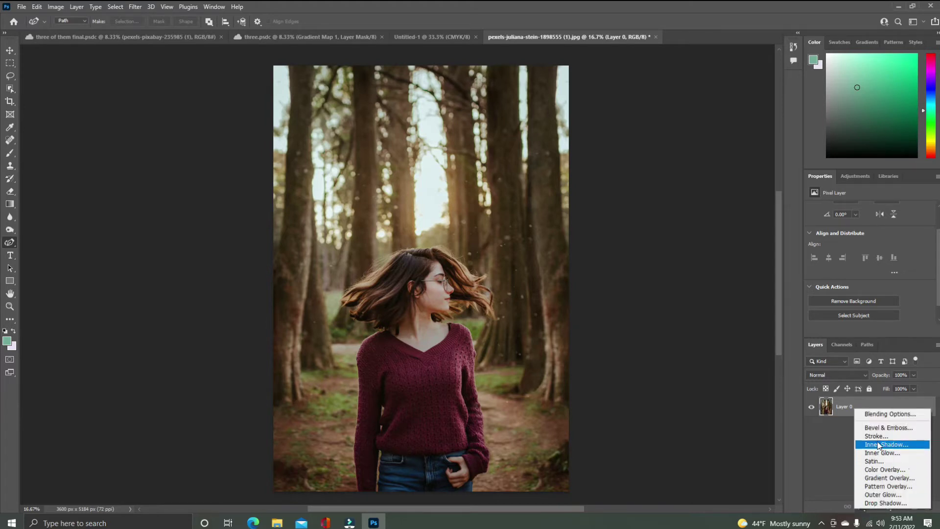
click(842, 455)
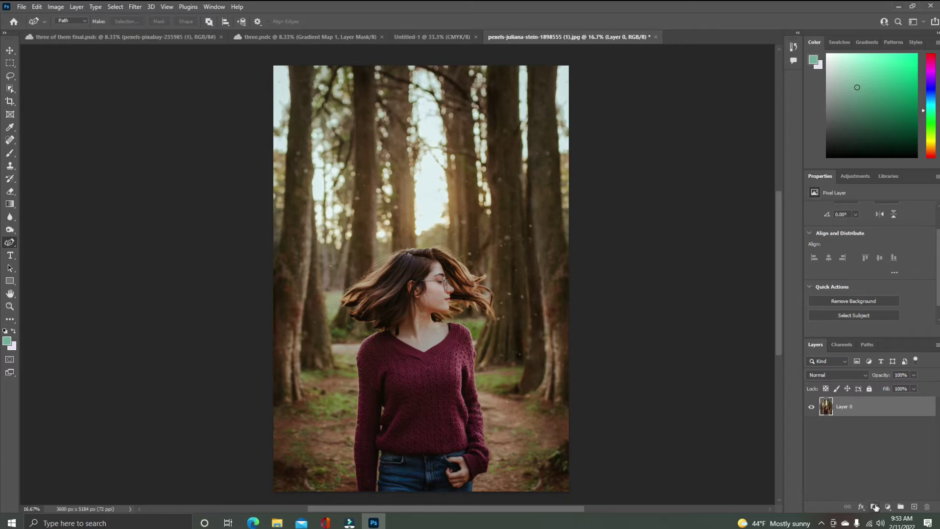
- Mask Layer 0 to a freehand Lasso selection around the woman's head
click(875, 507)
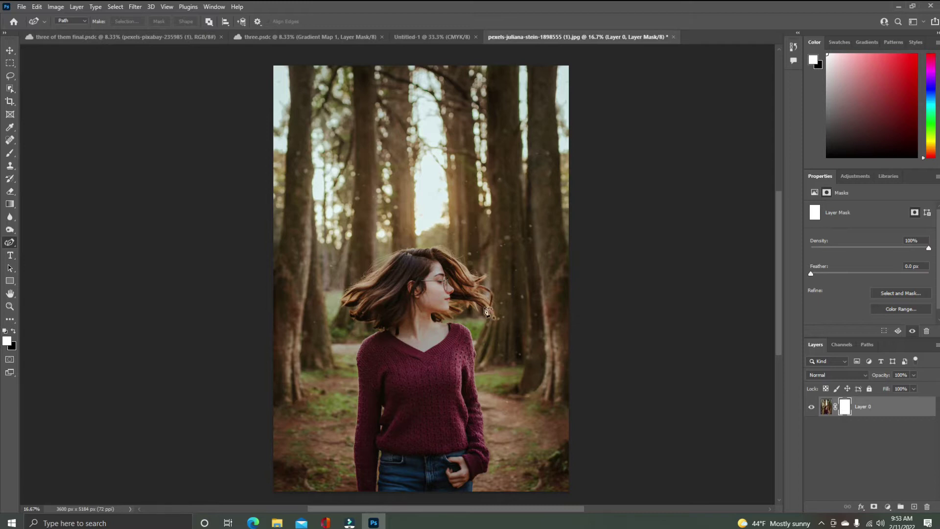
key(ctrl+z)
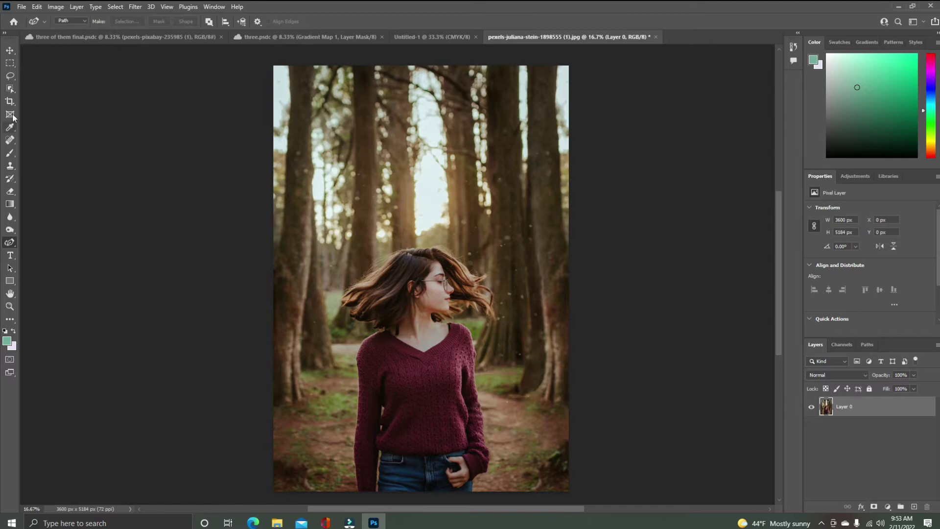
click(9, 76)
mouse_move(340, 249)
mouse_down()
mouse_move(374, 211)
mouse_move(511, 294)
mouse_move(344, 255)
mouse_up()
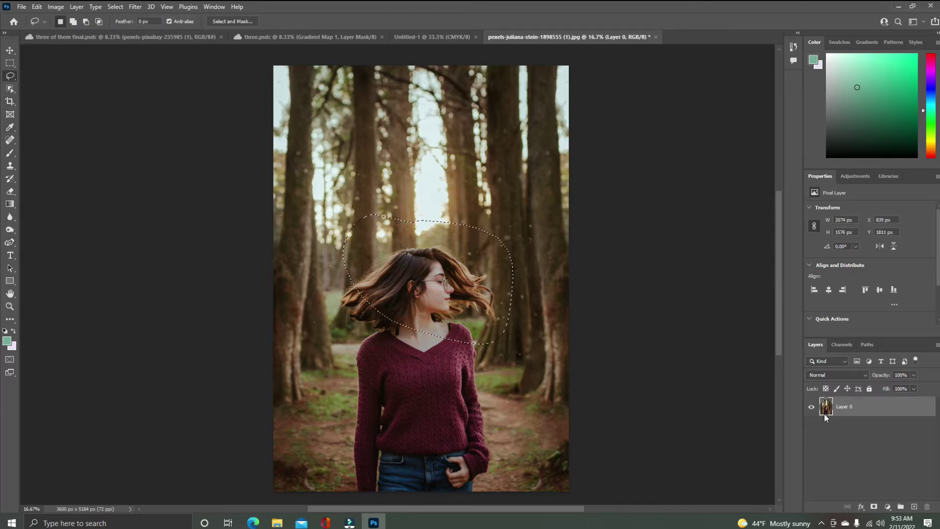
click(874, 507)
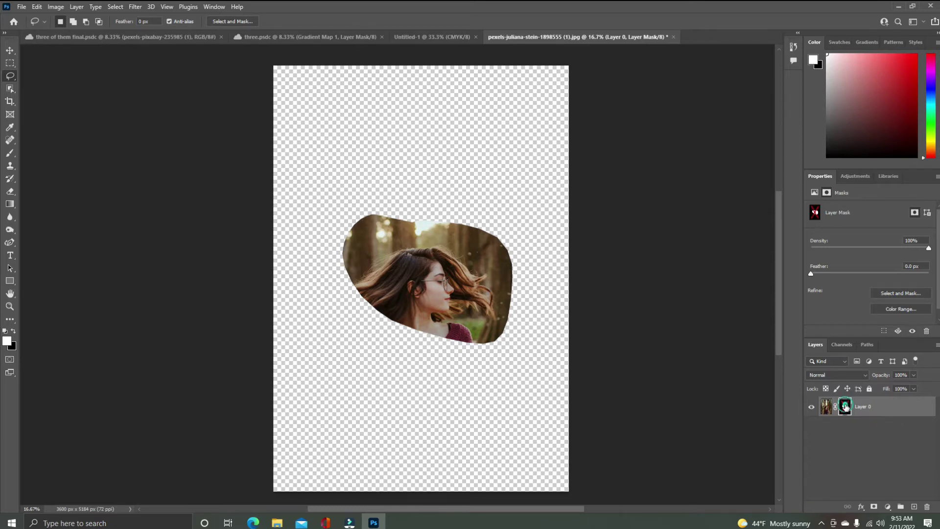
- Toggle Layer 0's mask off and on to compare the masked area with the full photo
shift+click(845, 407)
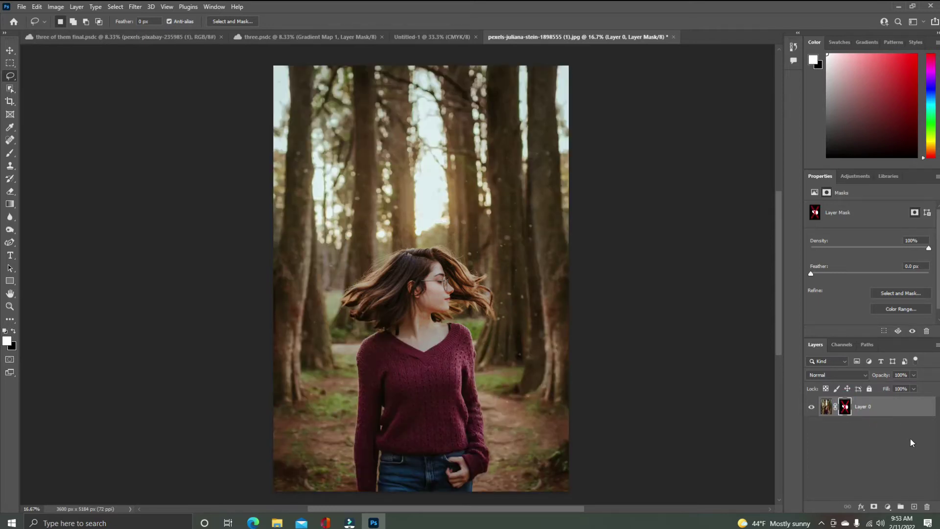
shift+click(846, 407)
shift+click(846, 408)
- Undo Layer 0's mask and deselect the lasso area around the woman's head
key(ctrl+z)
key(ctrl+z)
key(ctrl+z)
key(ctrl+z)
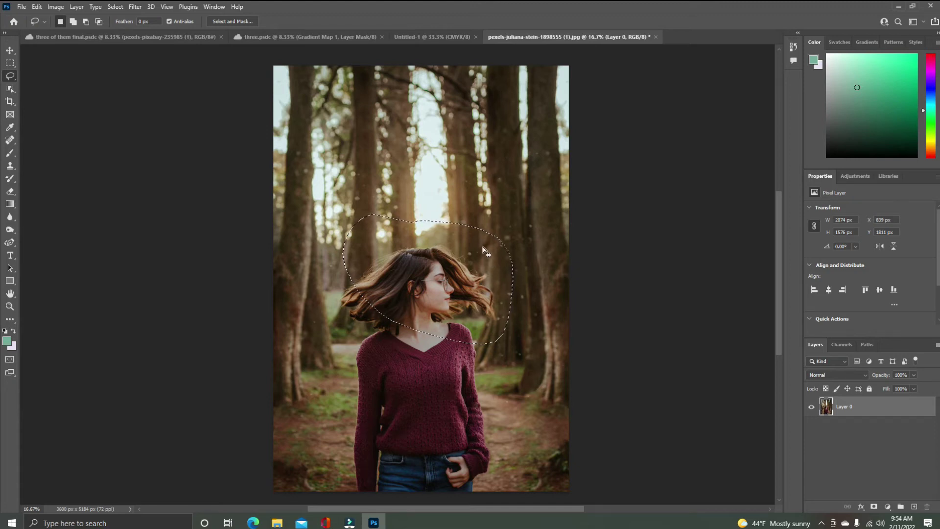
right_click(507, 276)
click(527, 284)
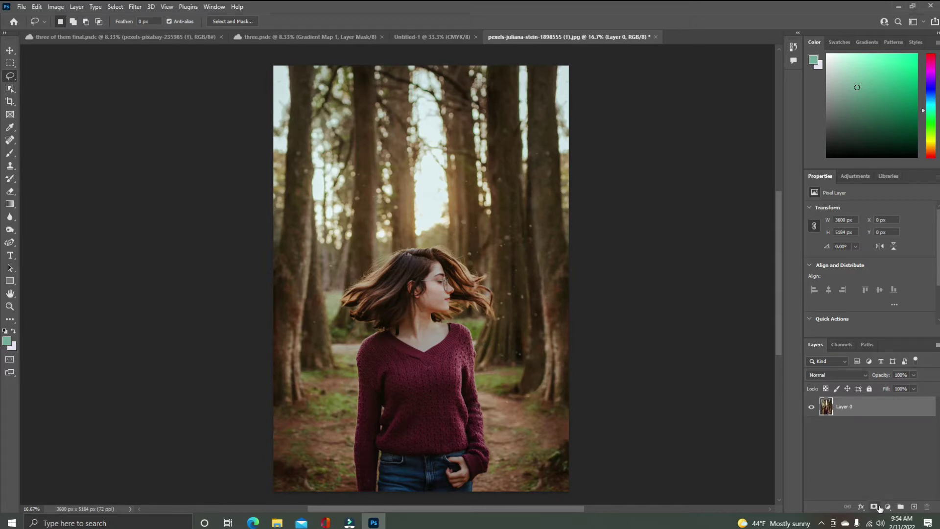
click(887, 507)
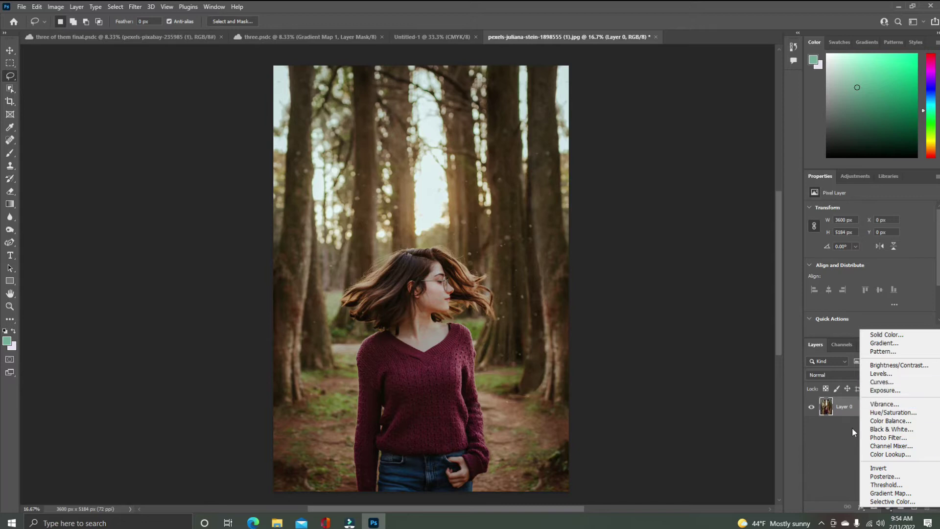
click(850, 449)
click(849, 177)
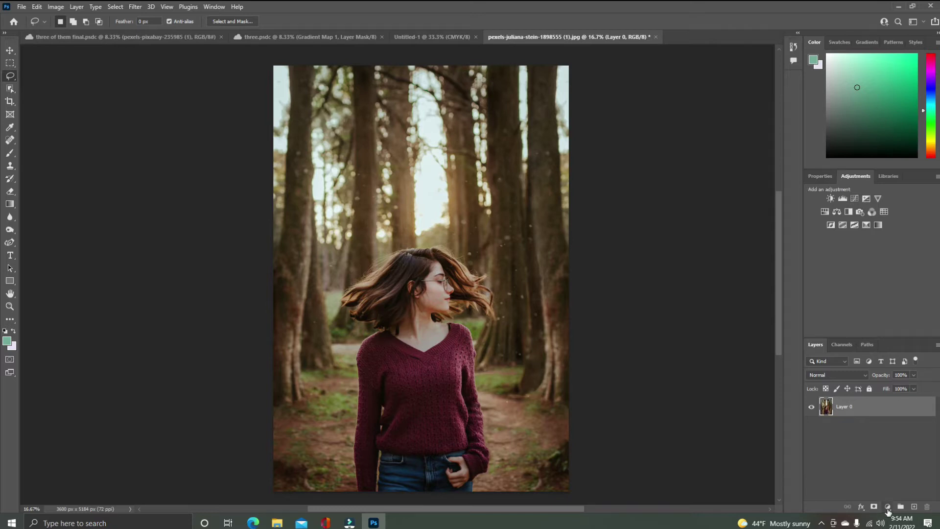
- Add a Hue/Saturation adjustment layer above the photo and set its Hue to -82
click(887, 508)
click(837, 460)
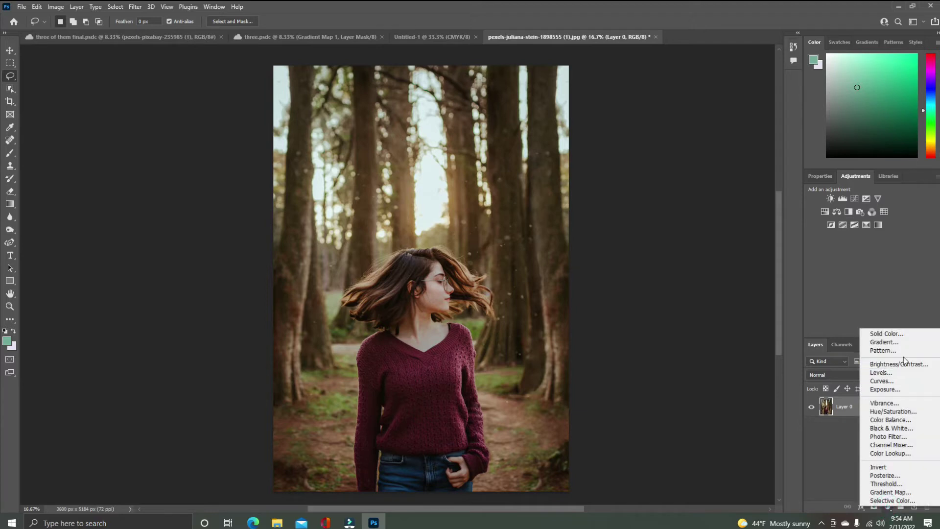
click(908, 413)
drag(870, 248, 834, 248)
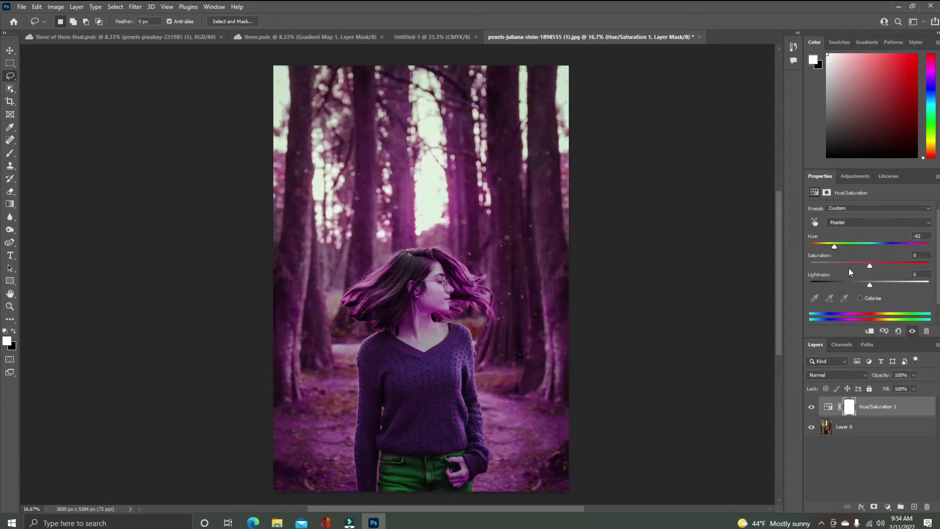
- Add a Color Balance adjustment layer with midtones at Cyan/Red -85, Magenta/Green +7 and Yellow/Blue -87
click(895, 508)
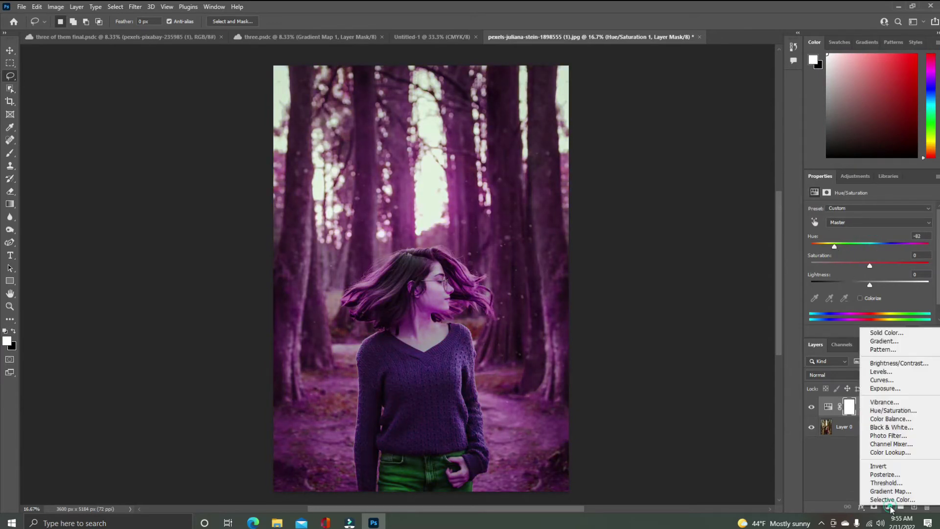
click(896, 419)
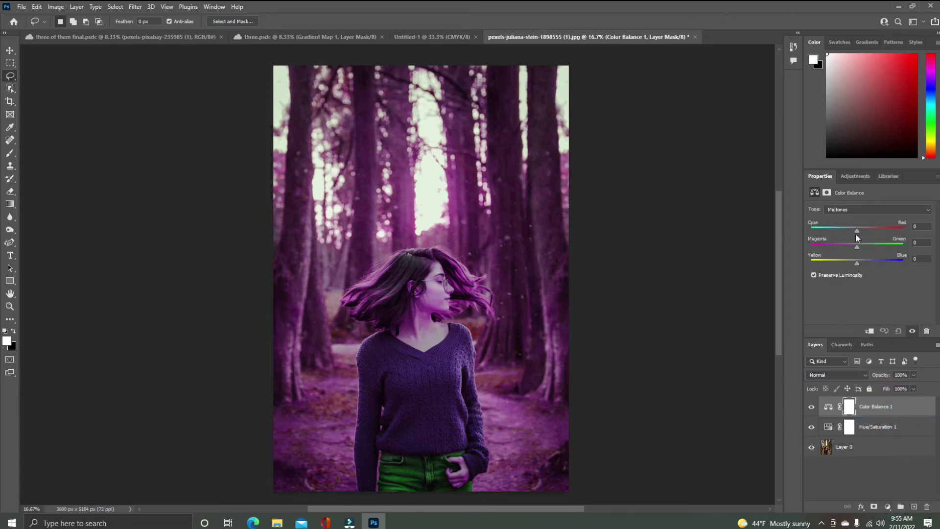
drag(886, 245, 817, 229)
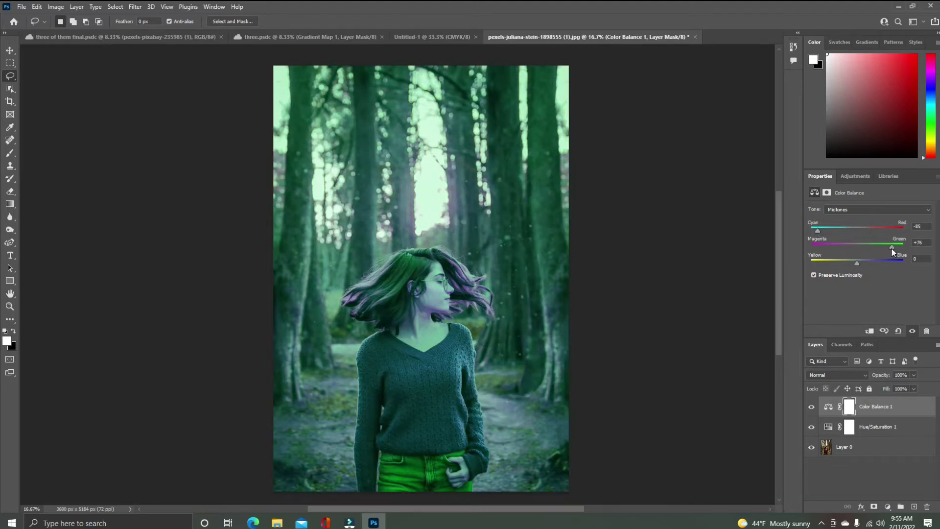
drag(838, 264, 816, 263)
drag(880, 246, 860, 247)
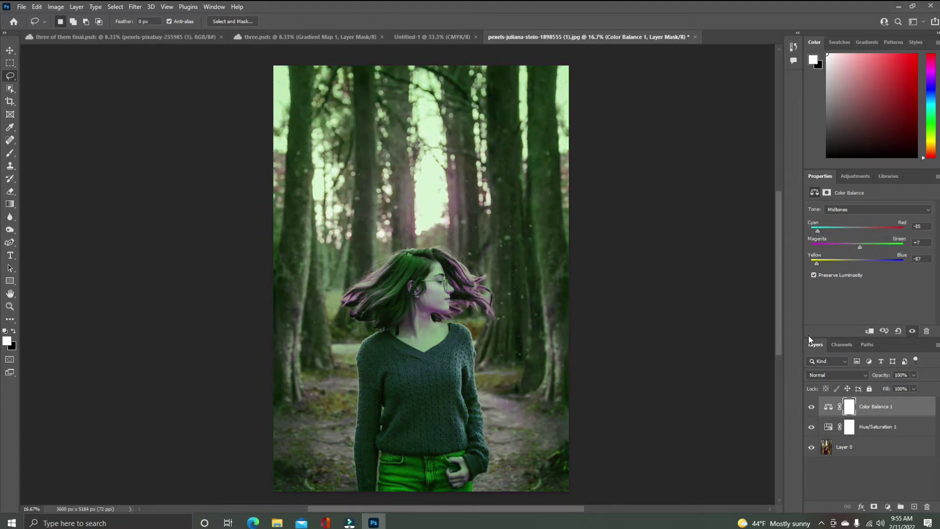
- Hide the Color Balance and Hue/Saturation adjustment layers and duplicate Layer 0
click(811, 408)
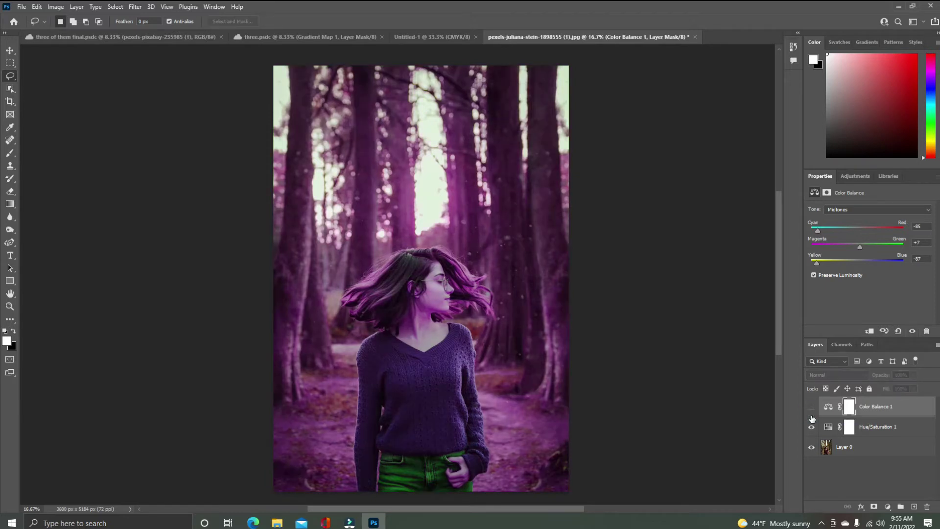
click(811, 427)
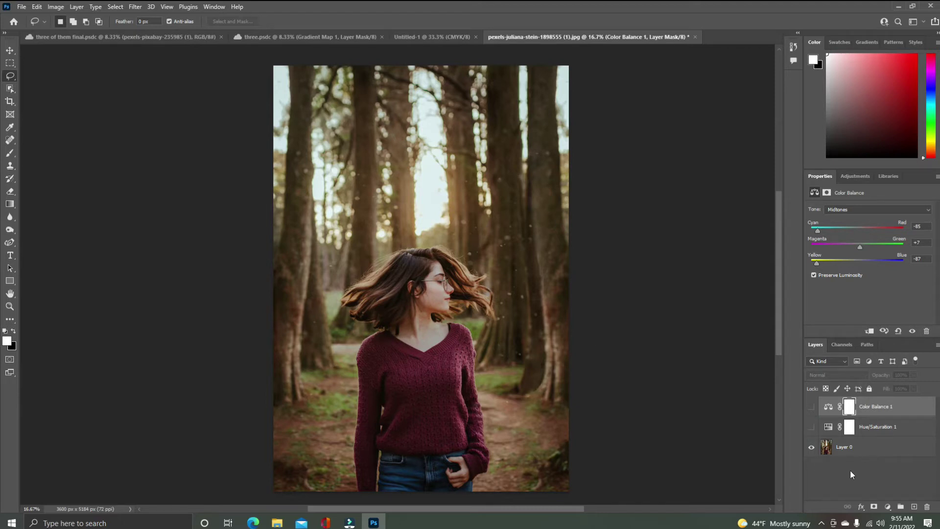
click(855, 451)
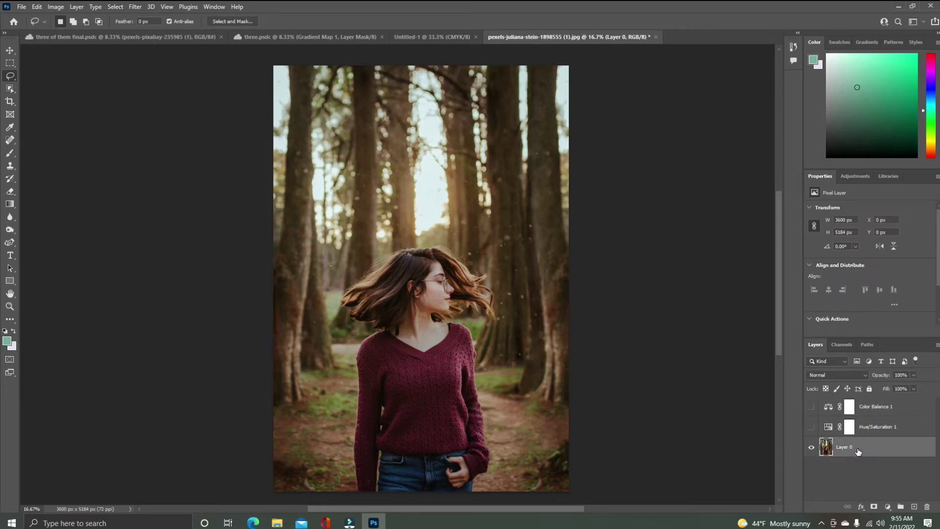
drag(861, 449, 914, 506)
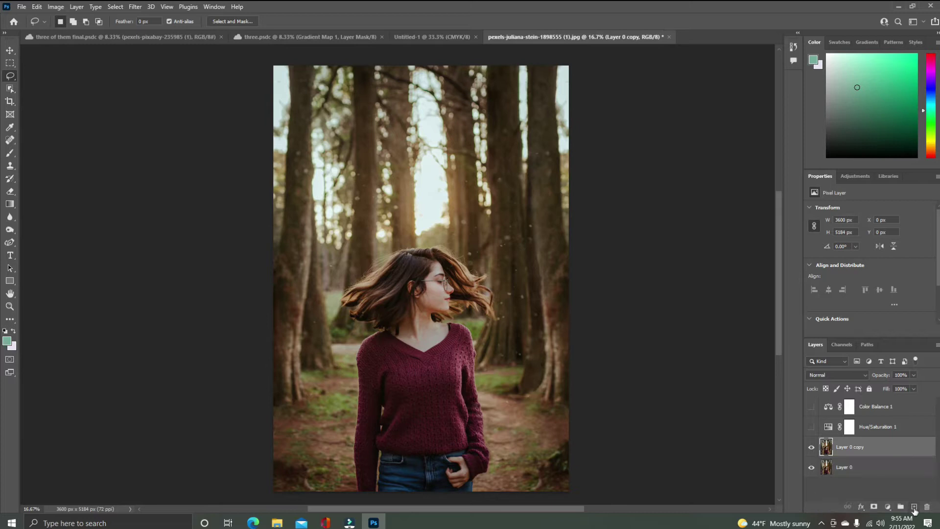
- Hide the duplicate photo layer, leaving only the original Layer 0 shown
click(811, 467)
click(813, 449)
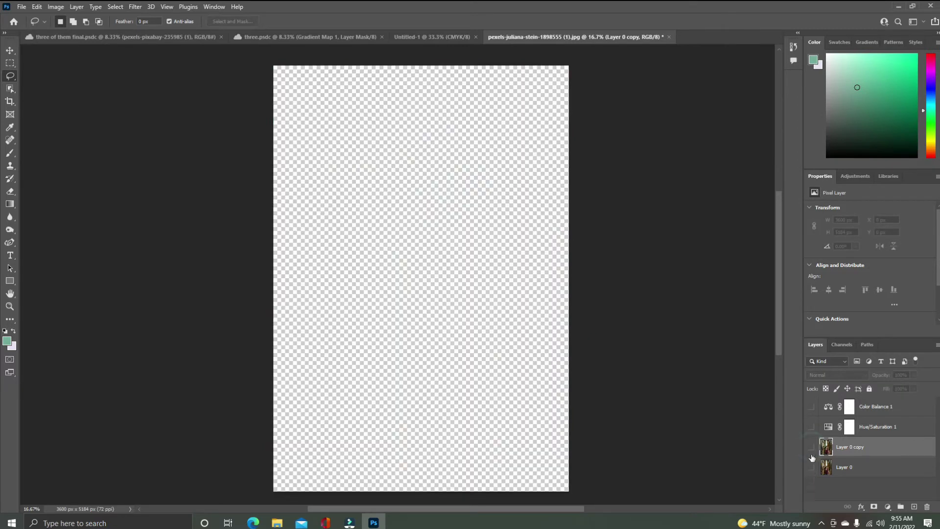
click(812, 468)
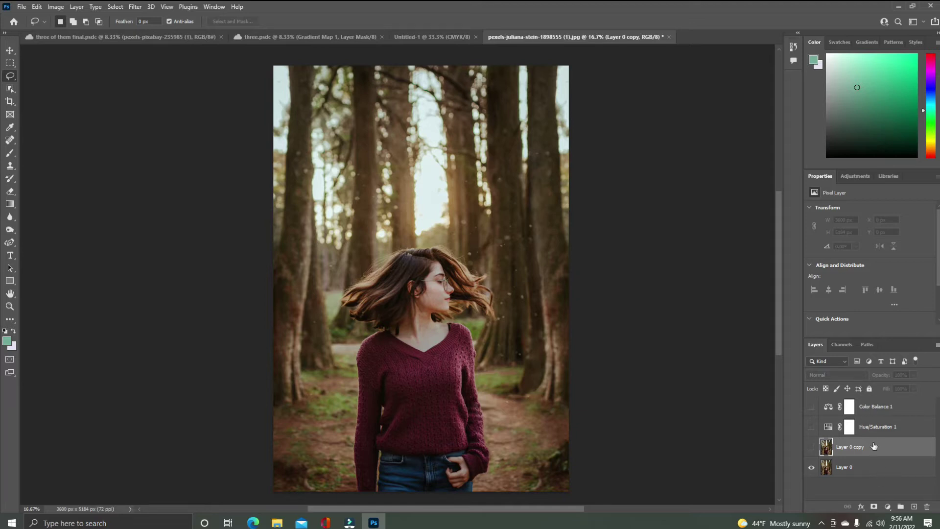
- Undo the visibility changes, the duplicated photo layer and both color adjustment layers
key(ctrl+z)
key(ctrl+z)
key(ctrl+z)
key(ctrl+z)
key(ctrl+z)
key(ctrl+z)
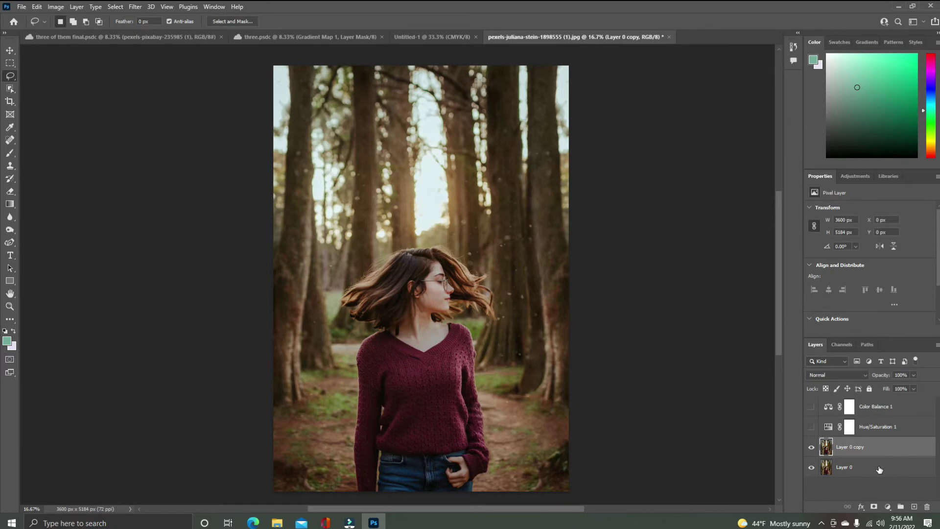
key(ctrl+z)
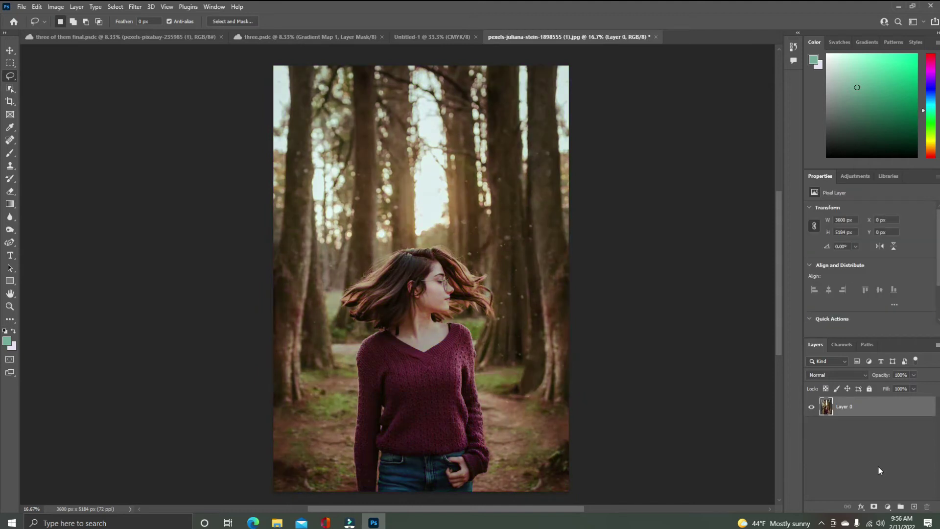
- Add a Solid Color fill layer in mint green #76c8ac above the photo
click(888, 507)
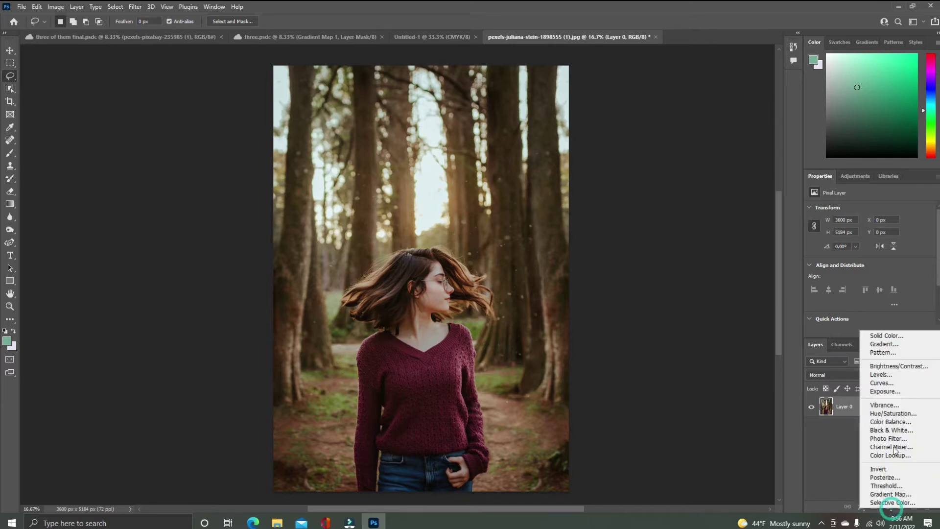
click(887, 336)
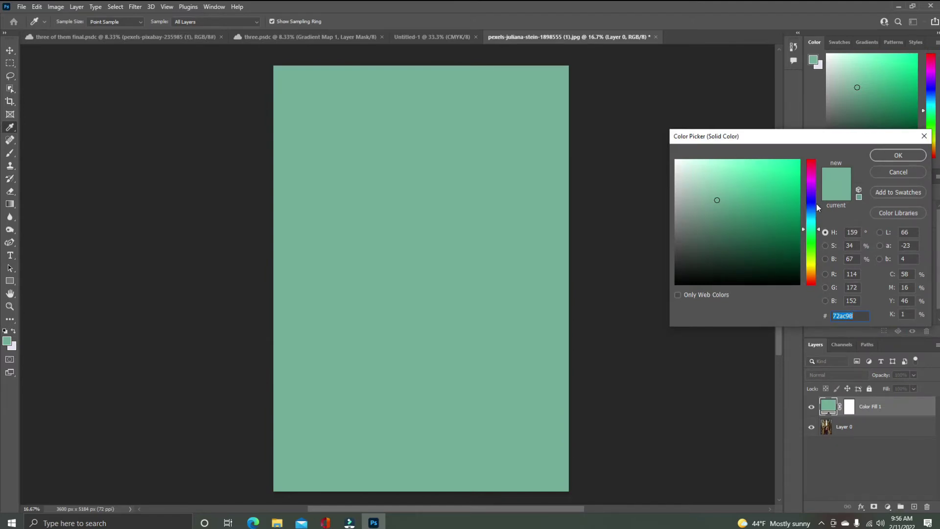
click(726, 186)
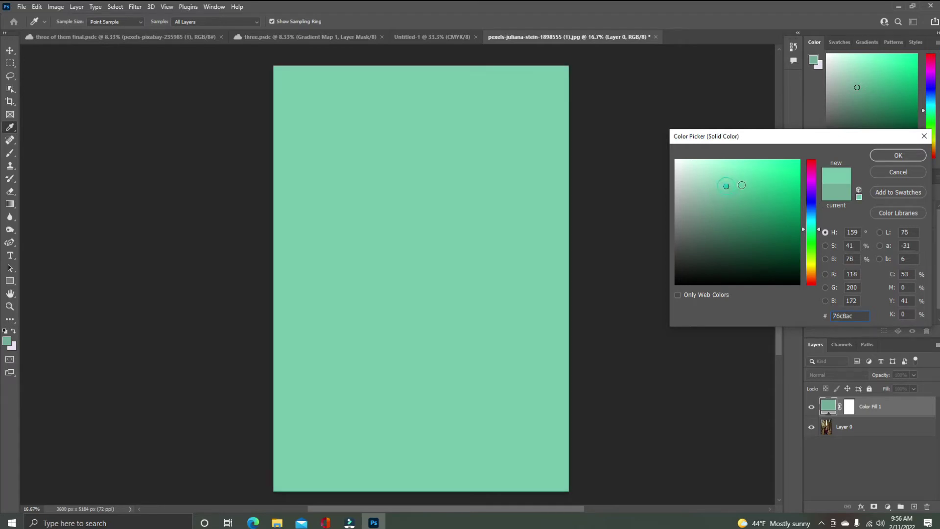
click(899, 155)
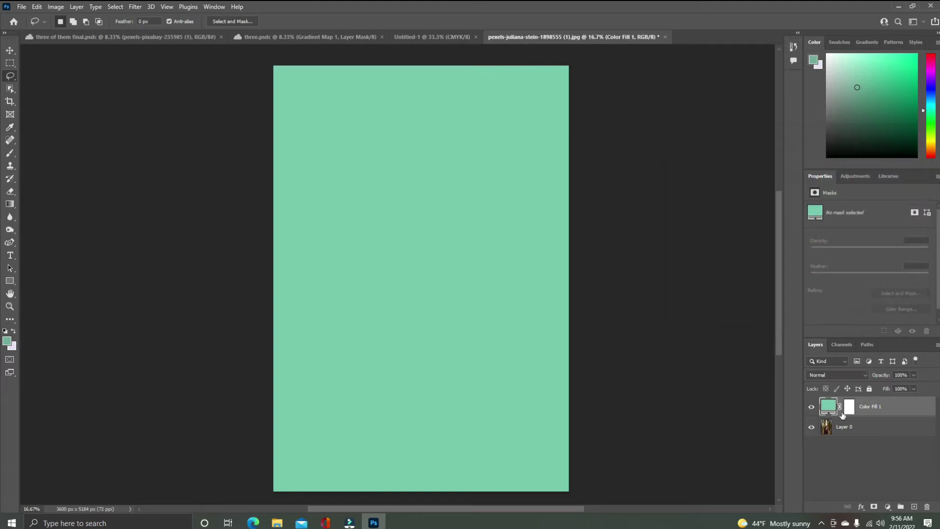
- Preview different blend modes on the mint green fill layer and delete that layer
click(865, 380)
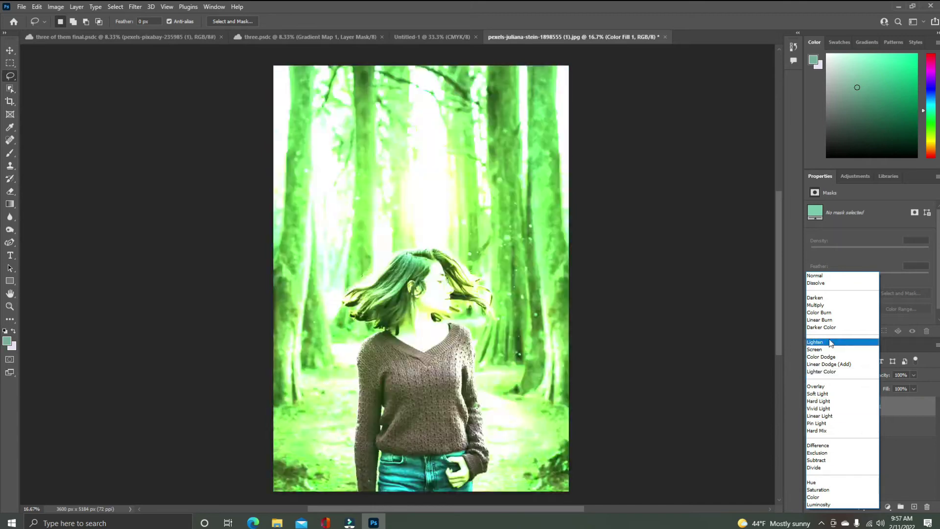
click(906, 451)
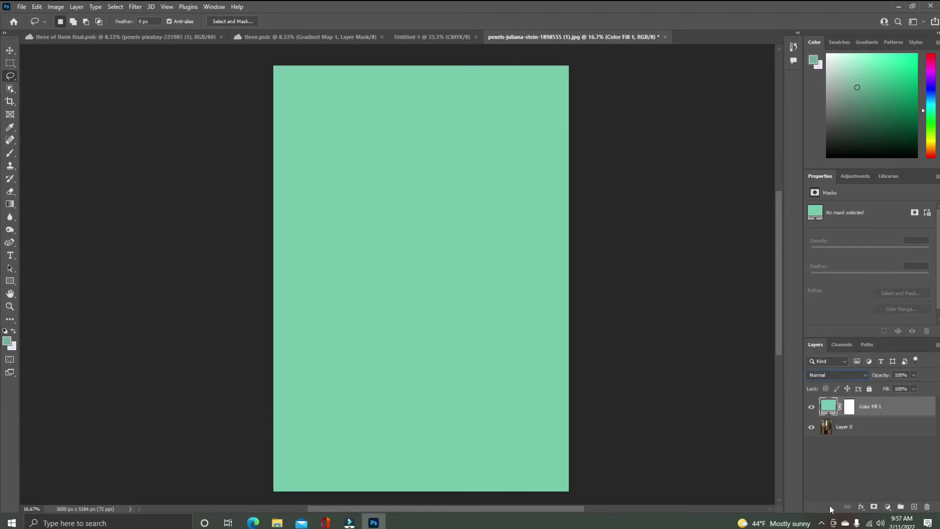
click(862, 375)
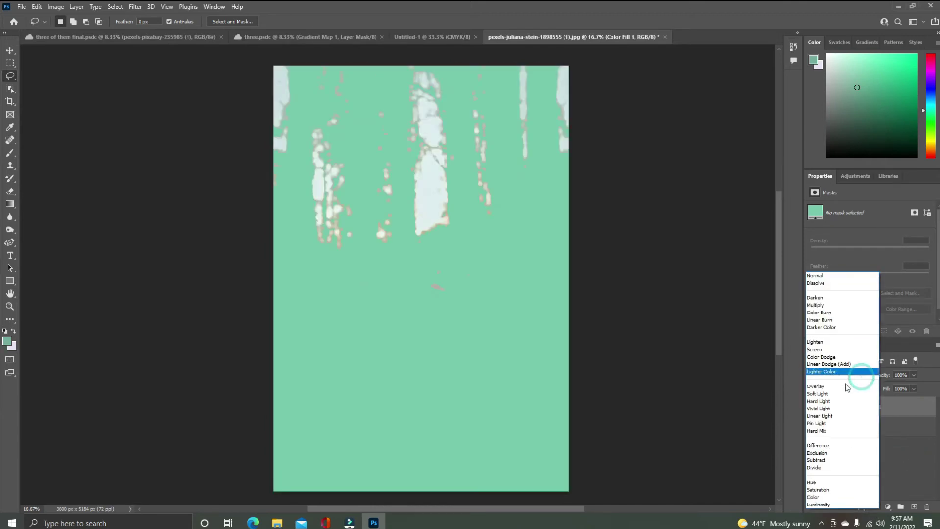
click(895, 449)
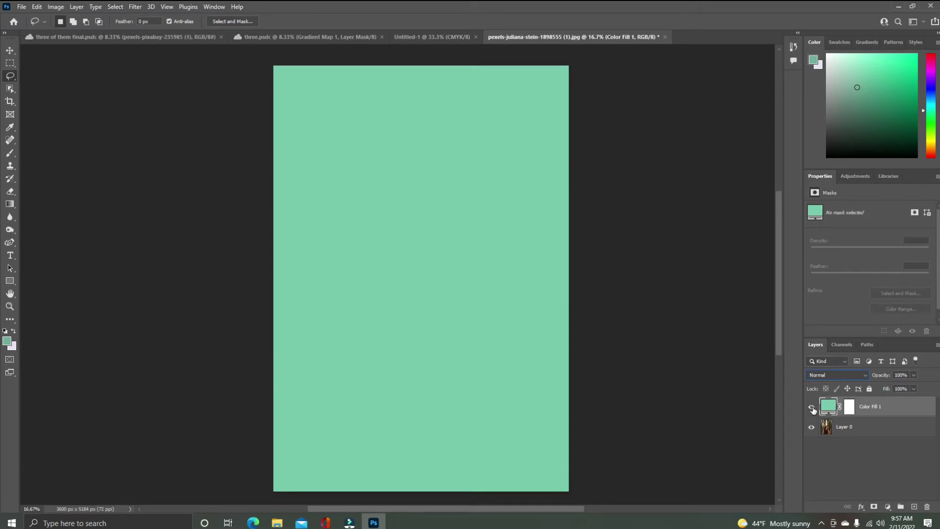
key(Delete)
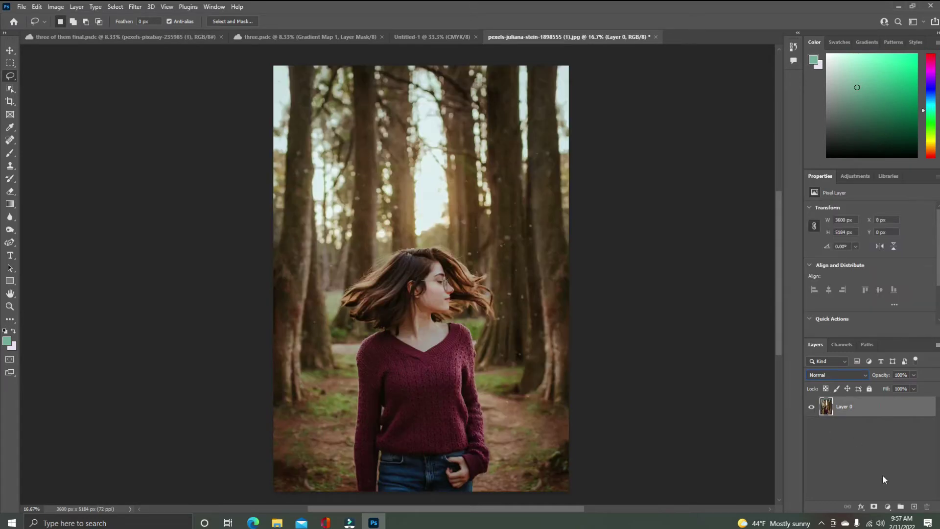
- Add a Brightness/Contrast adjustment layer above the photo with Brightness 16 and Contrast 4
click(888, 507)
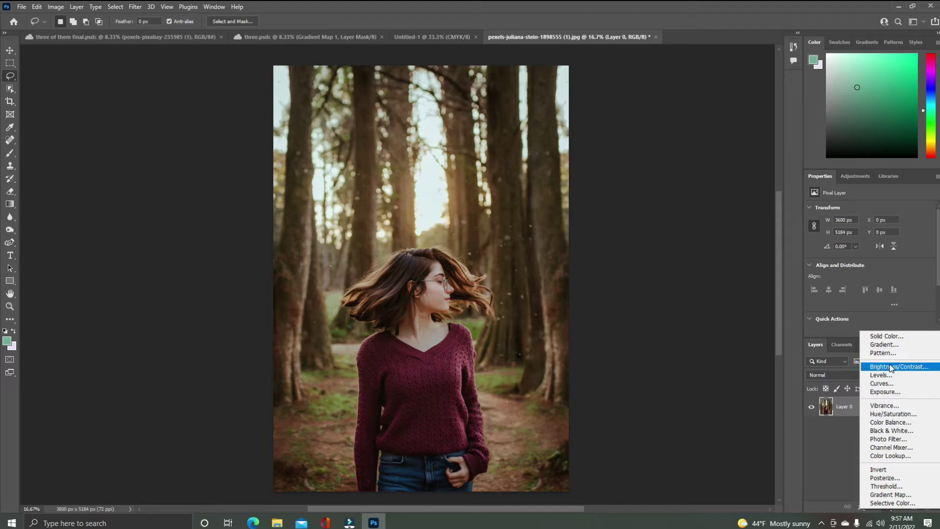
click(891, 370)
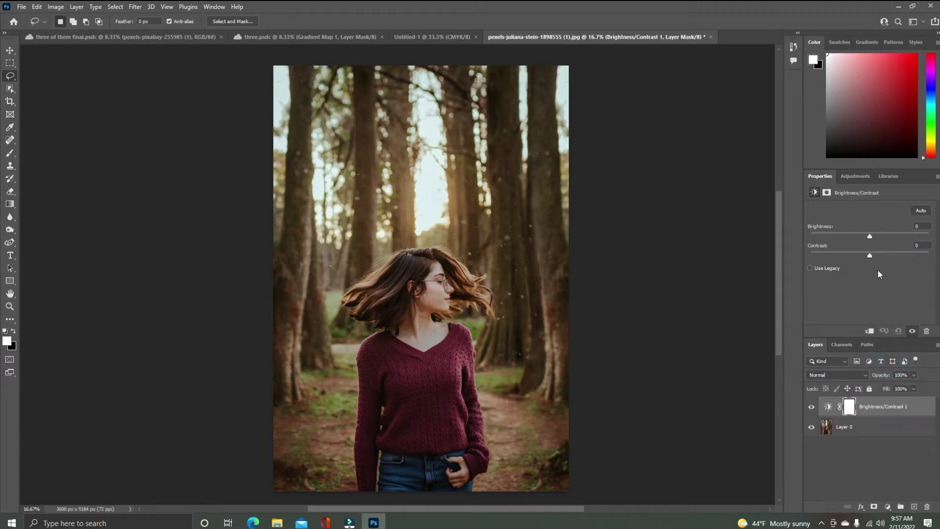
drag(869, 237, 875, 260)
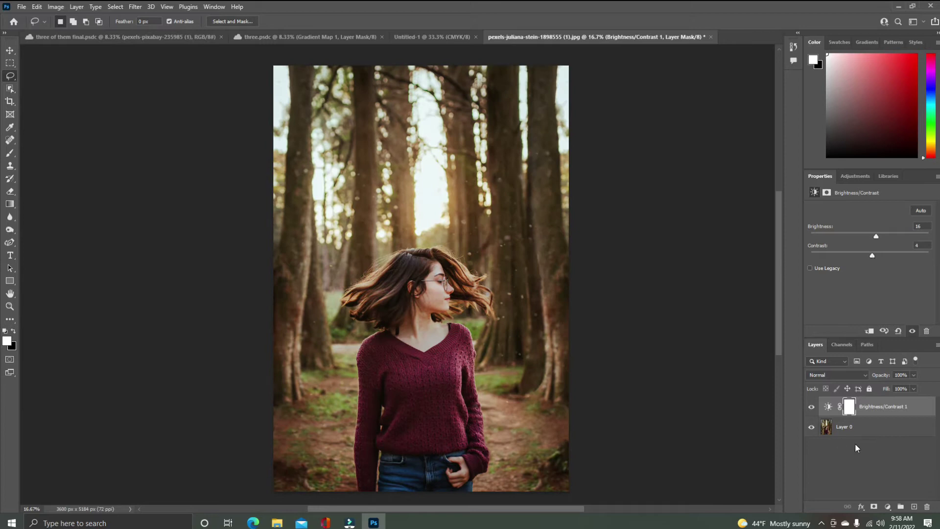
- Undo the brightness and contrast changes and delete the Brightness/Contrast adjustment layer
key(ctrl+z)
key(ctrl+z)
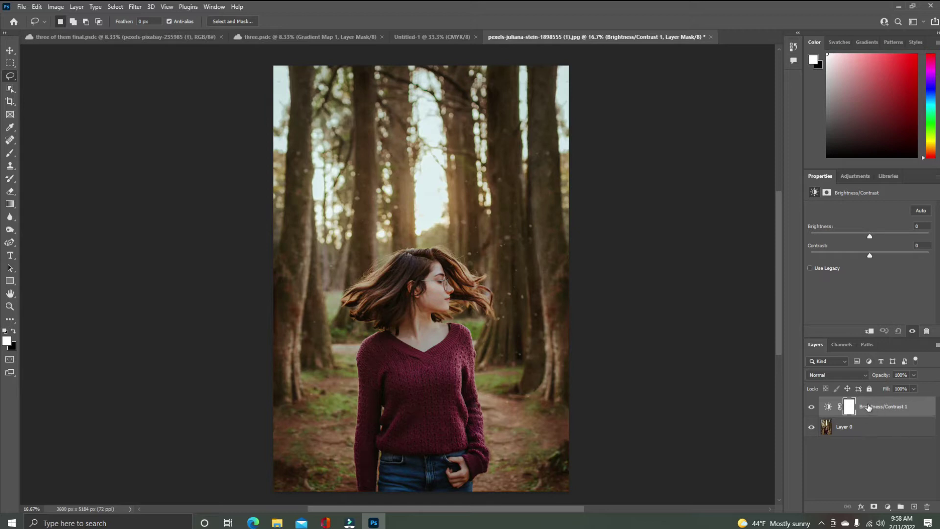
drag(868, 407, 927, 508)
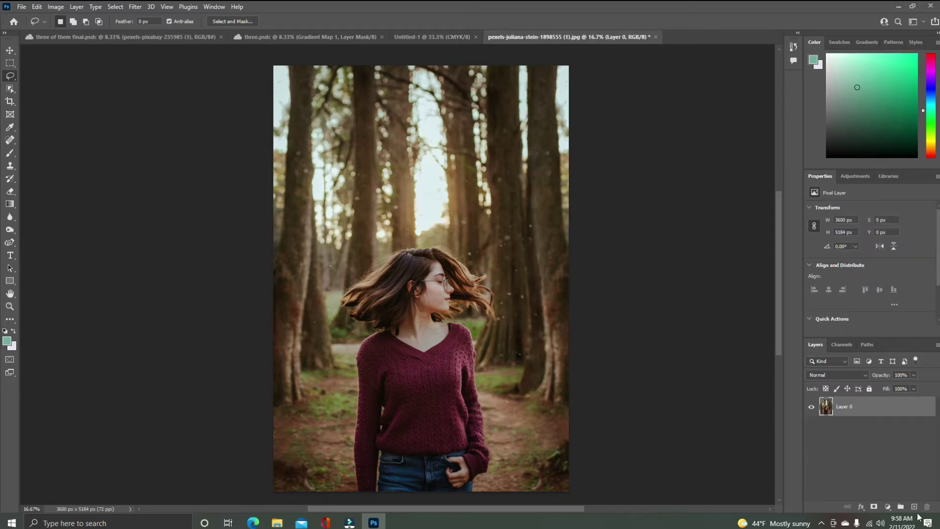
- Add a Levels adjustment layer above the photo and try the Red channel before returning to RGB
click(888, 509)
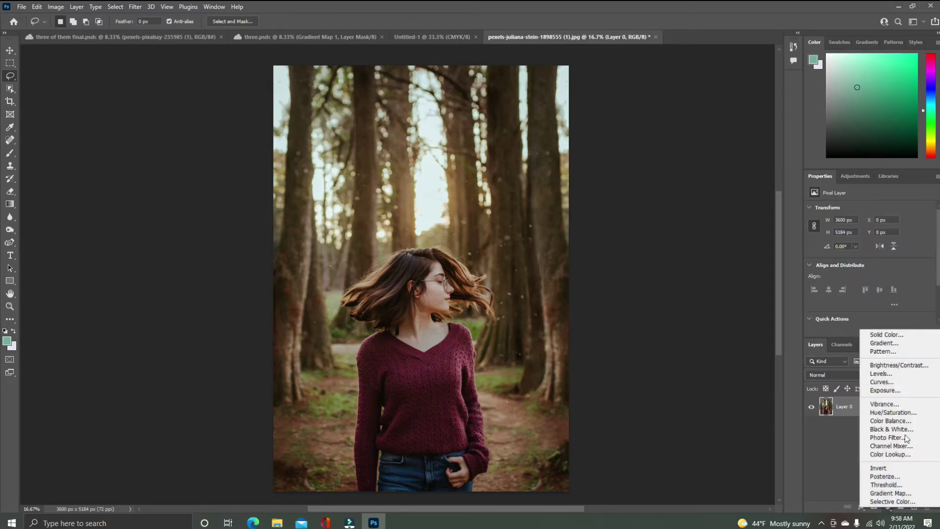
click(883, 374)
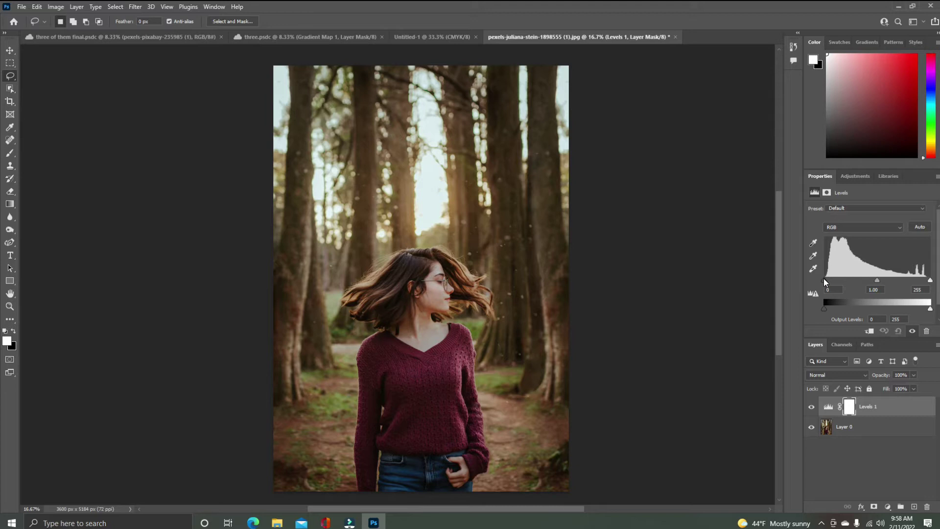
click(903, 228)
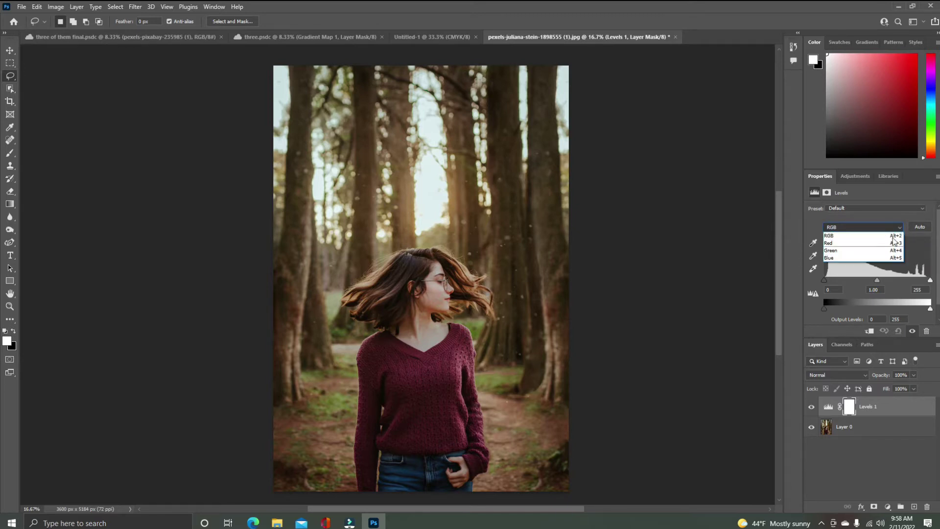
click(894, 237)
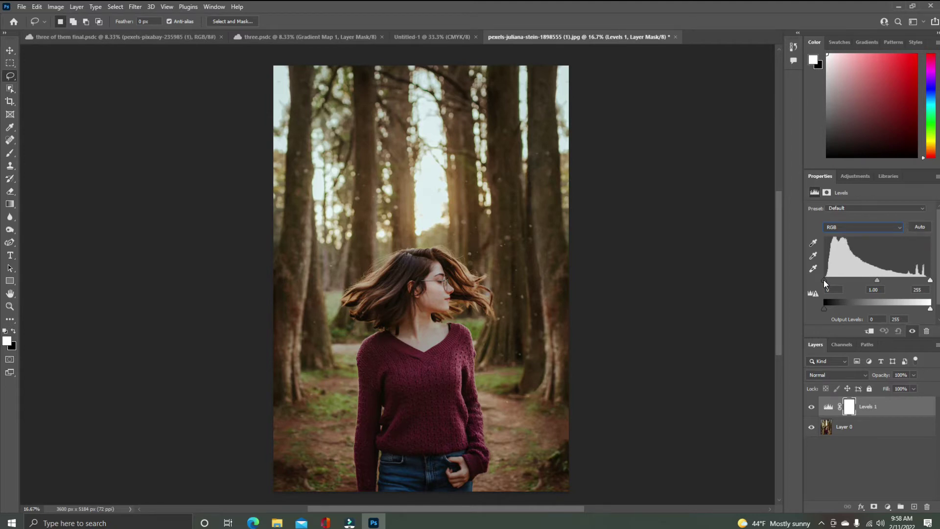
mouse_move(825, 280)
mouse_down()
mouse_move(855, 278)
mouse_move(824, 280)
mouse_up()
click(900, 227)
click(884, 238)
mouse_move(824, 281)
mouse_down()
mouse_move(877, 280)
mouse_move(816, 283)
mouse_up()
click(898, 231)
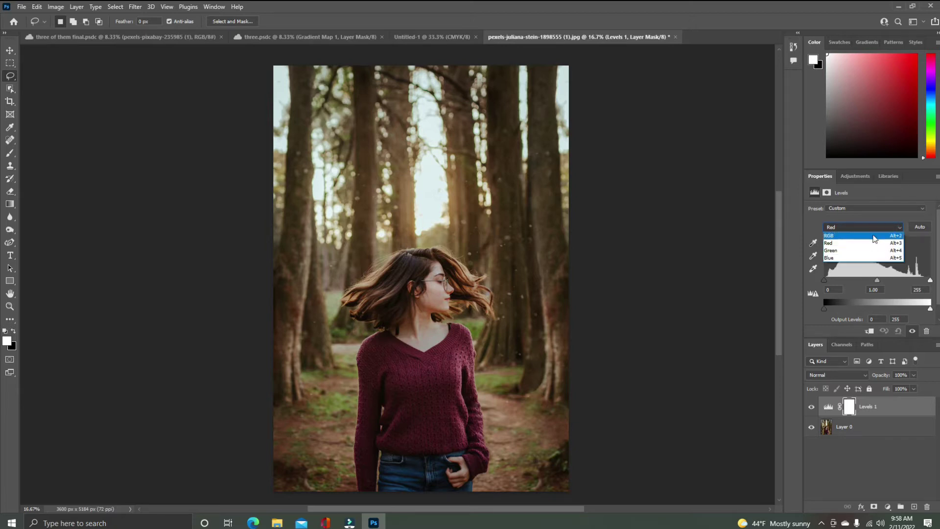
click(875, 236)
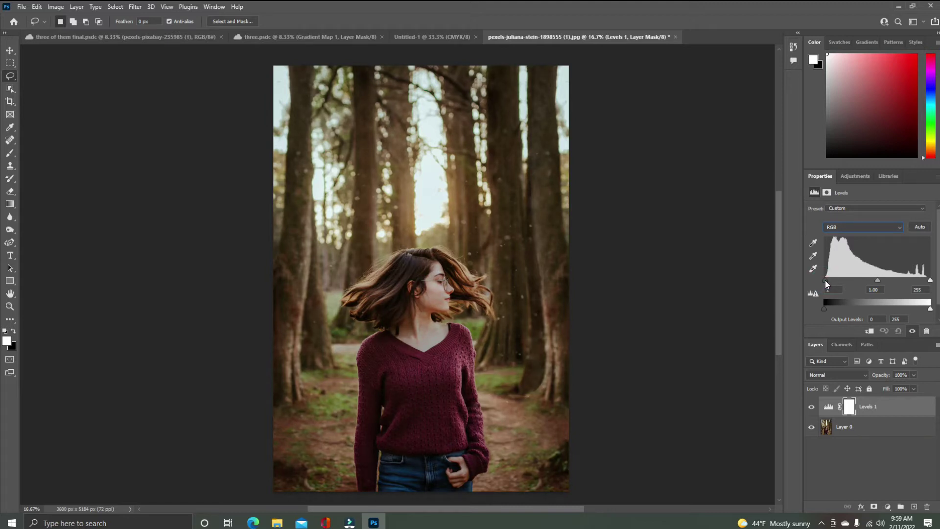
- Set the Levels layer's RGB input values to 7, 1.11 and 242, and delete the layer
mouse_move(826, 280)
mouse_down()
mouse_move(862, 282)
mouse_move(825, 278)
mouse_up()
drag(828, 282, 826, 283)
mouse_move(931, 282)
mouse_down()
mouse_move(850, 281)
mouse_move(933, 281)
mouse_move(903, 281)
mouse_move(925, 284)
mouse_up()
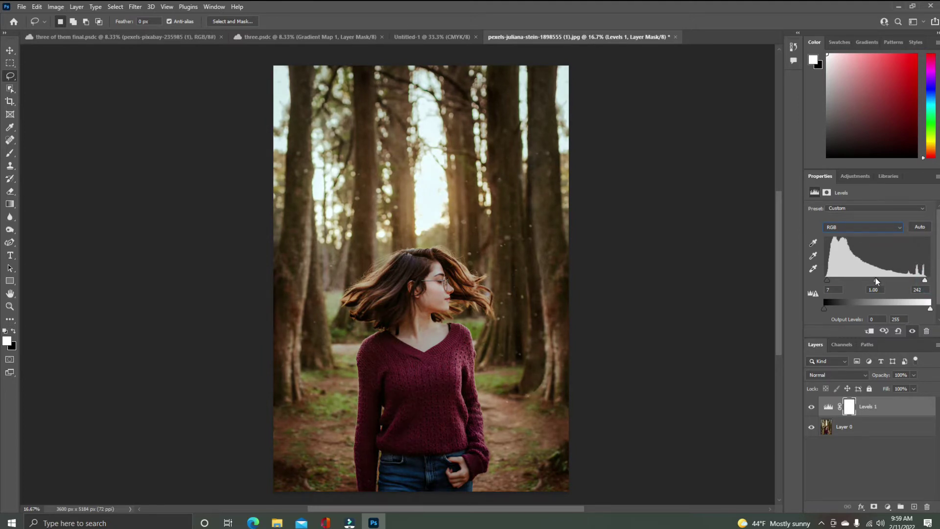
mouse_move(876, 278)
mouse_down()
mouse_move(856, 277)
mouse_move(894, 281)
mouse_move(856, 282)
mouse_move(898, 280)
mouse_move(845, 276)
mouse_move(898, 281)
mouse_move(872, 279)
mouse_up()
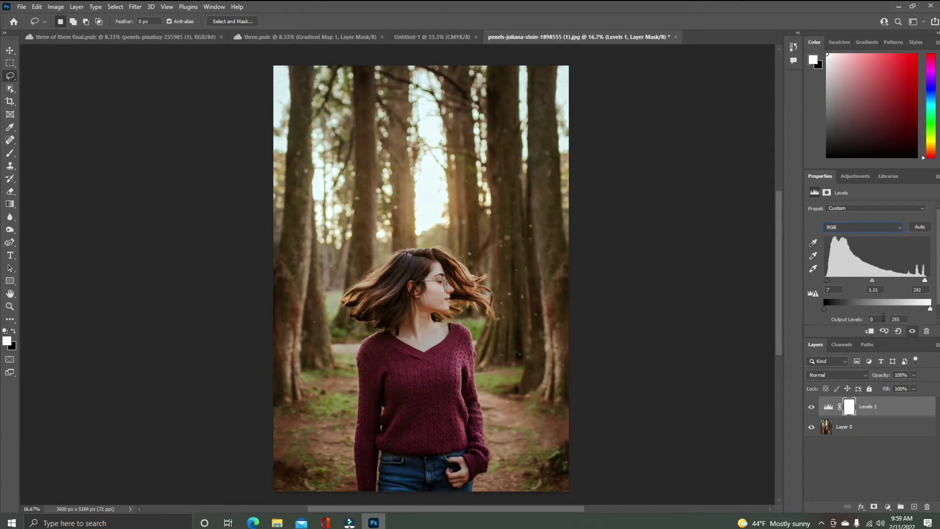
mouse_move(825, 309)
mouse_down()
mouse_move(863, 312)
mouse_move(823, 314)
mouse_up()
mouse_move(931, 310)
mouse_down()
mouse_move(891, 308)
mouse_move(931, 309)
mouse_up()
drag(868, 407, 927, 507)
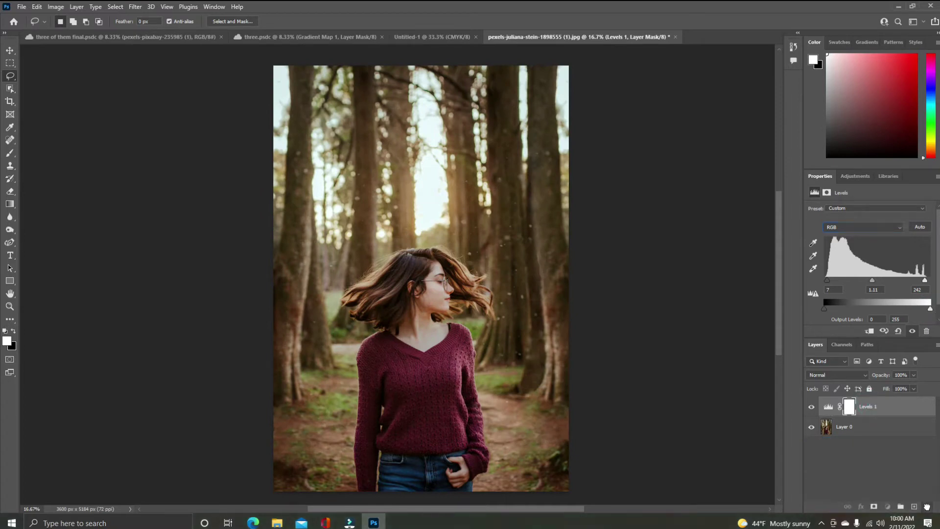
- Add a Curves adjustment layer to review its preset and channel options, and delete that layer
click(888, 506)
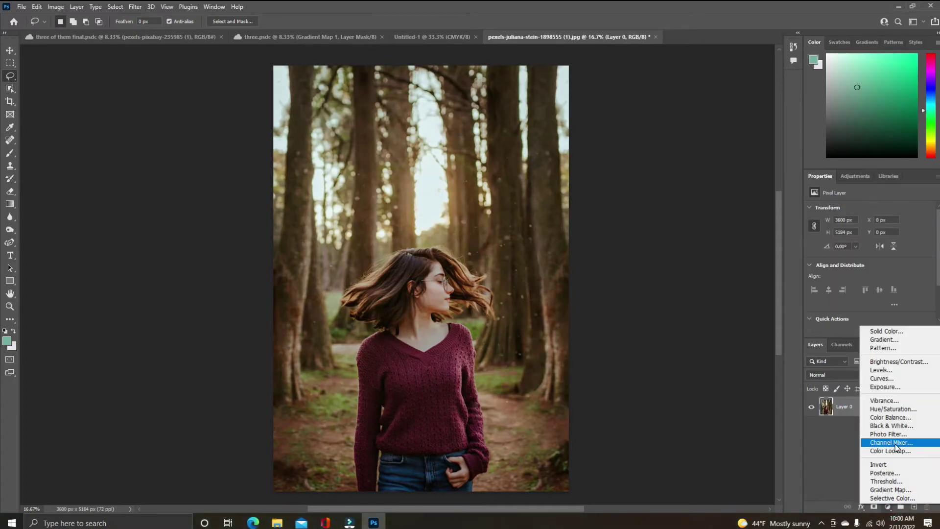
click(895, 380)
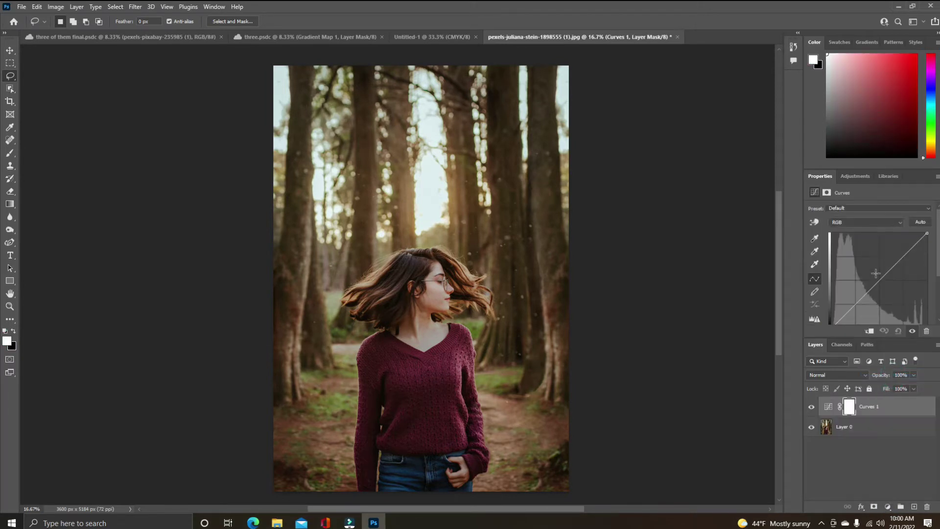
click(916, 209)
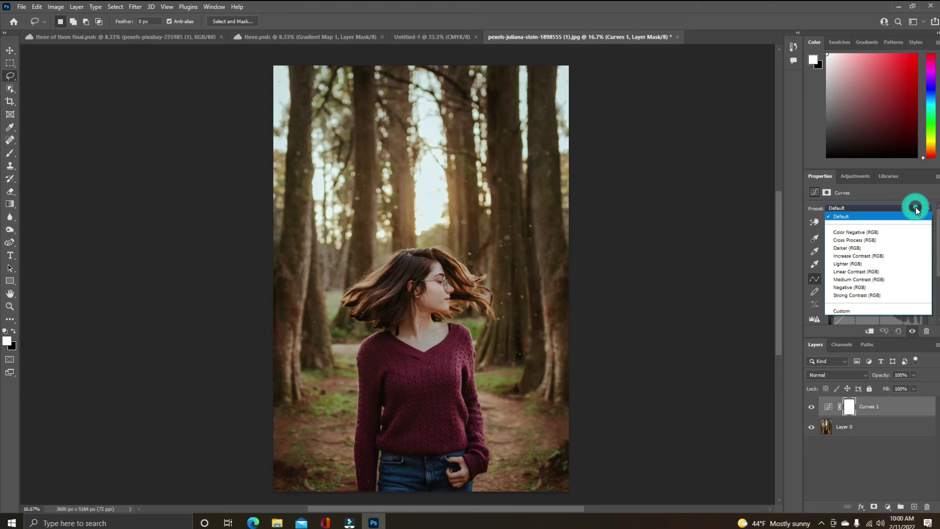
click(915, 208)
click(895, 222)
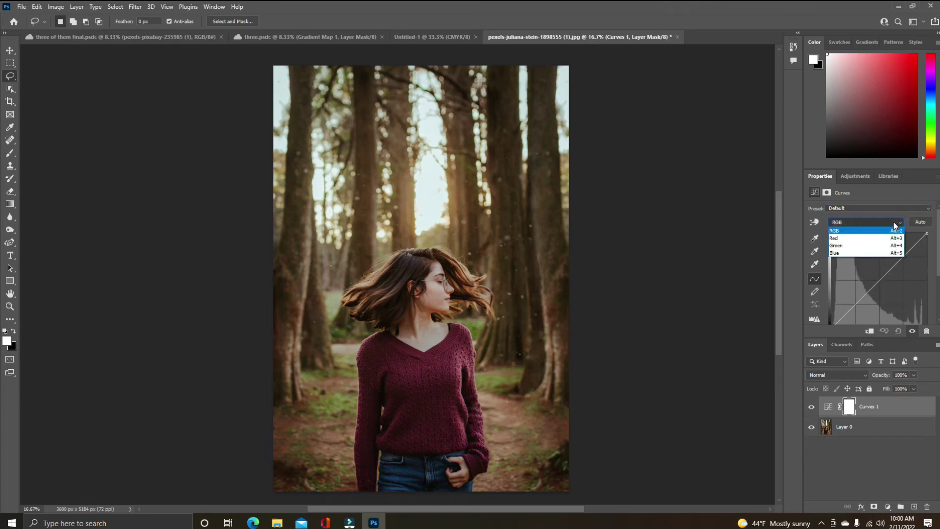
click(895, 222)
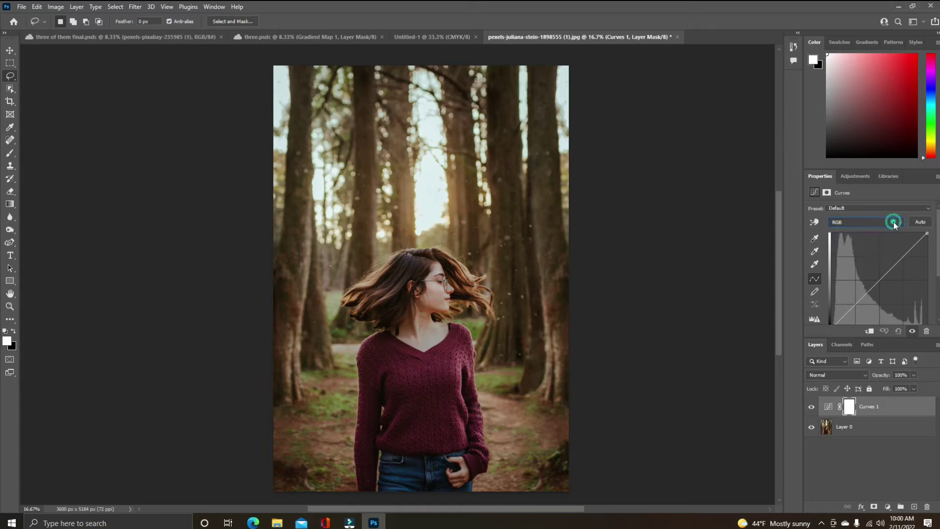
drag(870, 411, 926, 508)
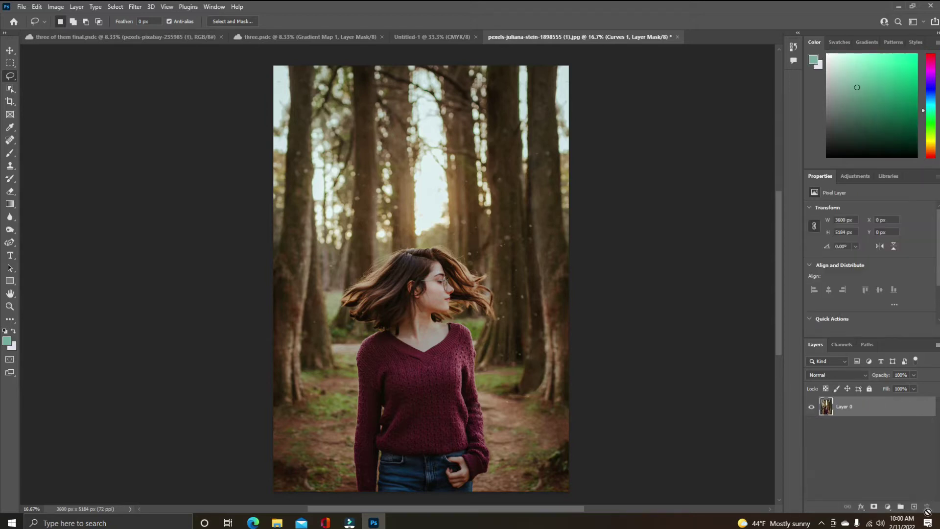
- Try different settings, ending at Vibrance -6 and Saturation -4, on a new Vibrance adjustment layer and delete that layer
click(888, 506)
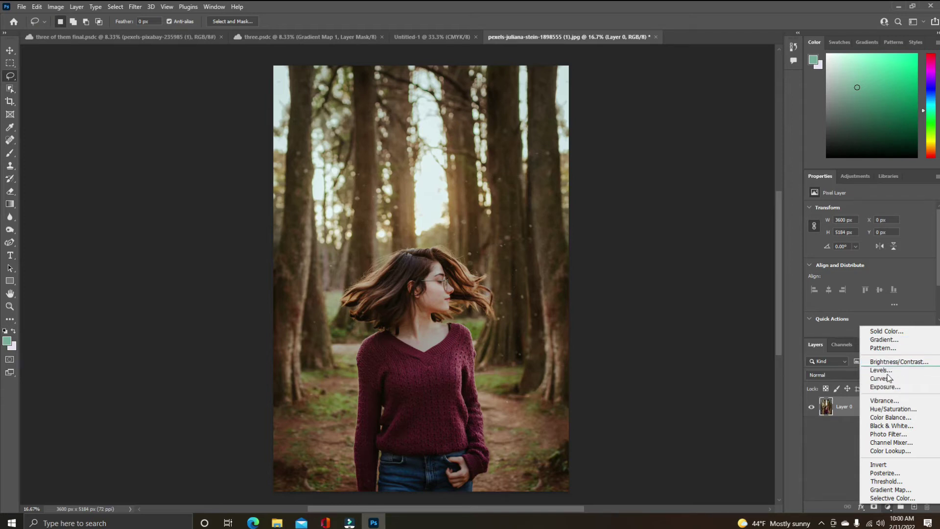
click(887, 401)
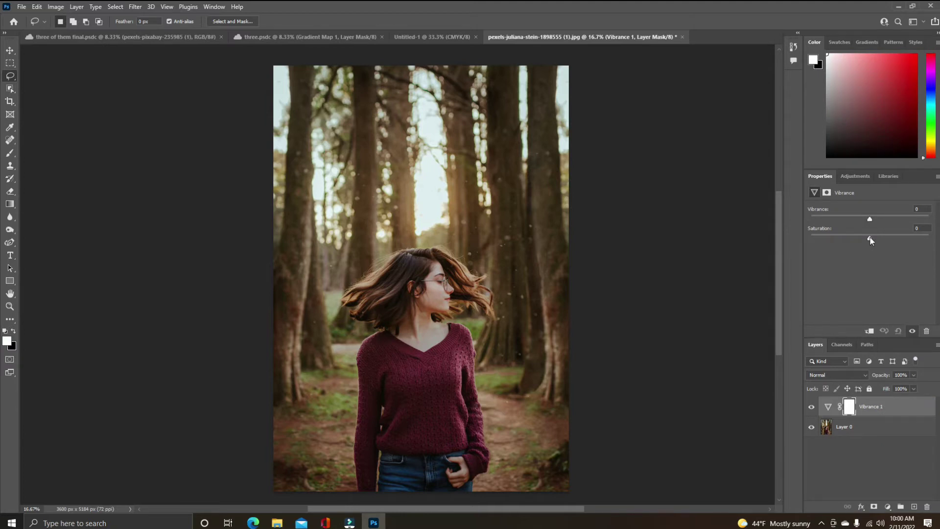
drag(869, 220, 890, 227)
drag(907, 219, 869, 219)
mouse_move(875, 225)
mouse_down()
mouse_move(919, 228)
mouse_move(867, 223)
mouse_move(935, 230)
mouse_move(860, 226)
mouse_move(939, 231)
mouse_move(878, 225)
mouse_up()
drag(879, 219, 918, 224)
click(870, 218)
drag(870, 220, 928, 219)
drag(872, 224, 871, 223)
mouse_move(870, 239)
mouse_down()
mouse_move(939, 245)
mouse_move(884, 241)
mouse_move(889, 226)
mouse_move(933, 220)
mouse_move(871, 222)
mouse_up()
drag(922, 224, 884, 245)
drag(870, 408, 927, 506)
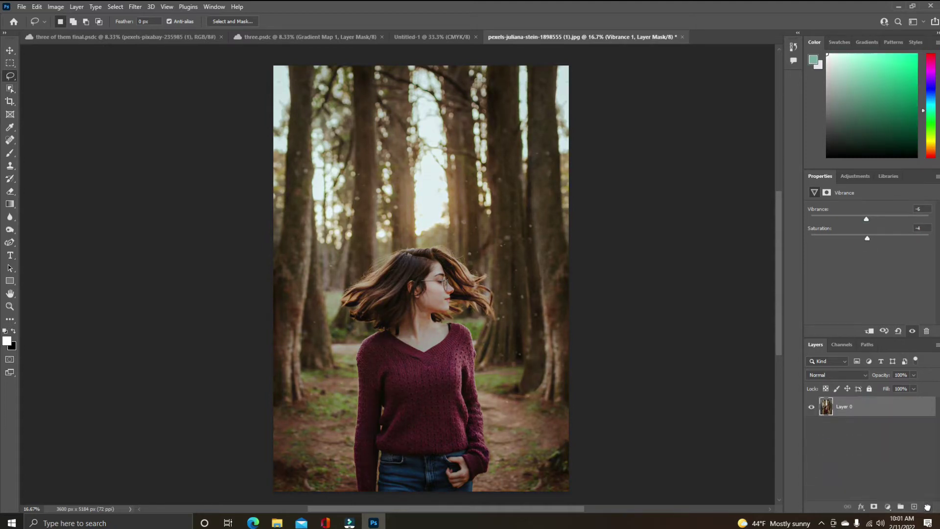
- Try midtone shifts such as Cyan/Red -38, Magenta/Green +3 and Yellow/Blue +33 on a new Color Balance adjustment layer and delete that layer
click(888, 507)
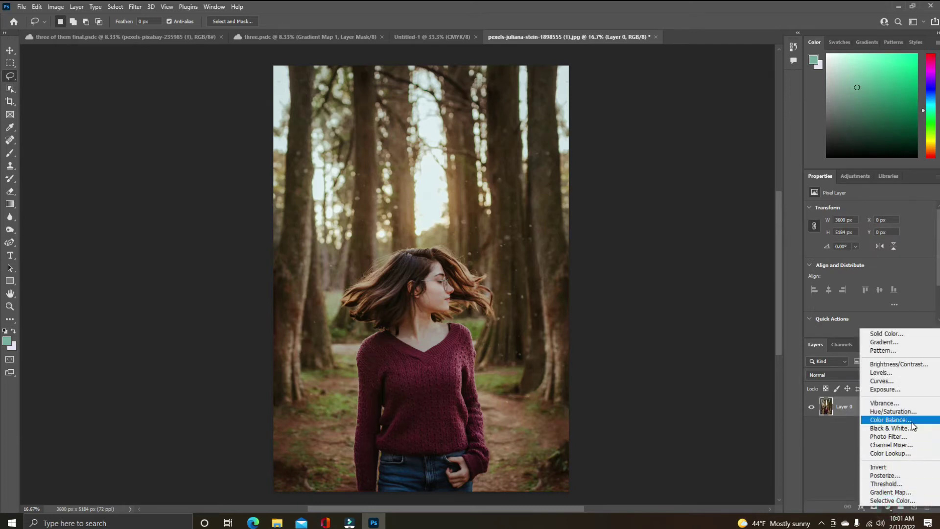
click(891, 420)
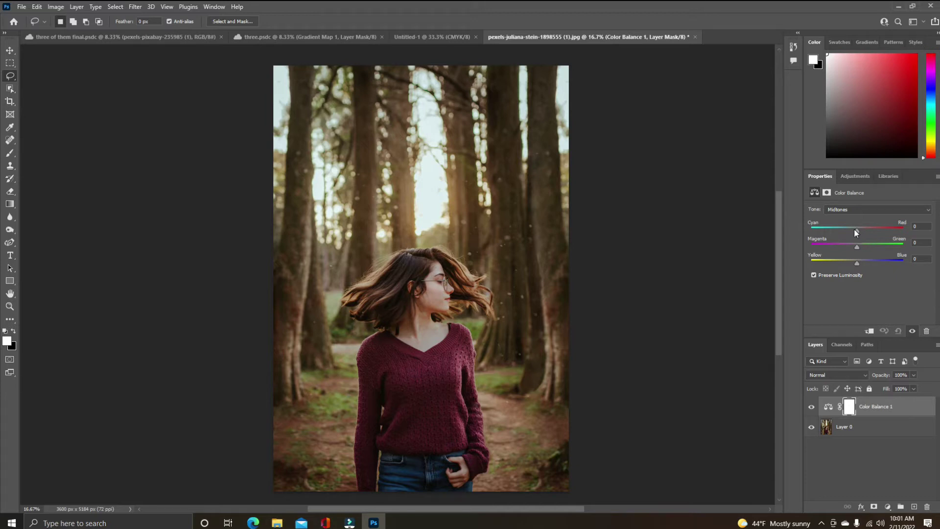
drag(856, 230, 827, 231)
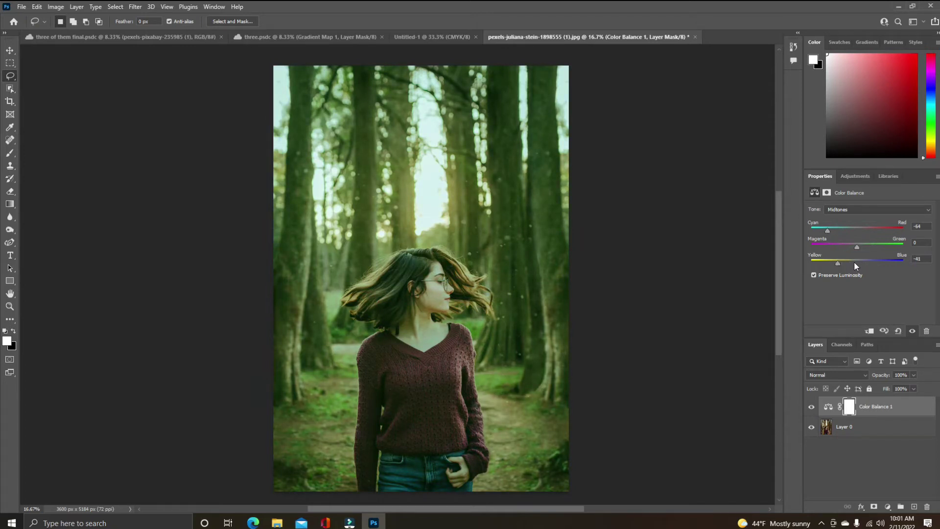
drag(839, 262, 843, 263)
drag(827, 247, 839, 231)
drag(859, 263, 872, 263)
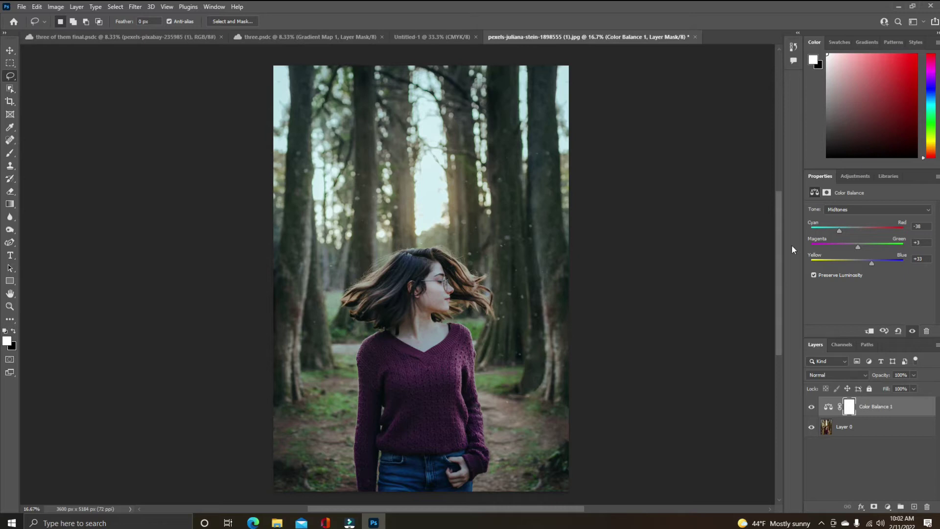
drag(858, 265, 838, 263)
drag(874, 411, 927, 507)
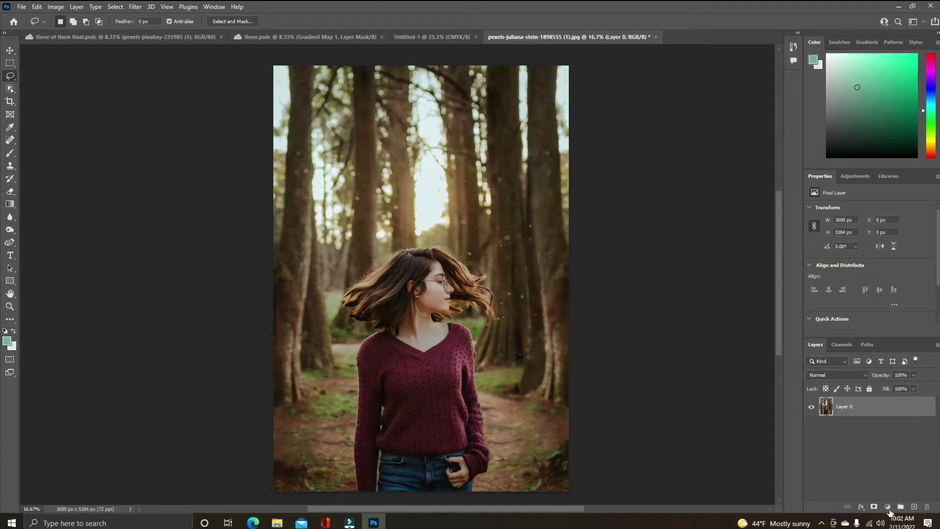
- Add a Black & White adjustment layer with the Default preset above the photo and review its color sliders
click(887, 507)
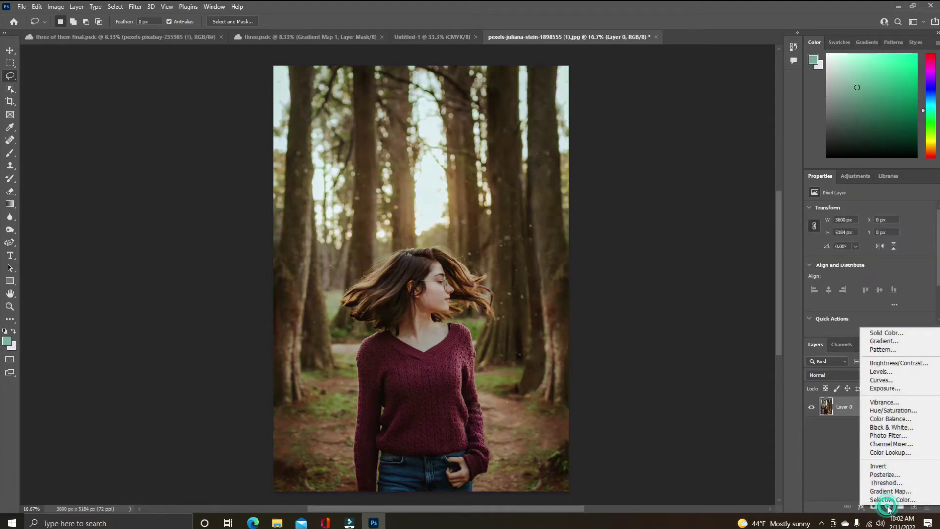
click(896, 428)
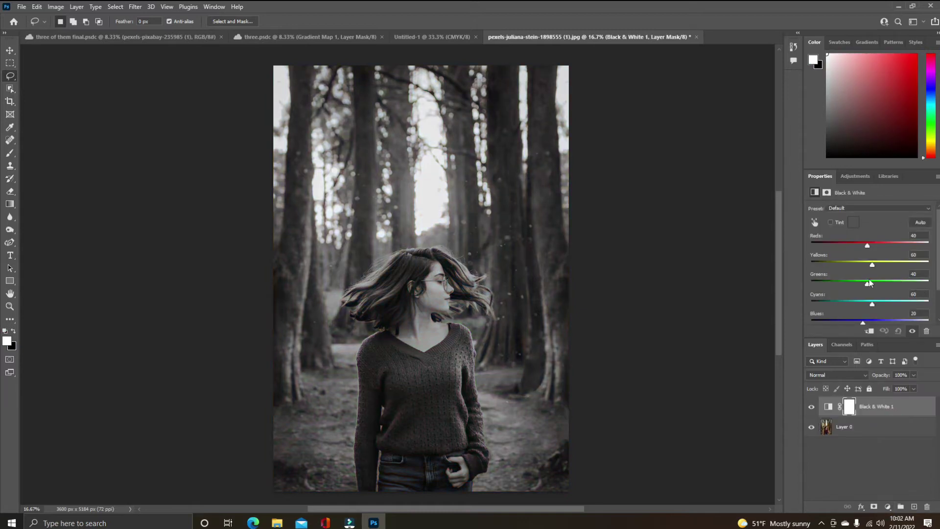
drag(936, 268, 930, 297)
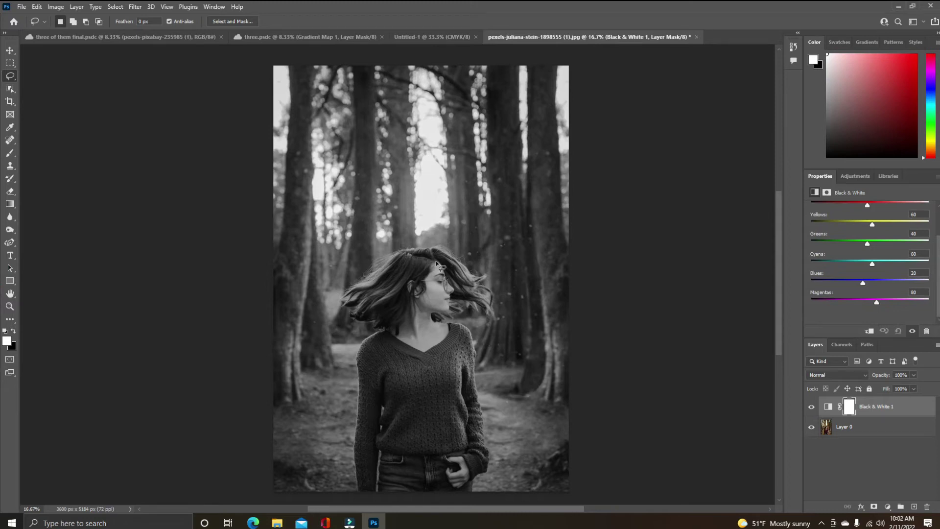
- Compare the black-and-white photo with the finished cover in three of them final.psdc, and delete the Black & White layer
click(172, 37)
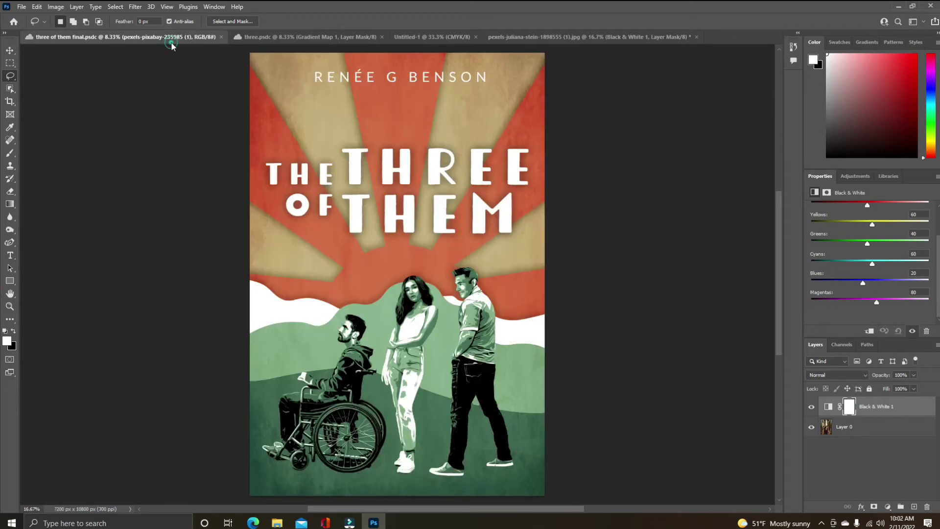
click(607, 36)
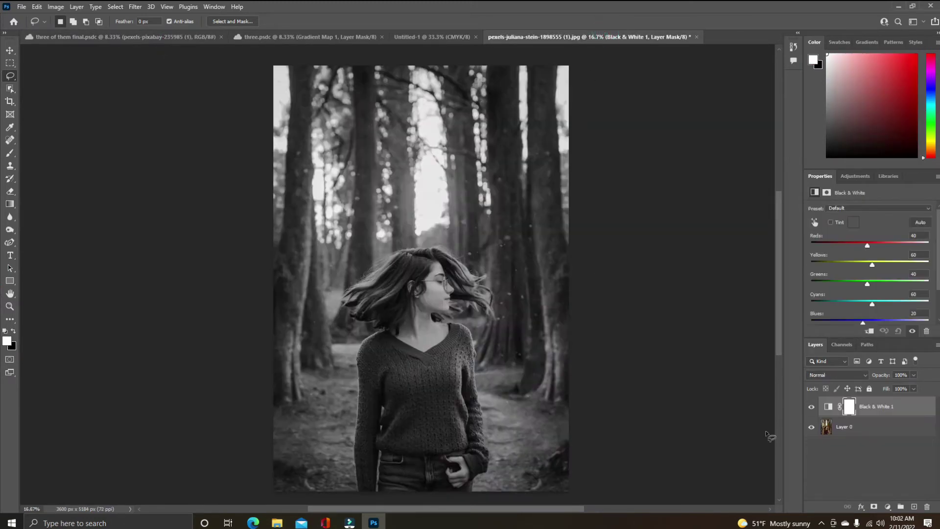
click(184, 36)
click(562, 37)
drag(894, 408, 926, 508)
click(884, 508)
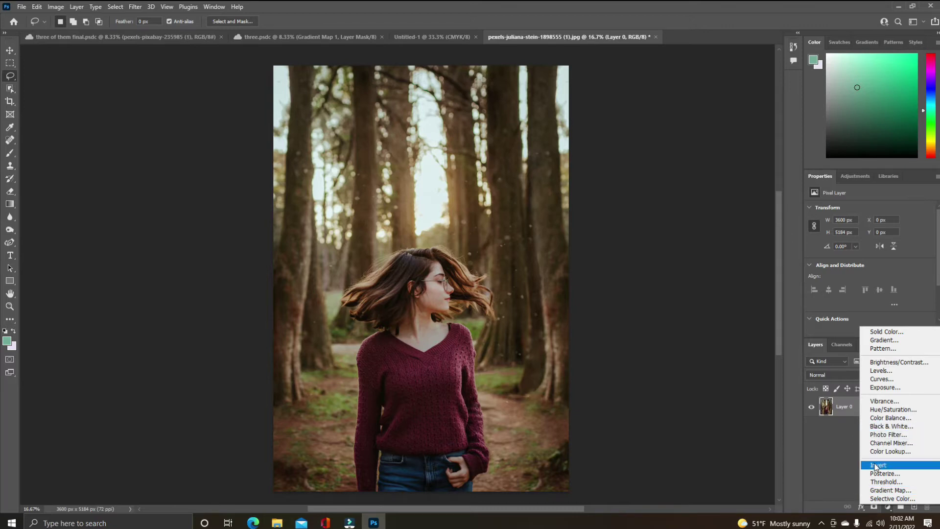
click(838, 439)
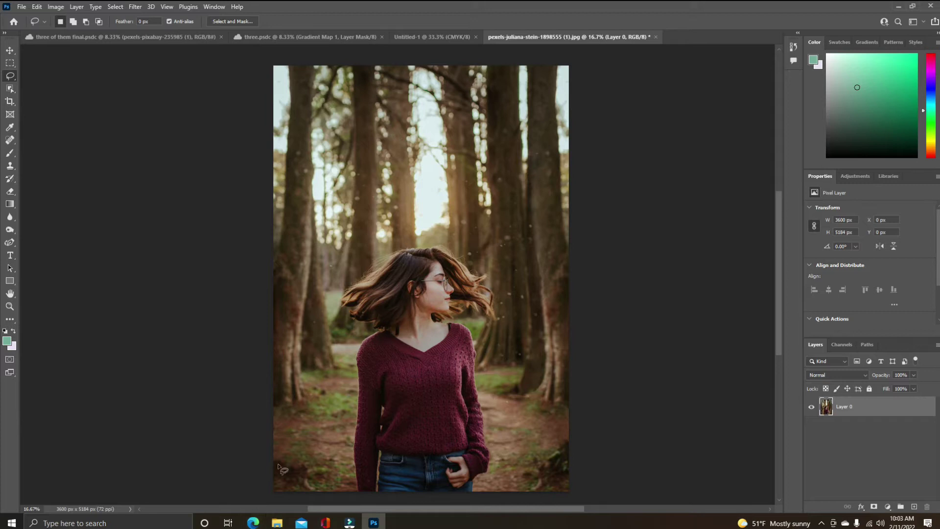
- Switch to the browser, browse the Pexels girl results and download the photo of the woman lying on green grass
click(253, 523)
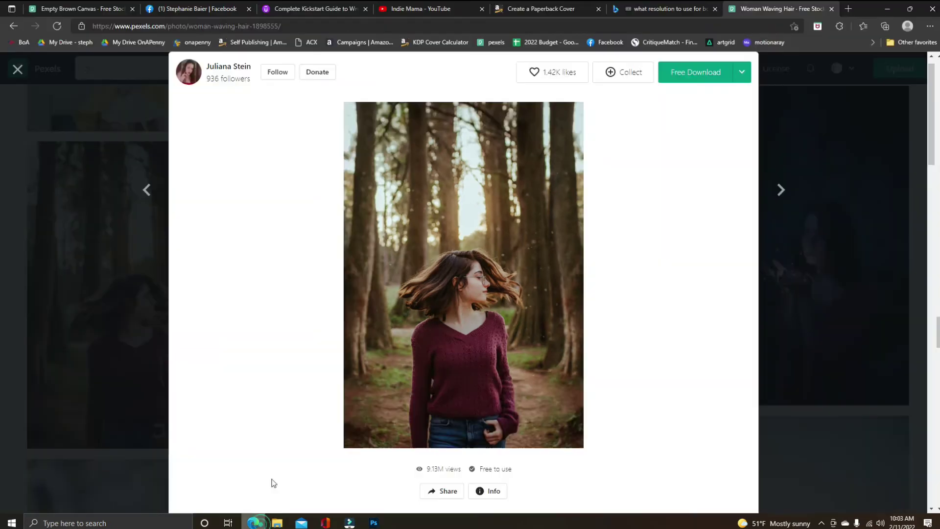
click(131, 171)
scroll(601, 361, down, 7)
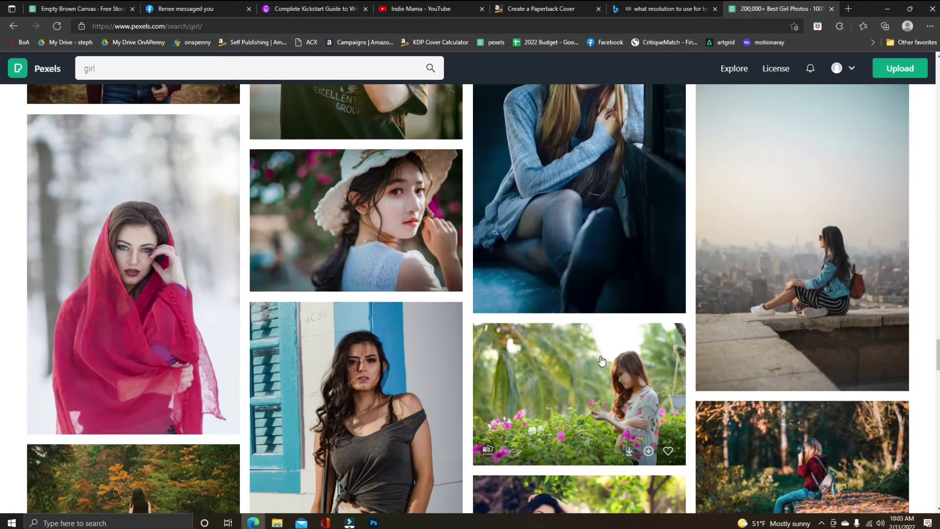
scroll(602, 361, down, 3)
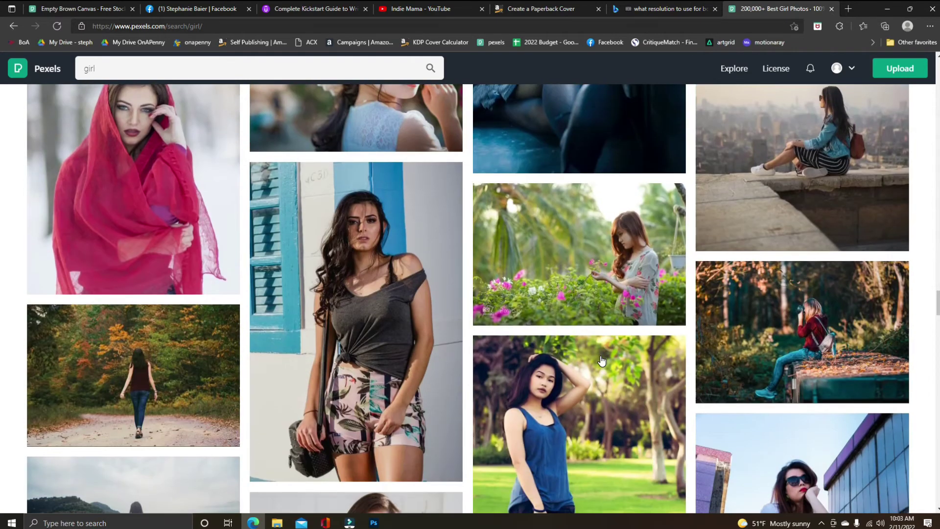
scroll(602, 361, up, 1)
scroll(597, 361, down, 7)
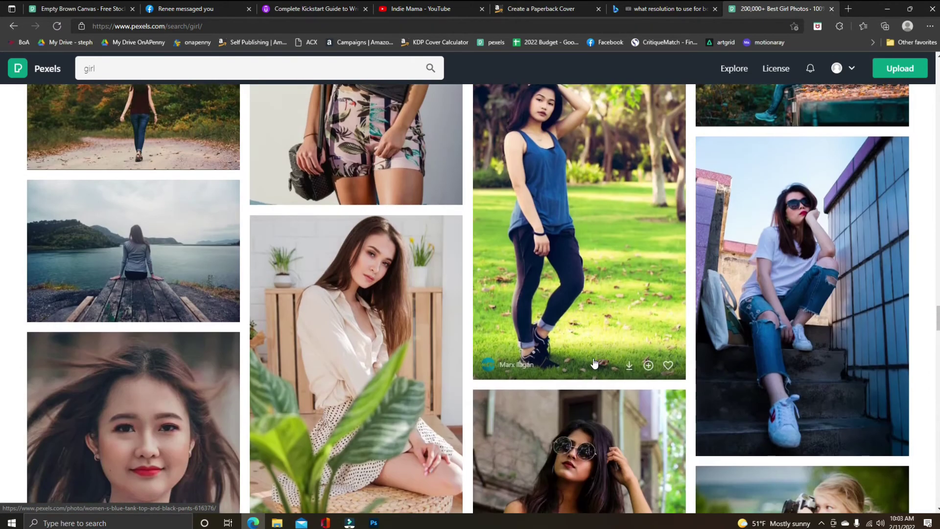
scroll(444, 360, down, 6)
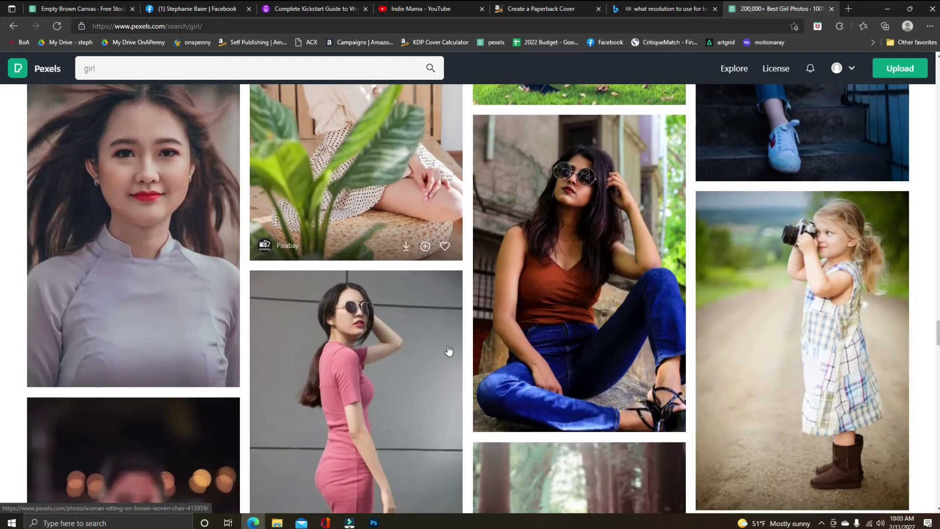
scroll(449, 350, down, 6)
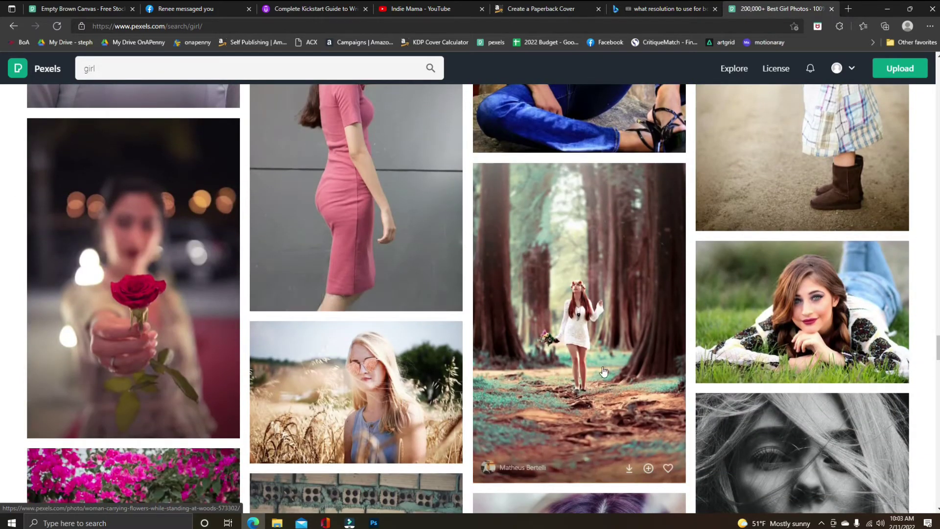
click(827, 321)
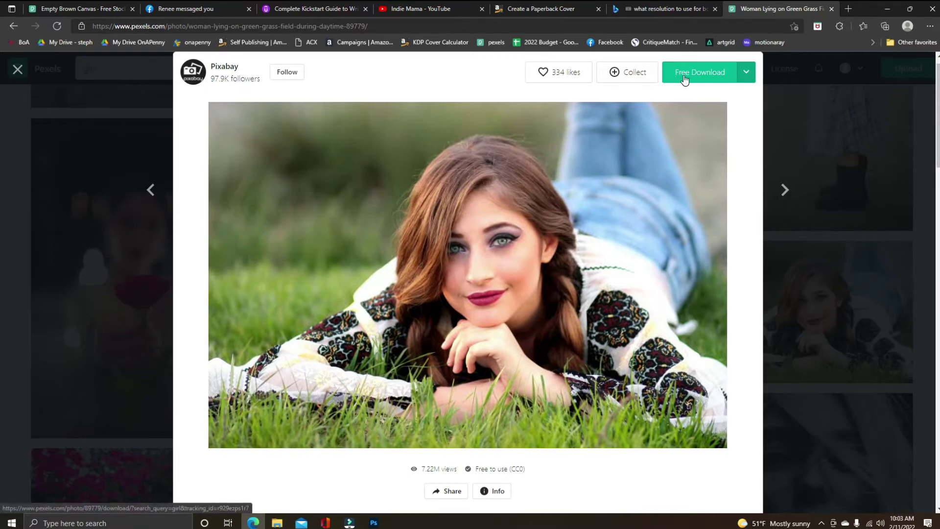
click(685, 80)
click(331, 92)
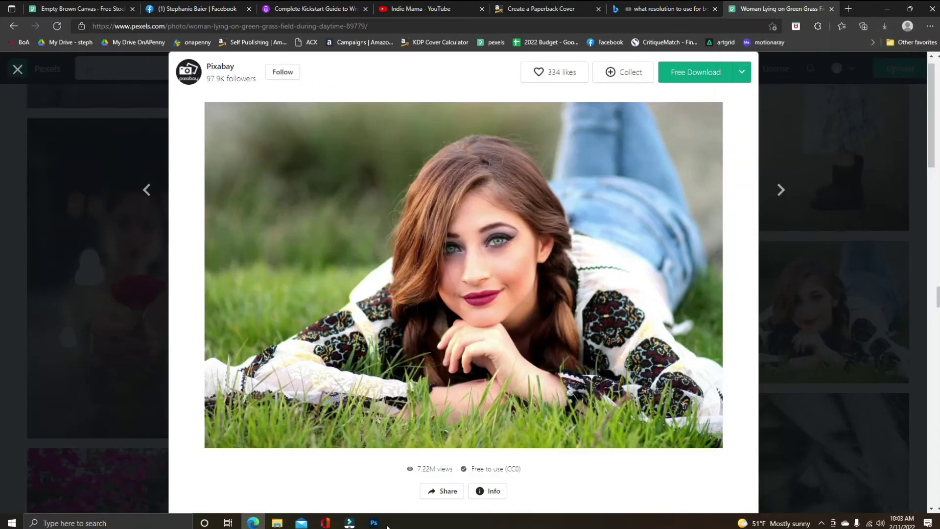
- Switch to Photoshop and open the downloaded photo pexels-pixabay-89779 from the Downloads folder
click(375, 523)
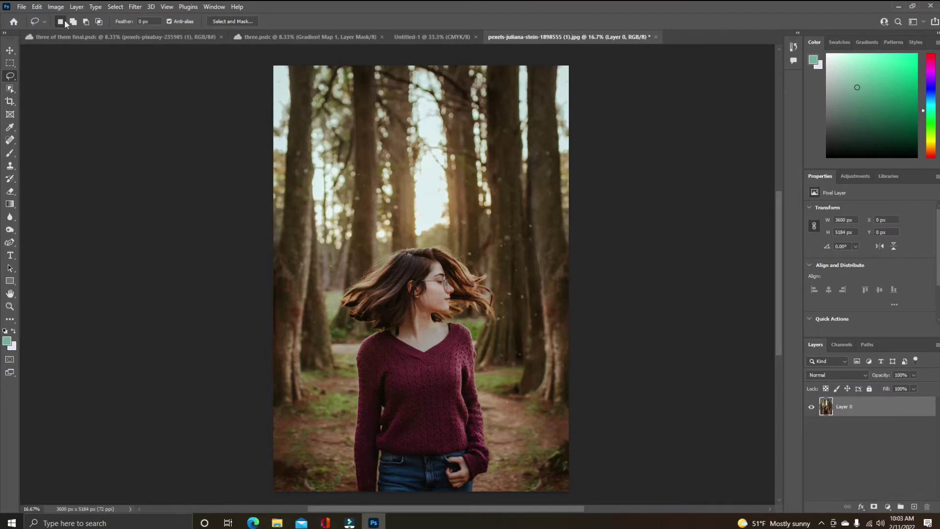
click(22, 7)
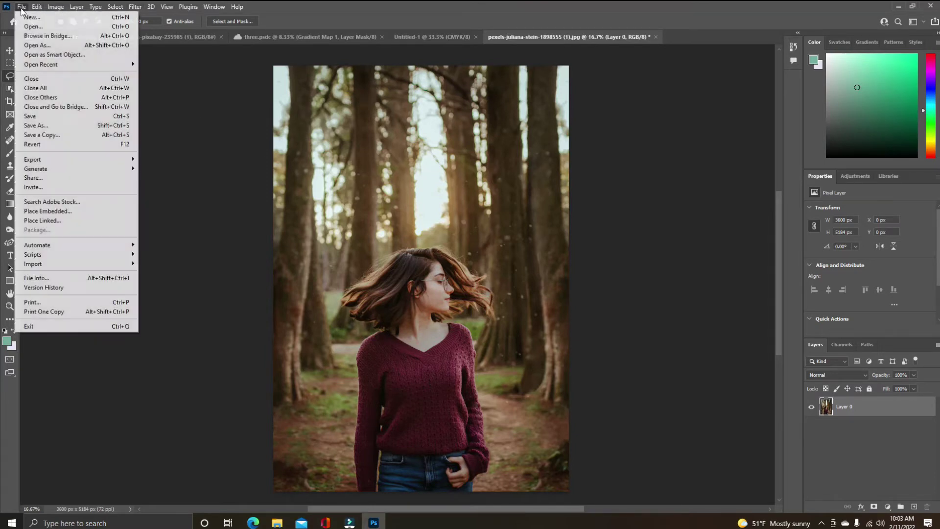
click(29, 26)
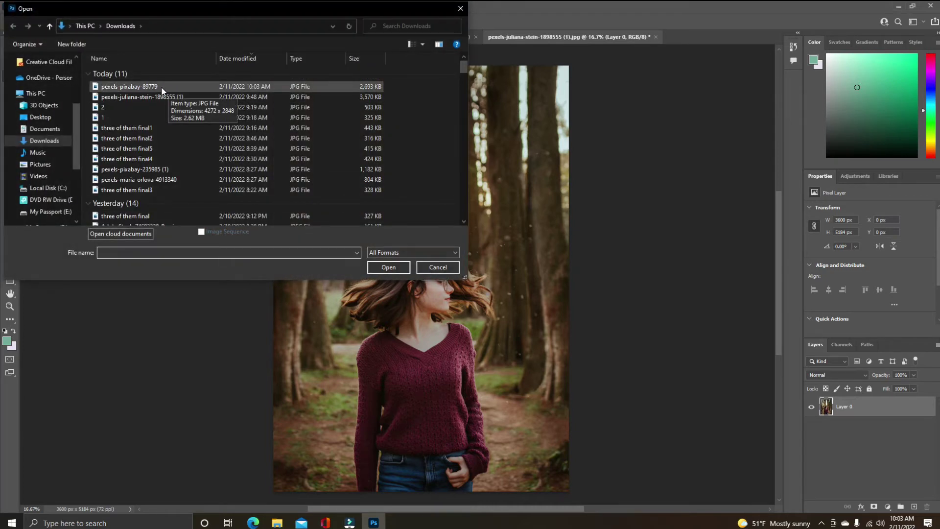
click(162, 88)
click(389, 267)
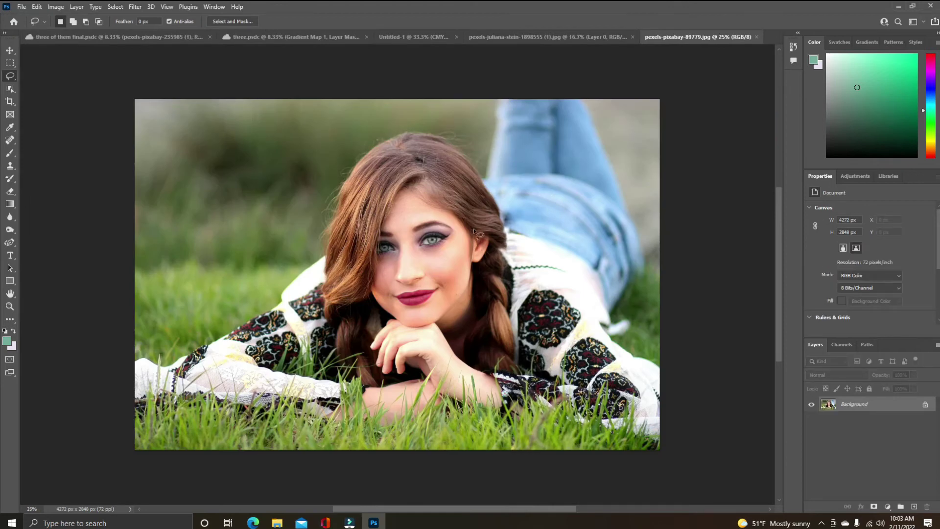
- Unlock the photo's Background layer and remove the background around the woman
click(10, 50)
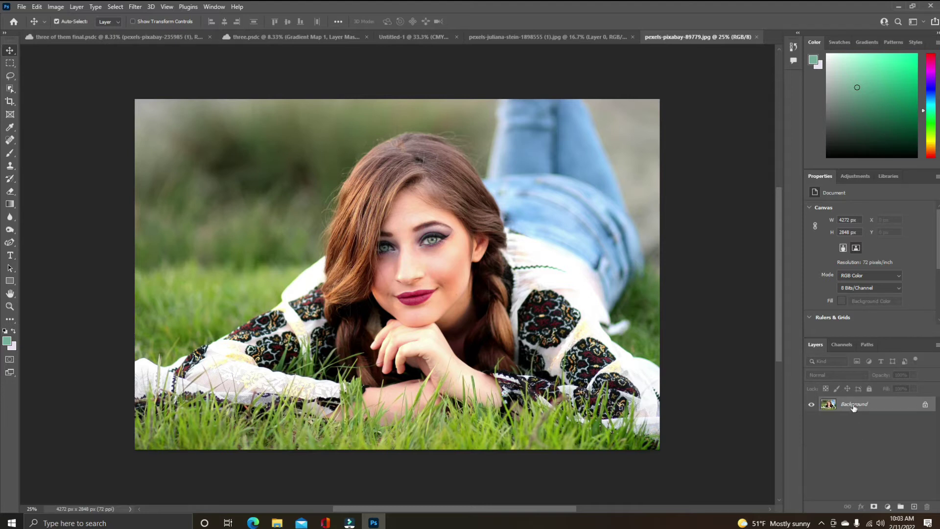
click(925, 405)
scroll(933, 273, down, 2)
click(851, 286)
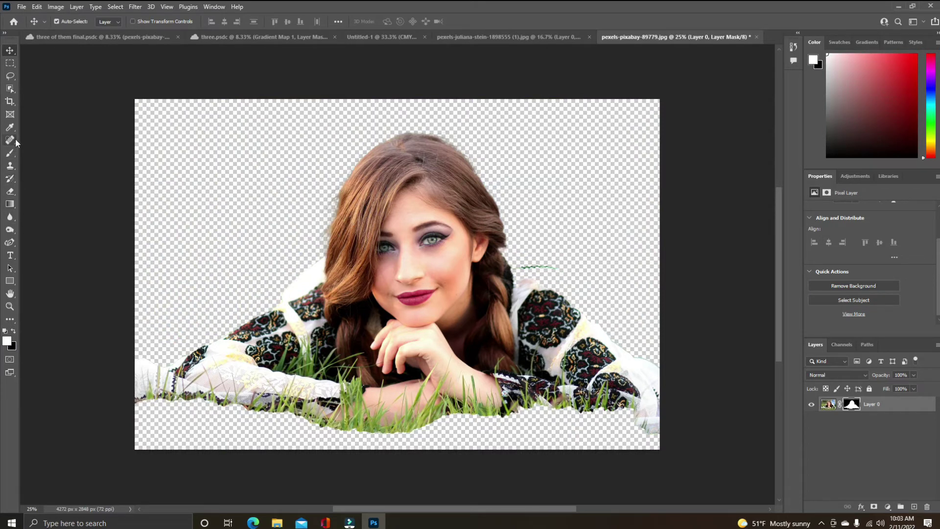
- Draw a closed Curvature Pen path along the braids and jawline, enclosing the hands, arms and blouse below the head
click(9, 242)
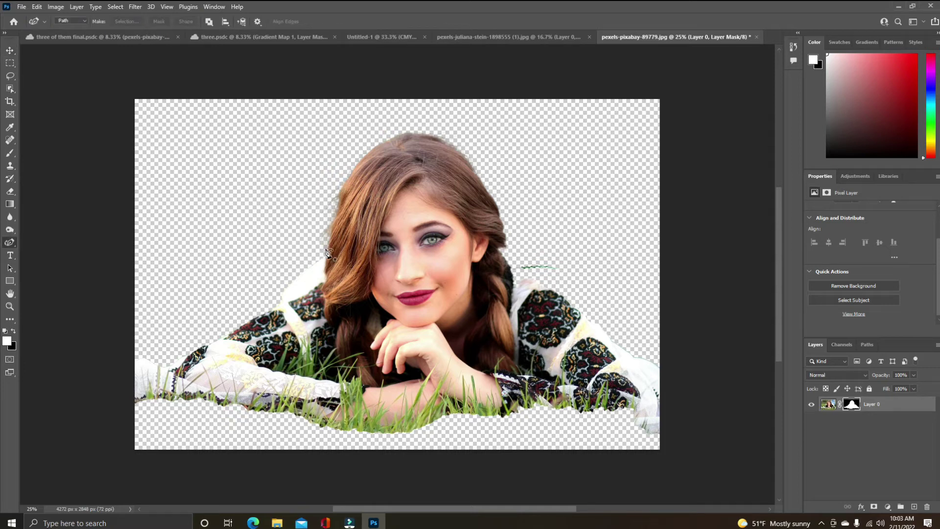
click(325, 296)
click(326, 326)
click(335, 351)
click(348, 378)
click(376, 384)
click(368, 351)
click(366, 327)
click(380, 312)
click(390, 313)
click(415, 325)
click(438, 319)
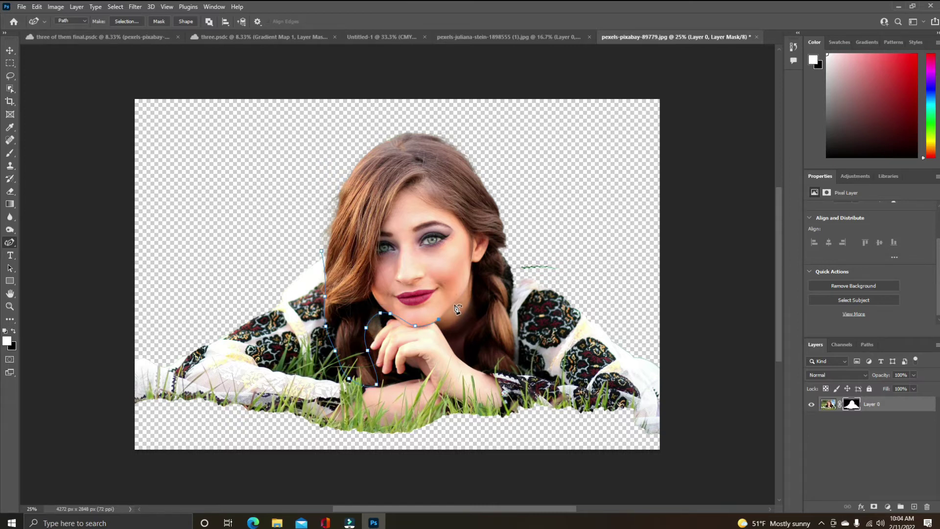
click(455, 303)
click(472, 289)
click(486, 313)
click(471, 331)
click(475, 347)
click(487, 362)
click(509, 371)
click(516, 349)
click(509, 320)
click(513, 302)
click(513, 276)
click(527, 254)
click(589, 260)
click(645, 333)
click(684, 404)
click(642, 473)
click(319, 480)
click(129, 447)
click(82, 352)
click(136, 289)
click(233, 281)
click(321, 253)
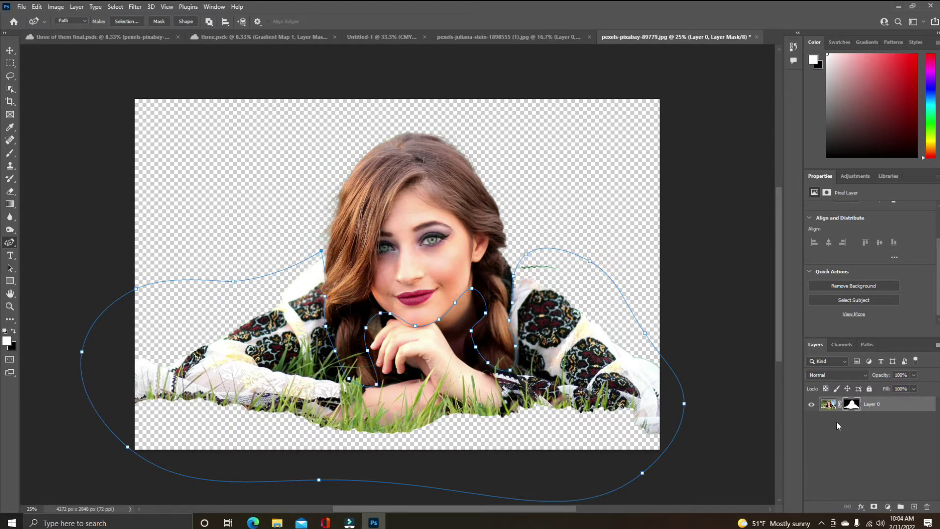
- Load the path as a selection and erase the body inside it, keeping only the face and braids
click(868, 344)
click(873, 506)
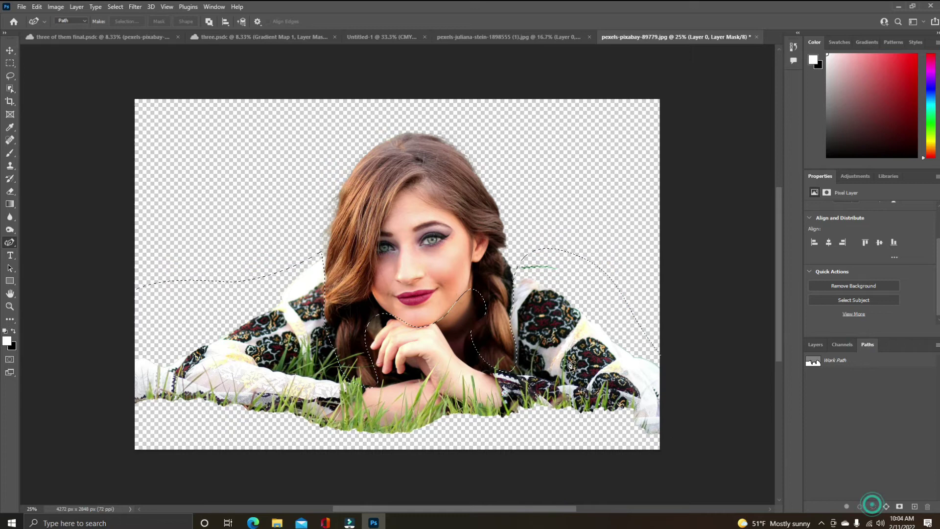
key(Delete)
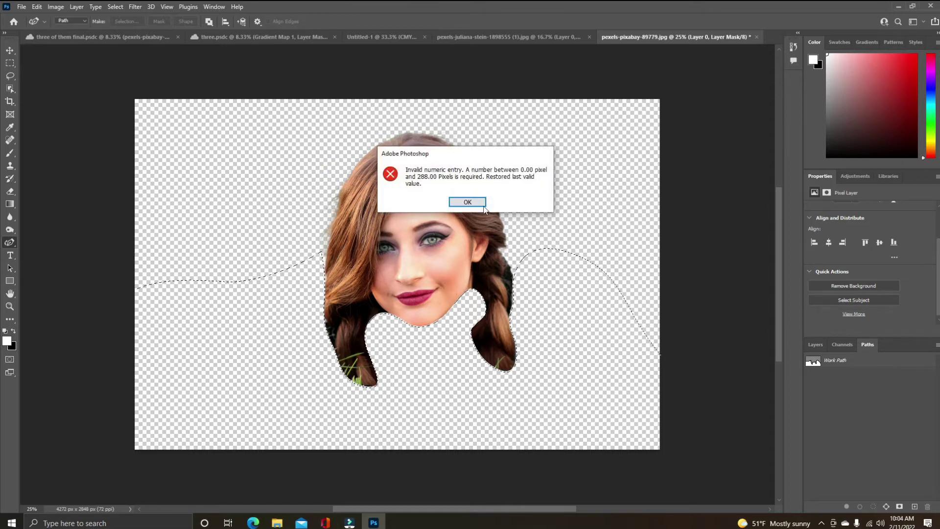
click(477, 202)
- Move the head cutout slightly up and to the right on the canvas
click(10, 50)
click(553, 249)
click(553, 247)
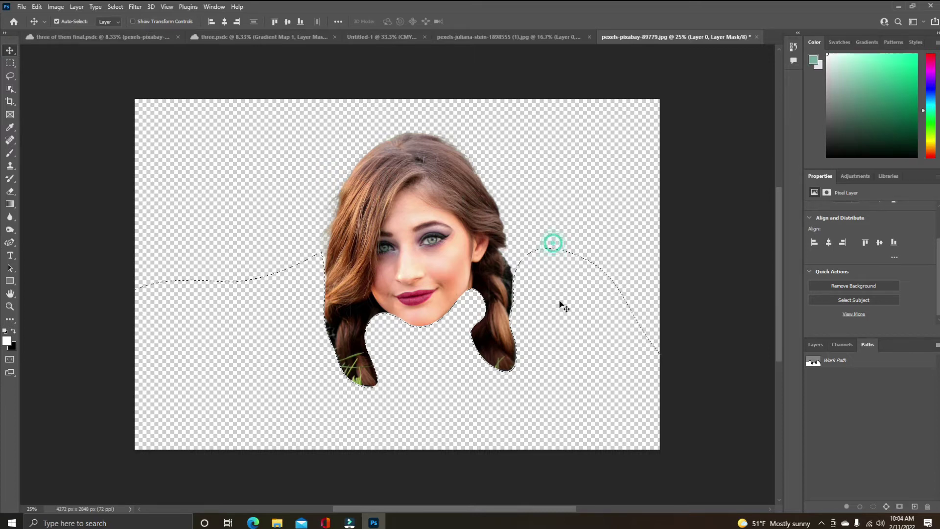
drag(455, 226, 481, 210)
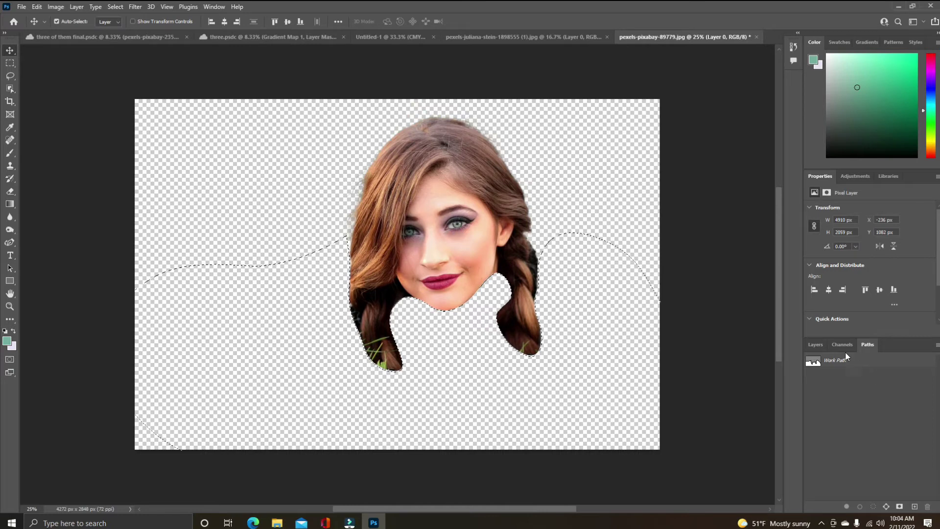
- Try to clear the selection outline around the head by isolating its layer
click(580, 226)
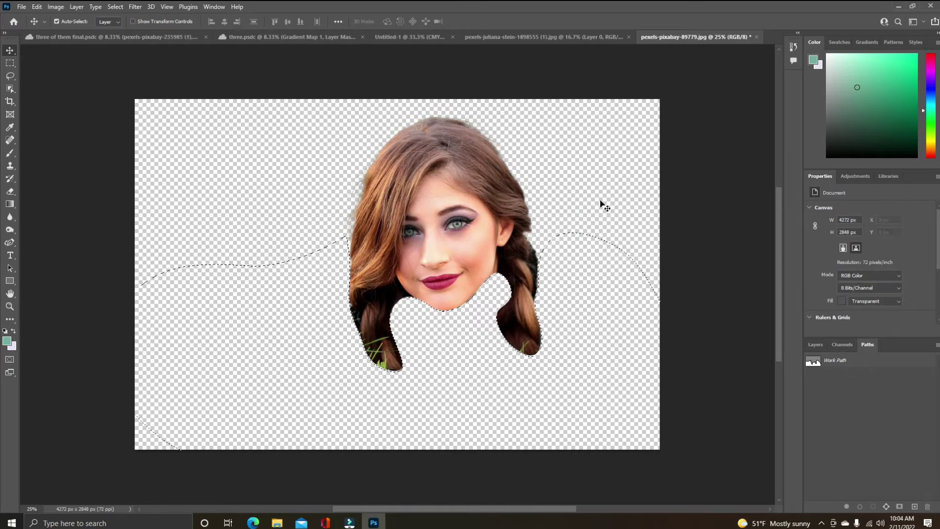
right_click(604, 241)
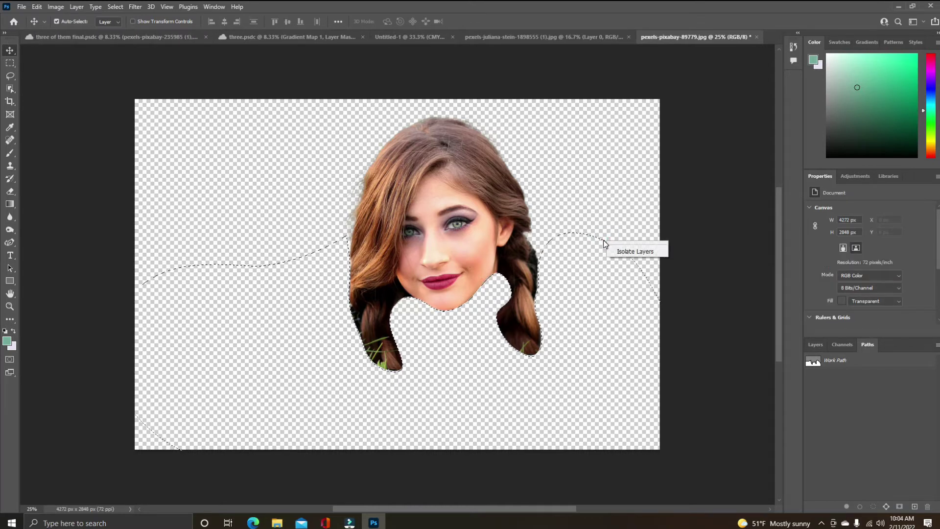
click(601, 240)
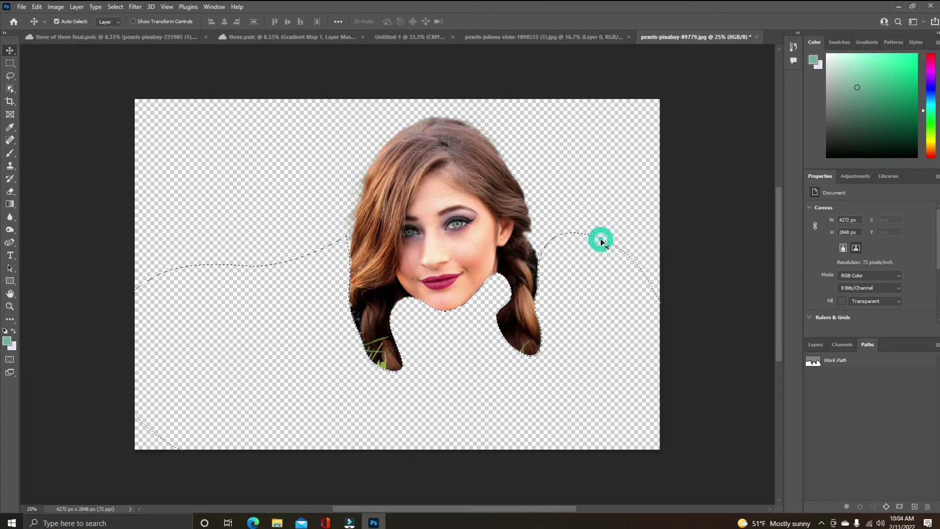
drag(606, 249, 608, 253)
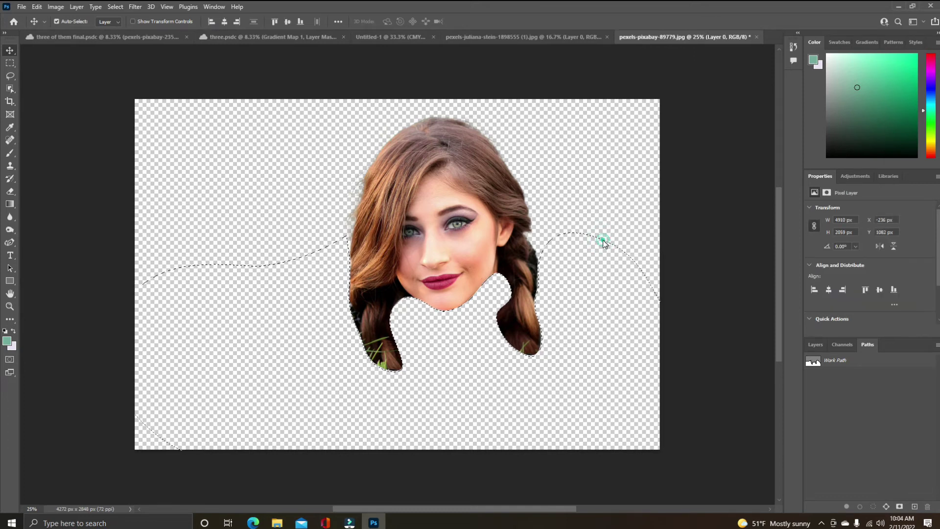
right_click(608, 244)
click(616, 255)
click(612, 219)
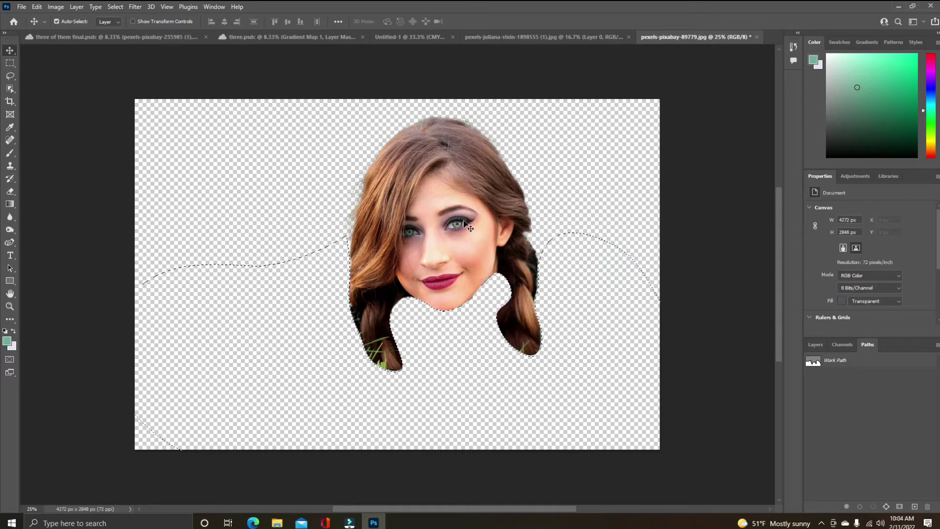
- Save the head cutout to Creative Cloud under the name girl
click(28, 8)
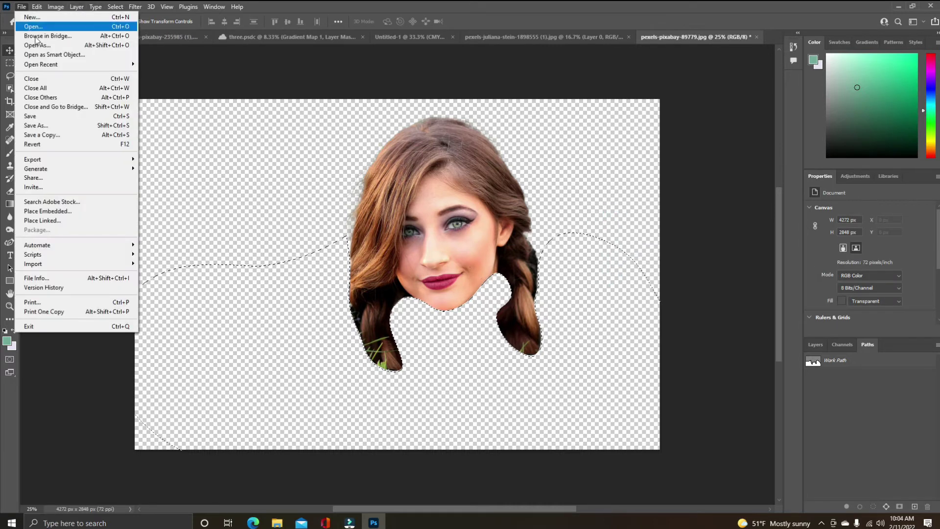
click(40, 116)
click(339, 346)
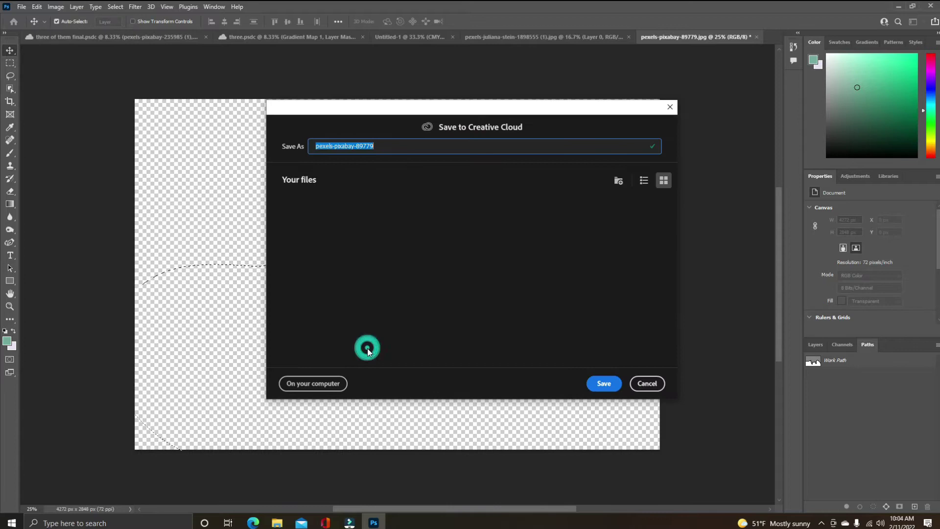
text(girl)
key(Return)
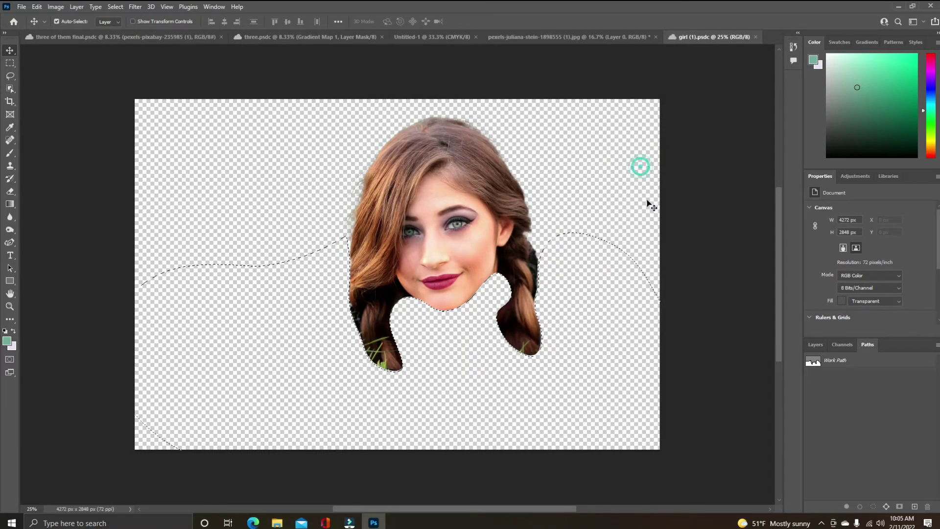
- Delete the Work Path and nudge the head cutout slightly up and to the left
click(816, 345)
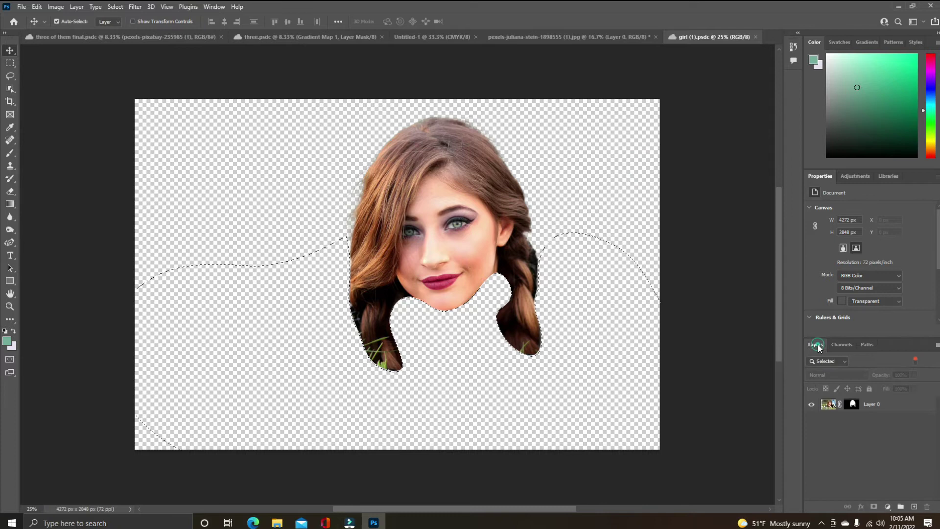
click(864, 344)
click(841, 359)
drag(840, 360, 927, 507)
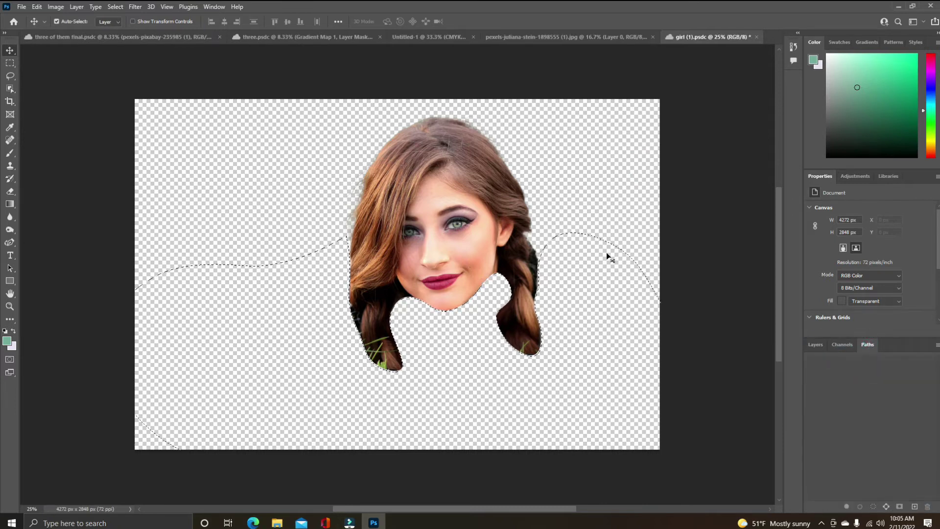
click(816, 345)
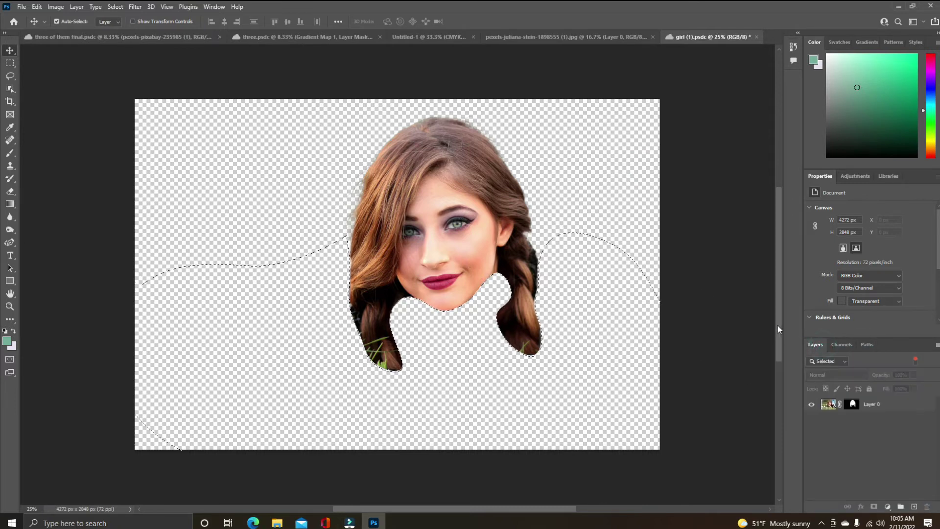
mouse_move(469, 218)
mouse_down()
mouse_move(472, 206)
mouse_move(466, 216)
mouse_up()
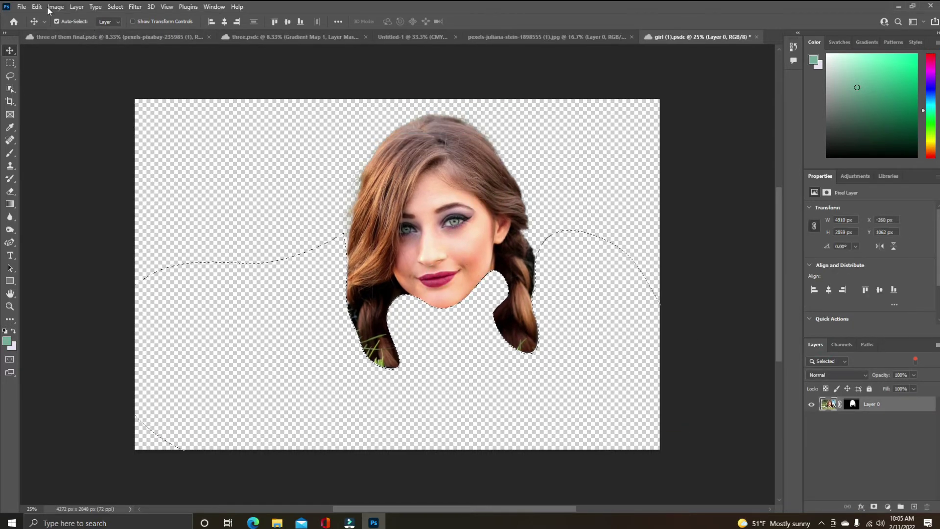
- Save the head cutout document again and close it
click(21, 7)
click(70, 113)
click(757, 37)
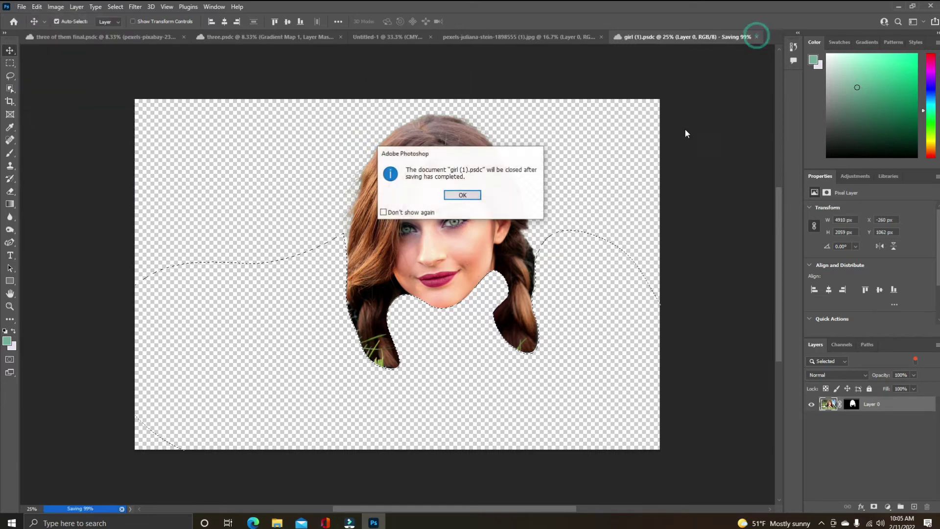
click(463, 195)
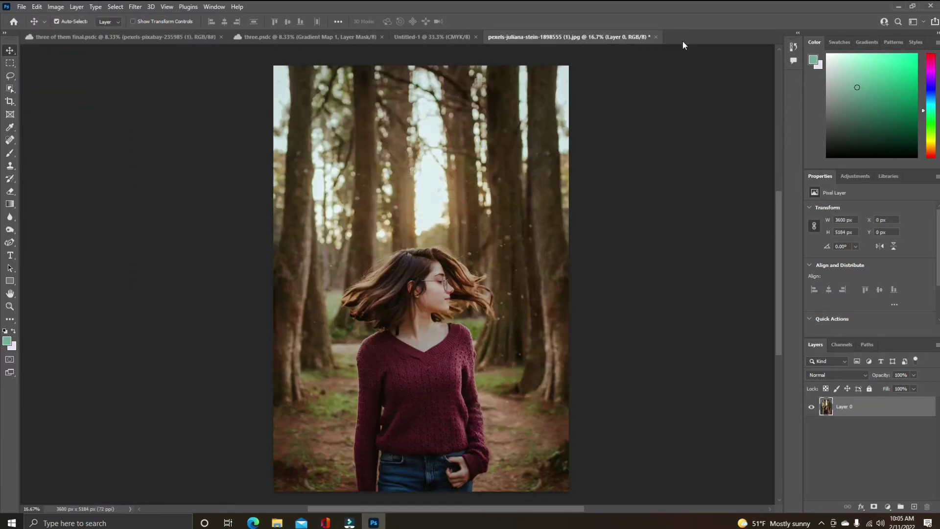
- Open the girl (1) head cutout from Creative Cloud and move the head closer to the canvas centre
click(20, 7)
click(35, 26)
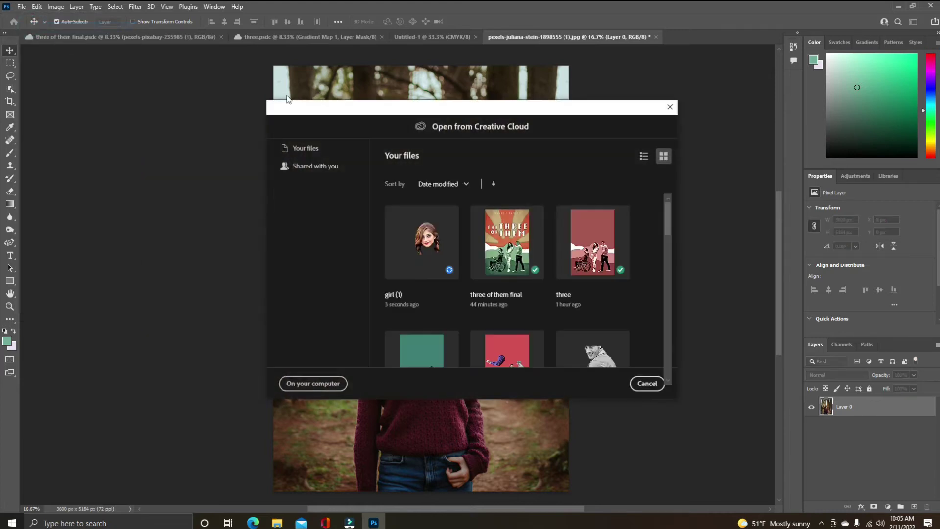
click(422, 242)
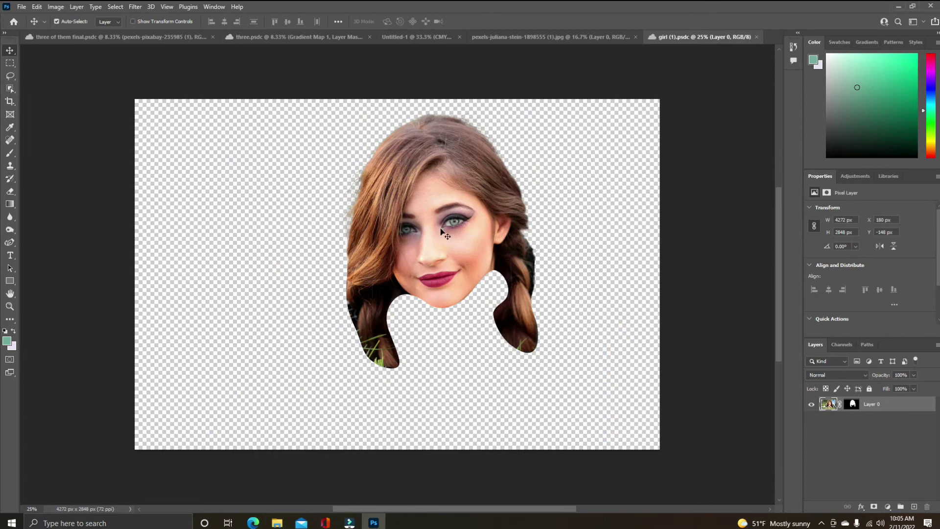
drag(444, 234, 418, 252)
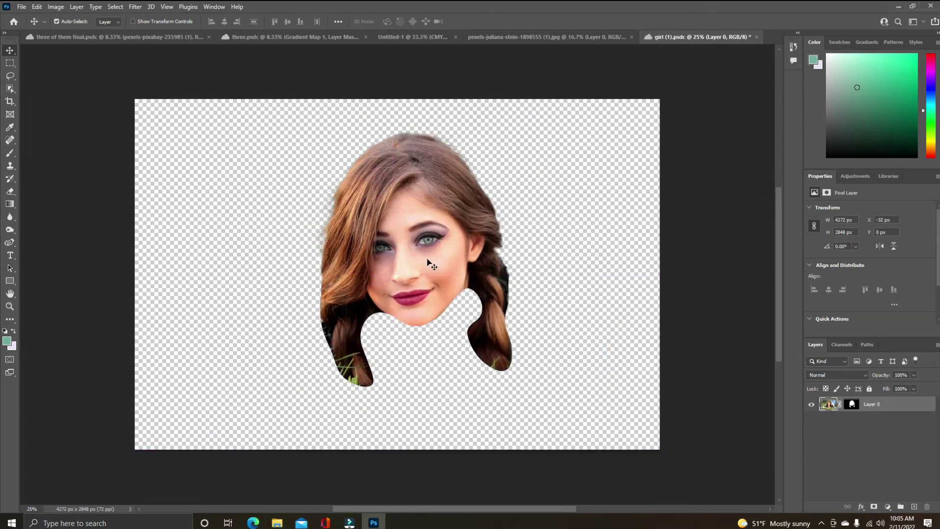
- Copy the head cutout into the forest portrait document as a new layer above the photo
click(518, 38)
click(715, 39)
click(426, 263)
drag(426, 262, 536, 66)
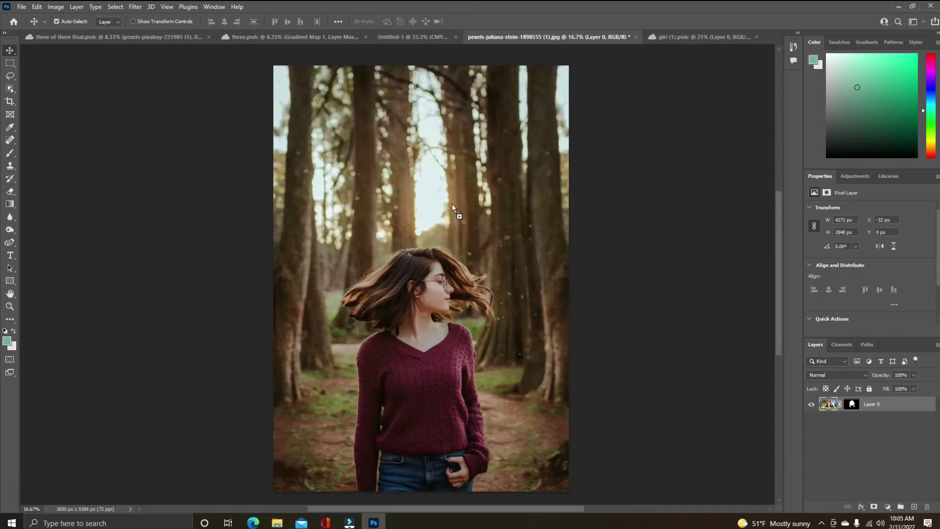
drag(452, 205, 463, 181)
click(699, 36)
click(565, 37)
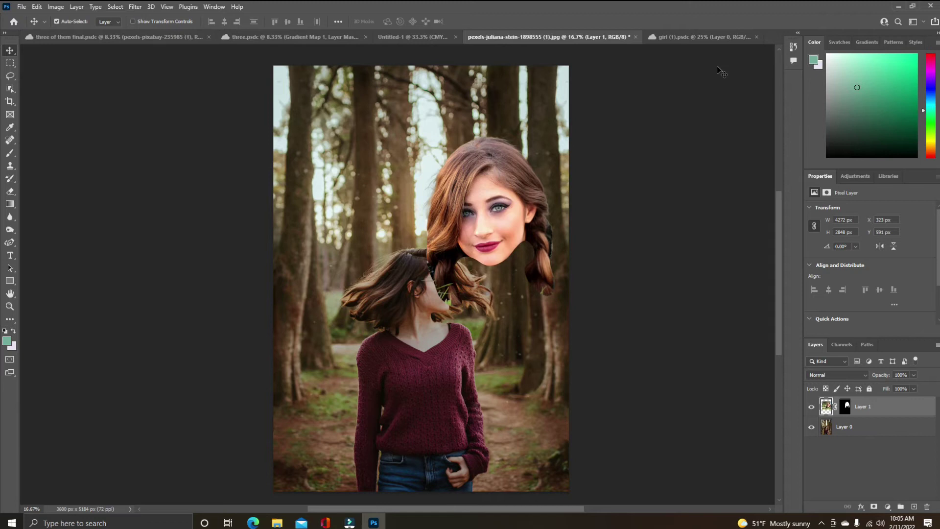
click(699, 38)
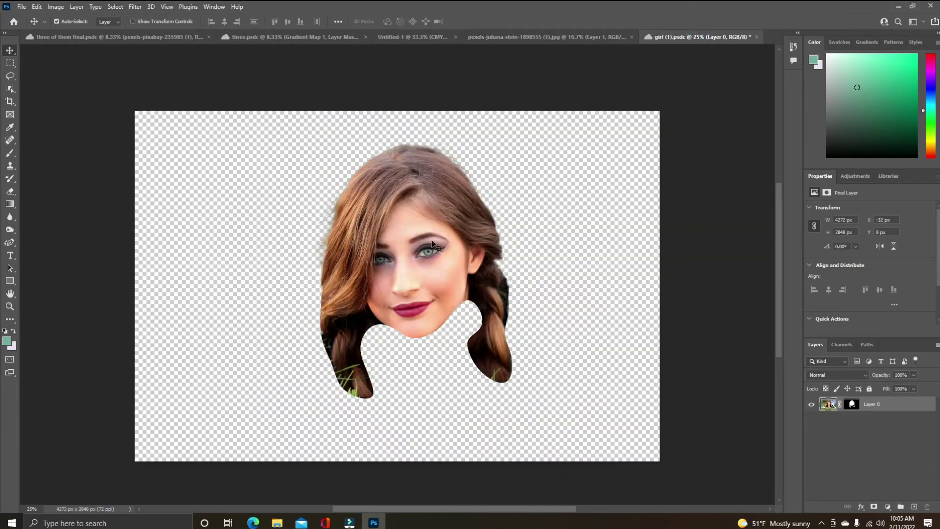
click(522, 38)
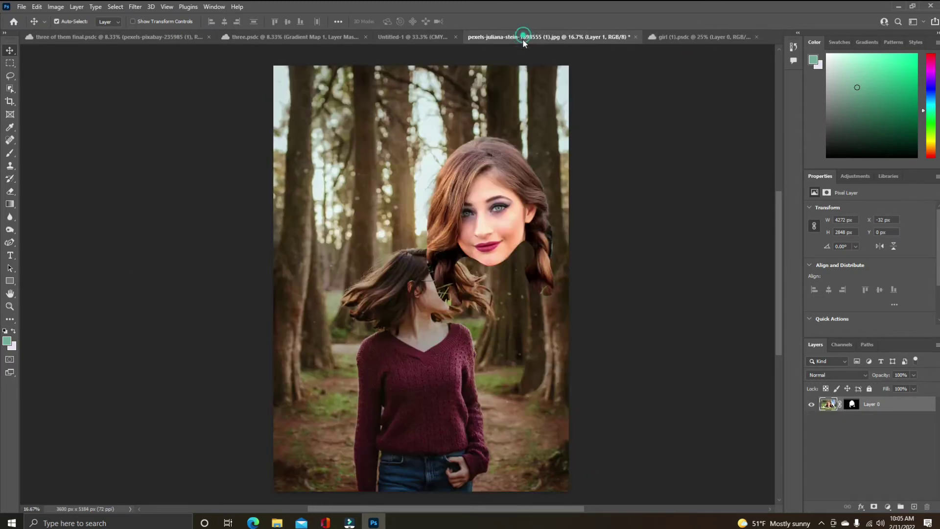
click(700, 37)
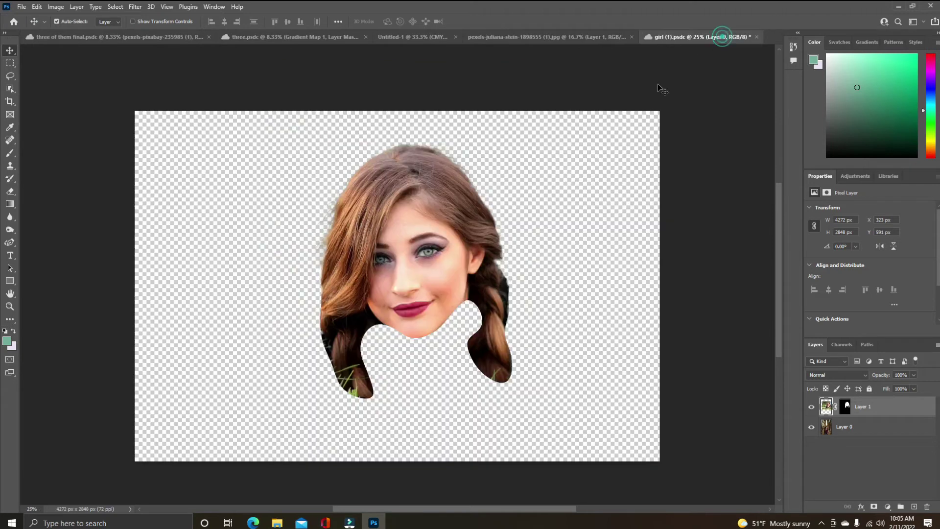
- Move the head cutout around the forest portrait and place it over the woman's head
drag(471, 252, 411, 196)
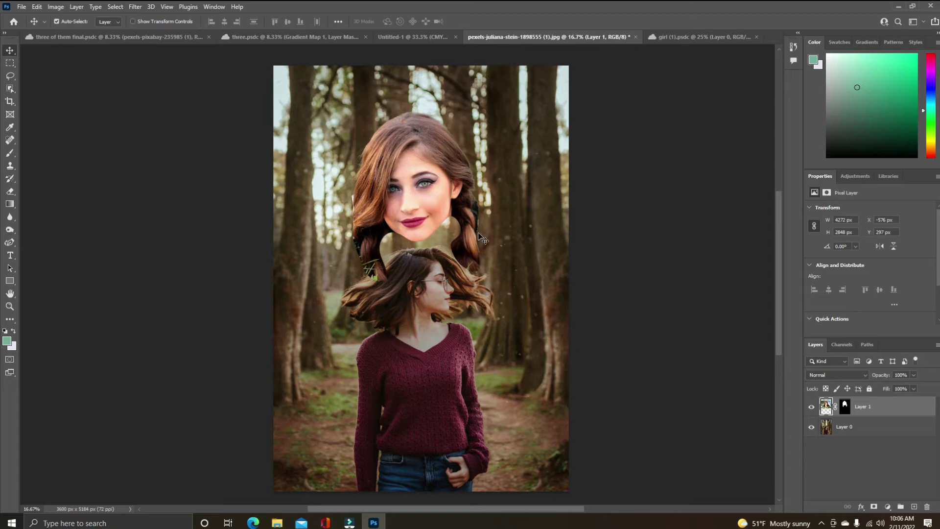
drag(404, 196, 465, 208)
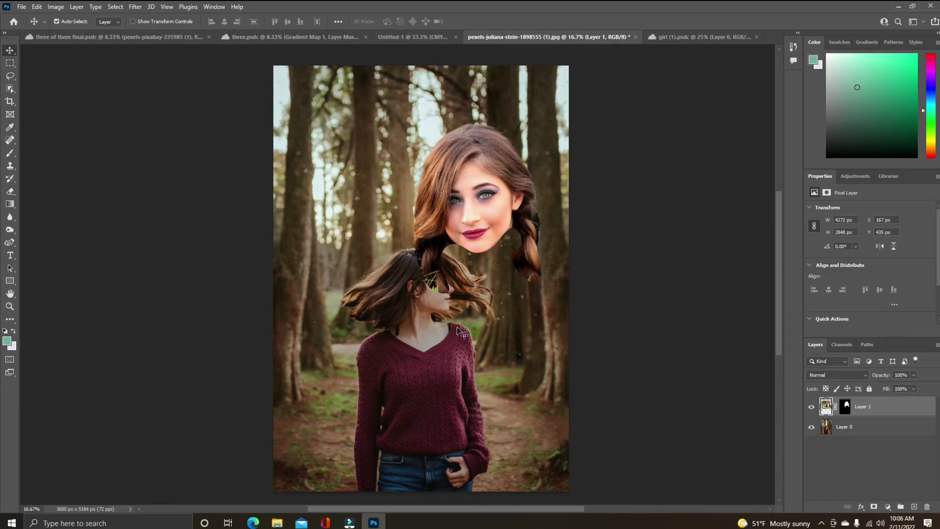
drag(515, 195, 451, 239)
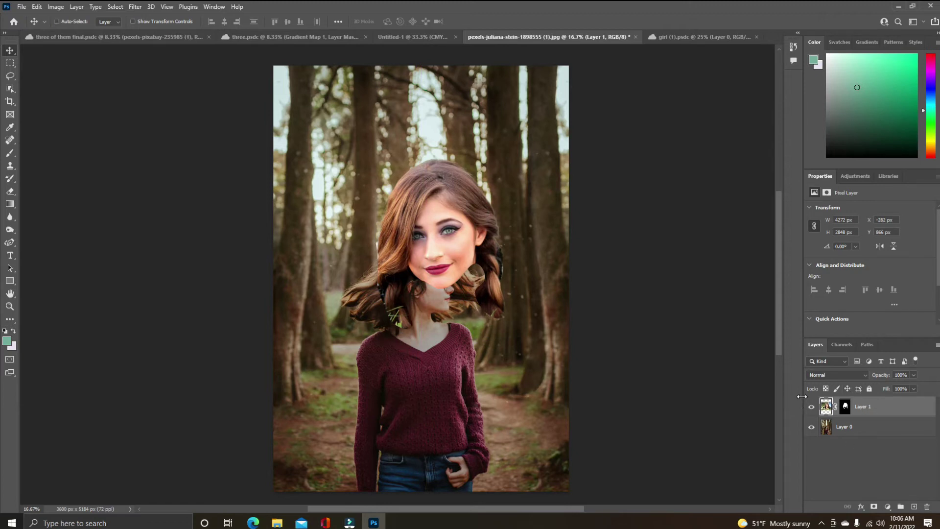
- Scale the head cutout down to about 56% and place it just above the woman's face
key(ctrl+t)
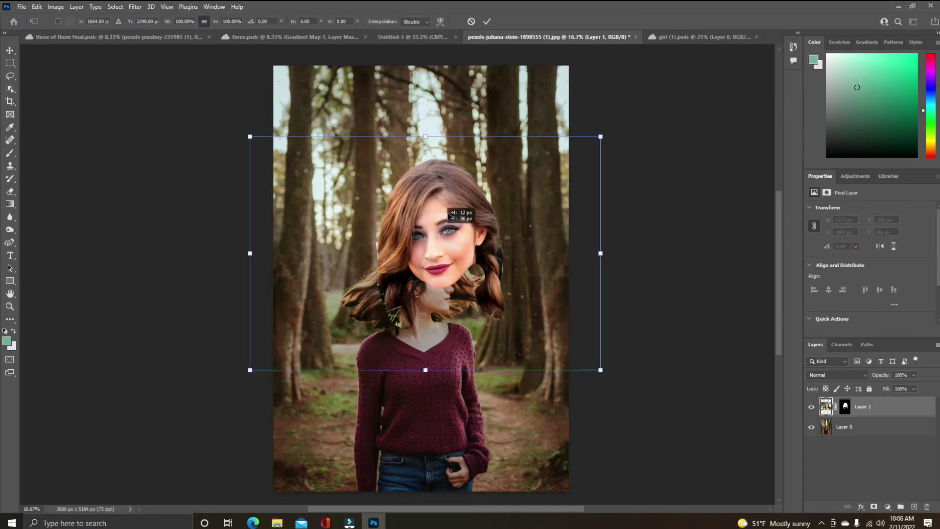
drag(473, 224, 485, 210)
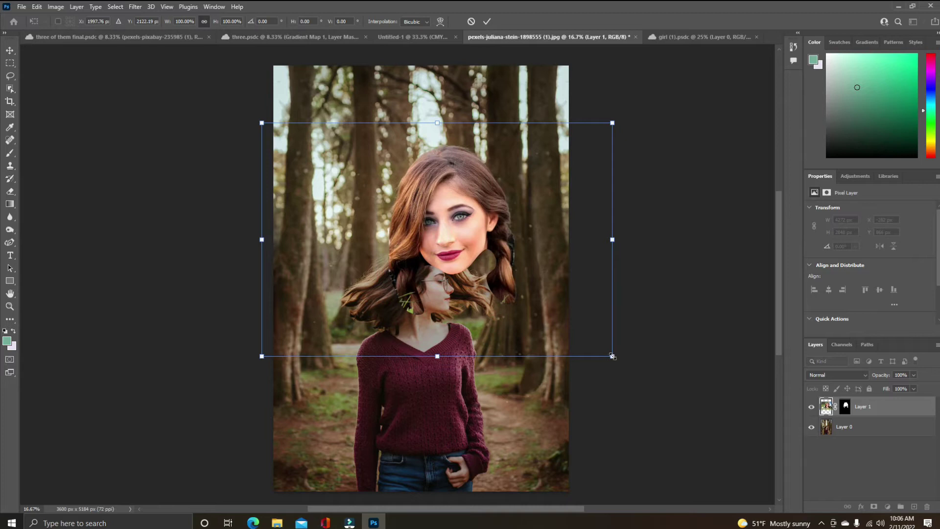
drag(612, 356, 455, 252)
drag(383, 178, 448, 240)
mouse_move(539, 306)
mouse_down()
mouse_move(579, 333)
mouse_move(504, 286)
mouse_move(542, 308)
mouse_up()
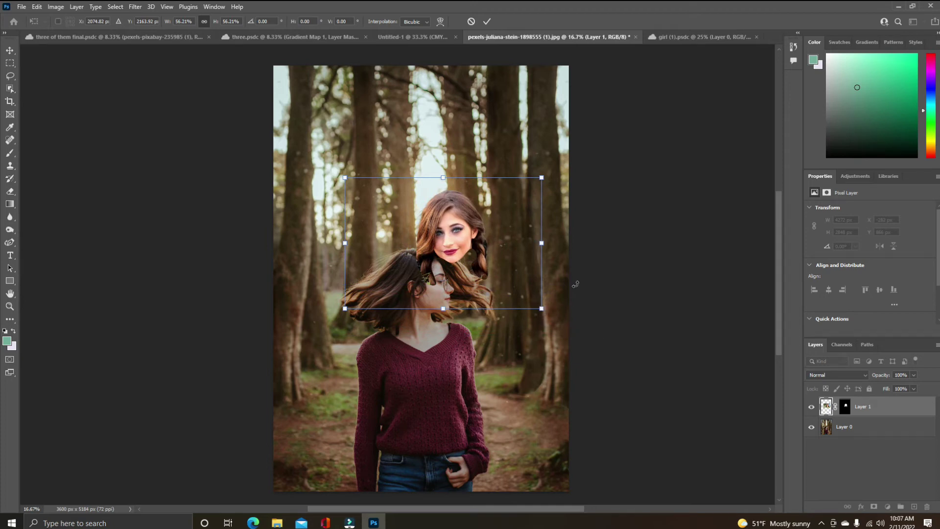
- Fit the head cutout against the woman's head, adjust its scale to about 58%, and move it beside her face
drag(537, 299, 540, 331)
drag(617, 380, 577, 349)
drag(487, 276, 430, 299)
drag(515, 373, 504, 364)
drag(443, 293, 527, 287)
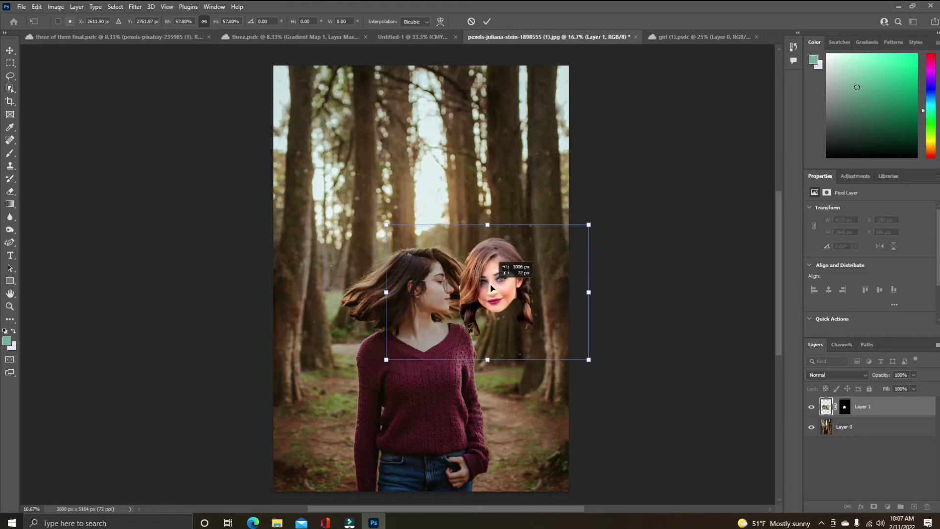
- Fine-tune the head cutout's scale to 58.81%, check it over the woman's head, and set it beside her shoulder
drag(589, 360, 580, 349)
mouse_move(504, 284)
mouse_down()
mouse_move(438, 289)
mouse_move(505, 290)
mouse_move(487, 291)
mouse_up()
drag(582, 359, 598, 370)
drag(504, 297, 419, 300)
scroll(577, 264, down, 2)
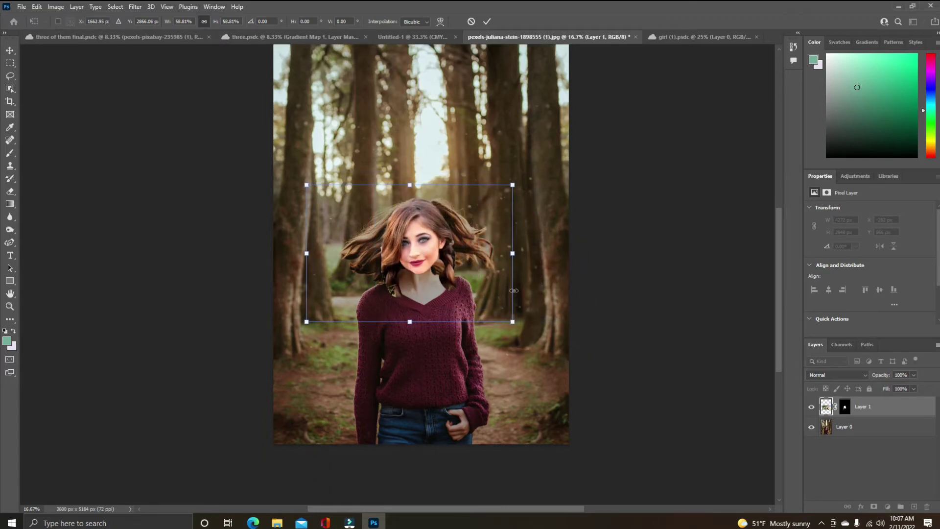
drag(417, 247, 326, 293)
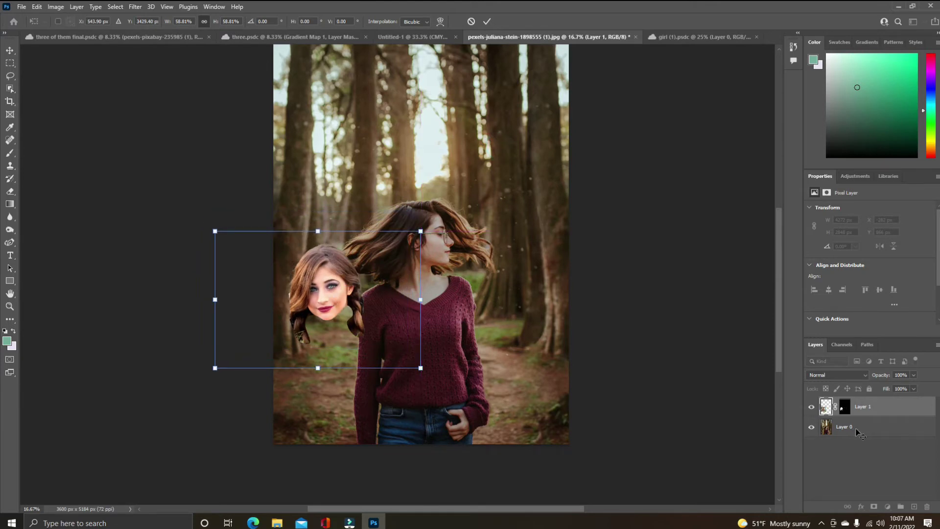
- Free-transform the head cutout again to move it back near the woman's face, and apply the transform
click(858, 430)
click(352, 298)
key(ctrl+t)
drag(329, 291, 450, 211)
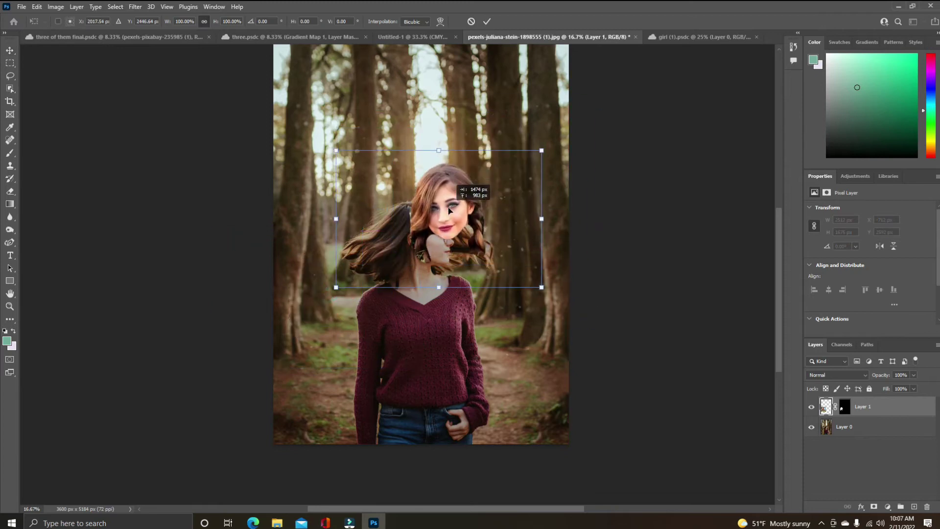
drag(448, 249, 460, 237)
key(Return)
- Move the head cutout clear of the woman and remove the forest background from Layer 0
drag(454, 198, 368, 146)
click(444, 306)
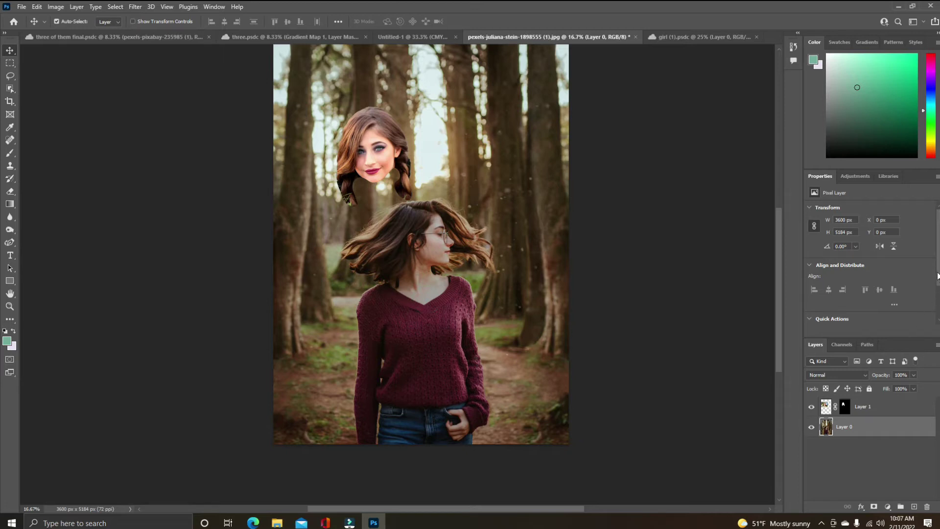
scroll(931, 274, down, 2)
click(890, 283)
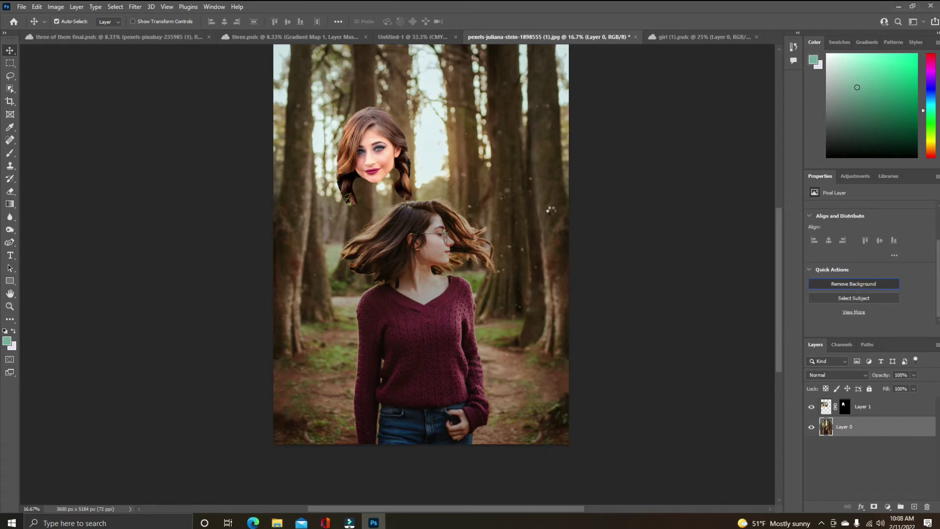
- Shift the head cutout aside and erase strokes through the woman's face and hair on Layer 0 with a 100 px Eraser
drag(377, 147, 464, 157)
click(11, 192)
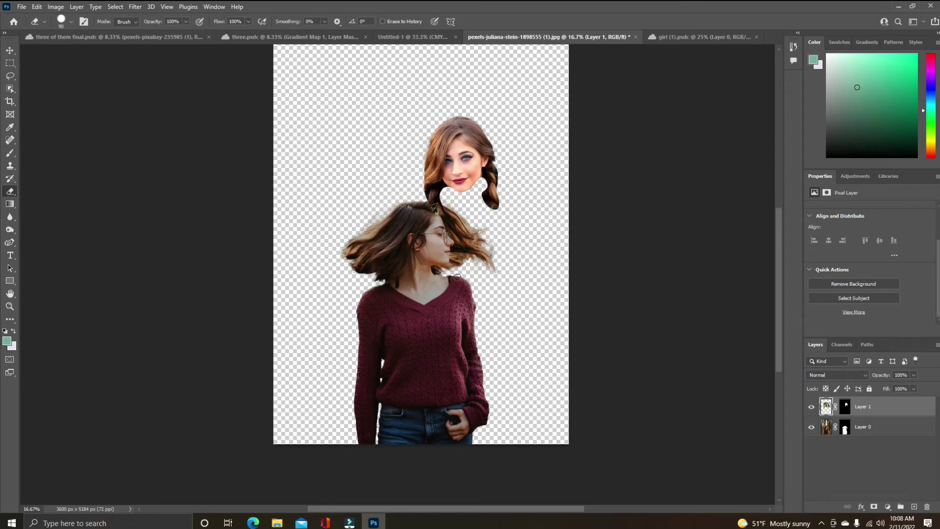
key(v)
click(459, 296)
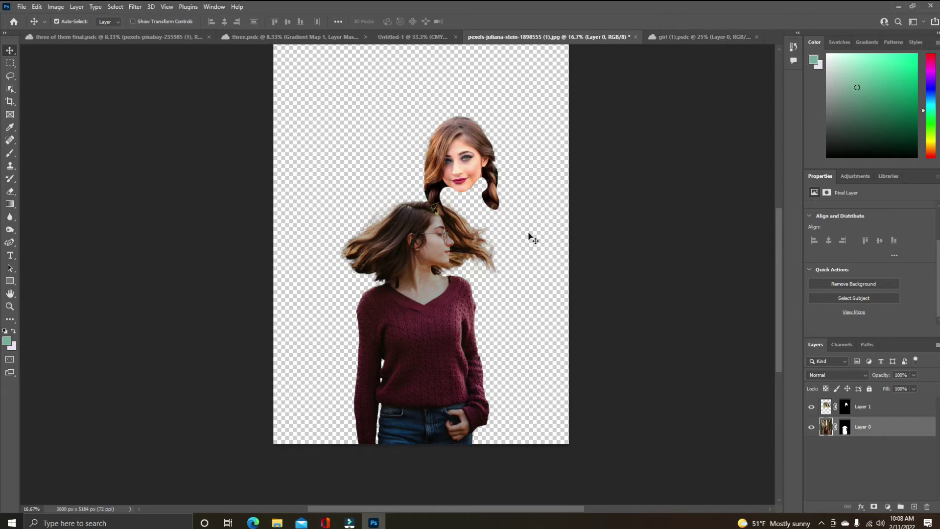
click(448, 327)
click(10, 191)
mouse_move(401, 245)
mouse_down()
mouse_move(429, 265)
mouse_move(455, 251)
mouse_move(404, 242)
mouse_move(398, 207)
mouse_move(414, 212)
mouse_move(385, 230)
mouse_move(375, 257)
mouse_move(455, 235)
mouse_move(399, 243)
mouse_up()
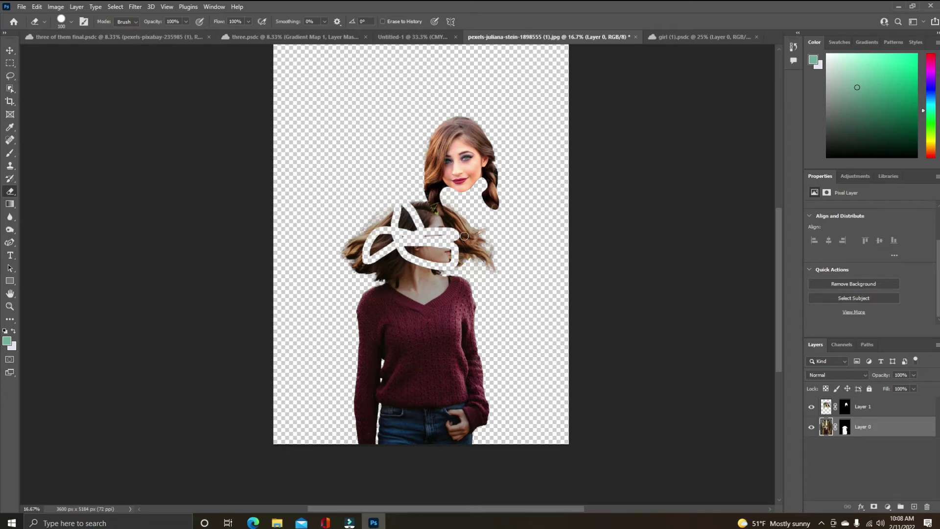
- Enlarge the Eraser to 500 px and erase the rest of the woman's head and hair above the neck
key(bracketright)
key(bracketright)
key(bracketright)
key(bracketright)
key(bracketright)
key(bracketright)
mouse_move(493, 256)
mouse_down()
mouse_move(411, 208)
mouse_move(385, 216)
mouse_move(482, 152)
mouse_move(480, 131)
mouse_move(465, 156)
mouse_move(388, 222)
mouse_move(354, 236)
mouse_move(345, 260)
mouse_move(377, 266)
mouse_move(386, 251)
mouse_move(460, 251)
mouse_move(401, 261)
mouse_move(427, 262)
mouse_move(396, 267)
mouse_up()
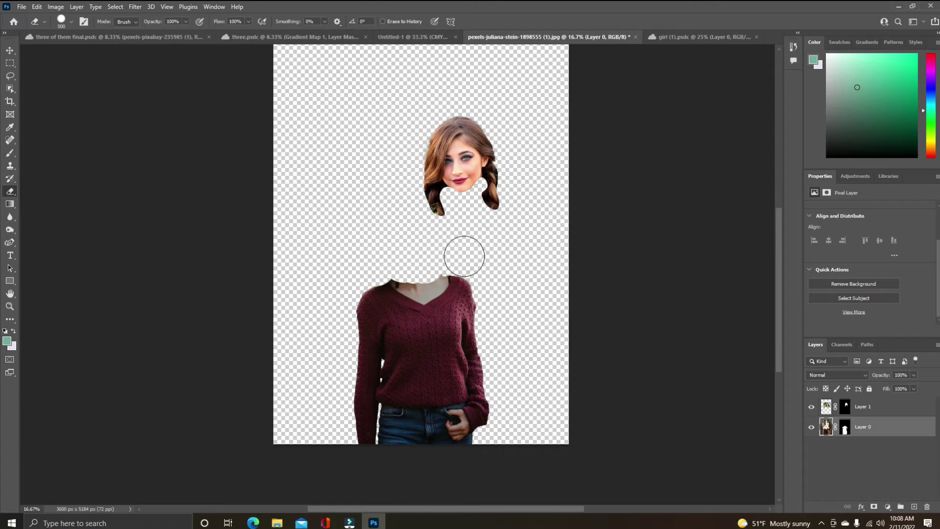
- Move the head cutout down onto the neck of the sweater-clad body
key(v)
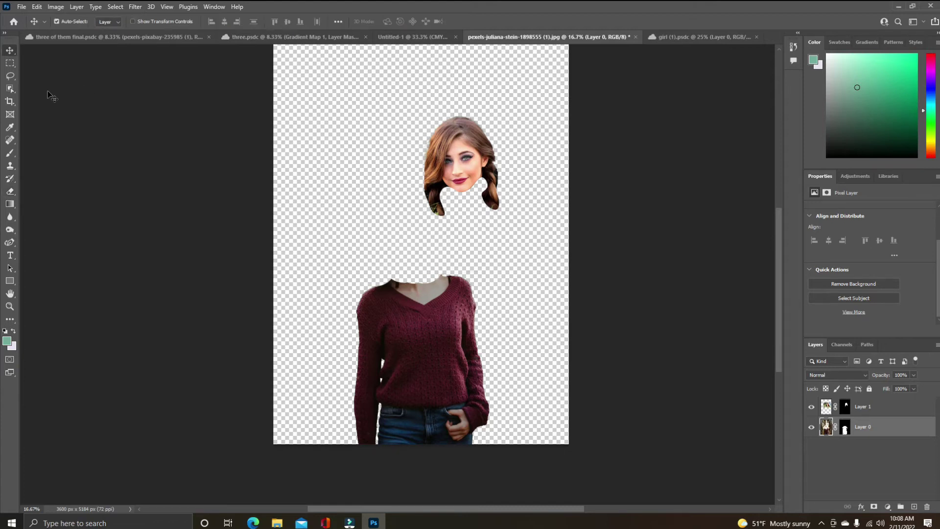
drag(457, 166, 412, 247)
scroll(556, 297, down, 1)
scroll(556, 296, down, 1)
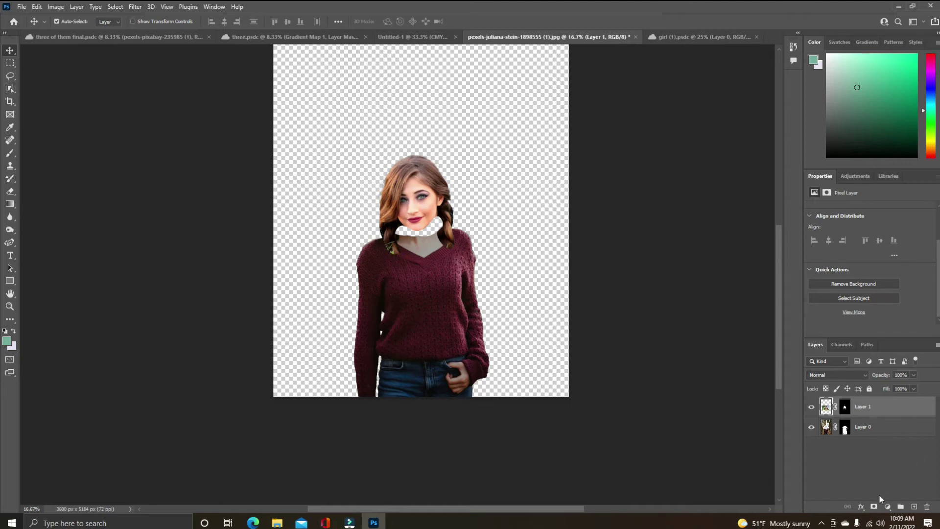
- Add a new layer and use the Clone Stamp to extend the neck skin into the gap below the jaw
click(915, 507)
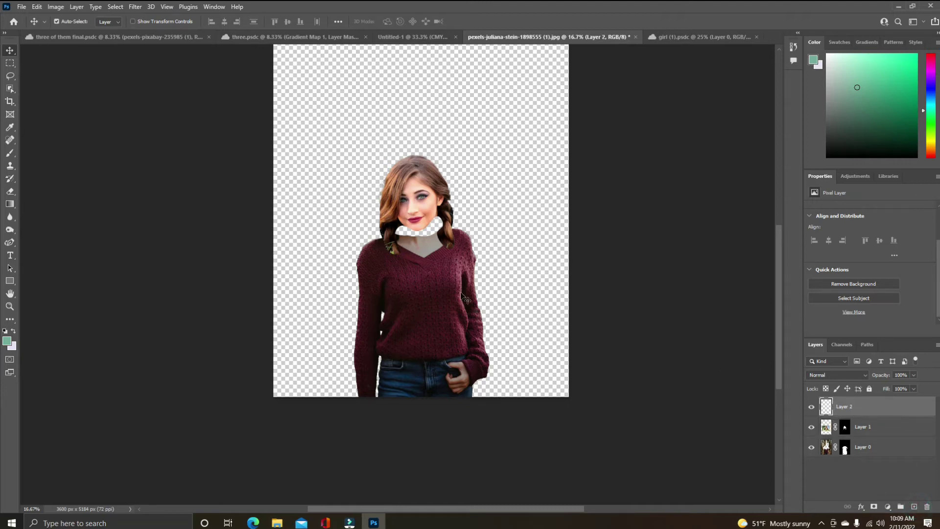
click(10, 166)
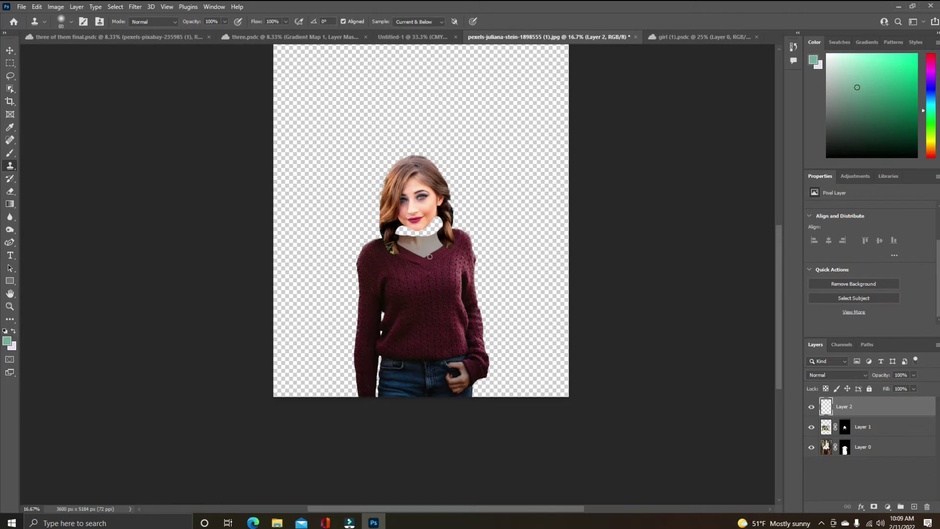
scroll(430, 257, up, 4)
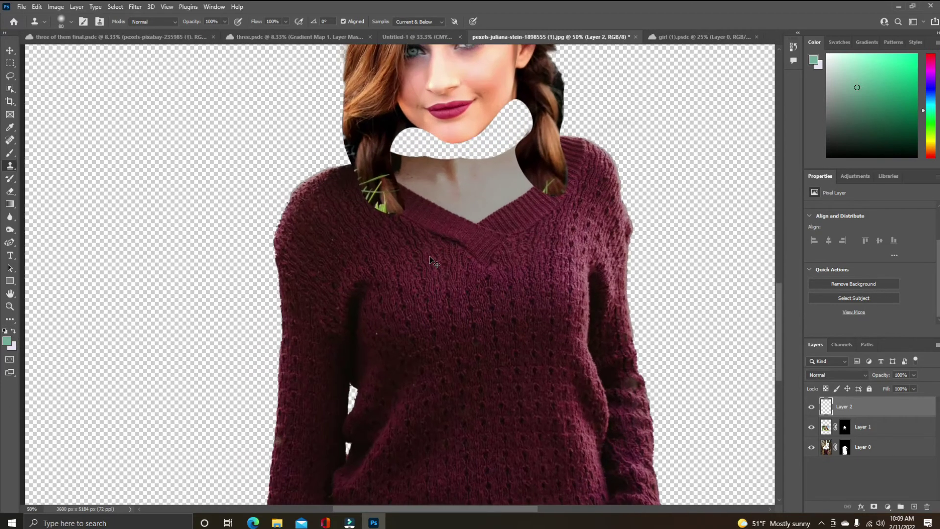
drag(440, 181, 364, 323)
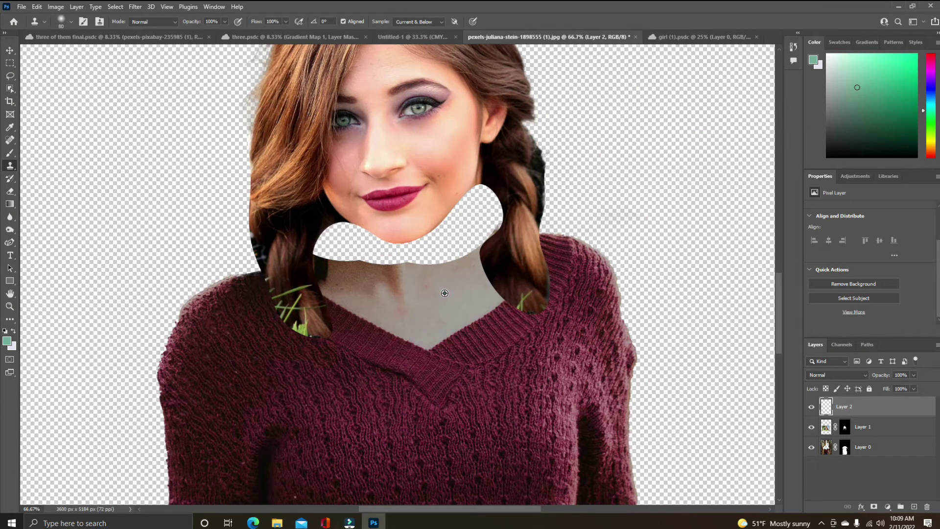
mouse_move(444, 261)
mouse_down()
mouse_move(470, 228)
mouse_move(456, 269)
mouse_move(465, 244)
mouse_move(434, 269)
mouse_move(453, 238)
mouse_up()
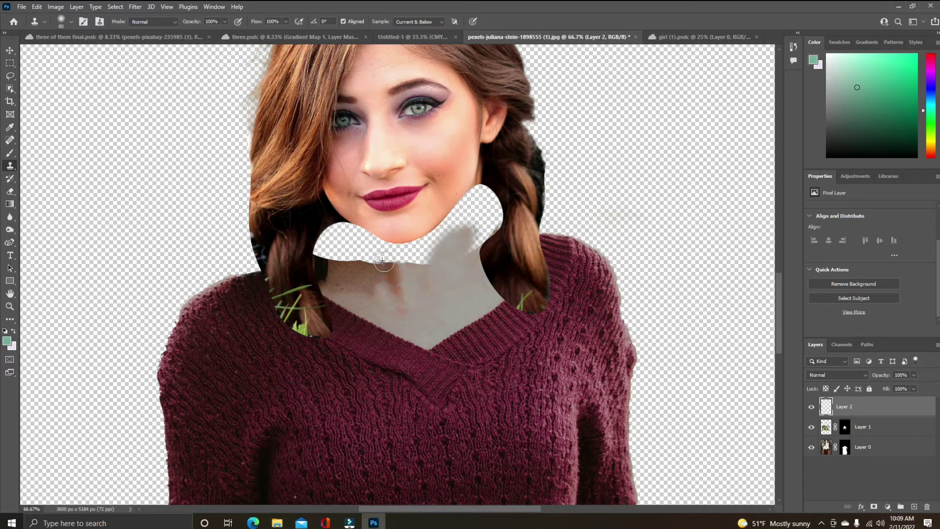
- Clone more neck skin into the gaps beneath the chin and toward the braid, resampling the source and undoing a stray stroke
alt+click(388, 265)
mouse_move(391, 276)
mouse_down()
mouse_move(364, 237)
mouse_move(382, 259)
mouse_move(372, 245)
mouse_up()
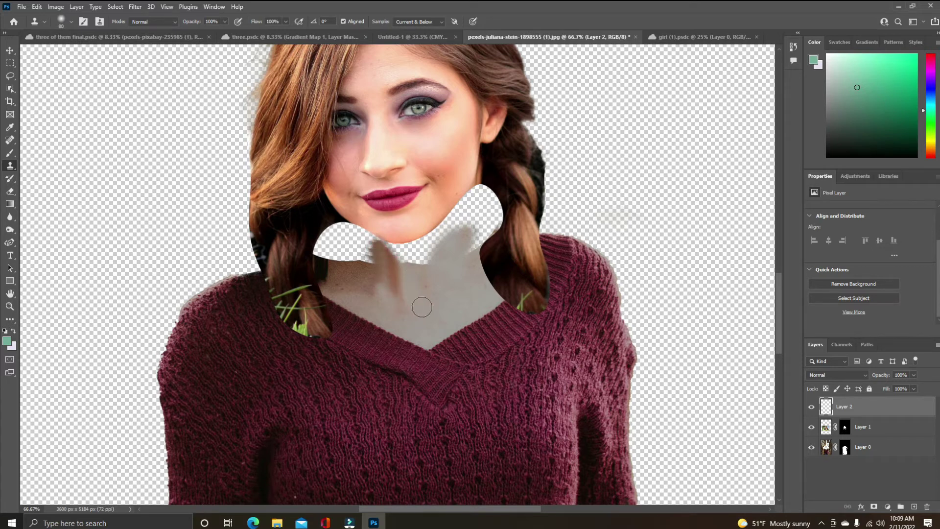
alt+click(419, 294)
alt+click(419, 293)
mouse_move(418, 285)
mouse_down()
mouse_move(423, 247)
mouse_move(467, 225)
mouse_move(461, 249)
mouse_move(471, 229)
mouse_move(500, 222)
mouse_move(498, 212)
mouse_move(478, 217)
mouse_up()
alt+click(473, 270)
key(ctrl+z)
alt+click(483, 278)
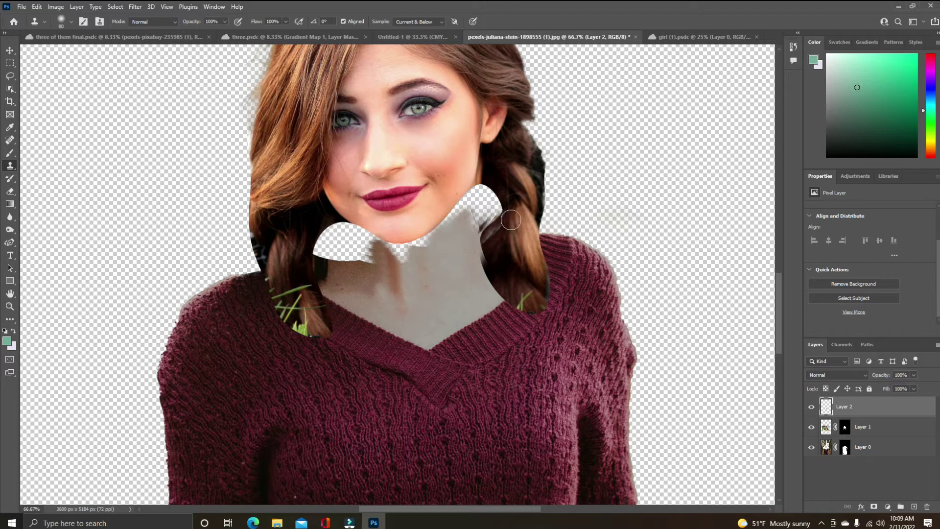
- Move the head cutout's Layer 1 above the cloned-skin Layer 2 in the stacking order
key(v)
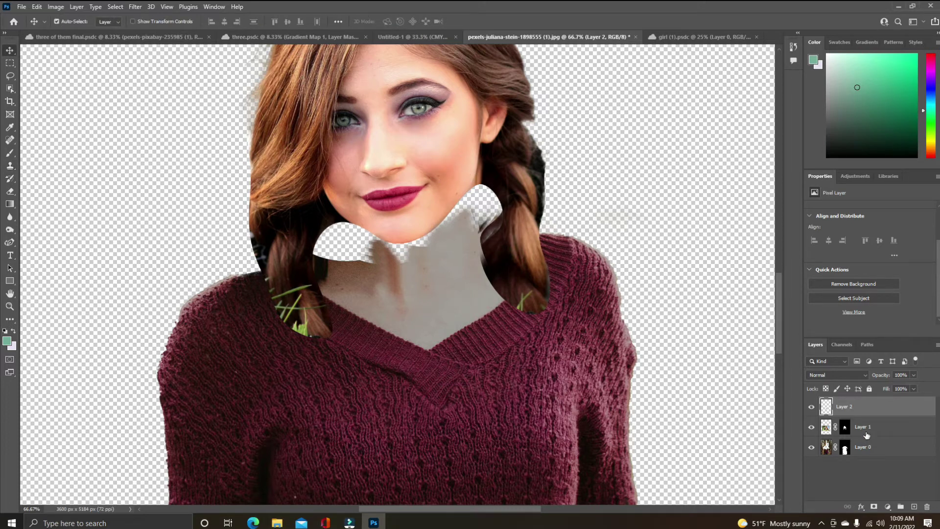
drag(862, 430, 858, 399)
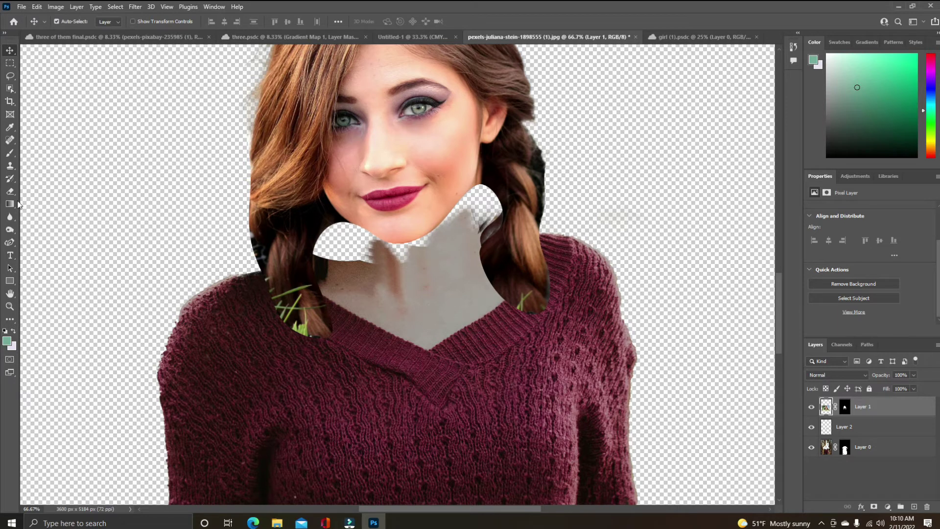
- Clone neck skin on Layer 2 with the Clone Stamp to fill the transparent gaps beneath the chin and jaw
click(11, 166)
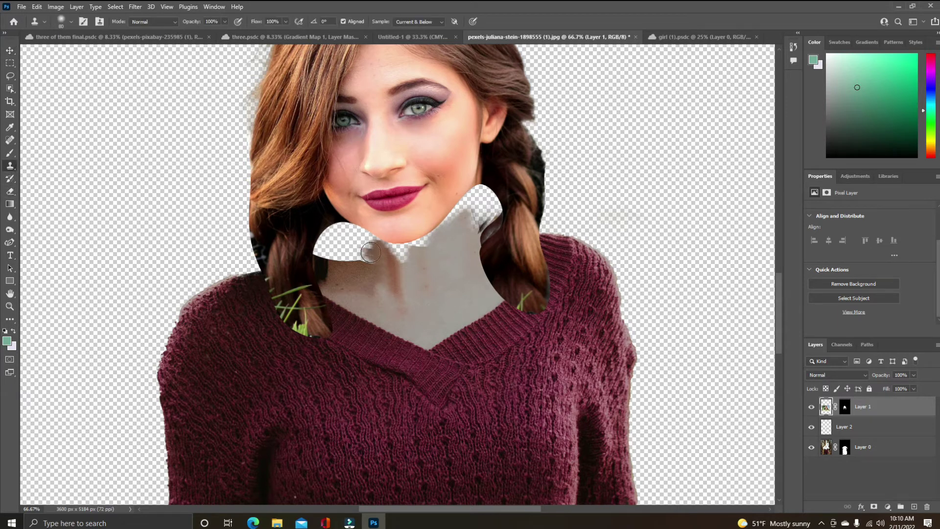
alt+click(351, 276)
click(350, 234)
click(856, 426)
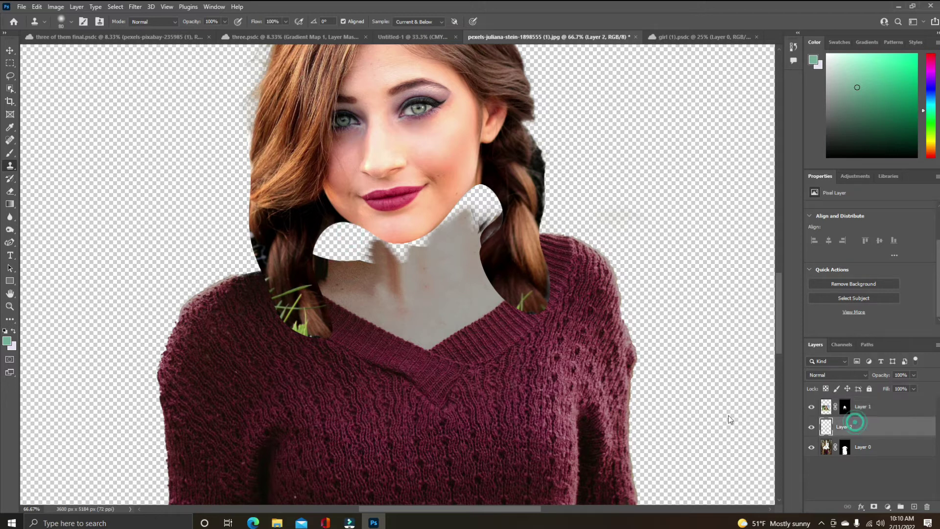
alt+click(343, 275)
mouse_move(347, 260)
mouse_down()
mouse_move(349, 240)
mouse_move(333, 254)
mouse_move(342, 259)
mouse_move(345, 233)
mouse_move(337, 227)
mouse_move(356, 222)
mouse_move(370, 274)
mouse_move(361, 257)
mouse_move(358, 279)
mouse_up()
alt+click(364, 277)
alt+click(363, 270)
alt+click(356, 289)
mouse_move(357, 242)
mouse_down()
mouse_move(401, 278)
mouse_move(394, 239)
mouse_move(432, 241)
mouse_move(447, 216)
mouse_move(449, 233)
mouse_move(469, 196)
mouse_move(455, 212)
mouse_move(465, 203)
mouse_move(460, 220)
mouse_move(473, 239)
mouse_move(473, 192)
mouse_up()
alt+click(415, 281)
alt+click(453, 240)
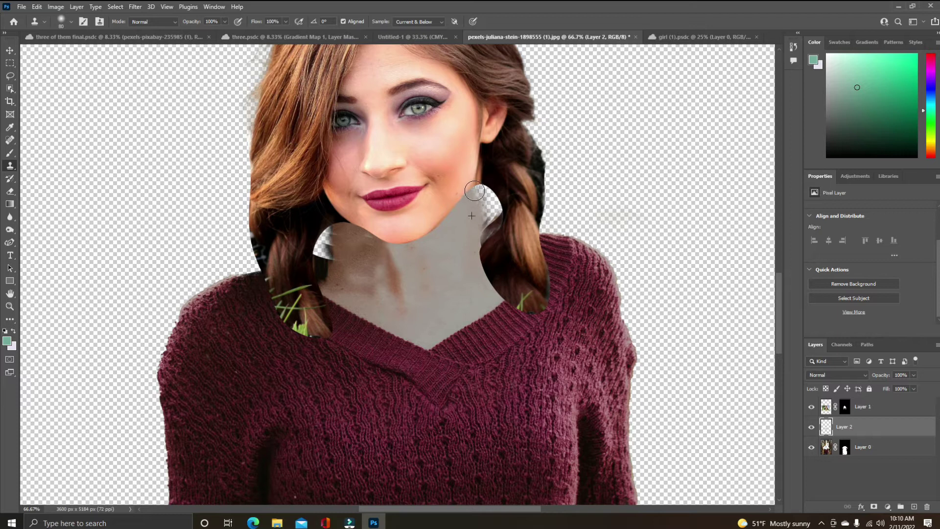
- Touch up the shadowed side of the neck with cloned skin, undoing a bad stroke, and reduce the Clone Stamp brush size to 40
alt+click(350, 252)
mouse_move(349, 251)
mouse_down()
mouse_move(338, 235)
mouse_move(337, 294)
mouse_up()
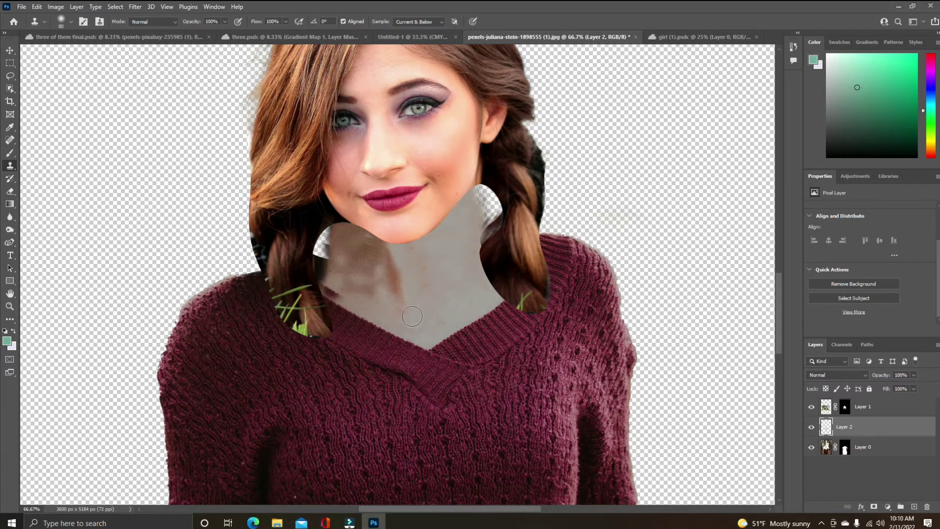
key(ctrl+z)
mouse_move(380, 283)
mouse_down()
mouse_move(358, 286)
mouse_move(414, 294)
mouse_move(383, 284)
mouse_up()
alt+click(405, 296)
key(bracketleft)
key(bracketleft)
key(bracketleft)
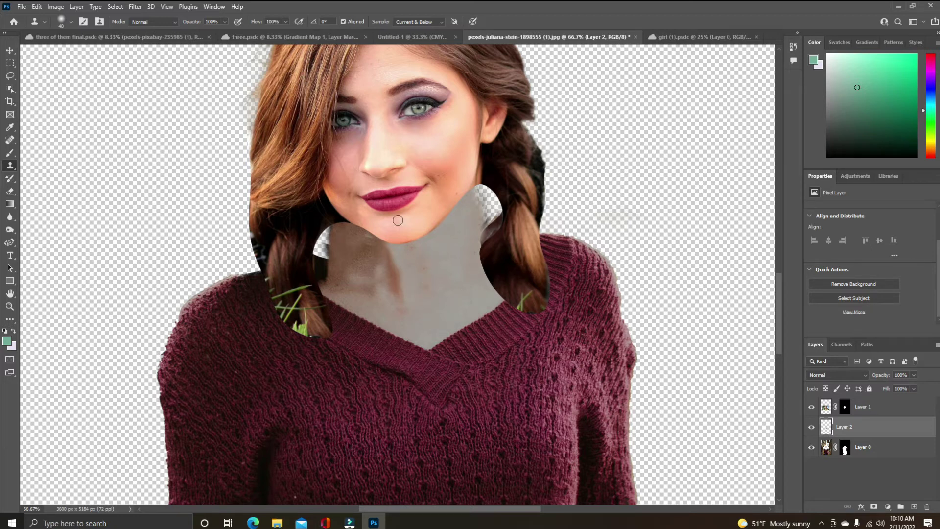
- Try painting the shadowed edge of the neck with the Brush in a brown sampled from the skin
click(11, 153)
click(83, 156)
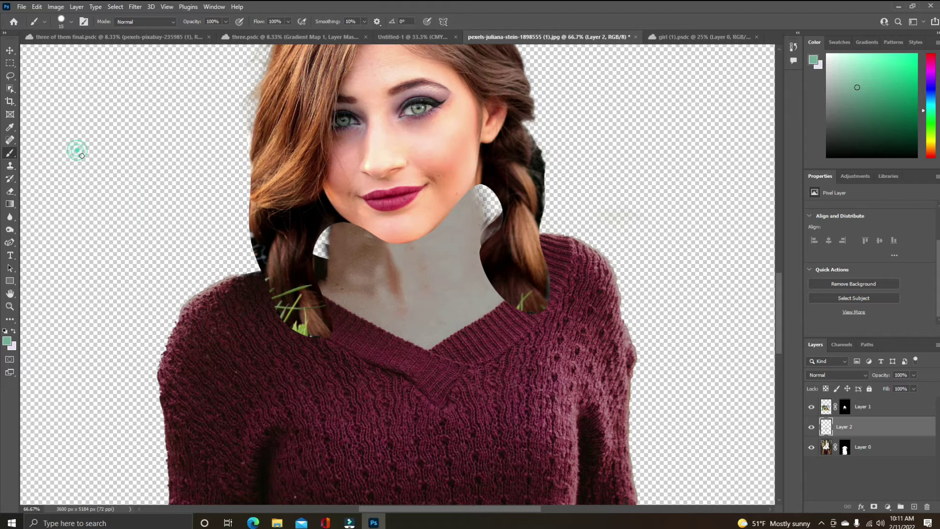
alt+click(336, 253)
mouse_move(332, 231)
mouse_down()
mouse_move(328, 286)
mouse_move(338, 225)
mouse_move(328, 293)
mouse_move(344, 245)
mouse_up()
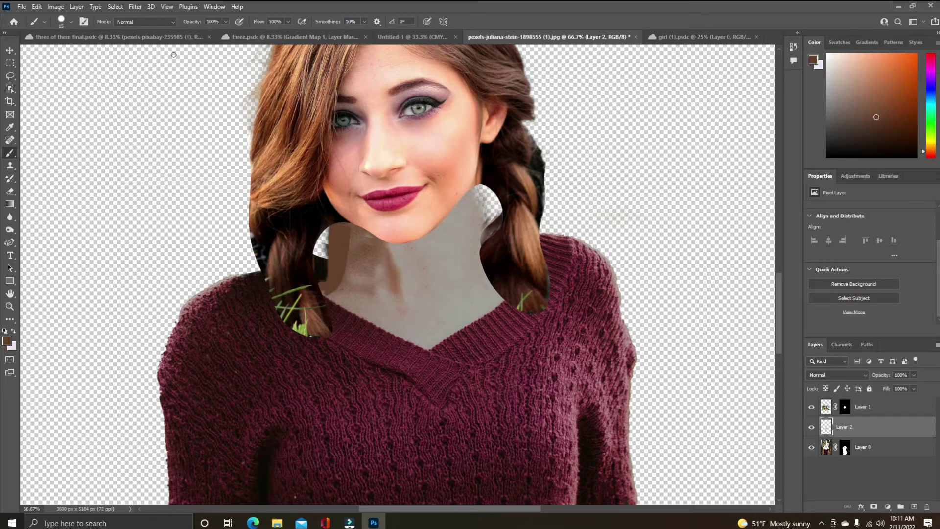
- Set the brush opacity to 50% and try painting brown shading strokes across the neck
click(220, 21)
drag(450, 229, 450, 322)
mouse_move(351, 233)
mouse_down()
mouse_move(349, 294)
mouse_move(365, 235)
mouse_move(365, 285)
mouse_move(361, 293)
mouse_move(361, 239)
mouse_move(355, 295)
mouse_move(354, 240)
mouse_move(341, 296)
mouse_move(344, 261)
mouse_move(346, 287)
mouse_up()
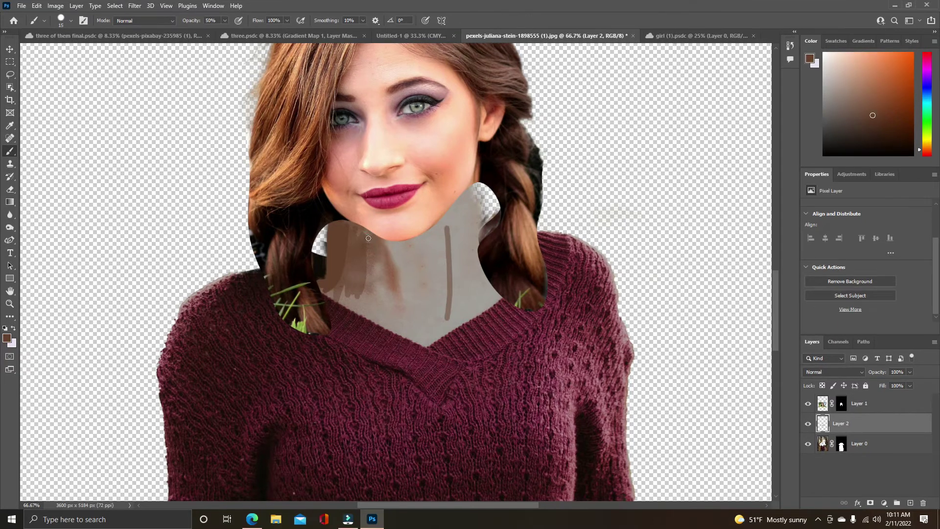
mouse_move(369, 240)
mouse_down()
mouse_move(350, 288)
mouse_move(366, 259)
mouse_move(354, 234)
mouse_move(377, 311)
mouse_up()
mouse_move(384, 250)
mouse_down()
mouse_move(391, 302)
mouse_move(394, 264)
mouse_move(389, 279)
mouse_move(371, 262)
mouse_move(373, 271)
mouse_move(381, 253)
mouse_move(384, 272)
mouse_move(403, 256)
mouse_move(422, 265)
mouse_move(417, 285)
mouse_move(400, 280)
mouse_move(411, 296)
mouse_move(375, 305)
mouse_move(408, 325)
mouse_up()
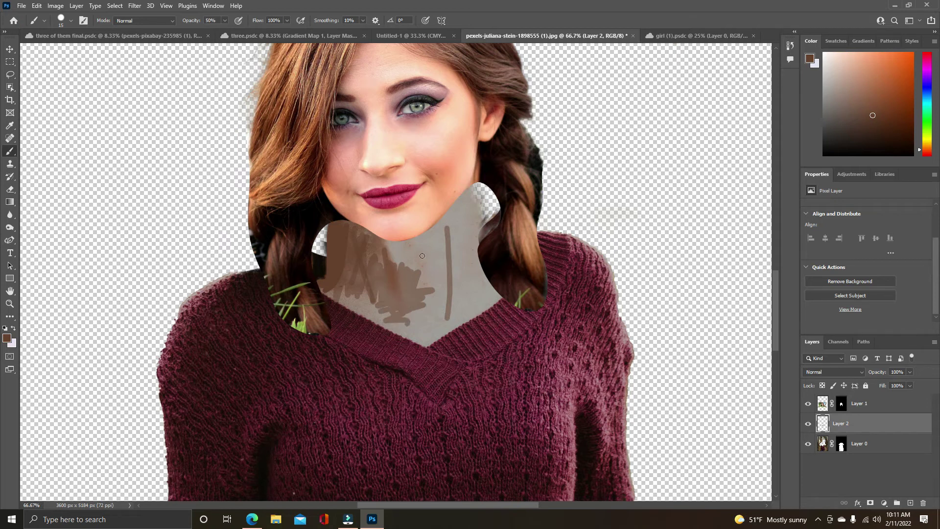
mouse_move(413, 284)
mouse_down()
mouse_move(370, 297)
mouse_move(399, 274)
mouse_move(408, 285)
mouse_move(389, 283)
mouse_move(384, 294)
mouse_move(409, 287)
mouse_move(405, 316)
mouse_move(405, 280)
mouse_up()
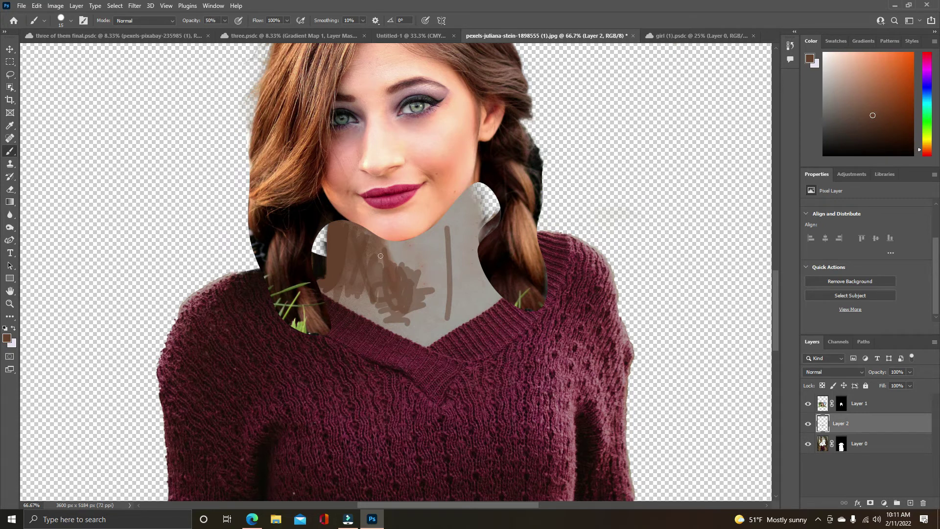
- Undo all the brown brush strokes on the neck
key(ctrl+z)
key(ctrl+z)
key(ctrl+z)
key(ctrl+z)
key(ctrl+z)
key(ctrl+z)
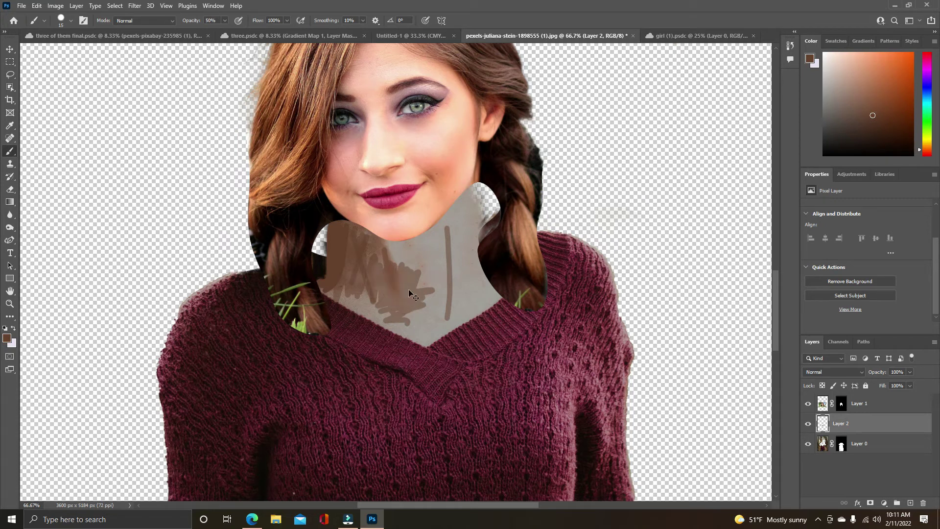
key(ctrl+z)
key(ctrl+z)
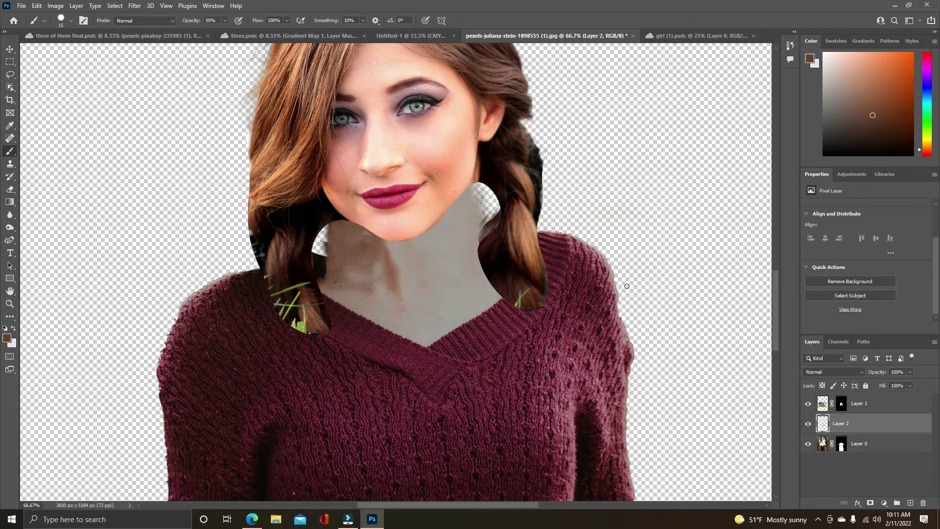
- Clone braid hair with the Clone Stamp into the transparent gap between the neck and the braid beneath the ear
click(10, 163)
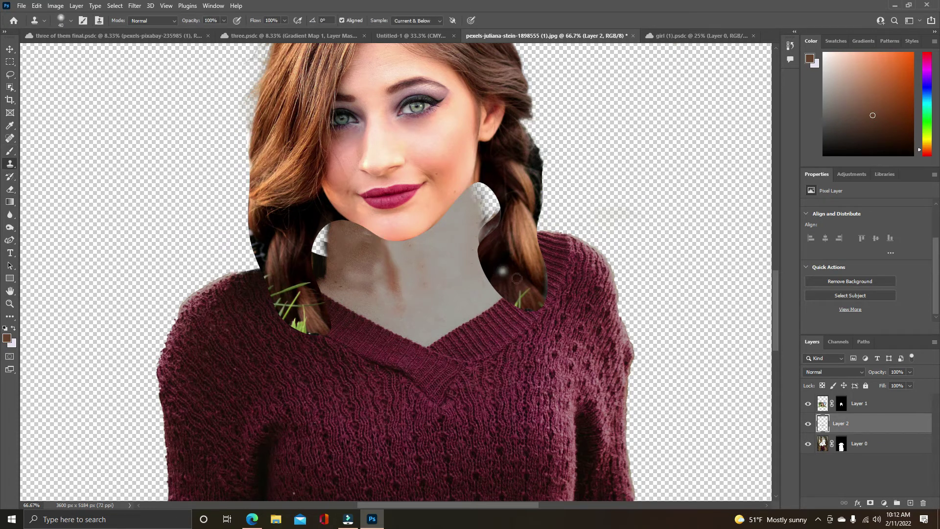
alt+click(515, 238)
mouse_move(494, 198)
mouse_down()
mouse_move(487, 229)
mouse_move(493, 202)
mouse_up()
alt+click(514, 237)
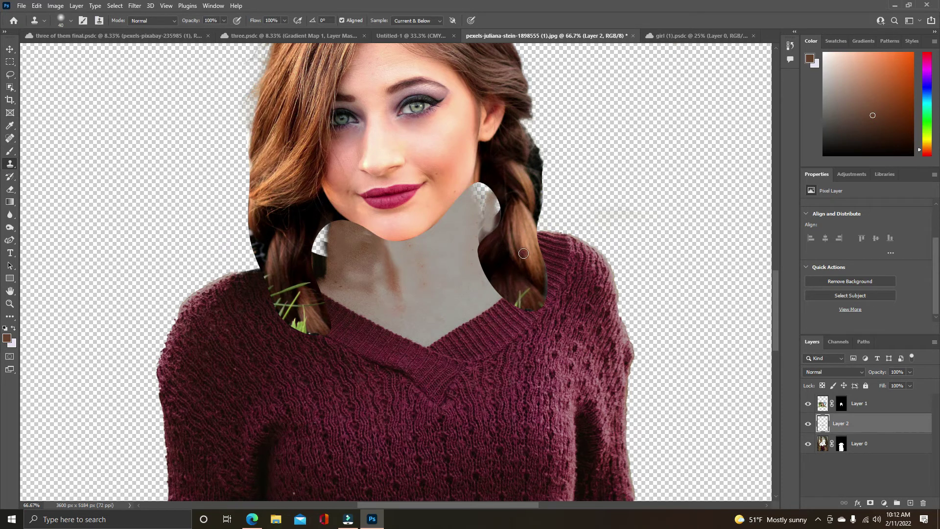
alt+click(519, 234)
mouse_move(488, 206)
mouse_down()
mouse_move(499, 217)
mouse_move(490, 169)
mouse_move(481, 205)
mouse_up()
- Resample darker hair for the gap beneath the ear, undoing stray strokes, and clone hair into the gap beside the opposite braid
alt+click(494, 157)
alt+click(499, 165)
mouse_move(488, 200)
mouse_down()
mouse_move(473, 271)
mouse_move(482, 258)
mouse_move(491, 324)
mouse_up()
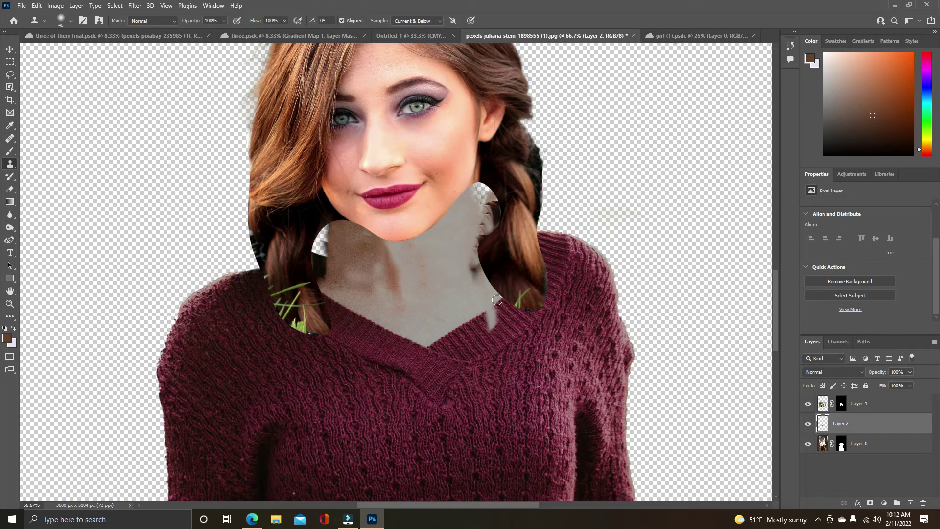
key(ctrl+z)
key(ctrl+z)
drag(480, 193, 482, 198)
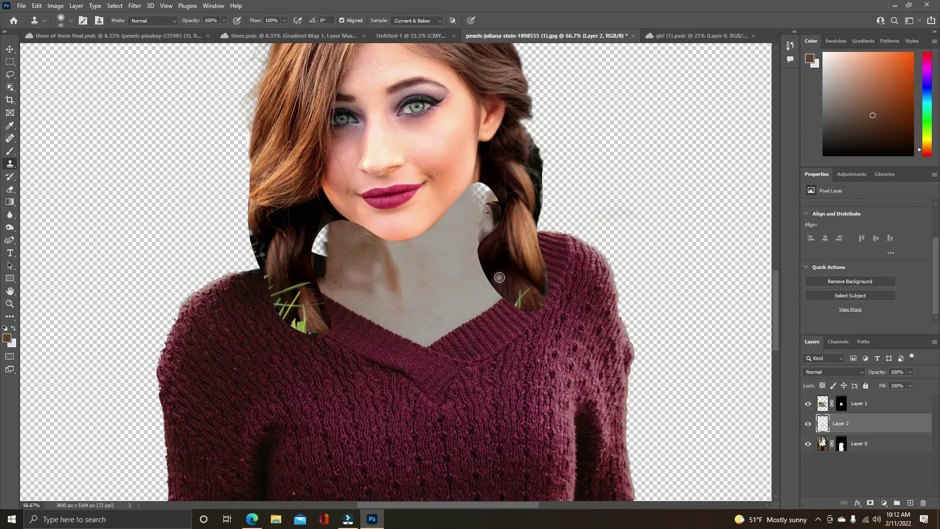
alt+click(317, 220)
drag(320, 243, 324, 255)
- Move Layer 2 above Layer 1 and clone braid hair over the gap and cut edge on the ear side of the neck
drag(864, 422, 857, 399)
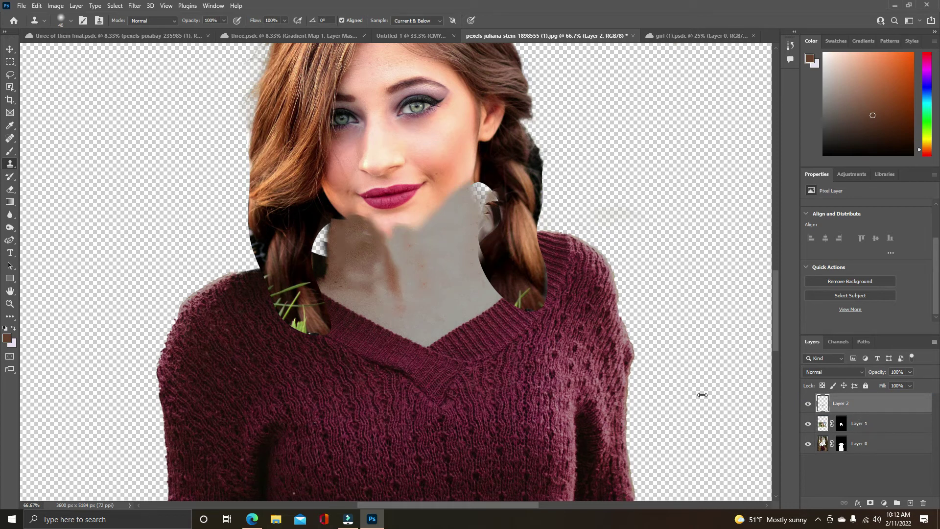
alt+click(502, 171)
mouse_move(485, 196)
mouse_down()
mouse_move(488, 223)
mouse_move(497, 218)
mouse_move(493, 230)
mouse_move(487, 224)
mouse_move(486, 253)
mouse_move(488, 217)
mouse_move(479, 239)
mouse_move(484, 262)
mouse_move(494, 206)
mouse_move(478, 271)
mouse_move(496, 310)
mouse_move(491, 267)
mouse_move(502, 306)
mouse_move(498, 237)
mouse_up()
alt+click(499, 172)
alt+click(515, 222)
alt+click(521, 236)
alt+click(519, 229)
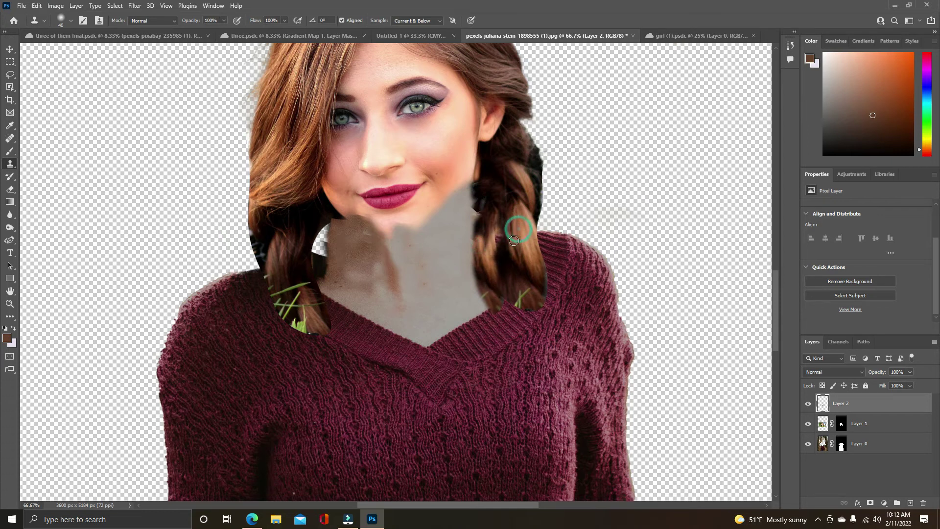
- Enlarge the Clone Stamp brush to 90 and clone hair down the ear-side braid, covering its inner edge and the green grass at its tip
key(bracketright)
key(bracketright)
key(bracketright)
key(bracketright)
key(bracketright)
alt+click(495, 243)
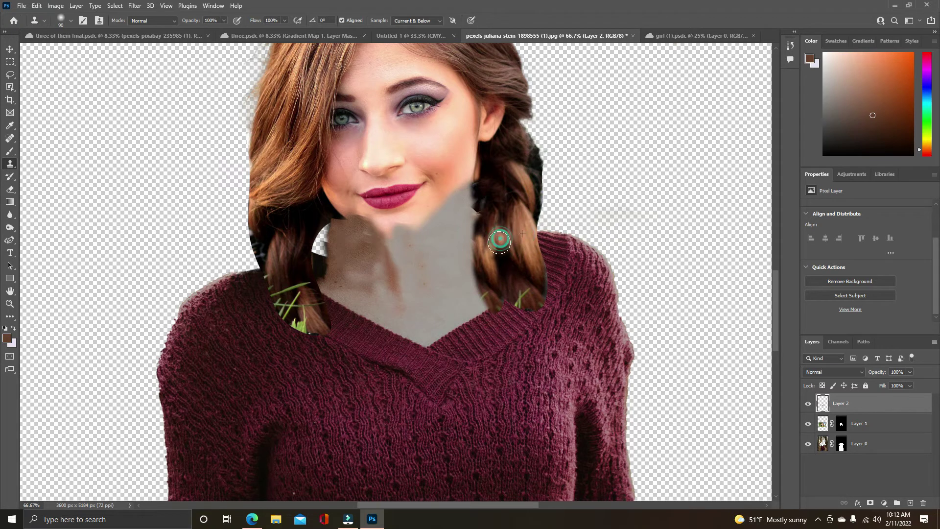
drag(497, 257, 505, 290)
alt+click(491, 196)
mouse_move(476, 206)
mouse_down()
mouse_move(481, 294)
mouse_move(496, 324)
mouse_up()
alt+click(500, 188)
drag(503, 223, 506, 245)
alt+click(506, 251)
mouse_move(512, 285)
mouse_down()
mouse_move(523, 312)
mouse_move(522, 279)
mouse_move(526, 296)
mouse_move(499, 274)
mouse_move(490, 289)
mouse_move(497, 312)
mouse_up()
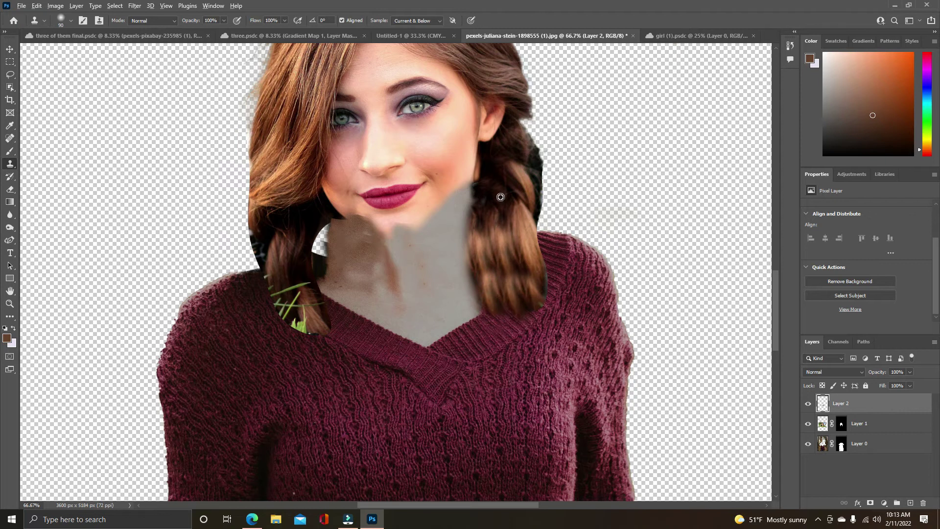
- Clone darker hair down the inner side of the ear-side braid to break up the repeated pattern
alt+click(497, 175)
drag(492, 212, 488, 281)
alt+click(484, 205)
drag(480, 234, 482, 279)
alt+click(489, 204)
mouse_move(492, 236)
mouse_down()
mouse_move(491, 199)
mouse_move(486, 297)
mouse_up()
alt+click(491, 198)
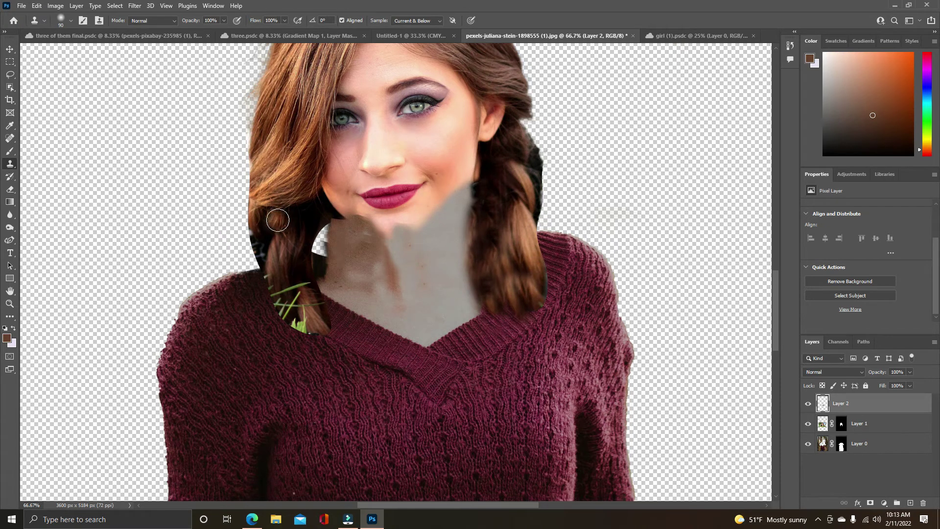
- Clone dark hair over the transparent gap and neck edge beside the braid on the image's left
mouse_move(313, 213)
mouse_down()
mouse_move(318, 251)
mouse_move(327, 223)
mouse_move(320, 255)
mouse_move(340, 227)
mouse_move(329, 261)
mouse_move(327, 238)
mouse_move(329, 287)
mouse_up()
alt+click(326, 230)
alt+click(323, 228)
alt+click(325, 221)
drag(327, 245, 330, 300)
drag(321, 191, 314, 281)
- Fill out the inner side of the left-hand braid with cloned hair and move Layer 1 back above Layer 2
alt+click(286, 251)
drag(306, 224, 304, 208)
alt+click(309, 228)
mouse_move(309, 252)
mouse_down()
mouse_move(311, 290)
mouse_move(313, 276)
mouse_move(324, 299)
mouse_move(308, 284)
mouse_move(312, 314)
mouse_up()
click(318, 258)
alt+click(327, 245)
alt+click(308, 264)
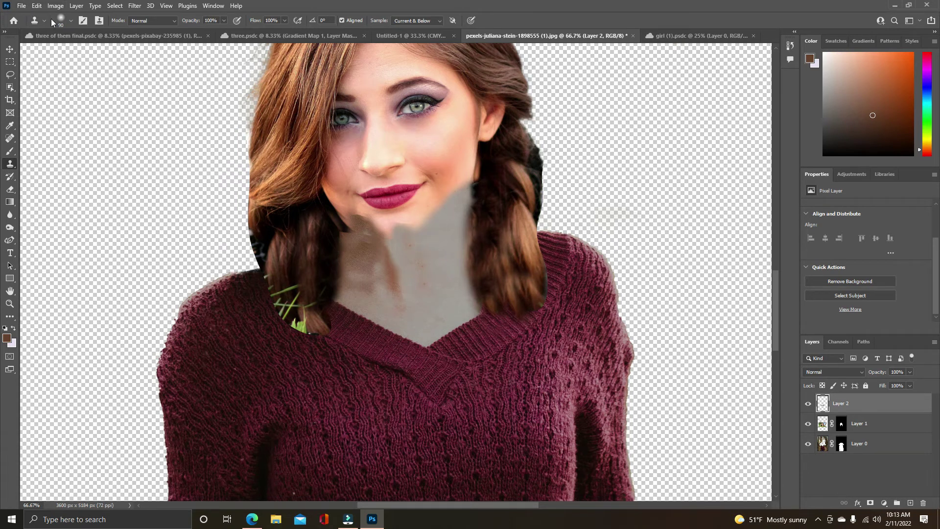
drag(860, 423, 857, 394)
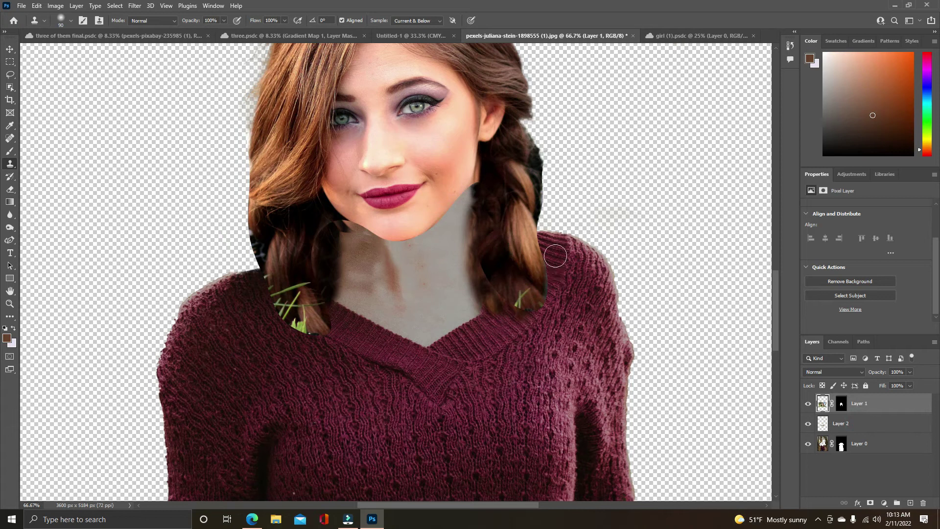
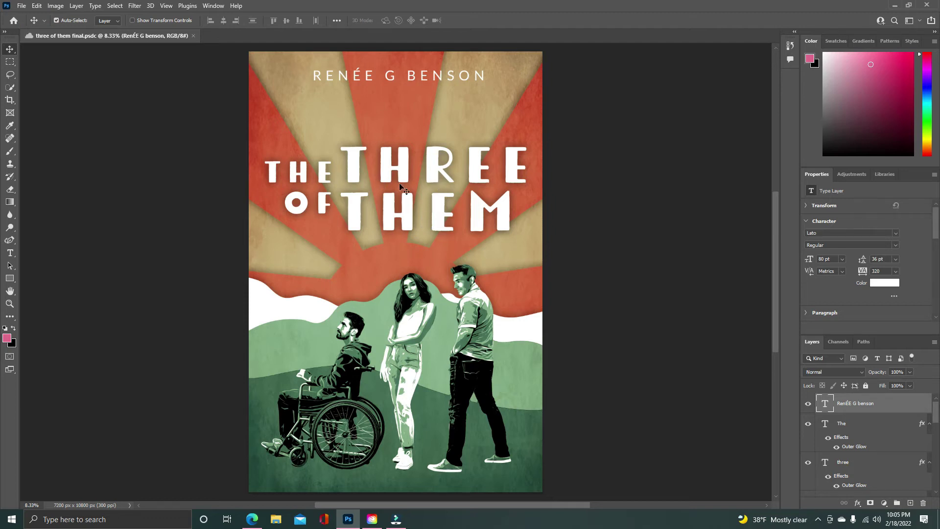
- Select the cover's "three" title text, then switch to Creative Cloud Desktop and open the Adobe Fonts catalogue from its font management
click(435, 173)
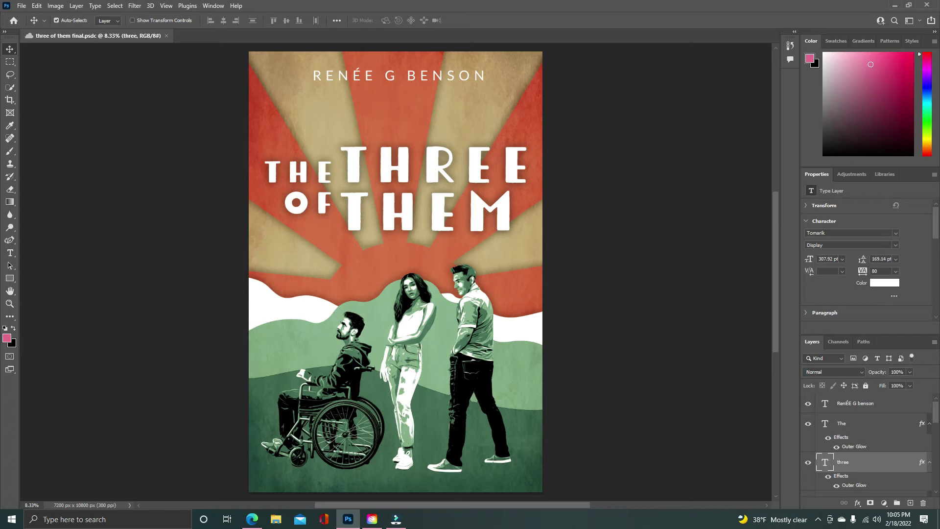
click(370, 521)
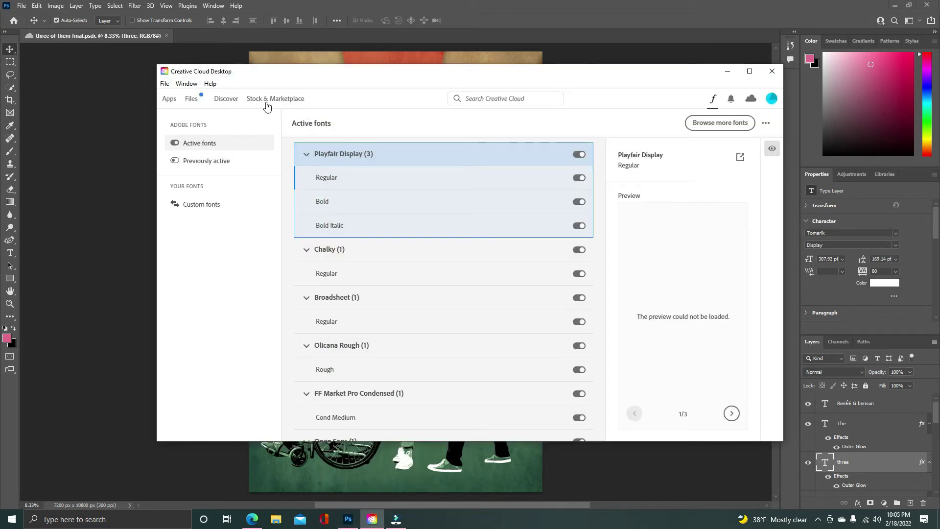
click(169, 99)
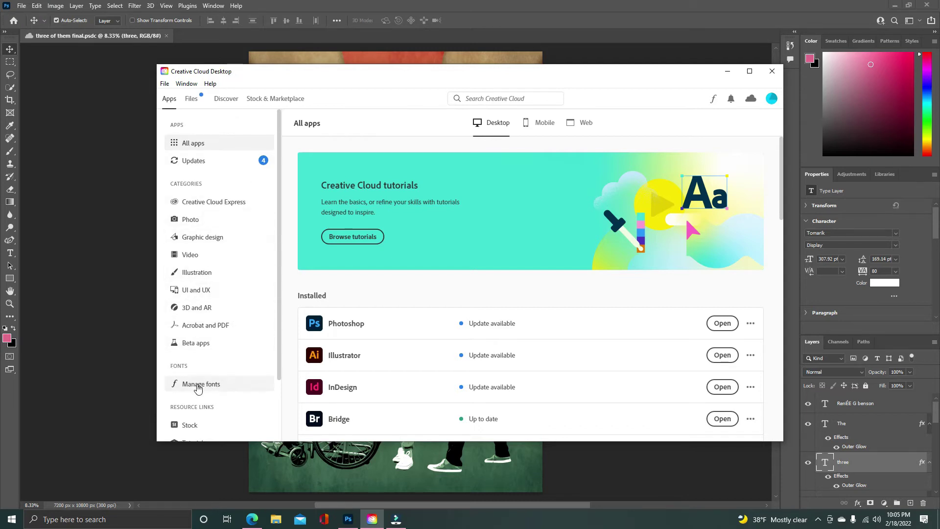
click(194, 384)
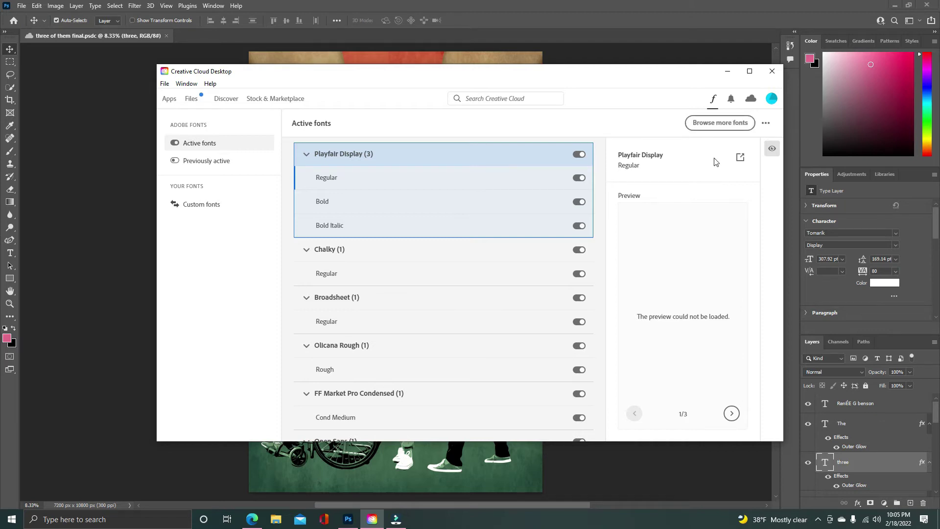
click(721, 124)
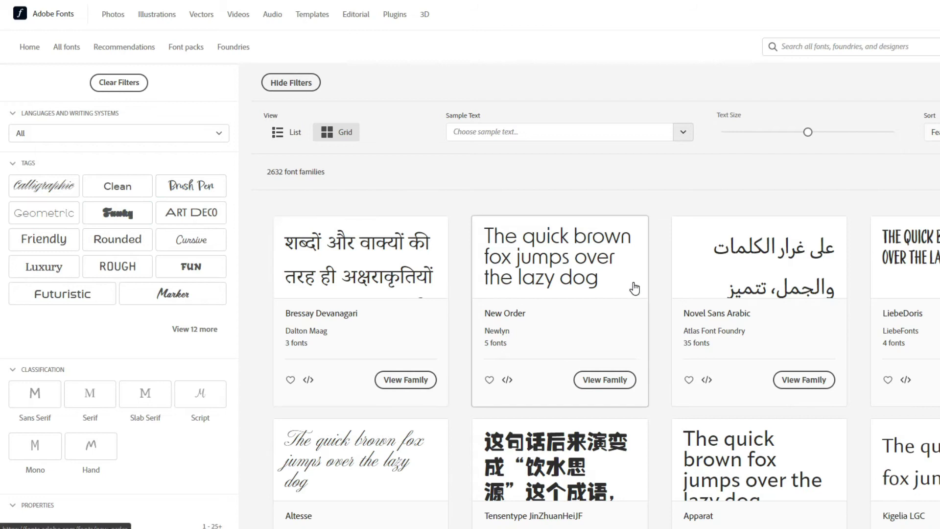
- Filter the fonts by the Brush Pen tag and review the styles in the Duos family
click(205, 192)
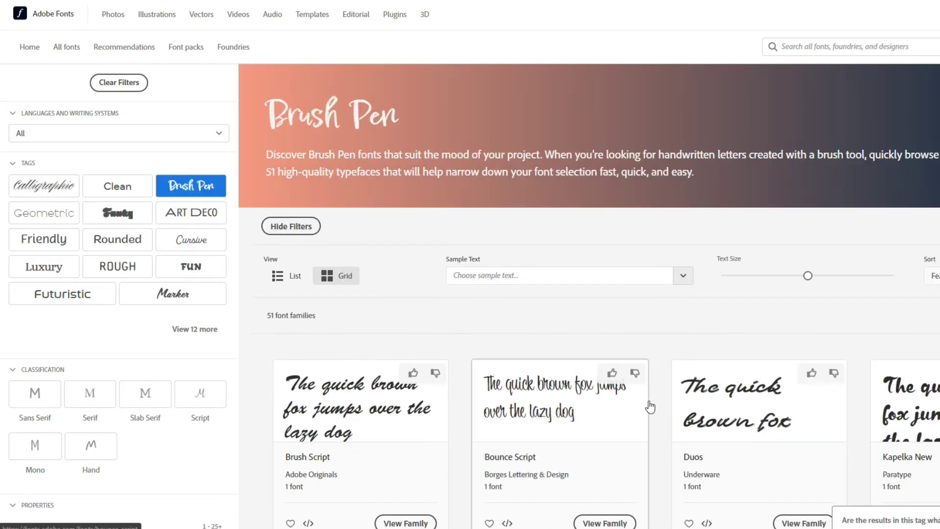
scroll(650, 407, down, 3)
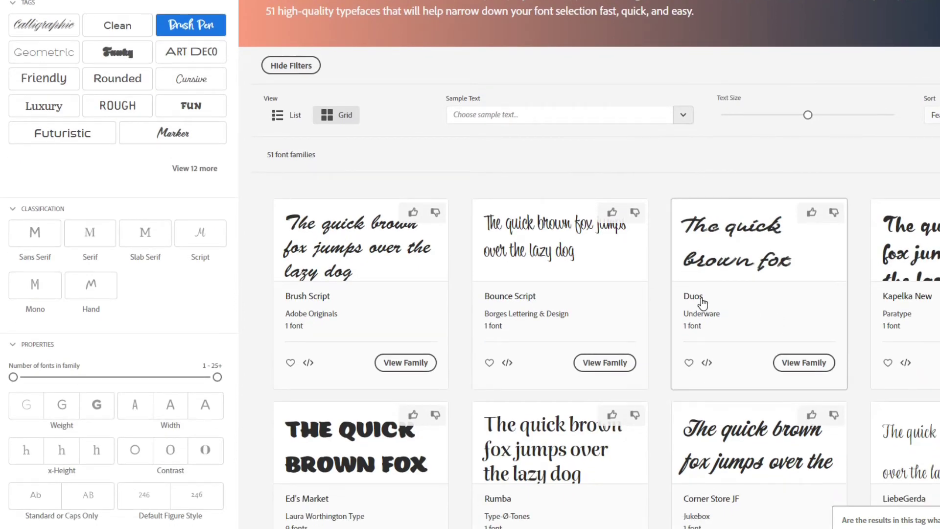
click(816, 367)
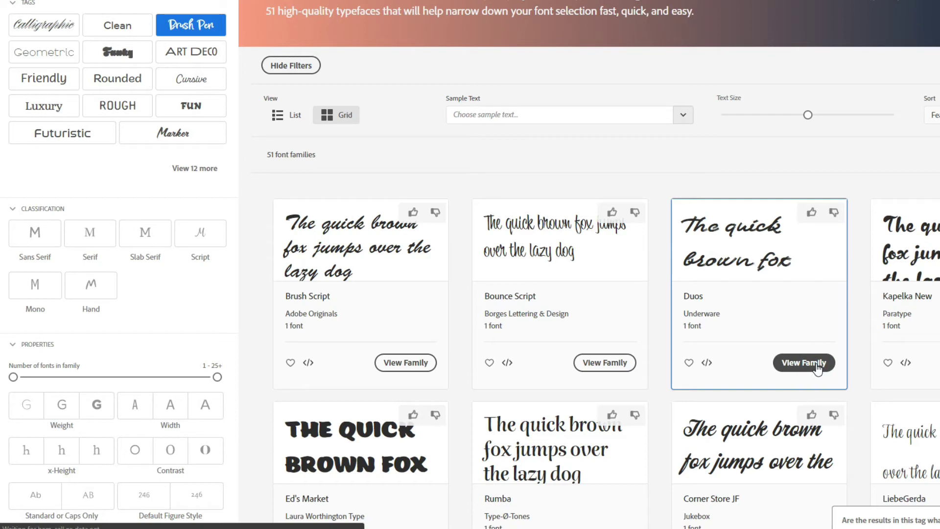
scroll(832, 326, down, 3)
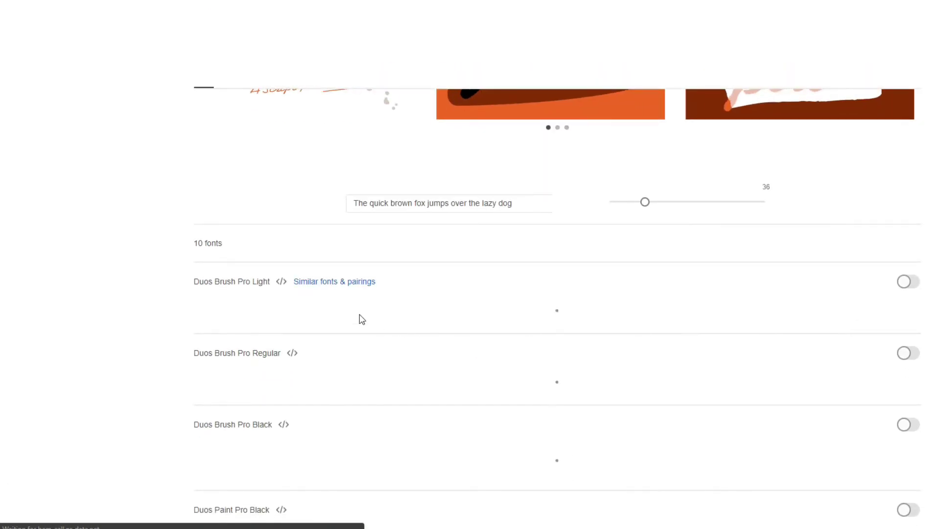
scroll(356, 336, down, 3)
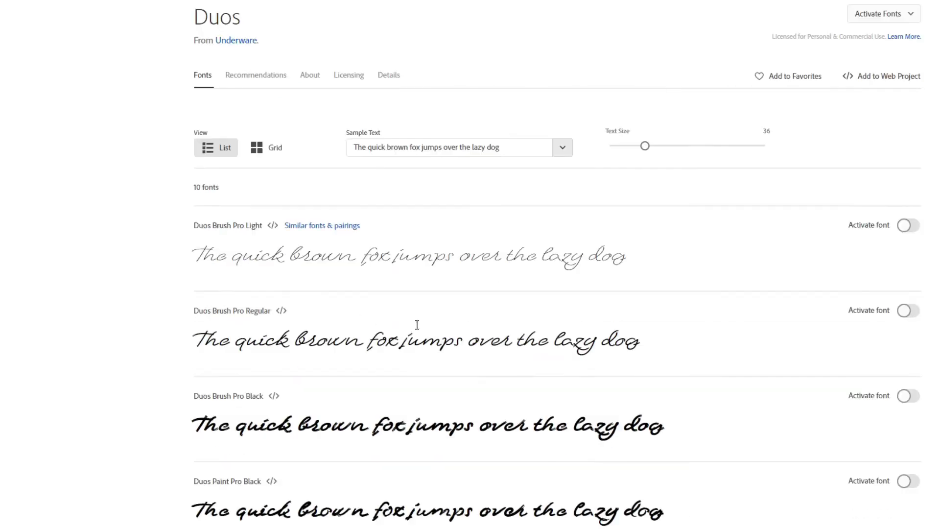
scroll(821, 320, down, 2)
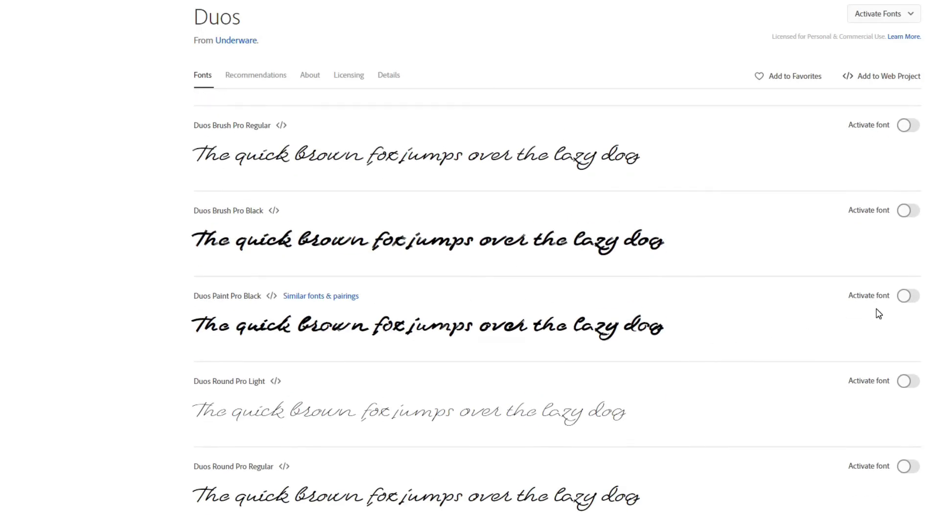
- Compare the light, regular and black styles of the Duos Brush, Paint, Round and Sharp fonts
scroll(879, 314, up, 3)
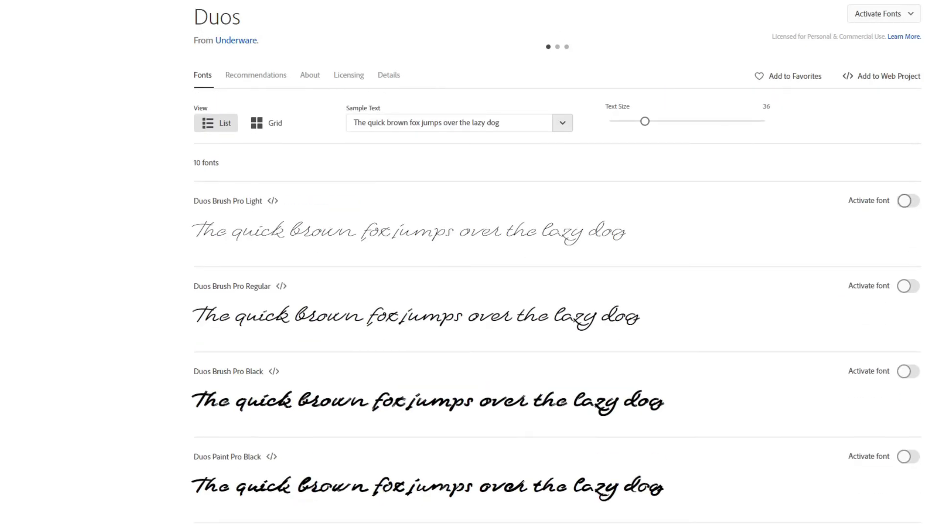
scroll(888, 176, down, 4)
scroll(901, 424, down, 3)
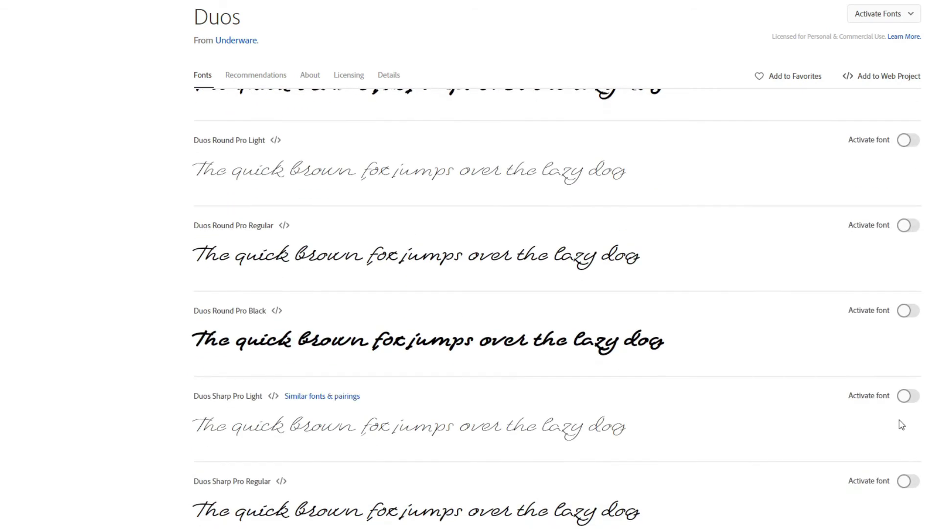
scroll(901, 424, down, 5)
scroll(636, 372, up, 8)
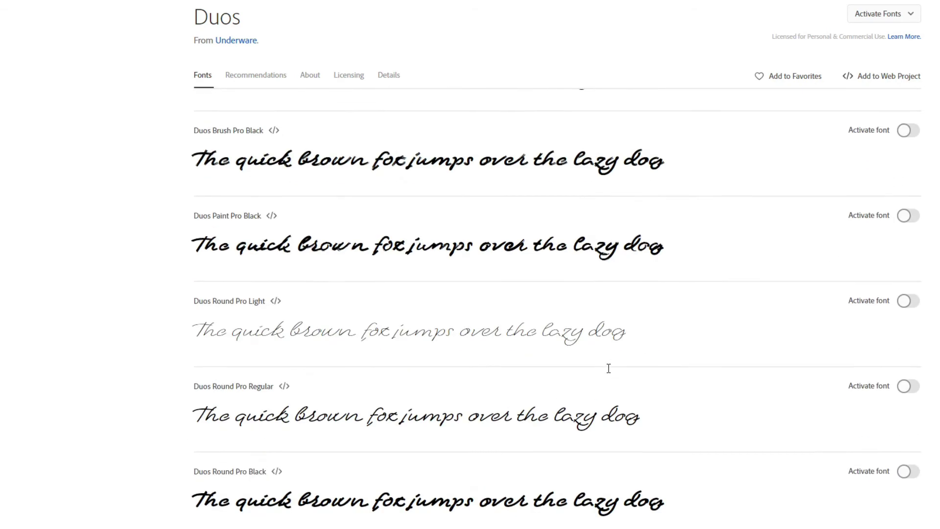
scroll(609, 368, up, 3)
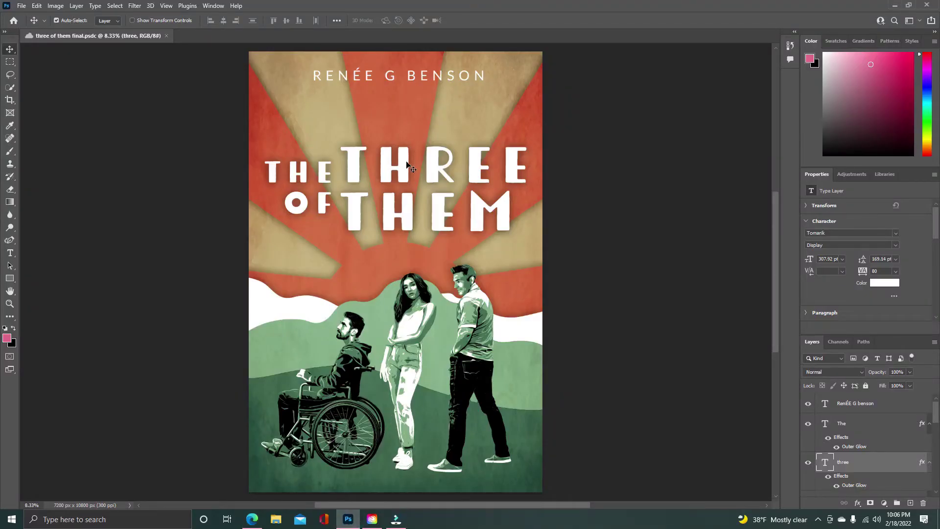
- Switch to Photoshop and try the Cotton font on the cover's "three" title text
click(896, 237)
key(Up)
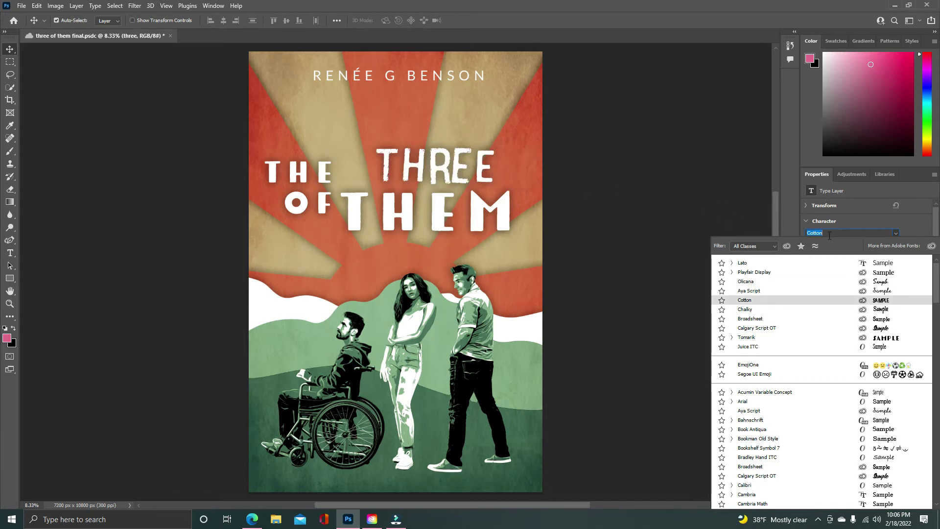
click(679, 228)
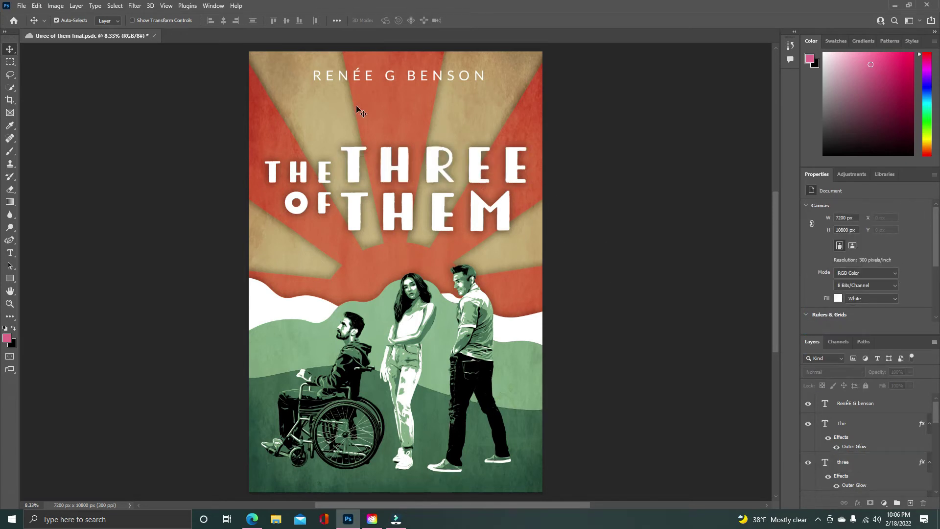
click(434, 170)
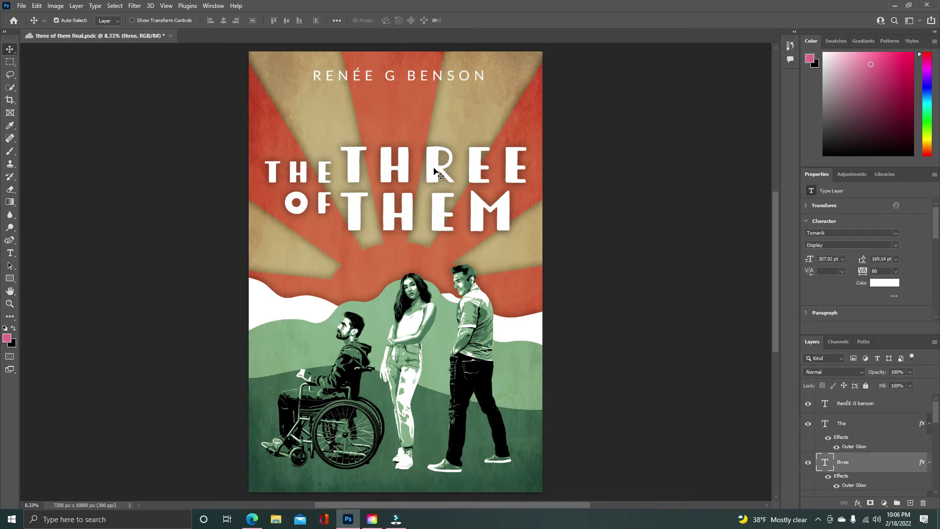
- Create a blank 12 x 18 inch CMYK document at 300 ppi with a white background and bring it to the front
click(20, 5)
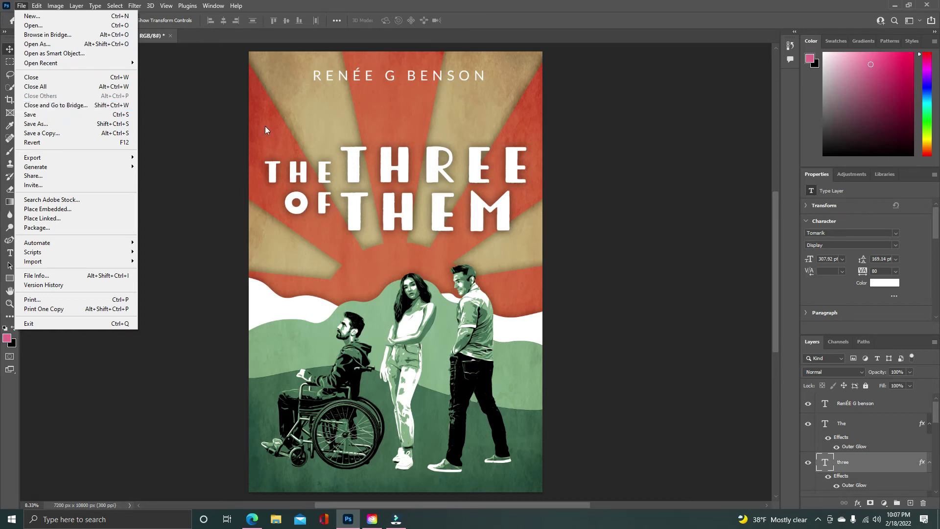
click(51, 20)
click(413, 201)
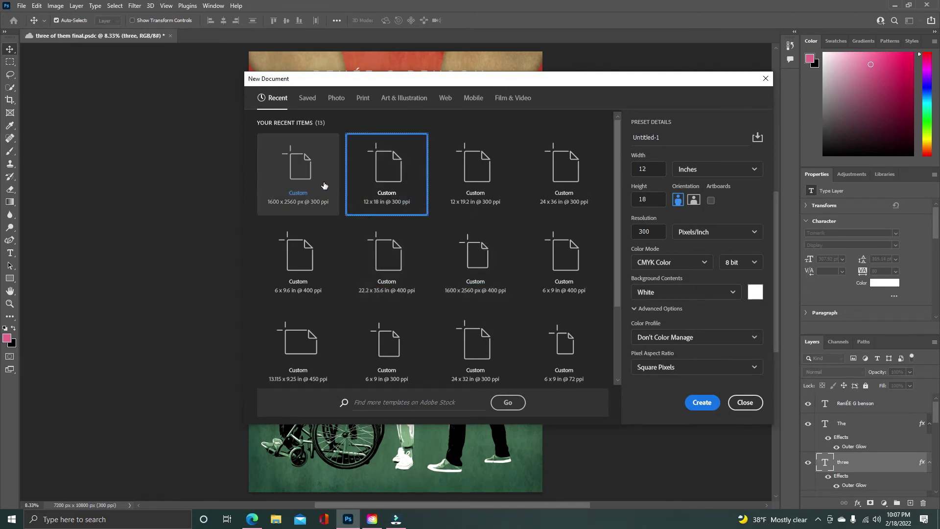
click(702, 403)
click(128, 37)
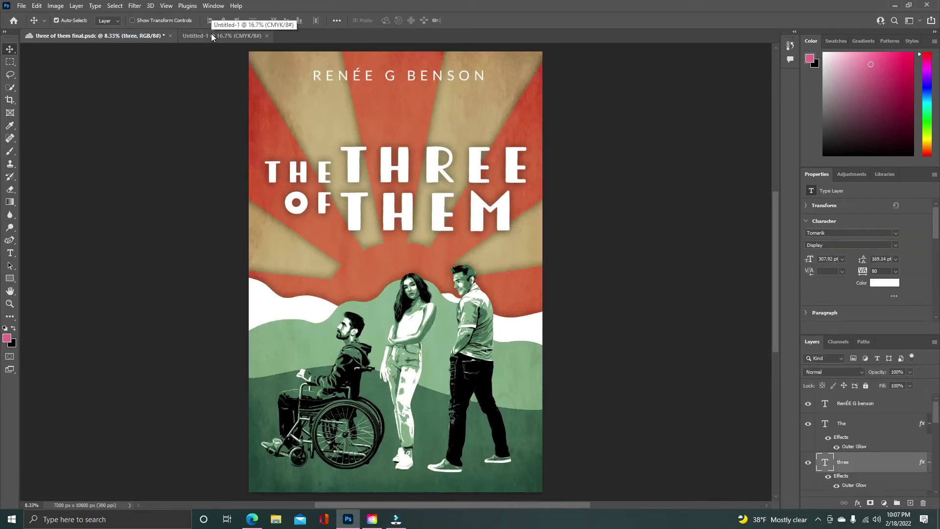
click(212, 36)
- Add the word THE in pink Tomarik Display at 65.54 pt near the upper part of the page and shift it toward the centre
click(10, 252)
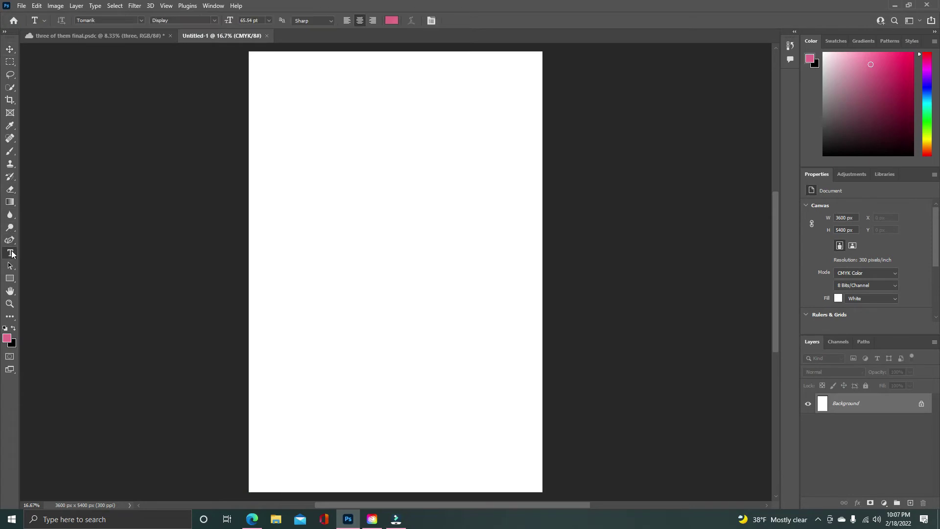
click(308, 146)
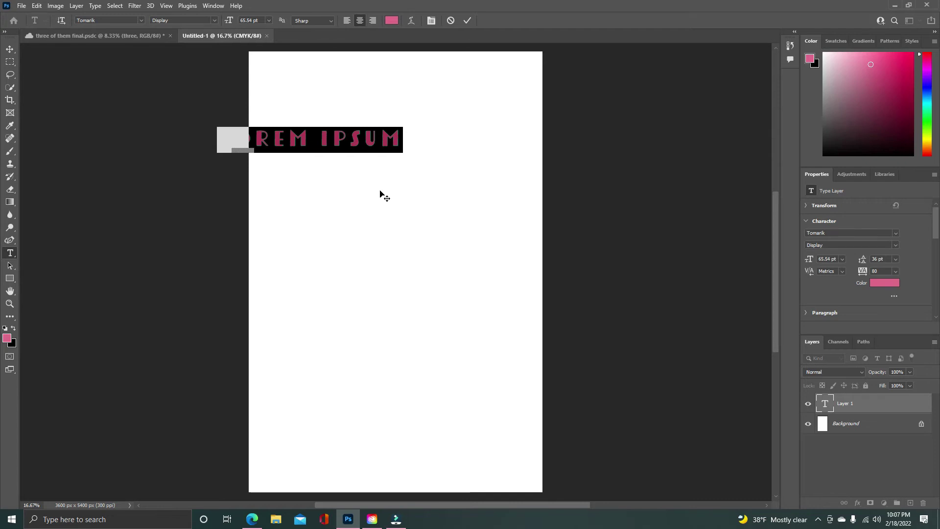
text(THE)
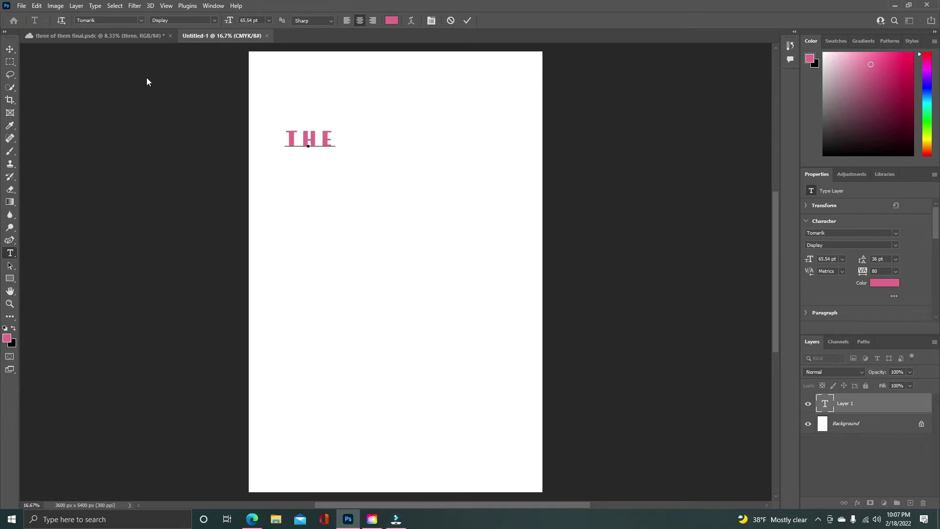
click(10, 49)
drag(313, 138, 397, 142)
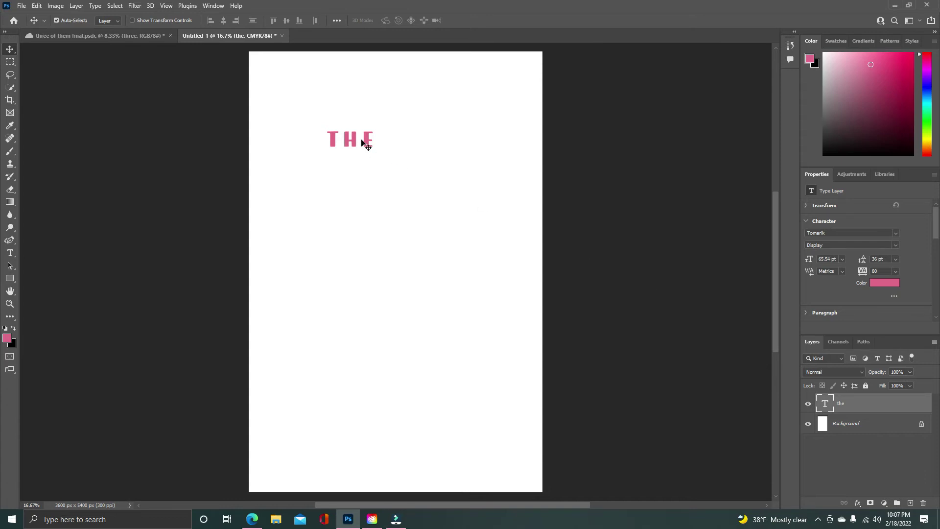
- Make three copies of the THE text layer and spread them apart on the page
drag(855, 403, 910, 503)
drag(875, 407, 910, 503)
drag(368, 143, 405, 252)
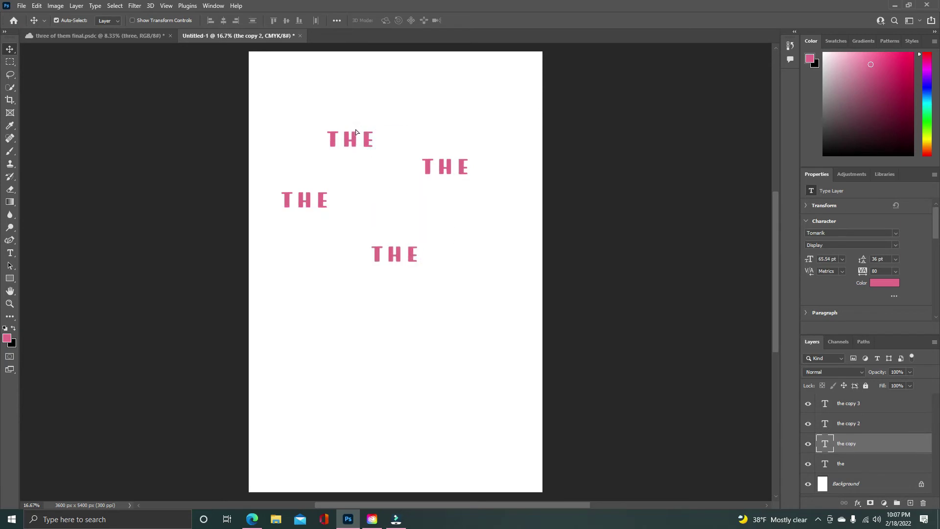
- Change the THE copy at the right of the page to BEST
double_click(439, 165)
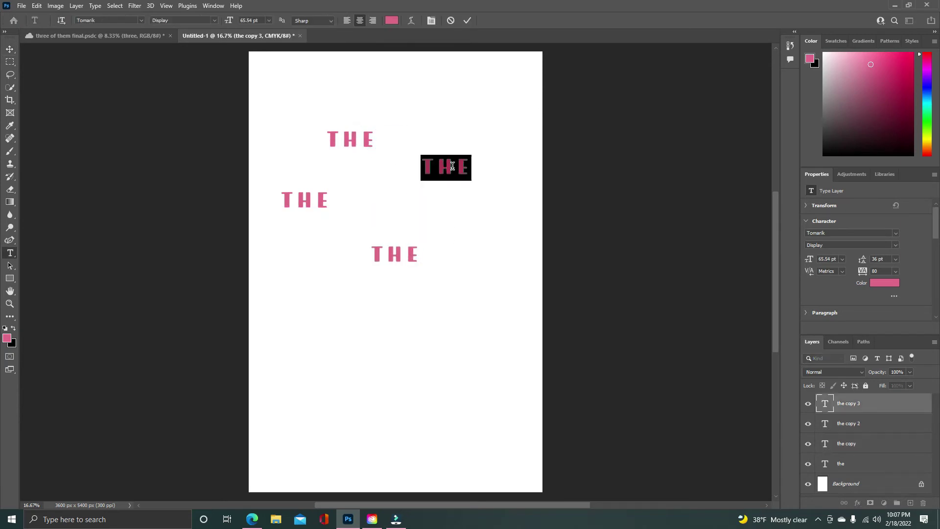
text(BEST)
key(ctrl+Return)
key(v)
- Change the THE copy at the left of the page to BOOK
click(318, 208)
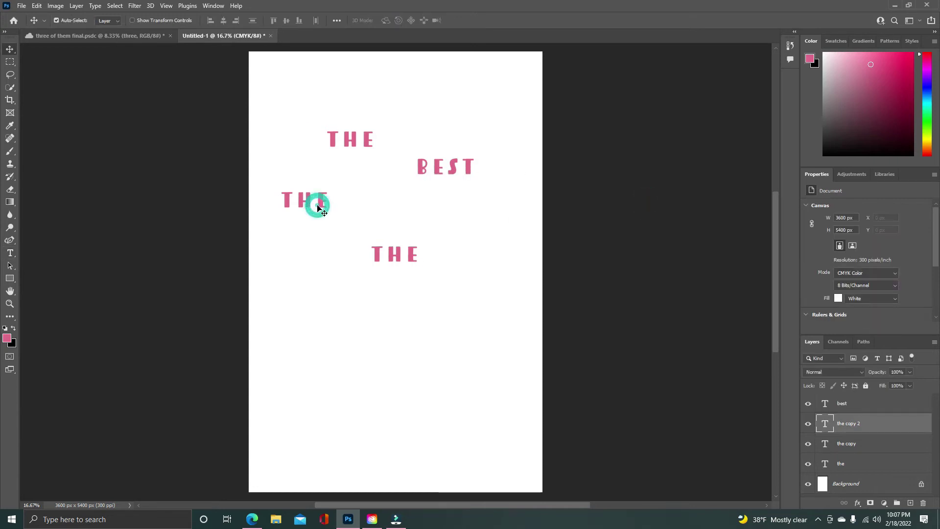
double_click(318, 208)
text(BOOOK)
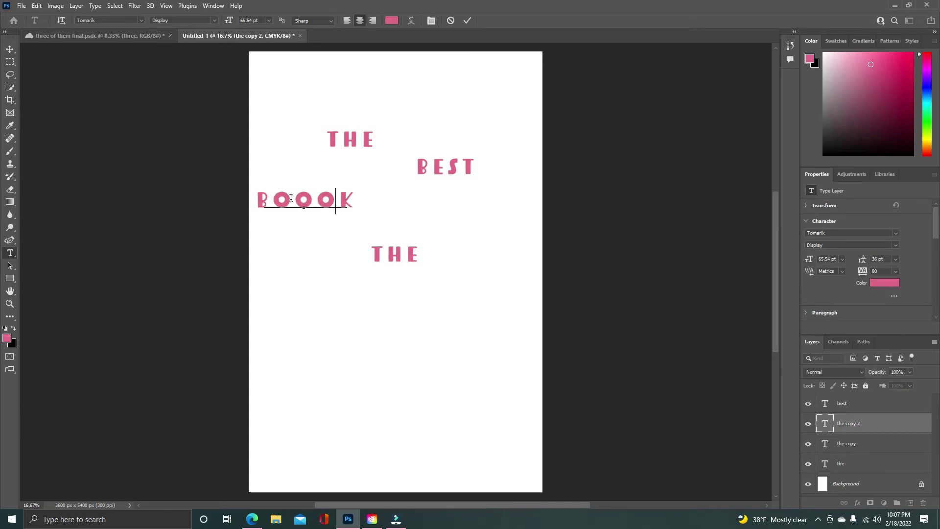
key(BackSpace)
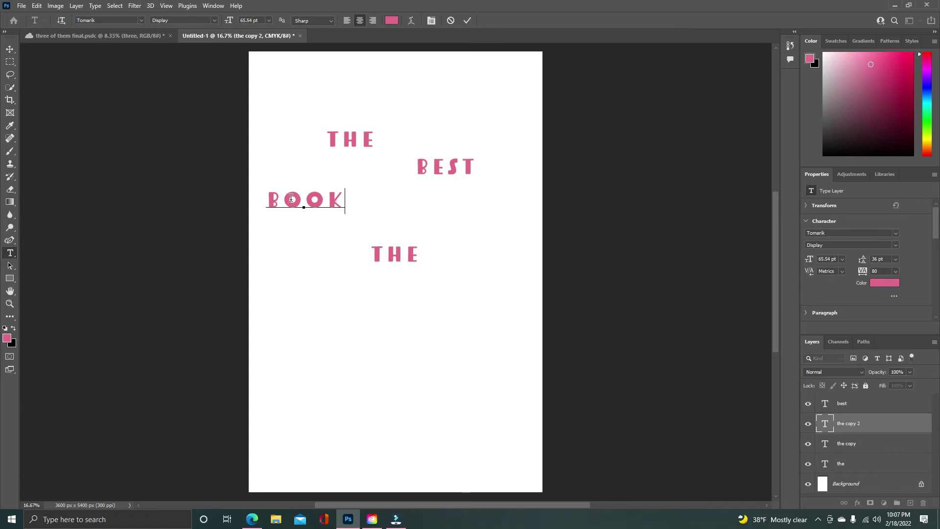
click(631, 268)
key(v)
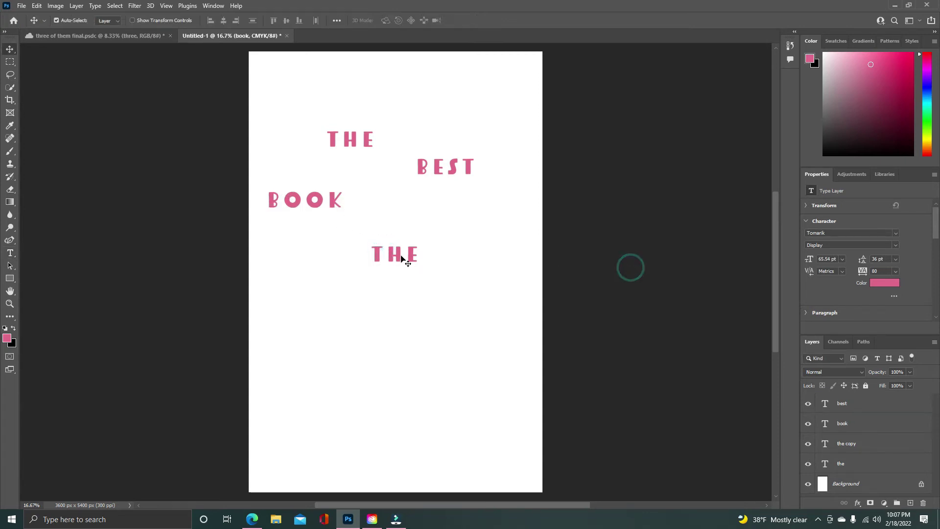
- Change the lowest THE copy to EVER and deselect the text
click(401, 256)
double_click(405, 251)
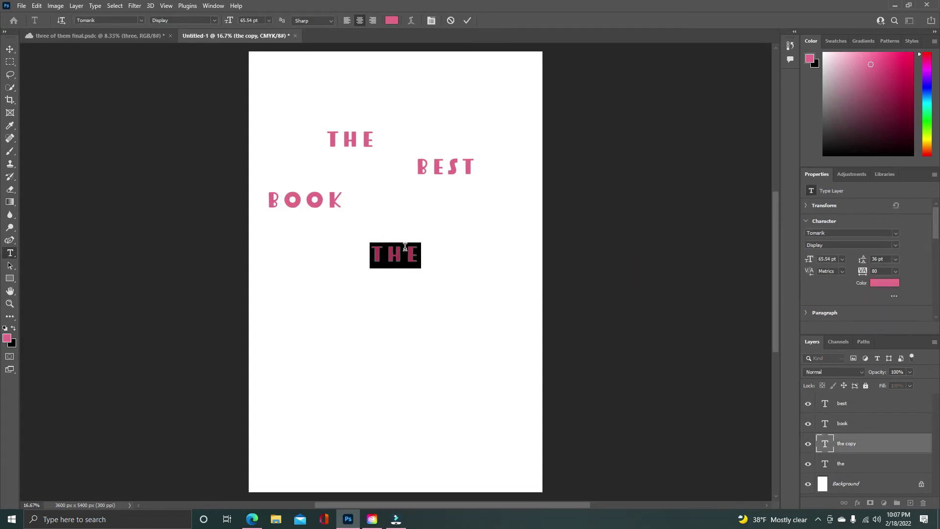
text(EVER)
click(623, 301)
key(v)
click(390, 257)
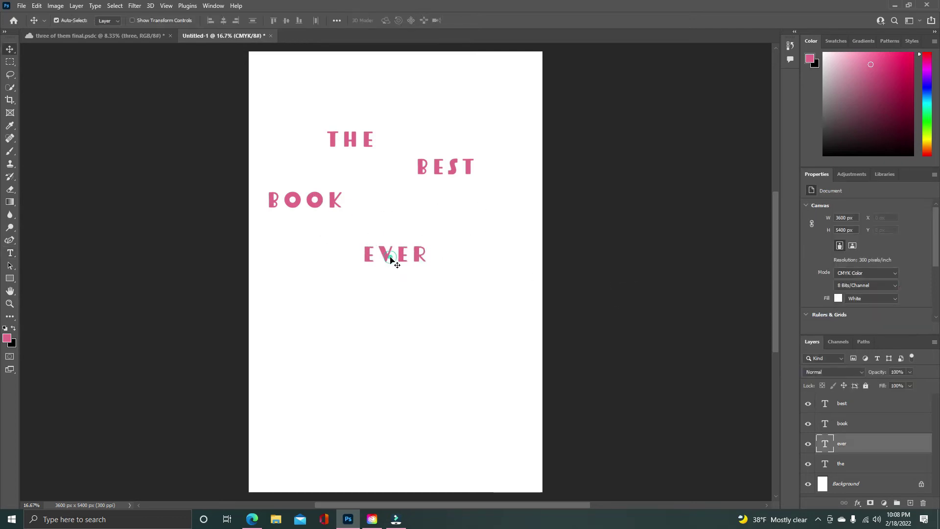
double_click(391, 257)
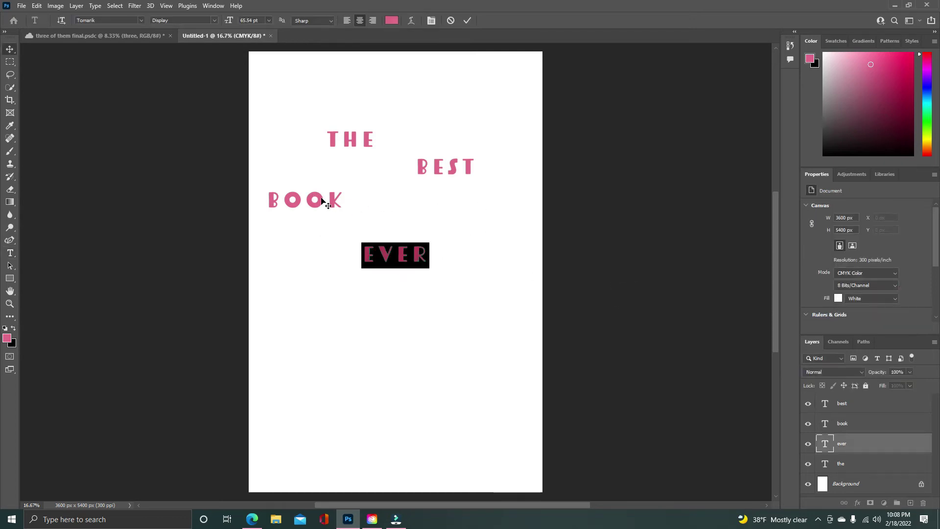
click(623, 233)
click(622, 234)
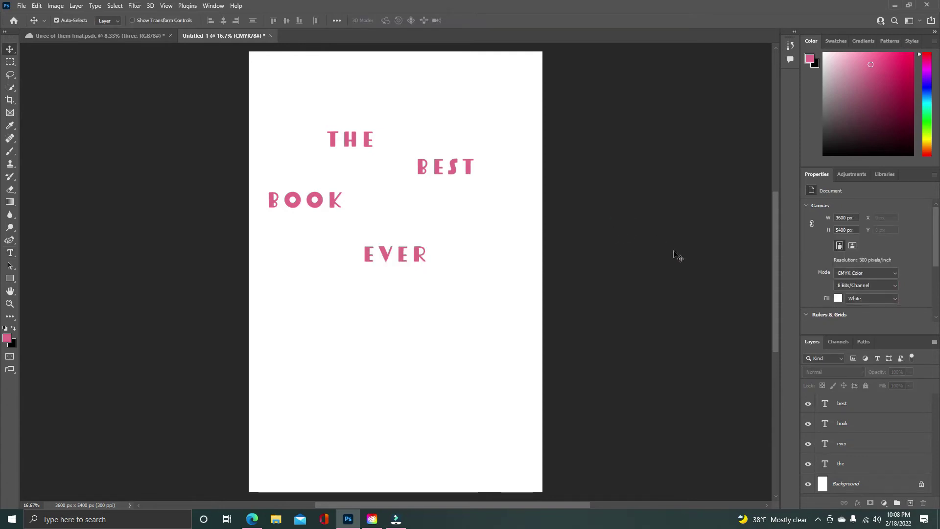
- Arrange THE and BEST side by side on one line with BOOK directly beneath THE
click(854, 425)
click(856, 449)
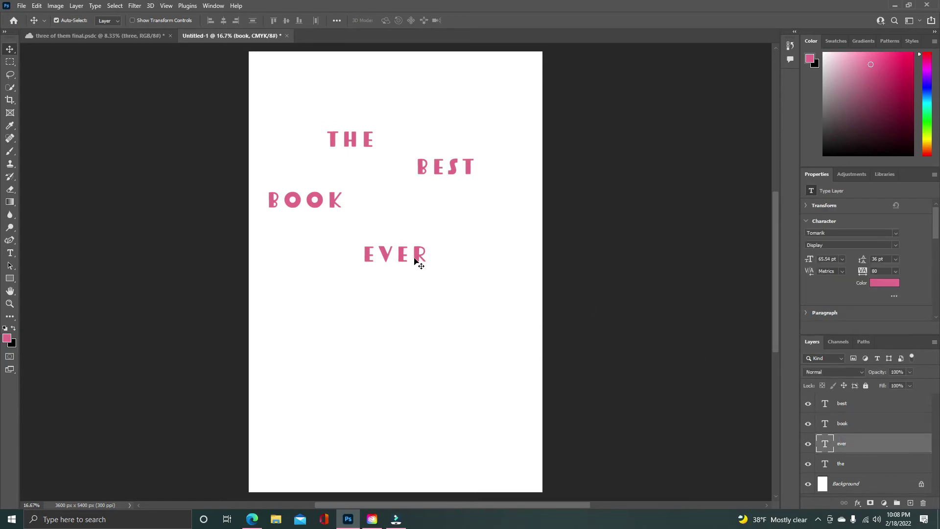
drag(349, 142, 344, 123)
drag(436, 165, 393, 110)
drag(331, 201, 387, 143)
- Scale the word BEST to about 220.79% and move it close beside THE
click(395, 126)
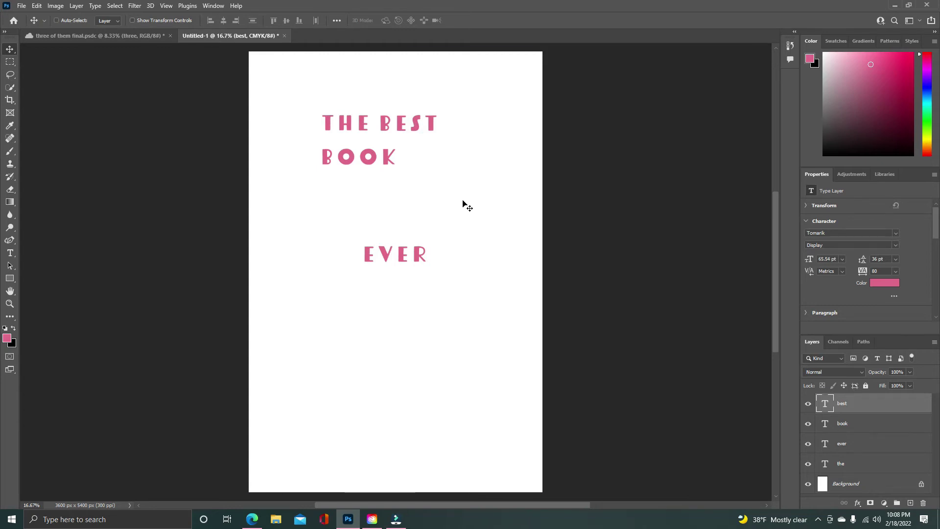
key(ctrl)
key(ctrl+t)
drag(439, 112, 514, 81)
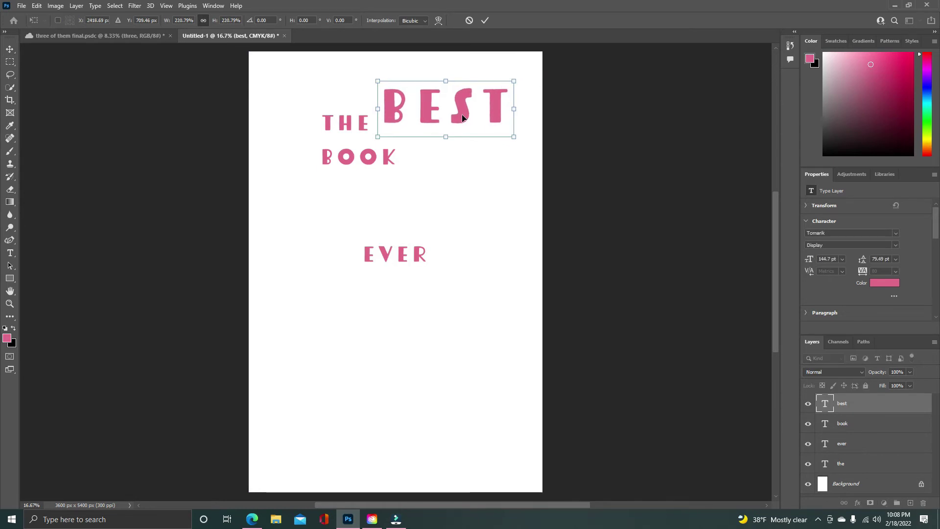
mouse_move(463, 117)
mouse_down()
mouse_move(457, 129)
mouse_move(455, 121)
mouse_up()
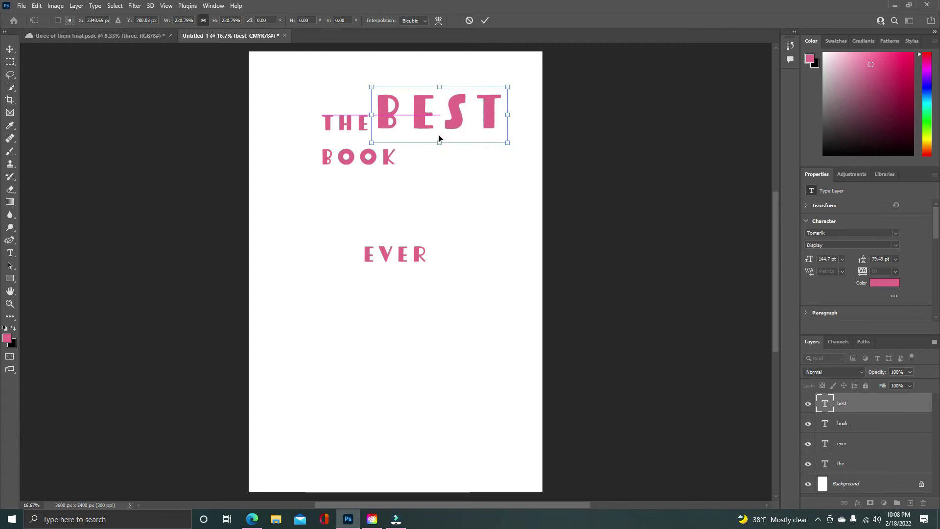
click(10, 49)
- Scale the word BOOK to about 160.33% and place it unrotated, centred on the page just above EVER
drag(352, 159, 355, 148)
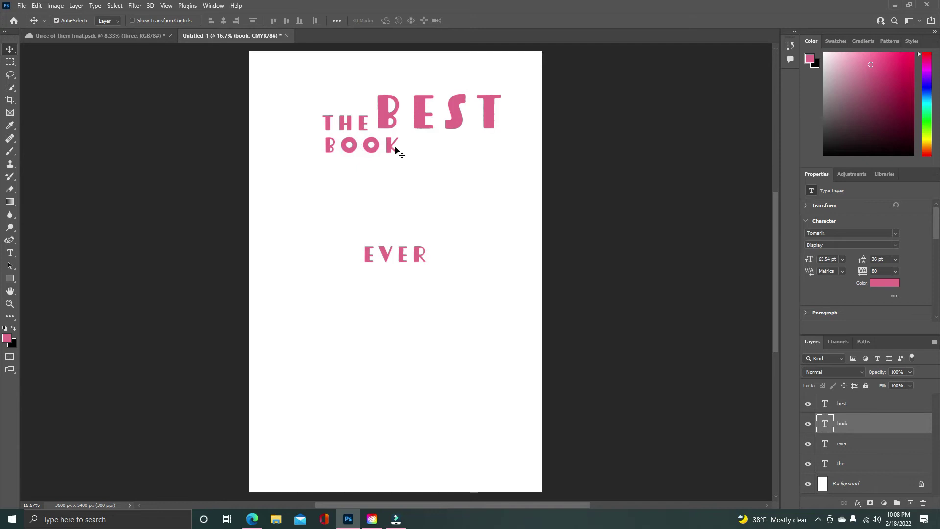
key(ctrl+t)
mouse_move(402, 161)
mouse_down()
mouse_move(440, 195)
mouse_move(449, 176)
mouse_move(413, 155)
mouse_up()
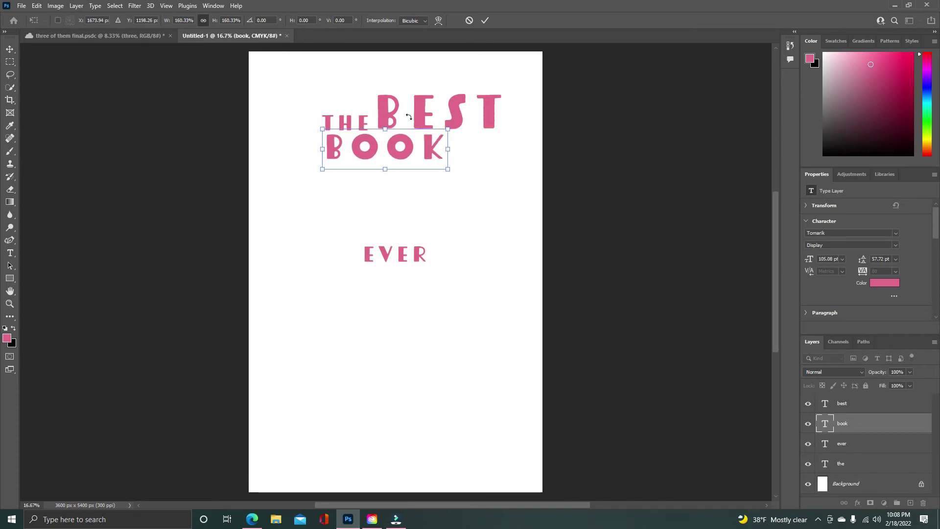
drag(397, 149, 407, 171)
drag(416, 116, 412, 116)
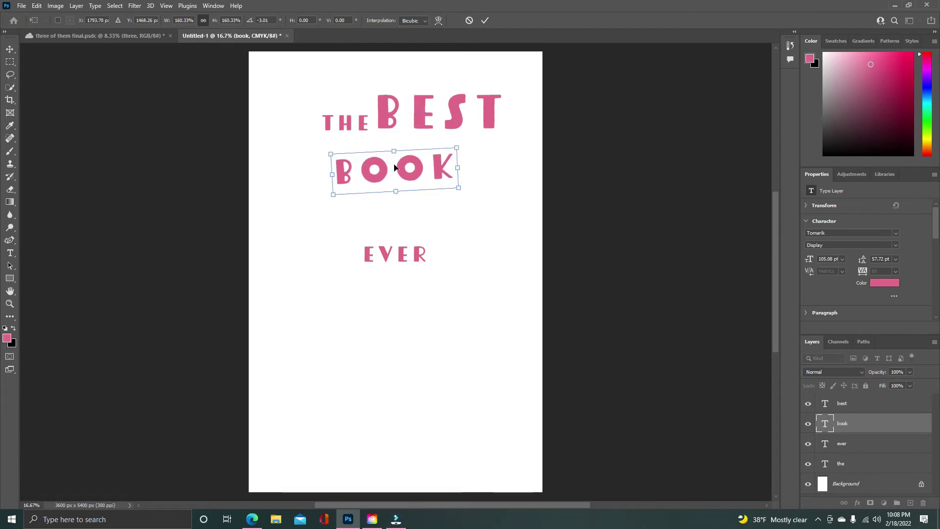
key(ctrl+z)
drag(404, 177, 408, 209)
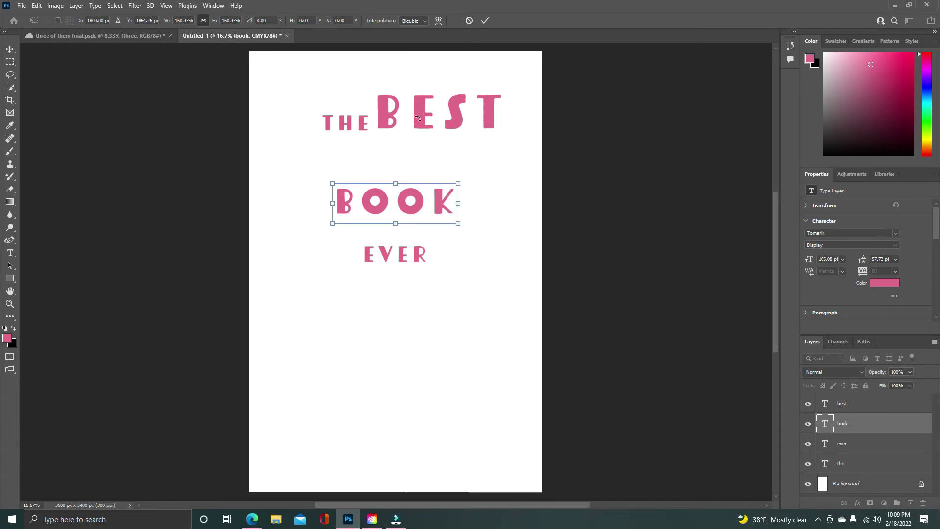
key(Return)
- Stack THE, BEST, BOOK and EVER tightly in one centred column
drag(429, 114, 389, 167)
drag(347, 123, 399, 134)
drag(408, 258, 412, 235)
drag(401, 133, 397, 133)
click(409, 206)
drag(409, 206, 411, 206)
click(505, 234)
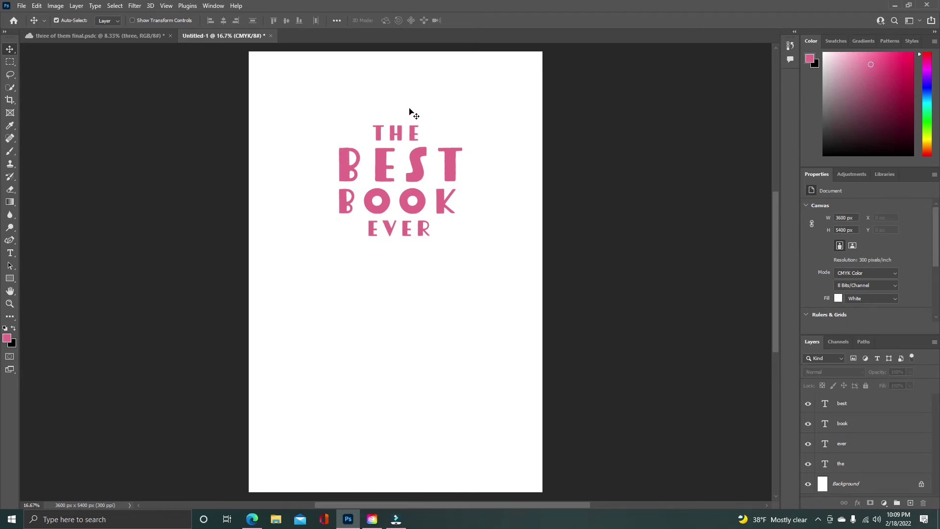
- Rearrange the words into a staggered title with THE beside BEST, BOOK beneath them and EVER offset to the lower right
drag(394, 139, 330, 140)
drag(386, 171, 410, 128)
drag(405, 204, 386, 169)
drag(409, 230, 439, 190)
drag(307, 77, 482, 214)
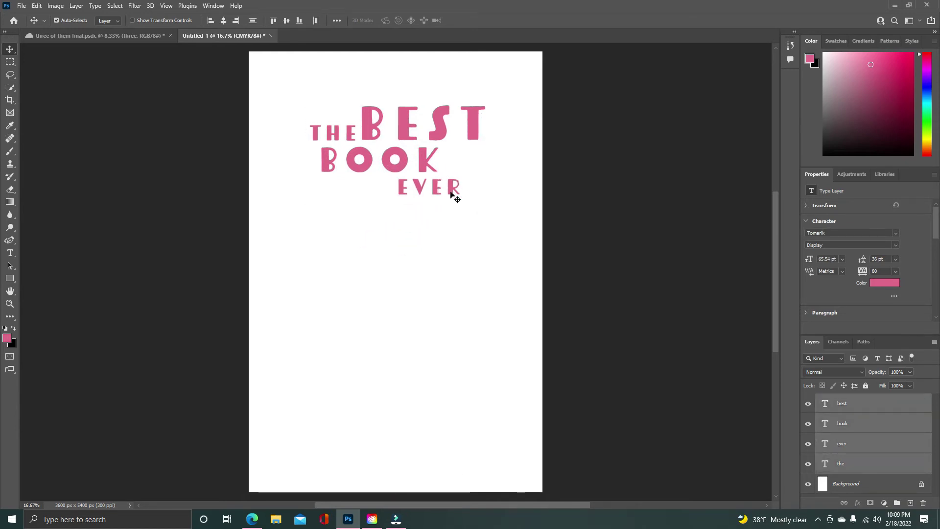
click(504, 256)
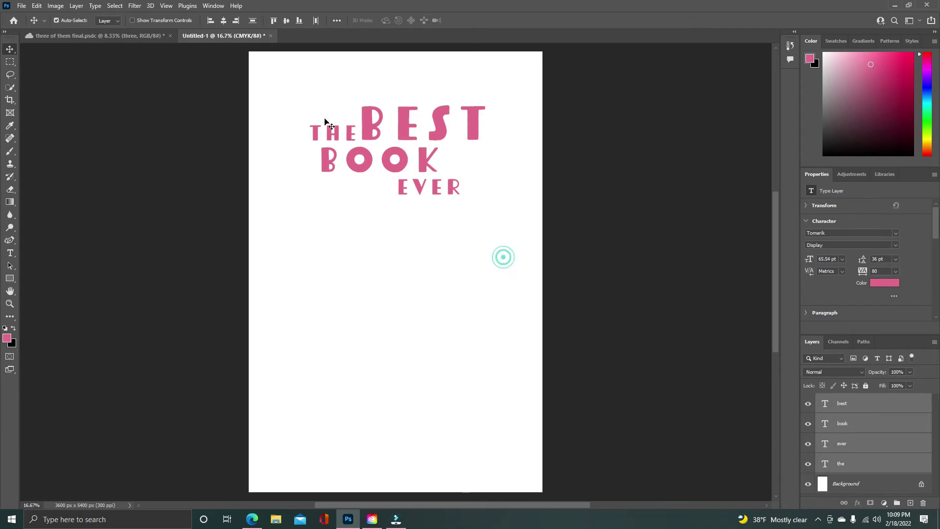
- Scale all four title words together to 141.67% and centre them horizontally in the upper part of the page
drag(278, 75, 490, 228)
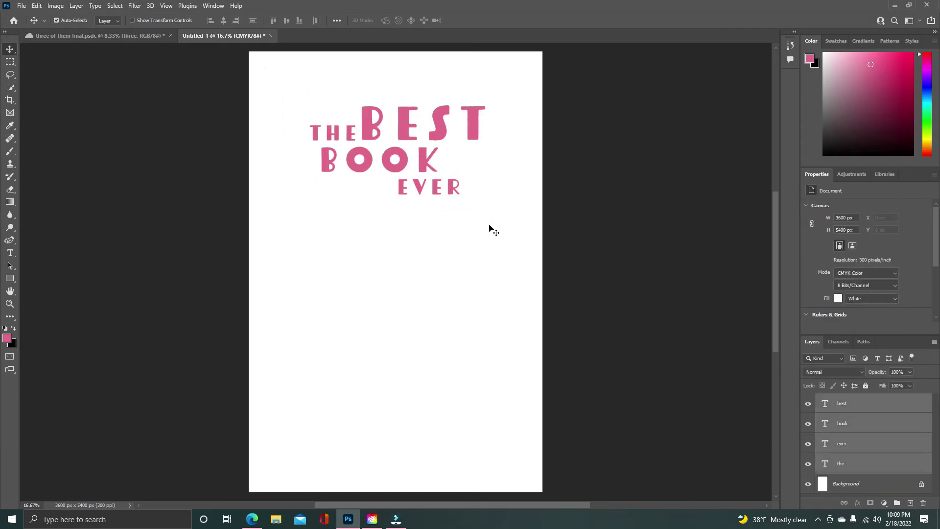
key(ctrl)
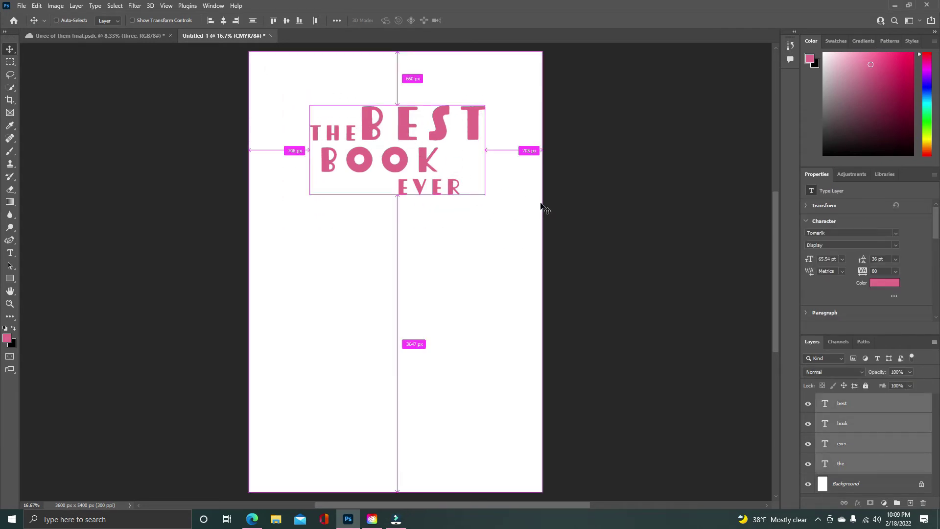
key(ctrl+t)
drag(456, 158, 424, 150)
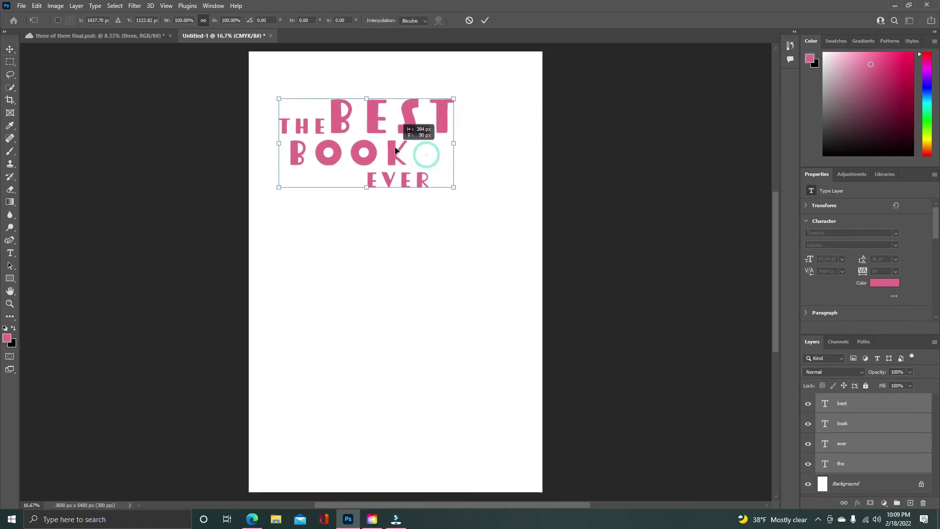
drag(455, 189, 528, 226)
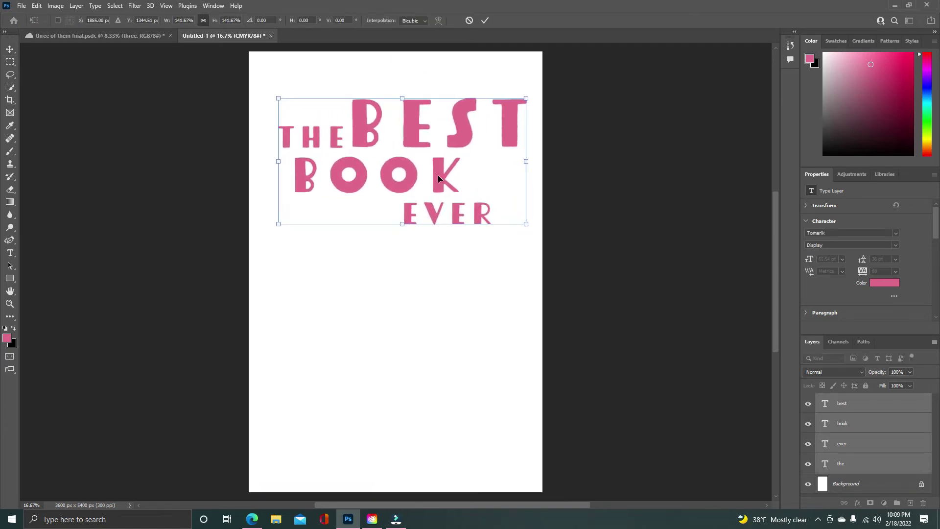
mouse_move(440, 188)
mouse_down()
mouse_move(429, 277)
mouse_move(425, 210)
mouse_move(432, 348)
mouse_move(431, 191)
mouse_up()
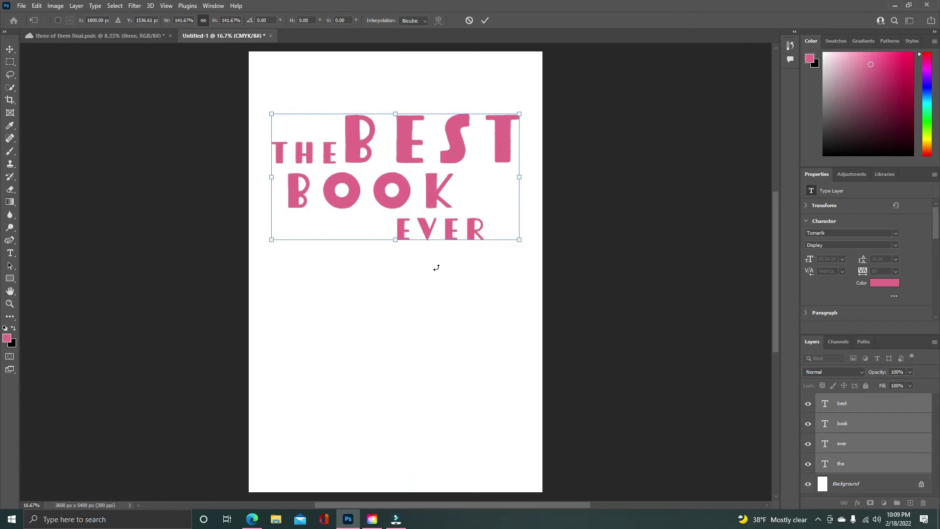
key(Return)
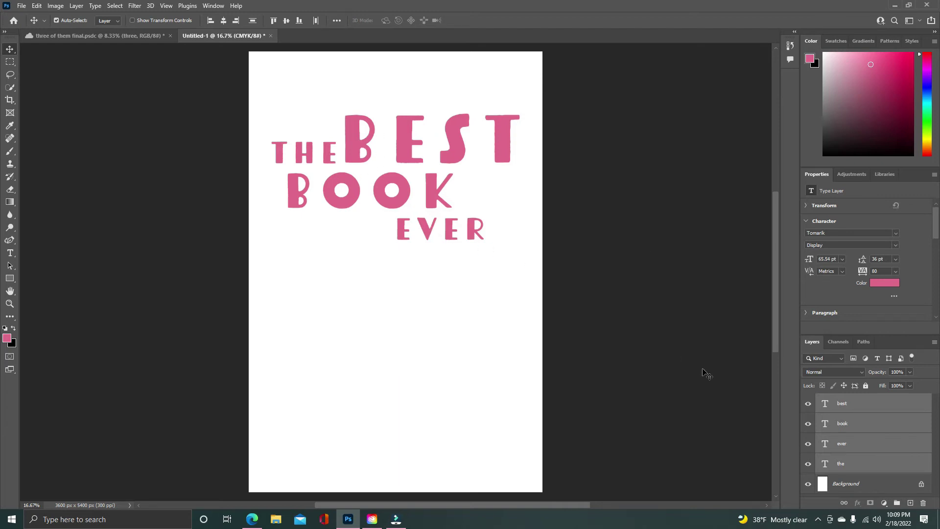
click(458, 286)
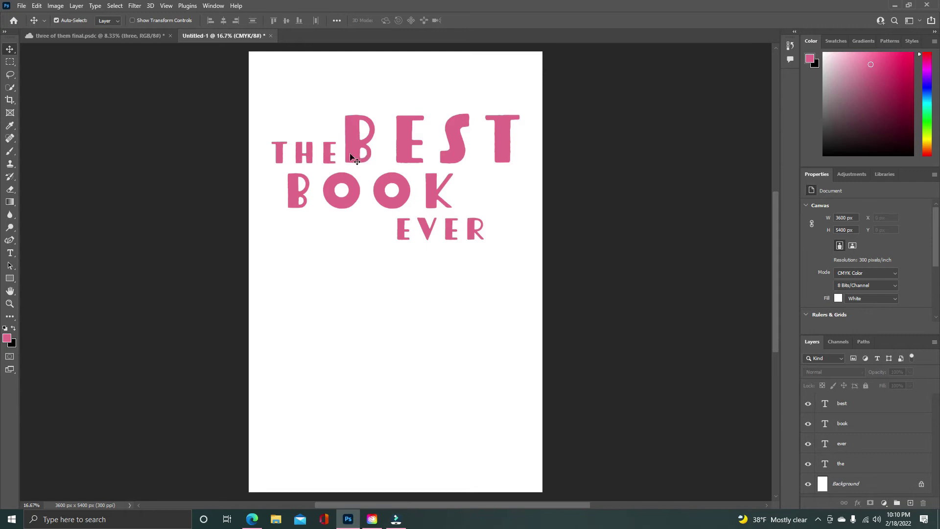
- Look through the font styles available for the word THE
click(311, 159)
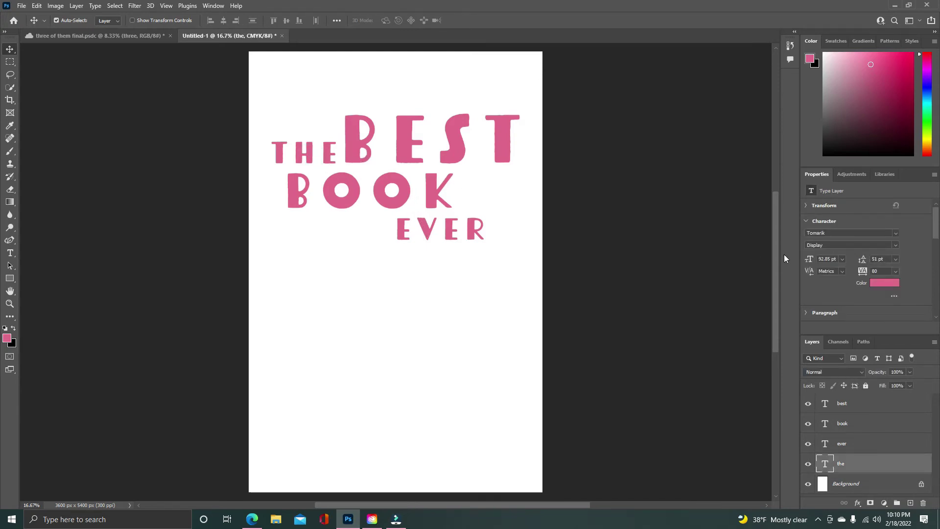
click(363, 140)
click(313, 159)
click(896, 247)
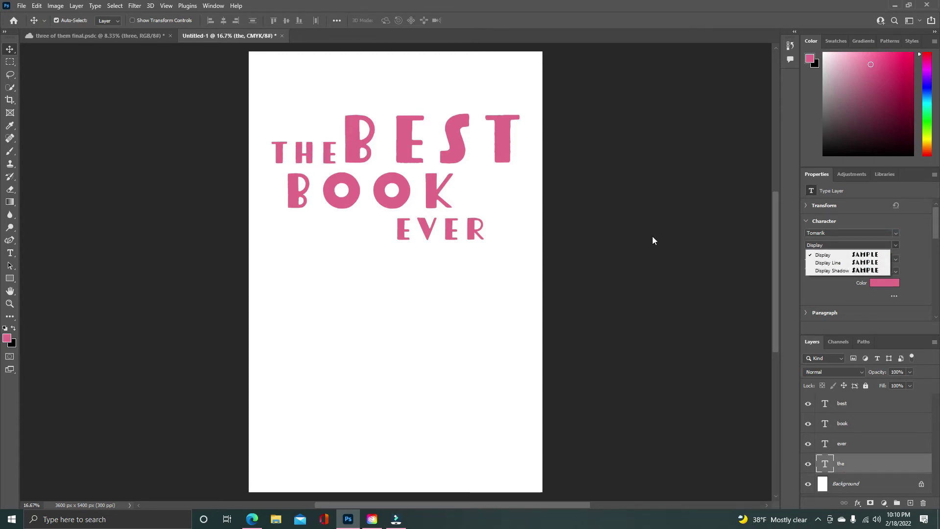
click(332, 238)
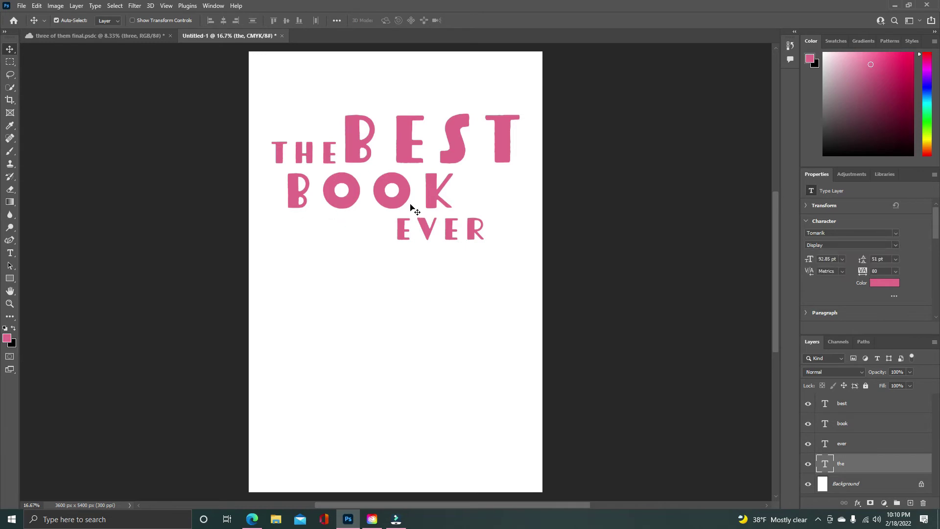
drag(274, 79, 523, 267)
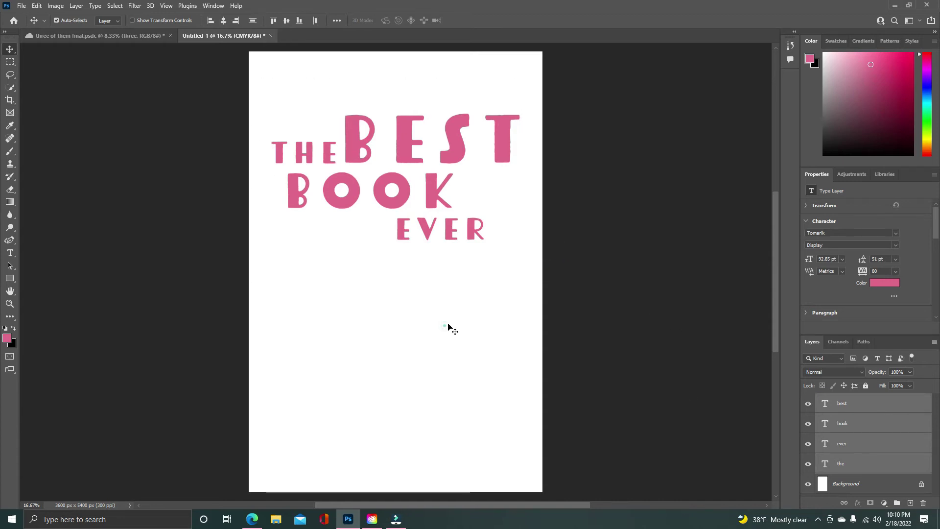
click(447, 328)
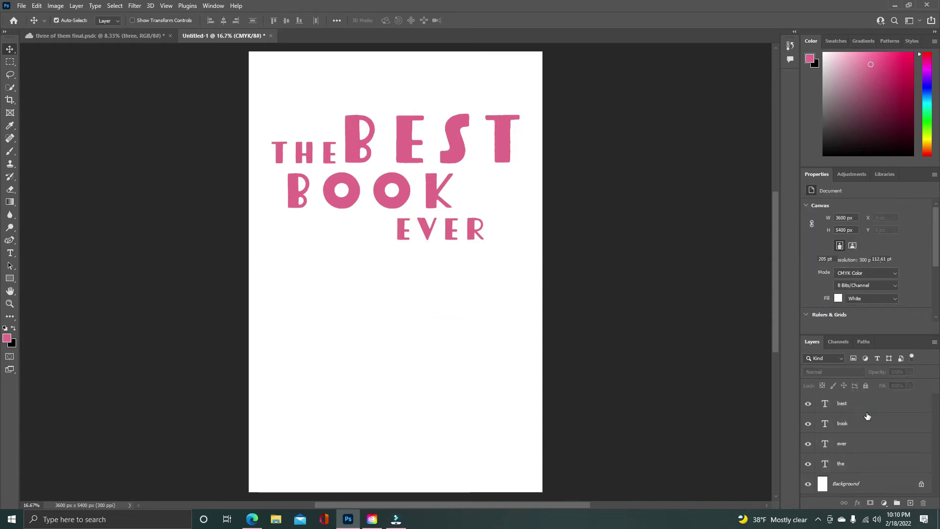
click(865, 409)
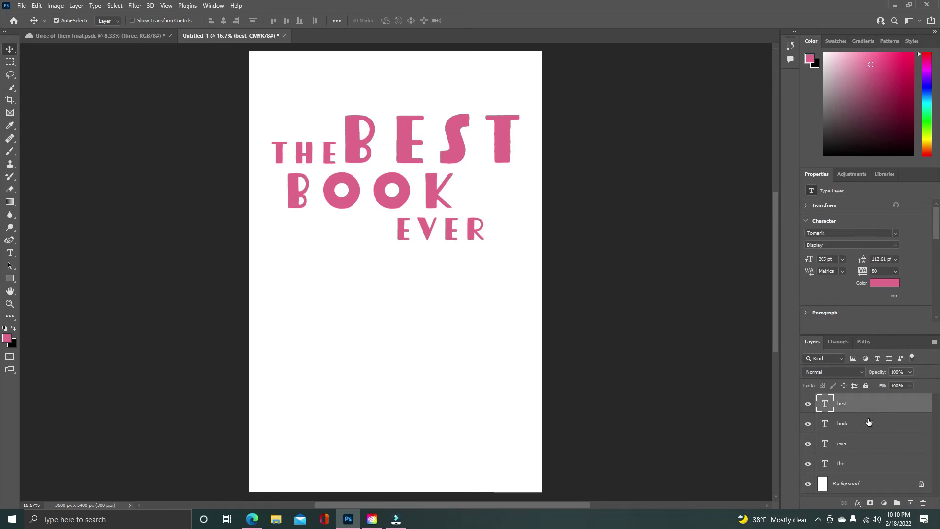
shift+click(864, 423)
shift+click(863, 443)
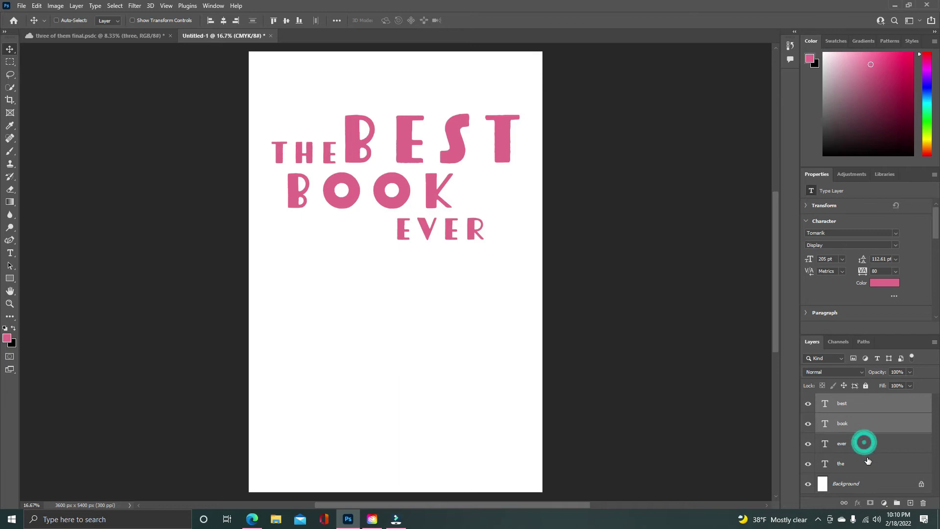
shift+click(867, 458)
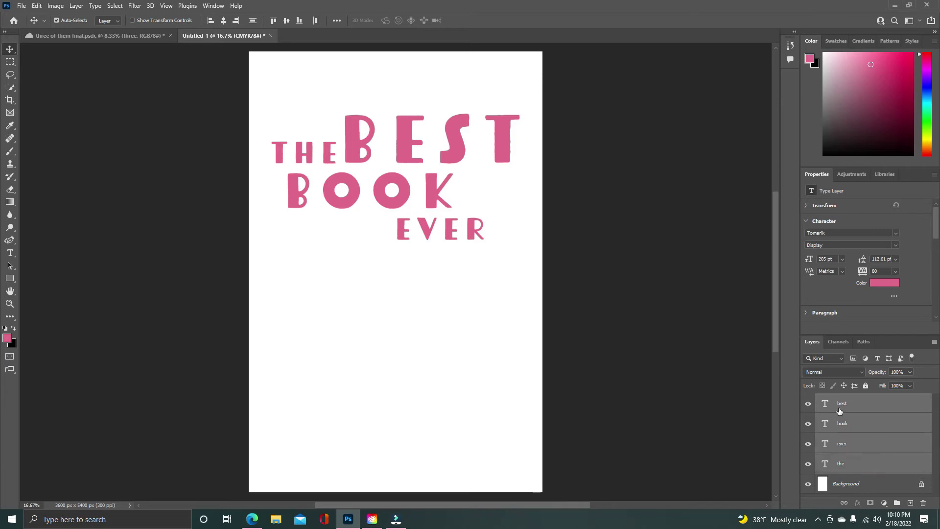
click(651, 301)
- Group the best, book, ever and the text layers into one folder
click(857, 402)
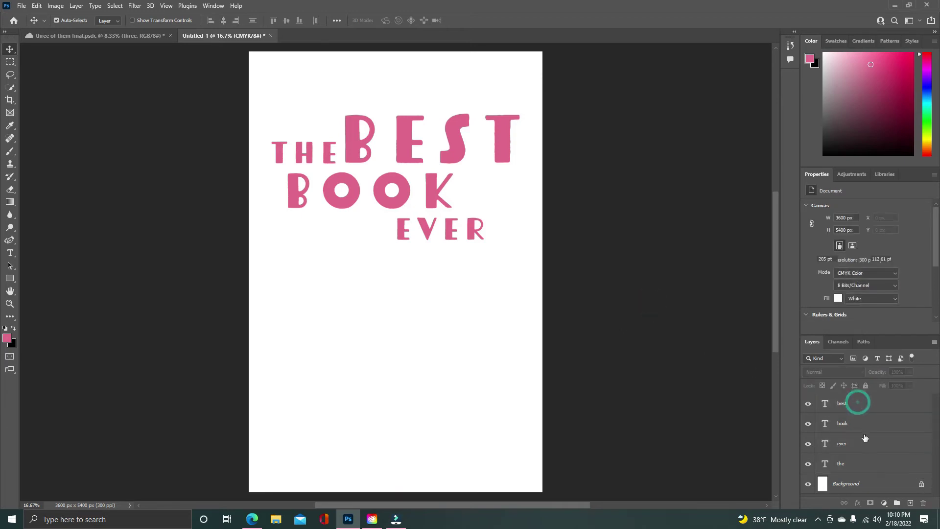
shift+click(868, 463)
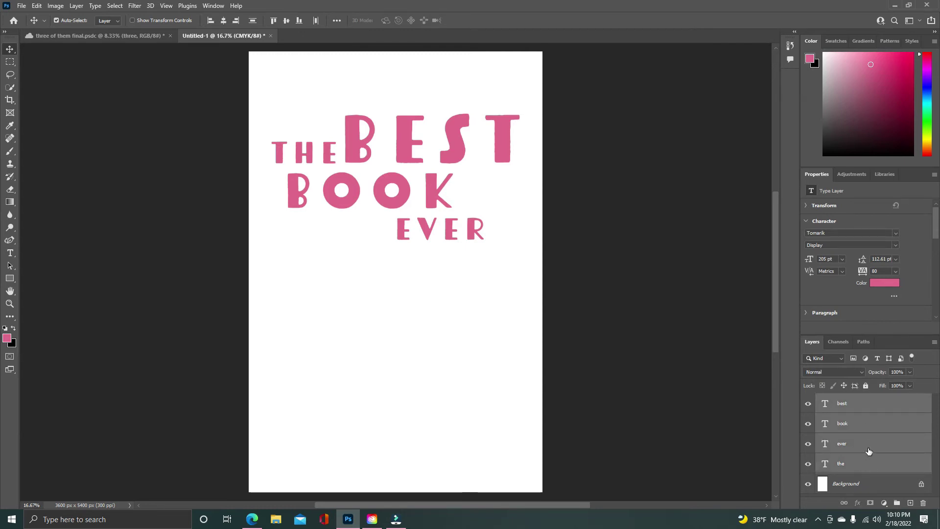
drag(876, 438, 897, 504)
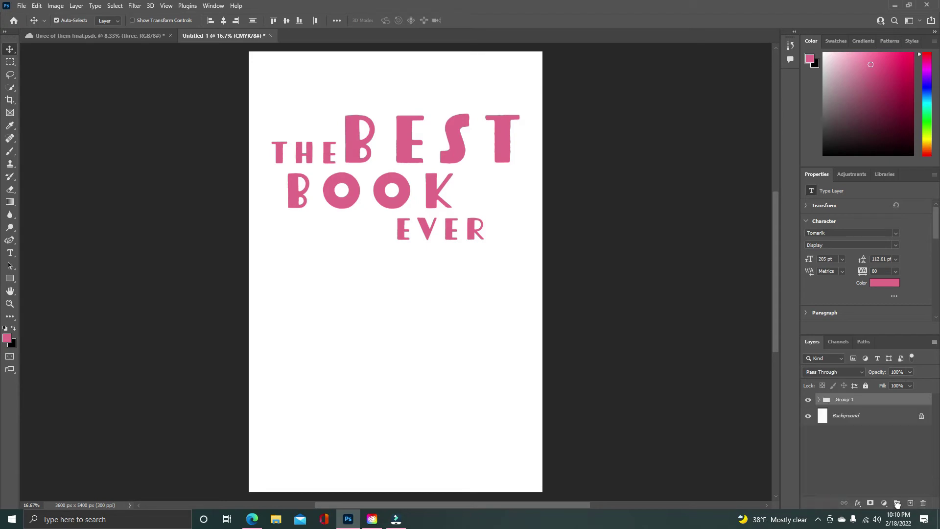
click(681, 405)
- Try a Drop Shadow layer effect on the whole title group
click(871, 400)
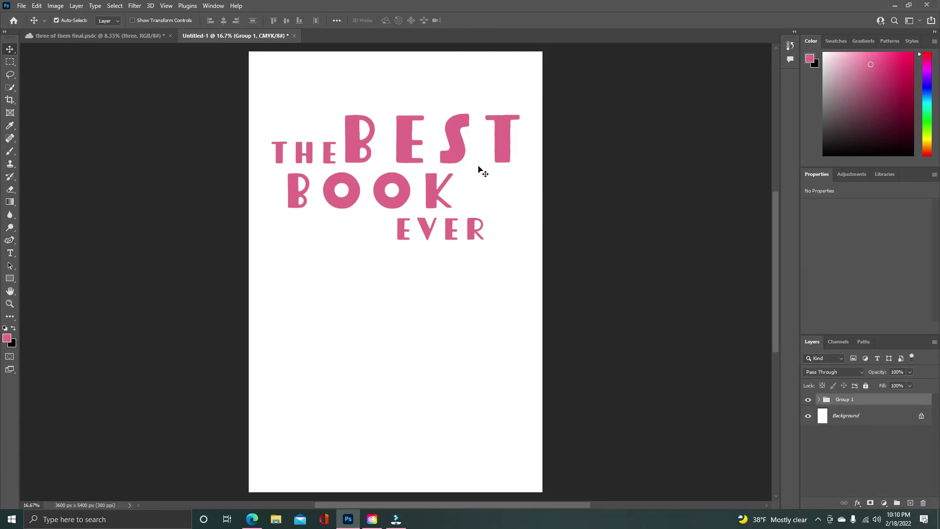
click(858, 504)
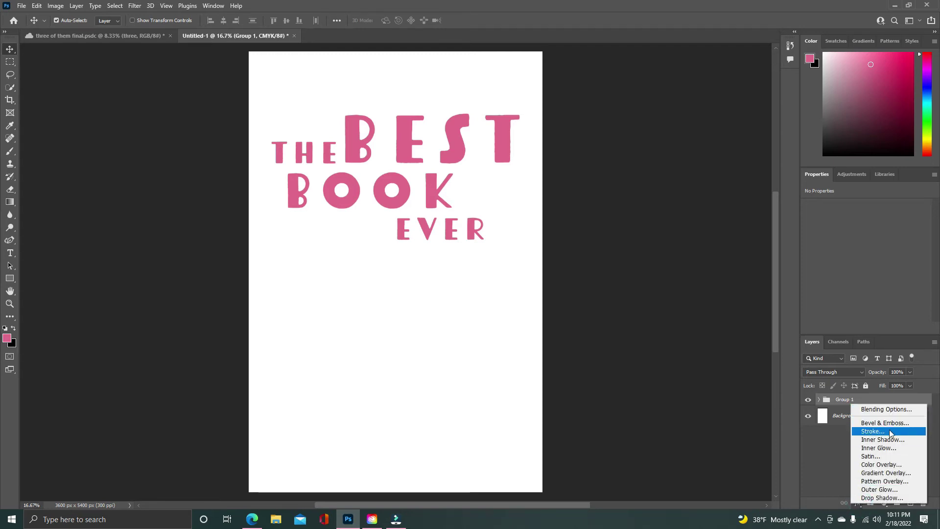
click(882, 498)
drag(702, 101, 740, 102)
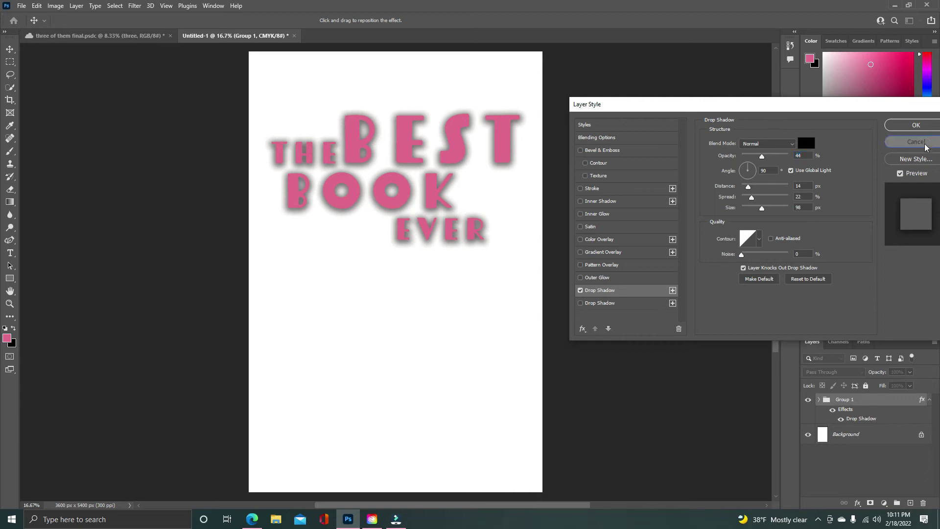
click(911, 142)
- Switch to the three of them final document and open the layer effect choices for the word THREE
click(133, 35)
click(353, 181)
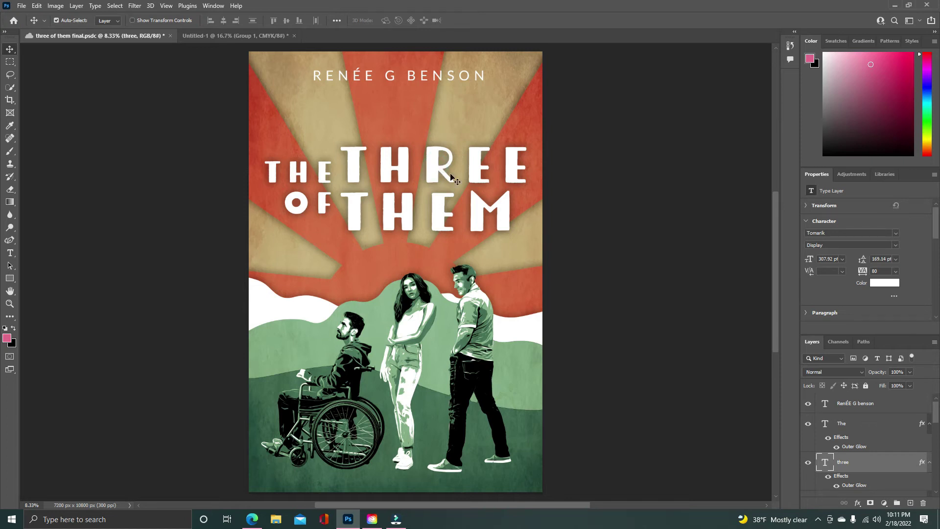
click(858, 503)
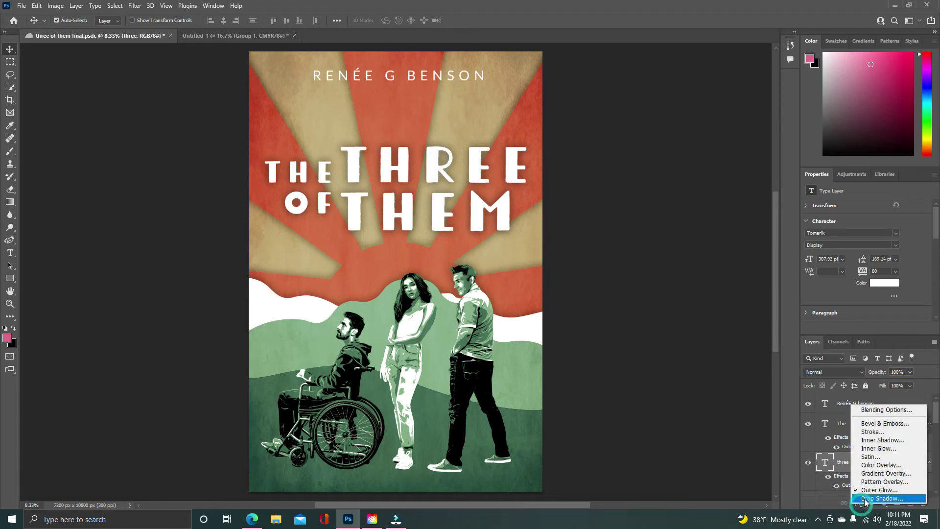
- Compare the "three" title text with its Outer Glow effect switched off and on, and keep the glow enabled
click(874, 490)
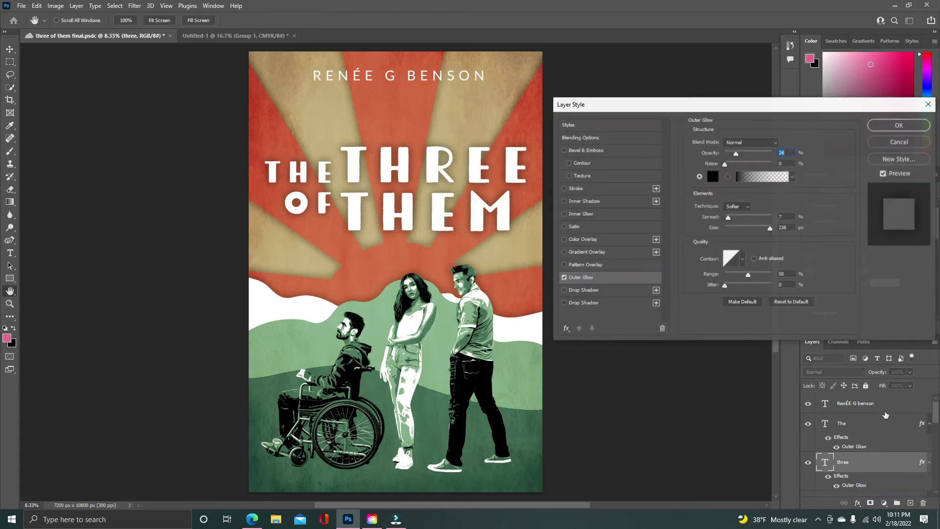
click(564, 278)
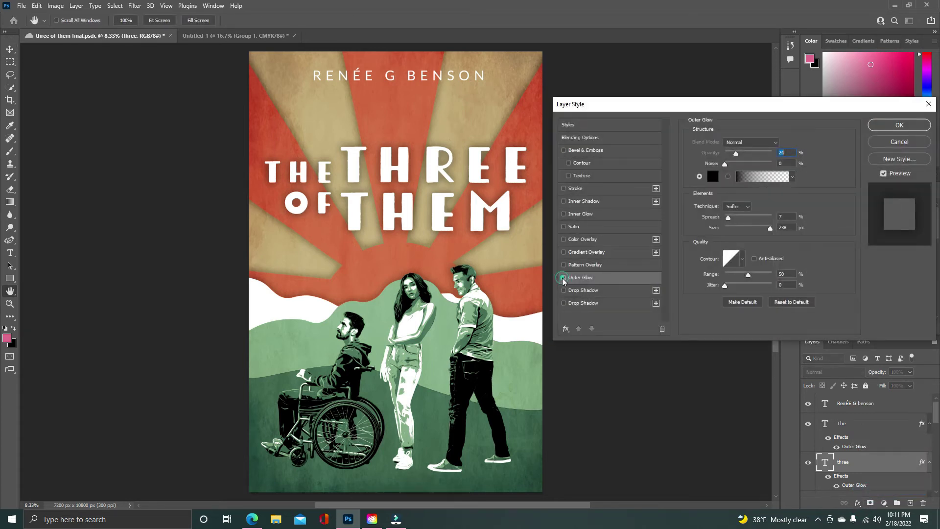
click(564, 277)
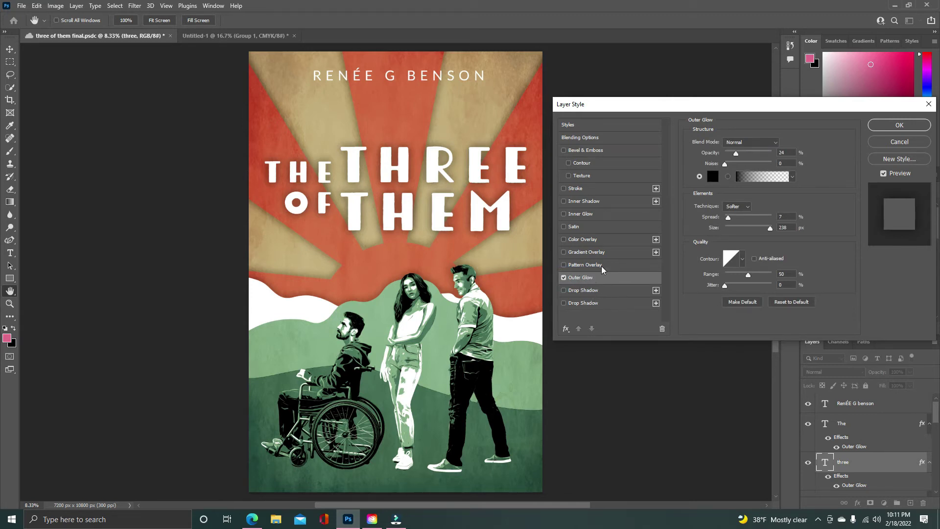
click(564, 278)
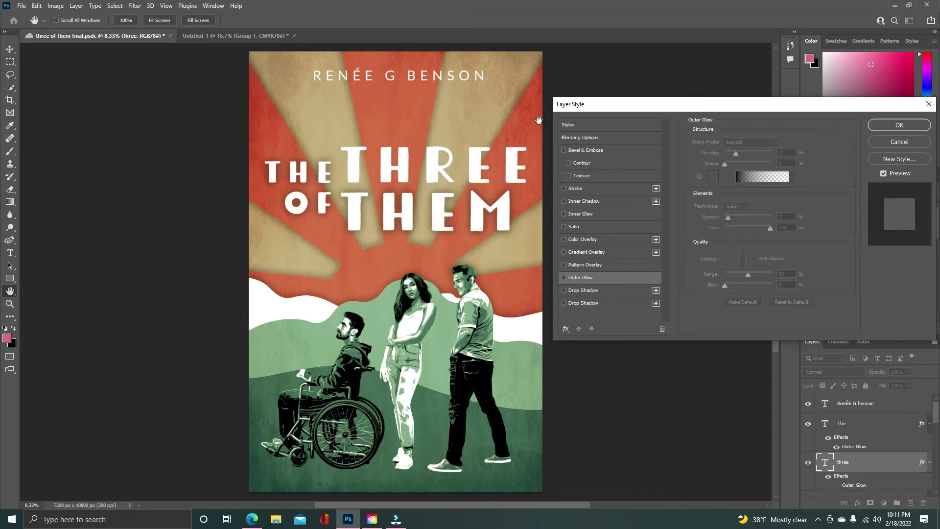
click(564, 277)
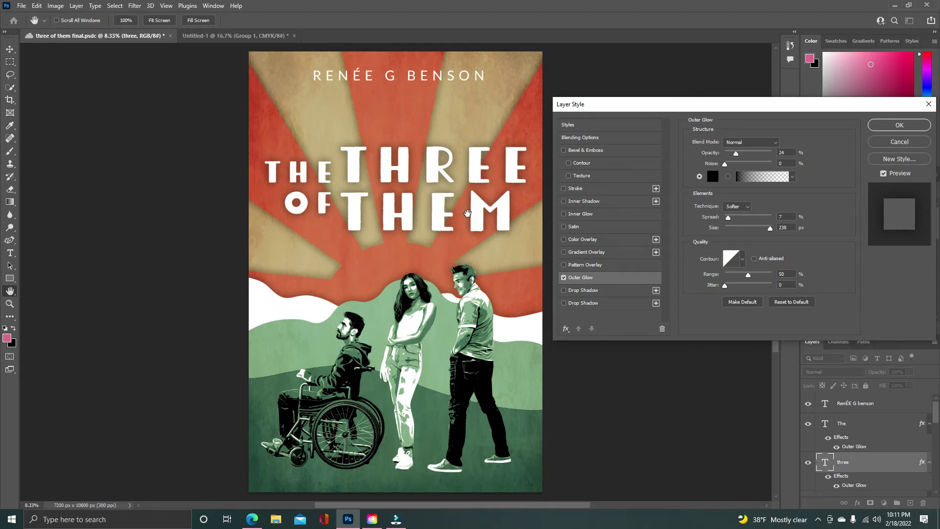
click(900, 125)
- Switch to the Untitled-1 document and add a Drop Shadow effect to the whole Group 1 title group
click(266, 35)
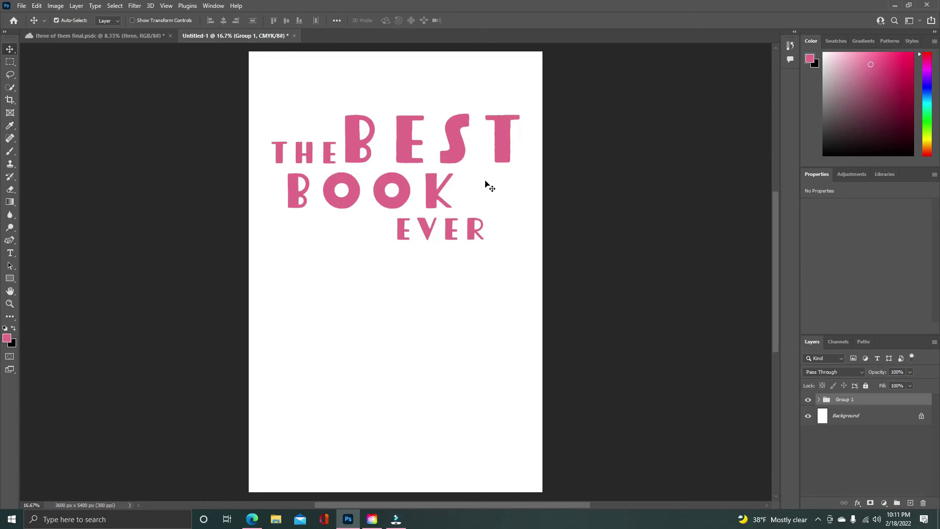
click(452, 155)
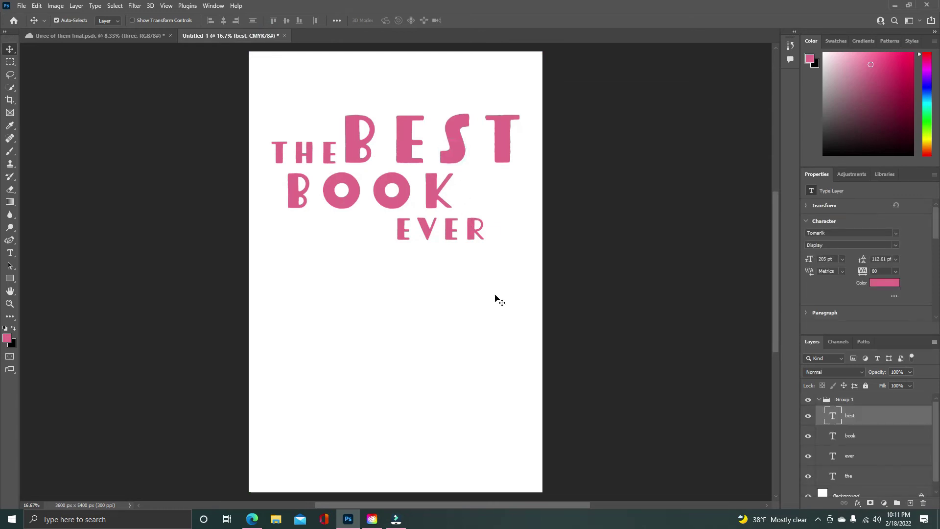
click(499, 300)
click(886, 399)
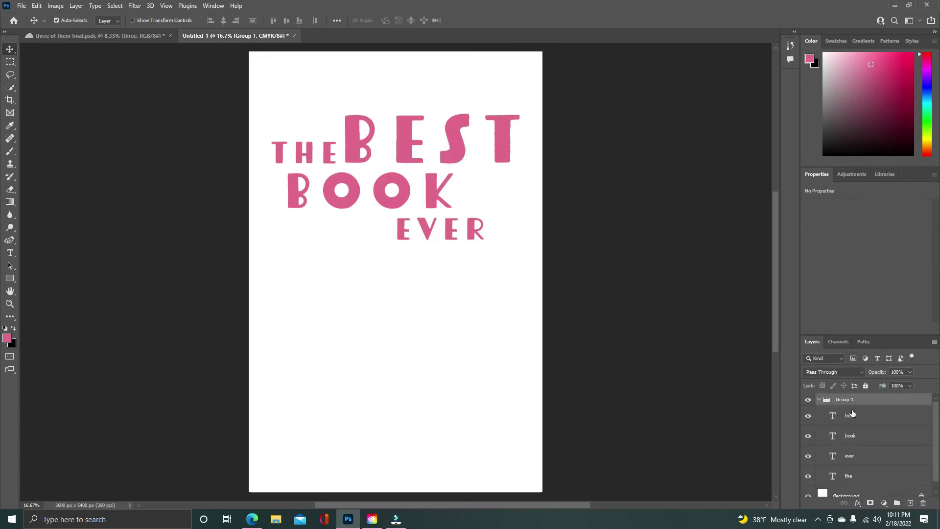
click(819, 399)
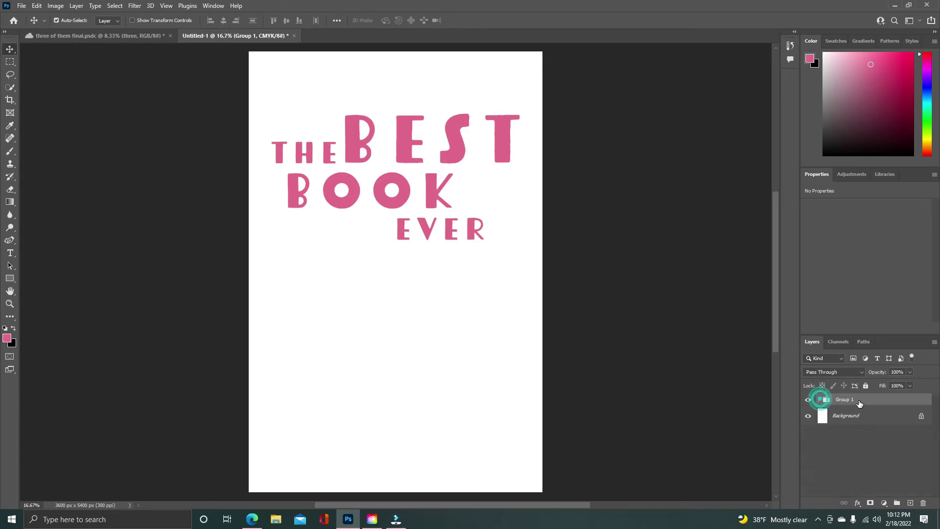
click(858, 504)
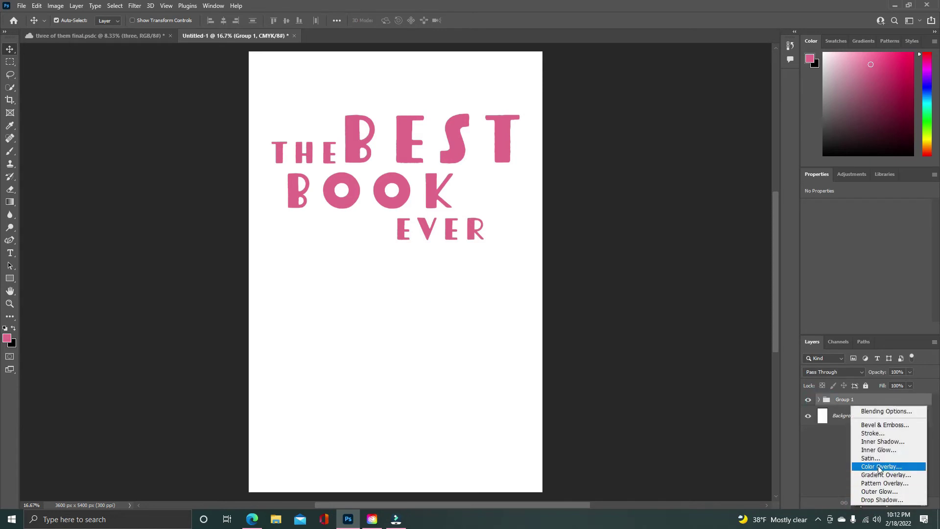
click(890, 500)
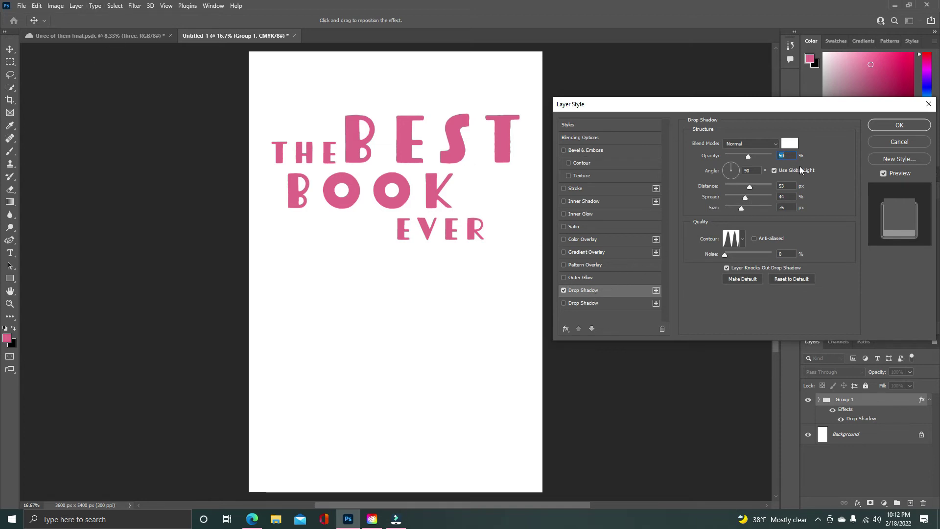
- Set the drop shadow's colour to black (000000) and its opacity to 49%
click(787, 143)
drag(682, 171, 667, 289)
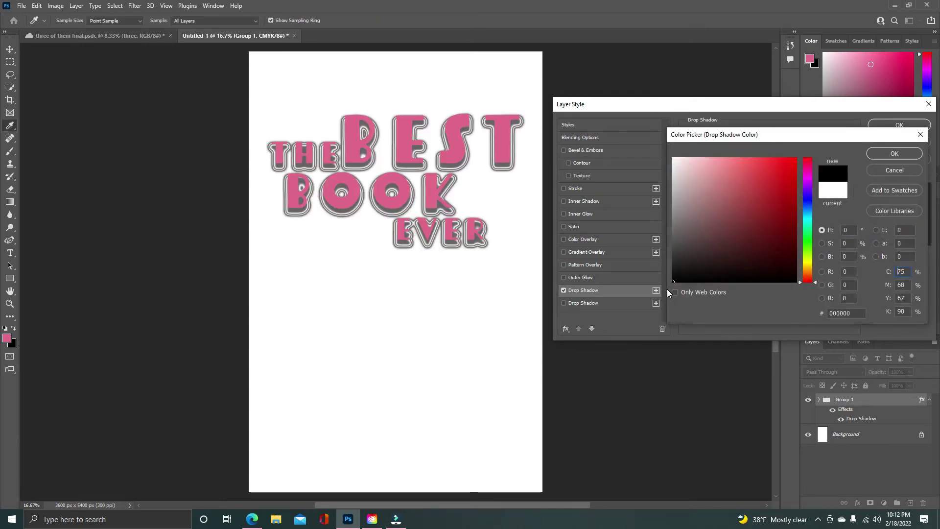
click(894, 154)
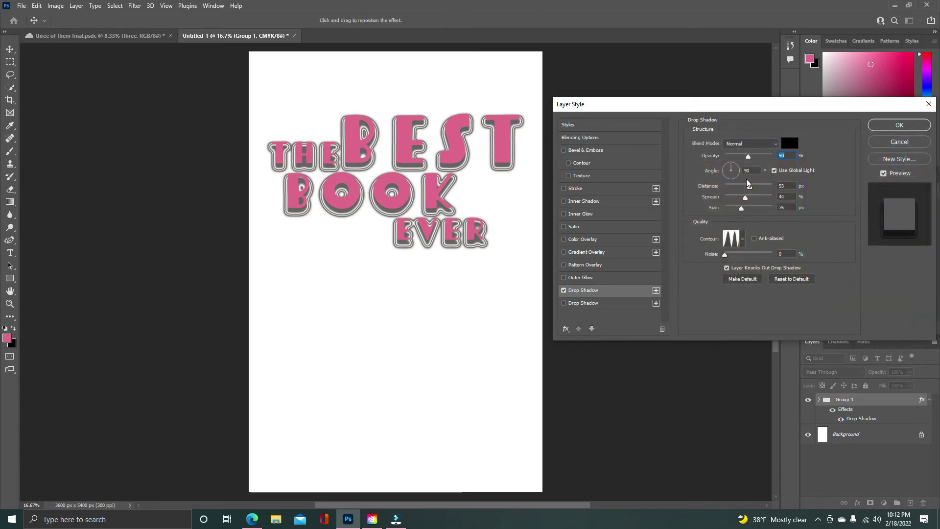
drag(748, 156, 769, 154)
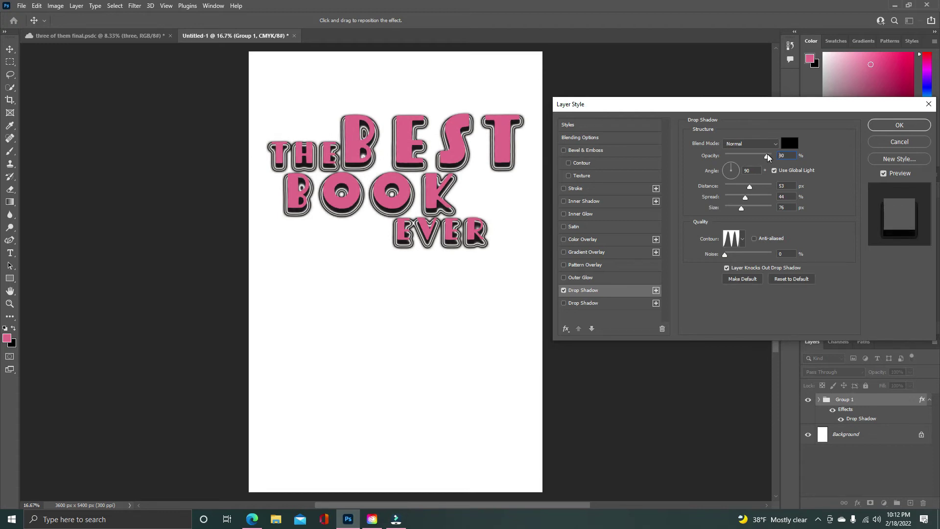
drag(767, 154, 749, 155)
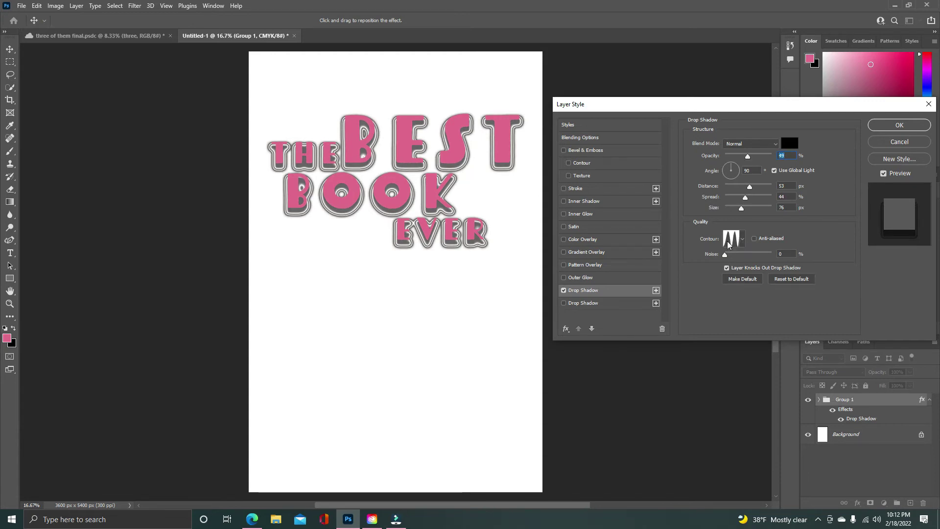
- Try a jagged double-peak contour on the drop shadow and settle on the straight diagonal contour preset
click(742, 239)
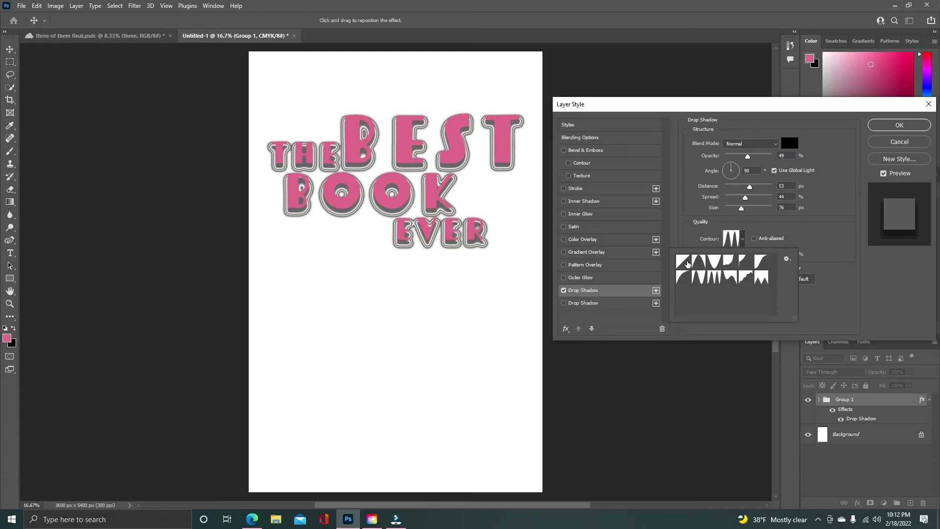
click(683, 261)
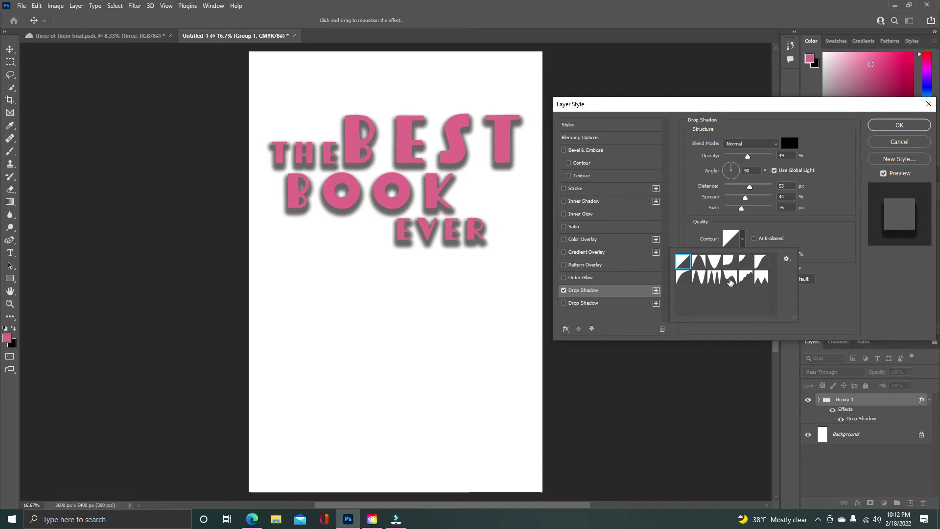
click(762, 277)
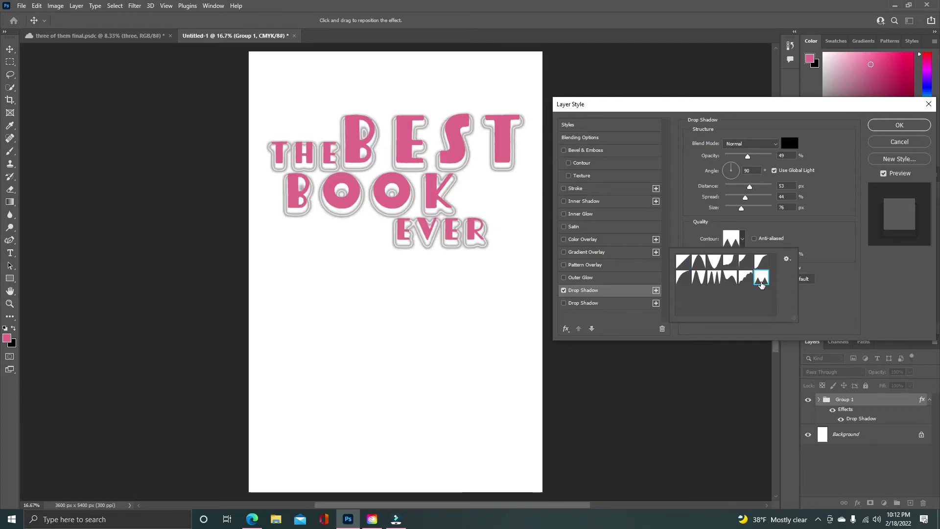
click(683, 262)
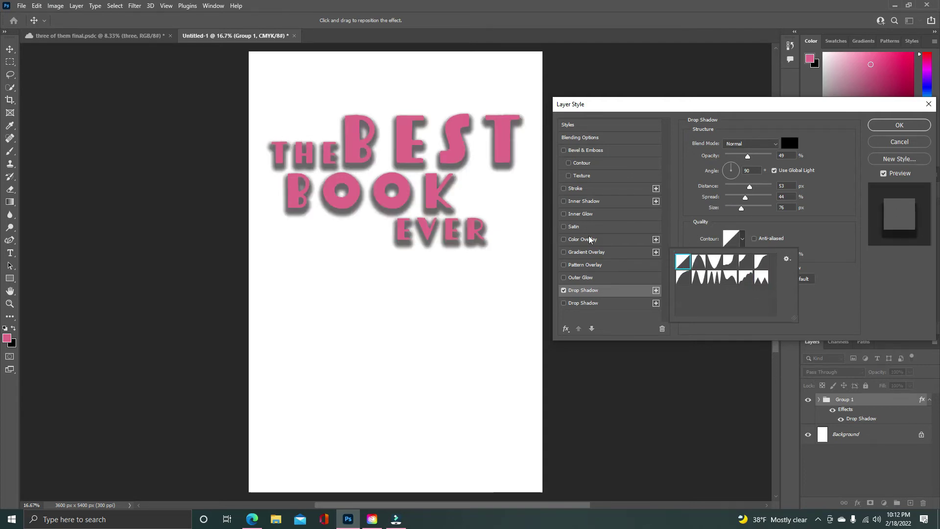
click(821, 231)
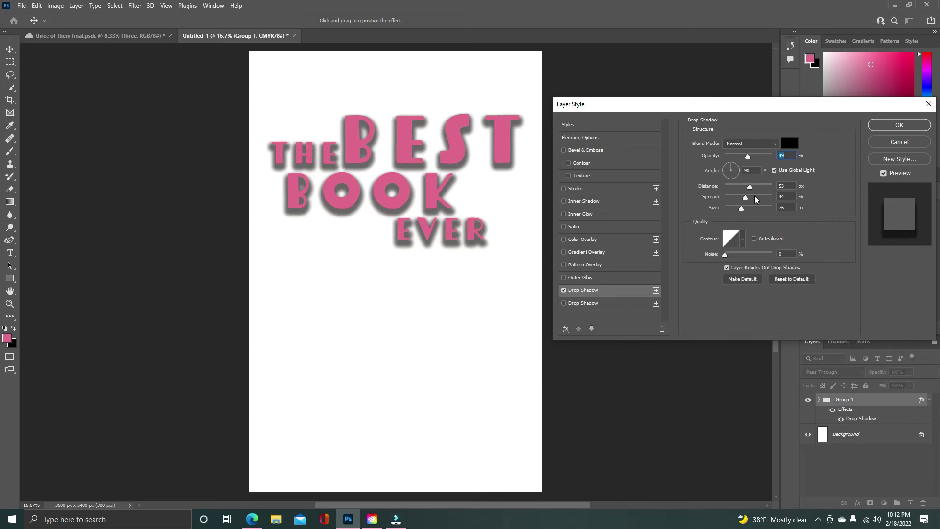
click(742, 239)
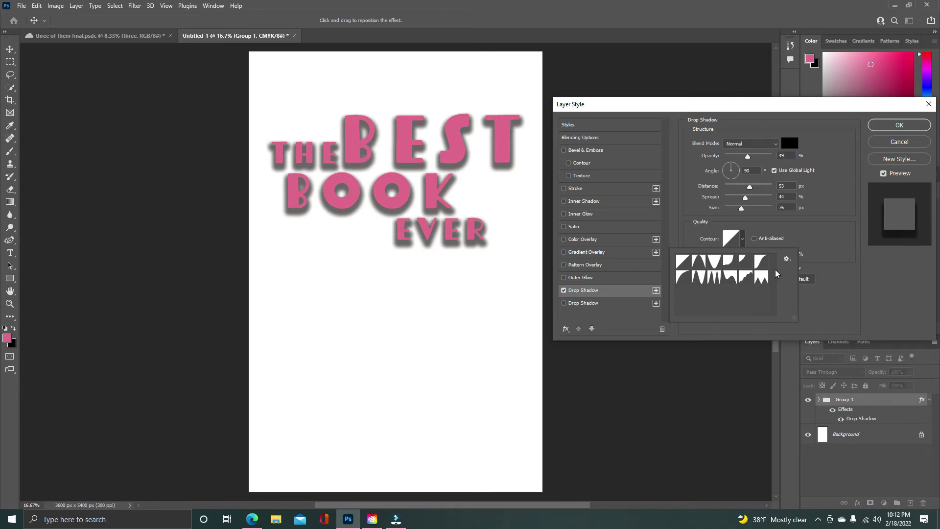
click(817, 241)
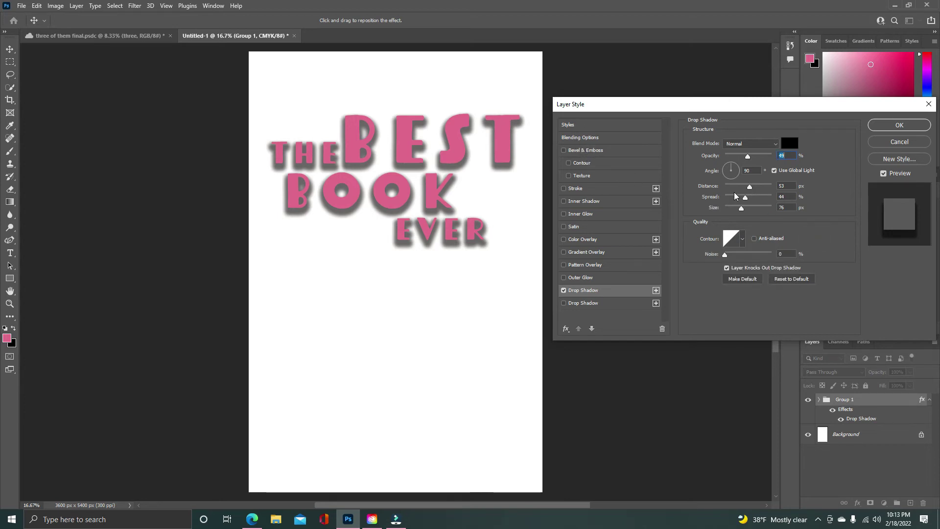
- Set the drop shadow's distance to 51 px, spread to 31% and size to 120 px
mouse_move(751, 187)
mouse_down()
mouse_move(720, 188)
mouse_move(775, 190)
mouse_move(730, 188)
mouse_move(747, 186)
mouse_up()
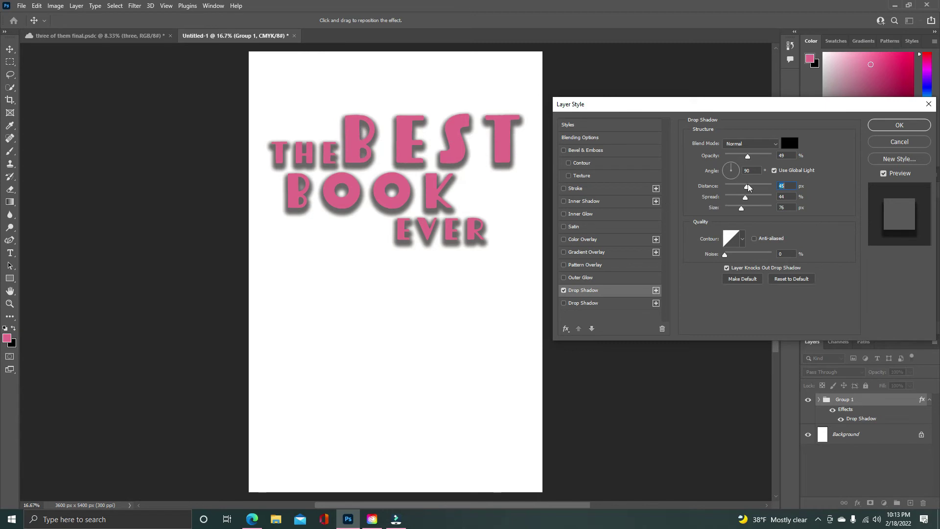
drag(750, 187, 750, 209)
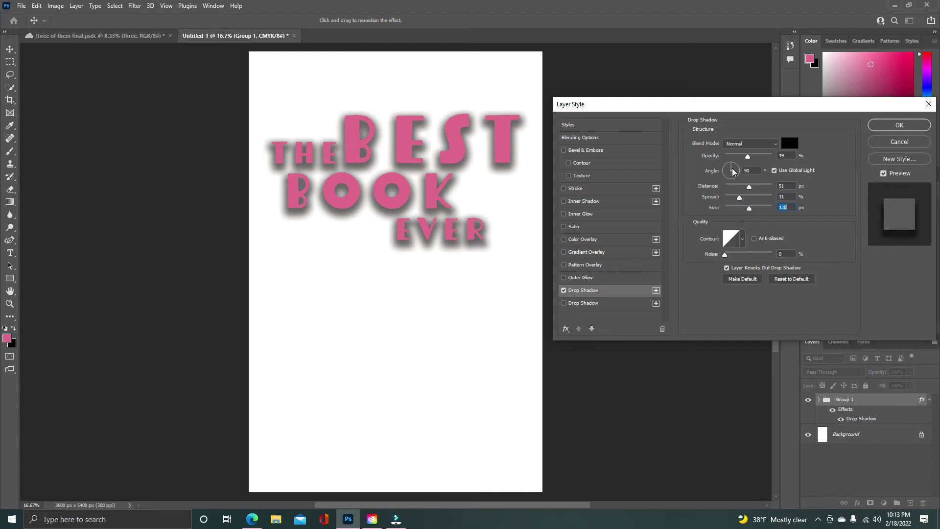
- Enable Outer Glow on Group 1, disable its Drop Shadow and open the Outer Glow settings
click(564, 278)
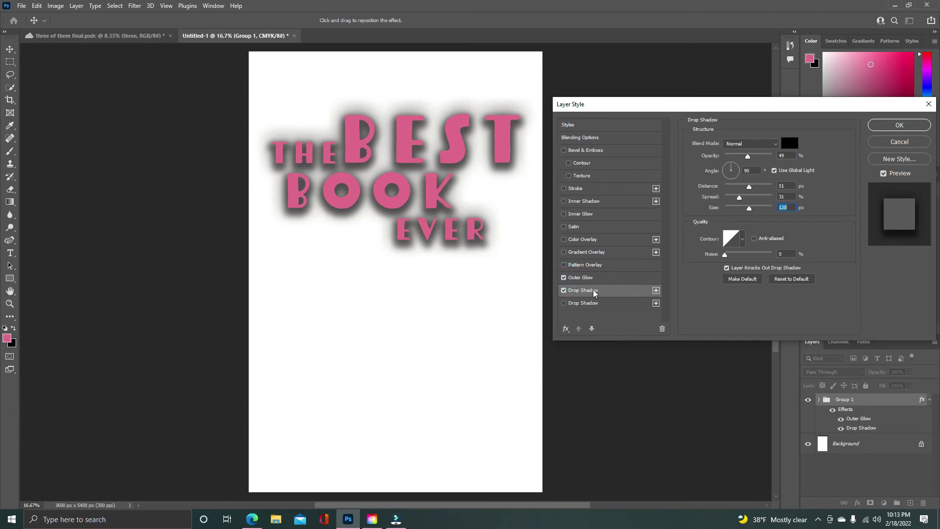
click(564, 291)
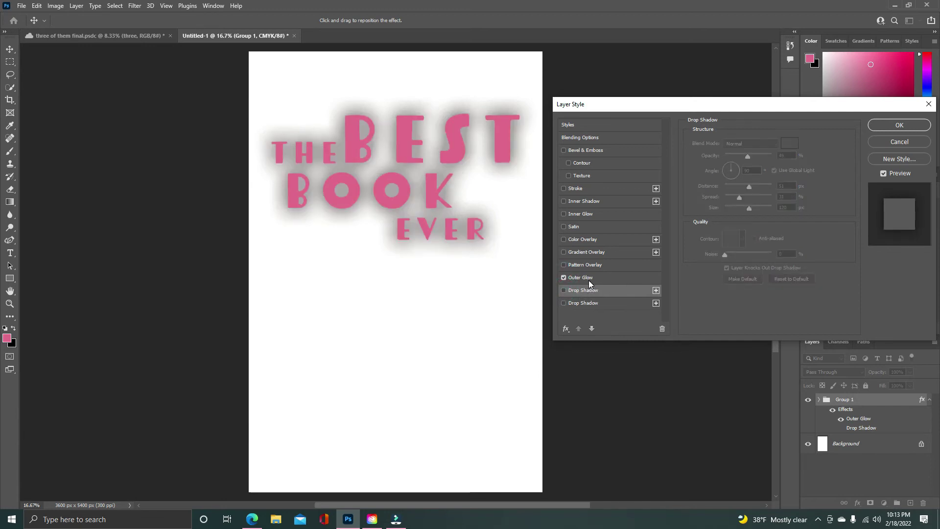
click(591, 278)
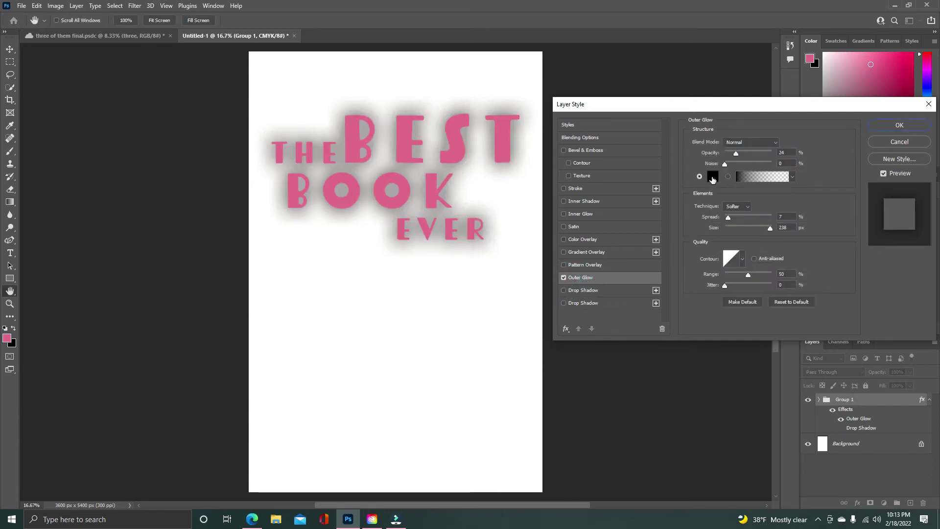
- Change the outer glow's colour to dark green (234235)
click(713, 177)
click(698, 175)
click(758, 181)
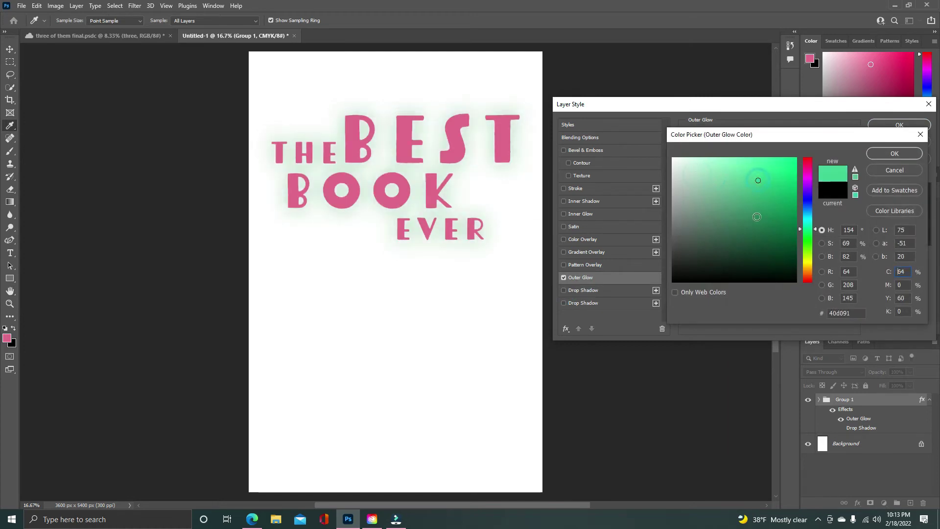
click(709, 209)
click(756, 221)
click(730, 250)
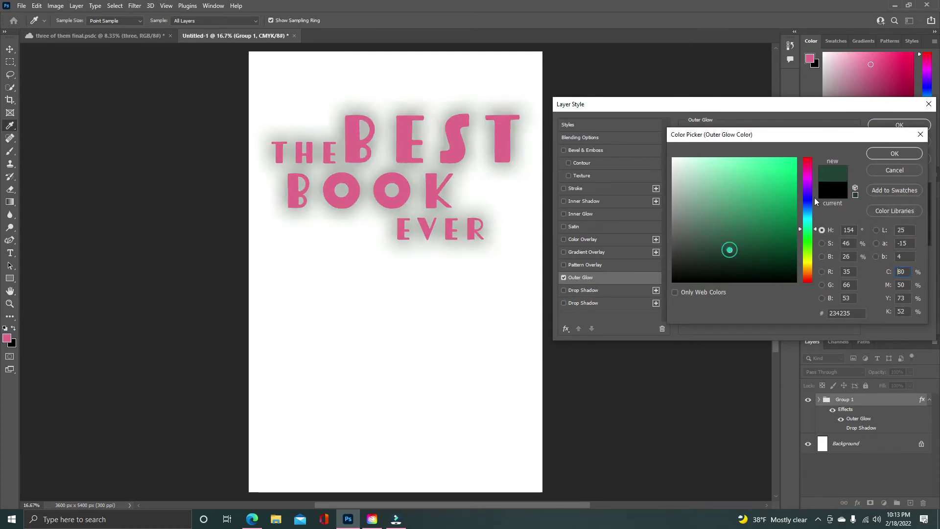
click(895, 154)
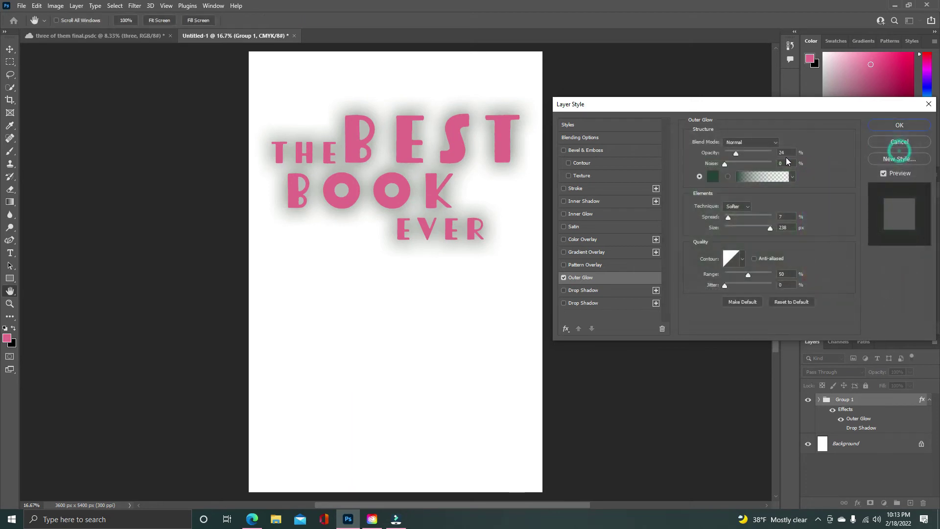
- Try the Multiply, Overlay and Soft Light blend modes on the outer glow and return to Normal
click(772, 143)
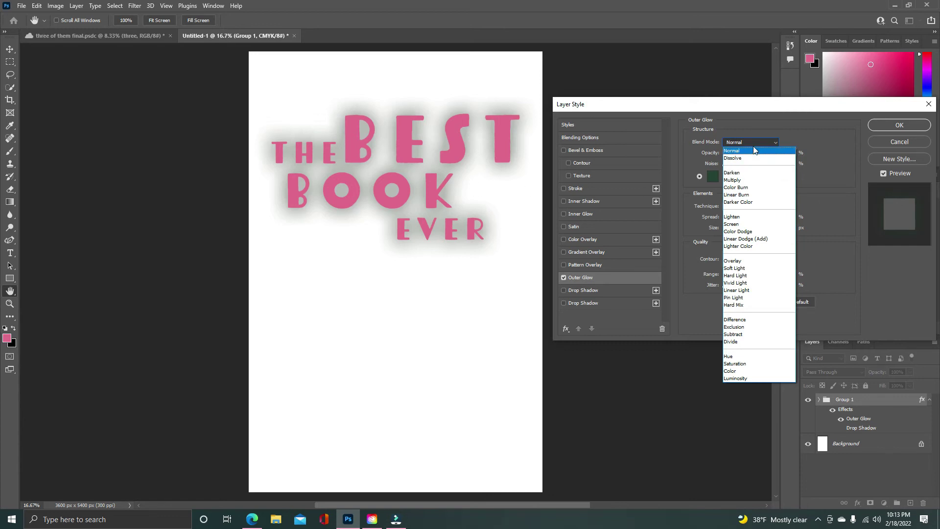
click(747, 153)
click(754, 142)
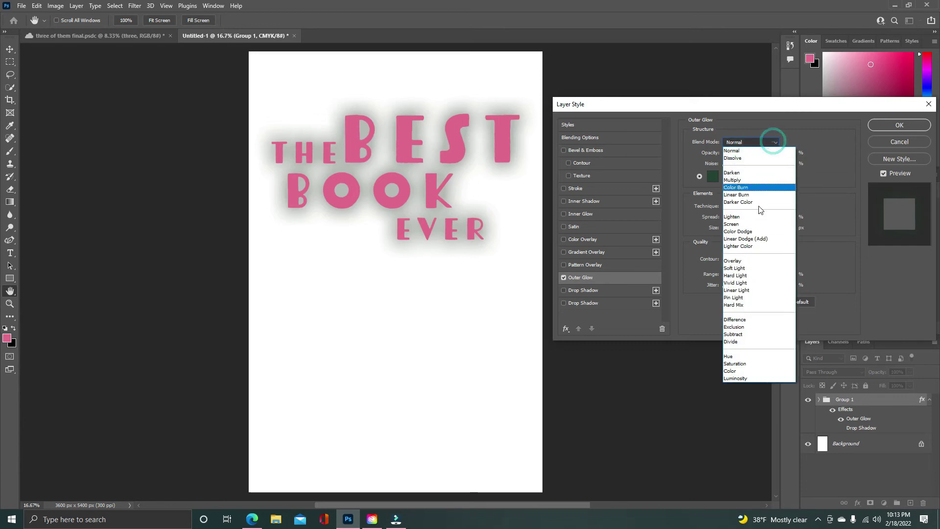
click(751, 180)
click(767, 142)
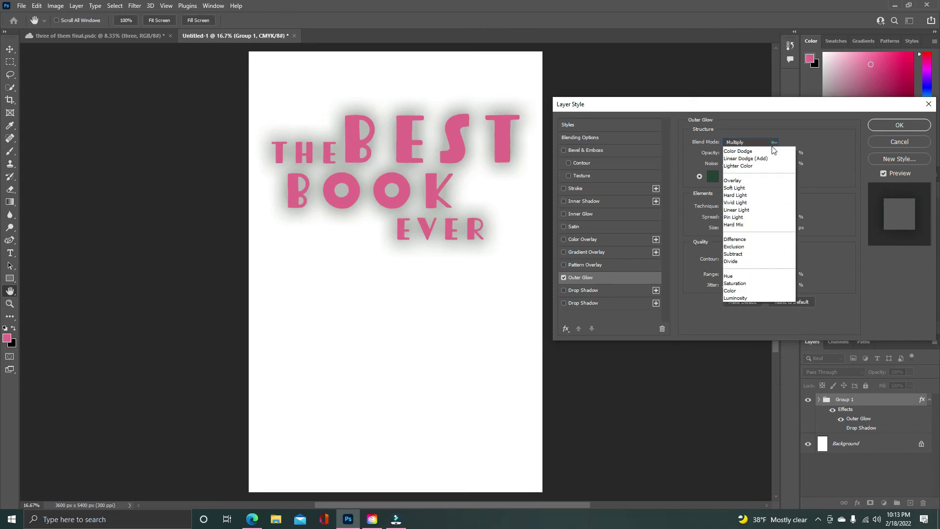
click(733, 260)
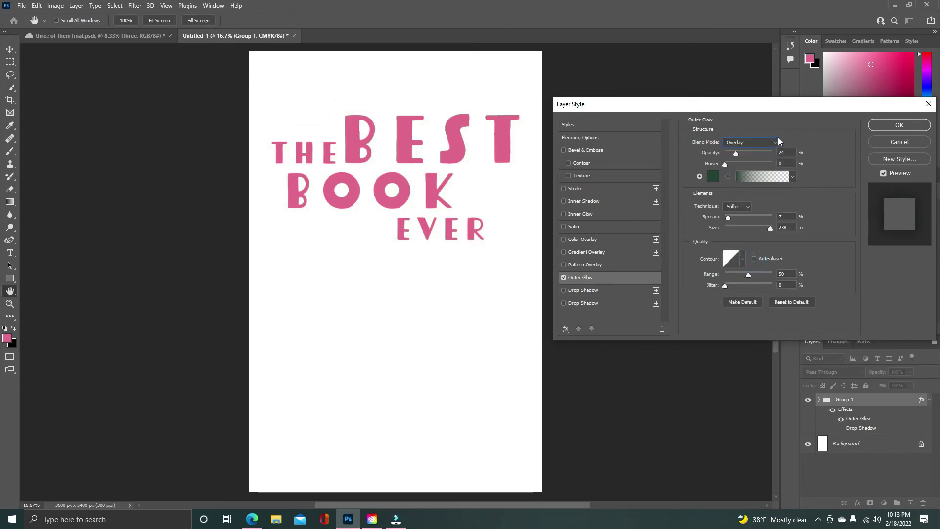
click(779, 142)
click(759, 273)
click(776, 142)
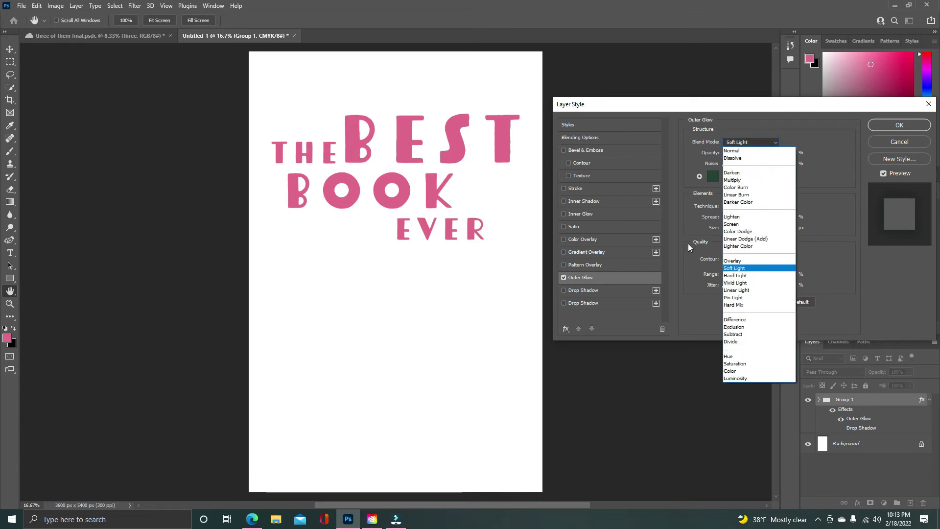
click(730, 151)
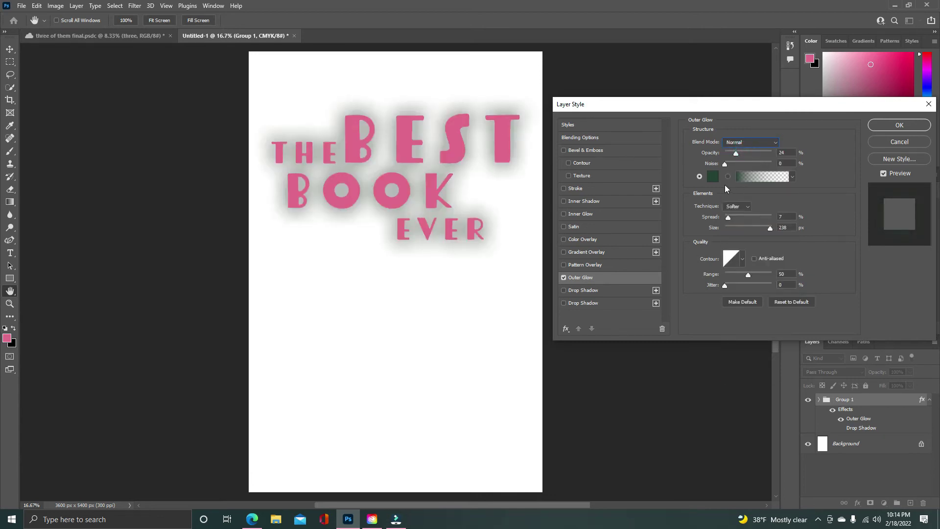
- Darken the outer glow's colour to near-black green (05150e) and set its opacity to 82%
click(713, 176)
click(767, 271)
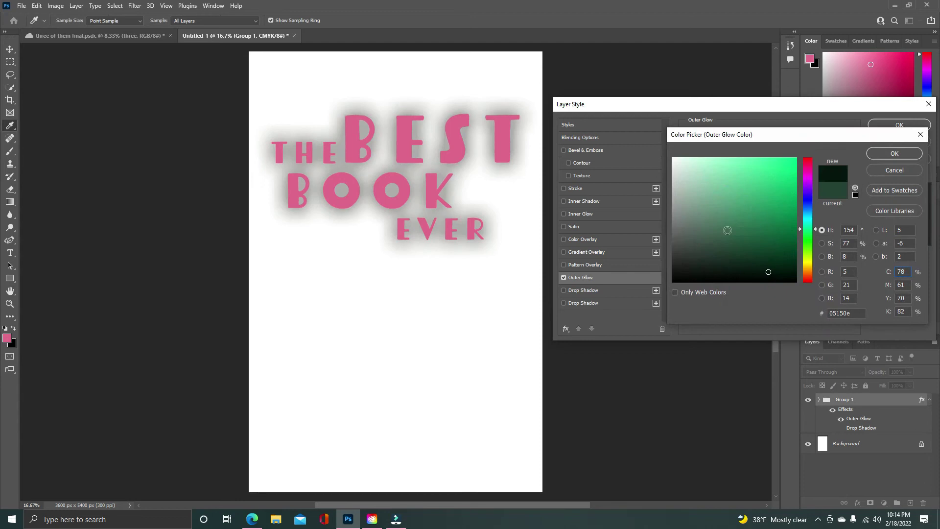
click(895, 153)
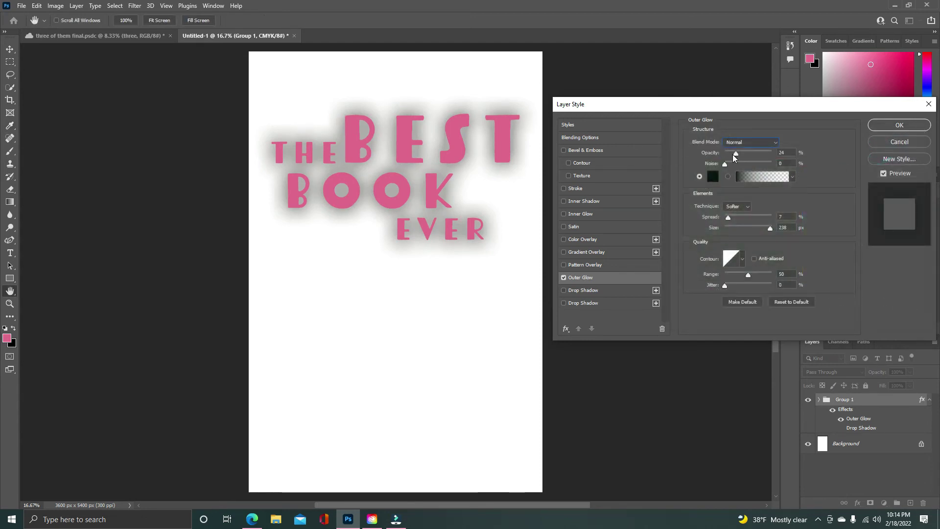
drag(754, 154, 763, 155)
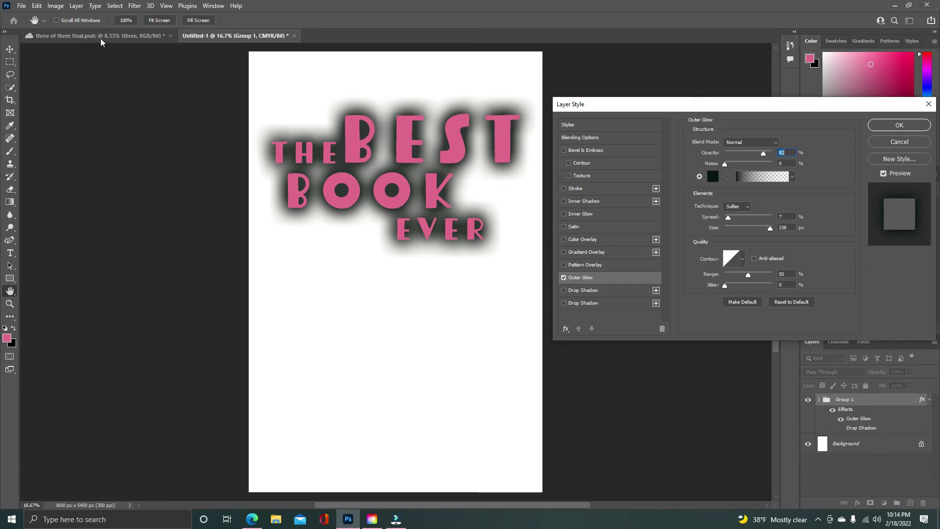
- Enable Bevel & Emboss on Group 1, disable its Outer Glow and open the Bevel & Emboss settings
click(564, 150)
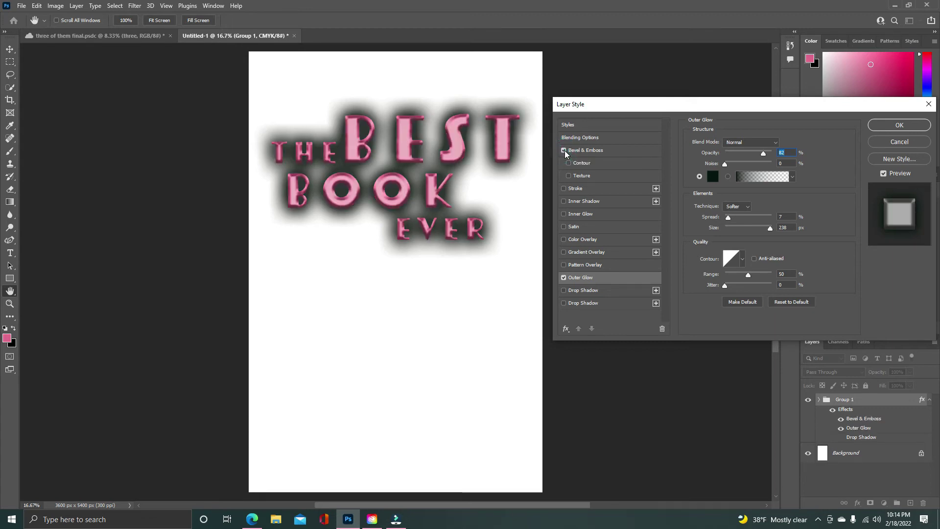
click(564, 277)
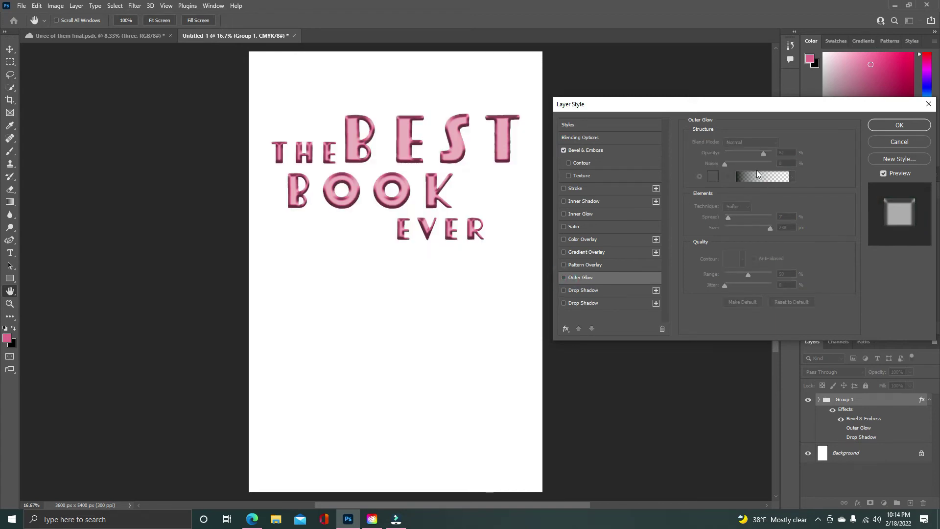
click(604, 151)
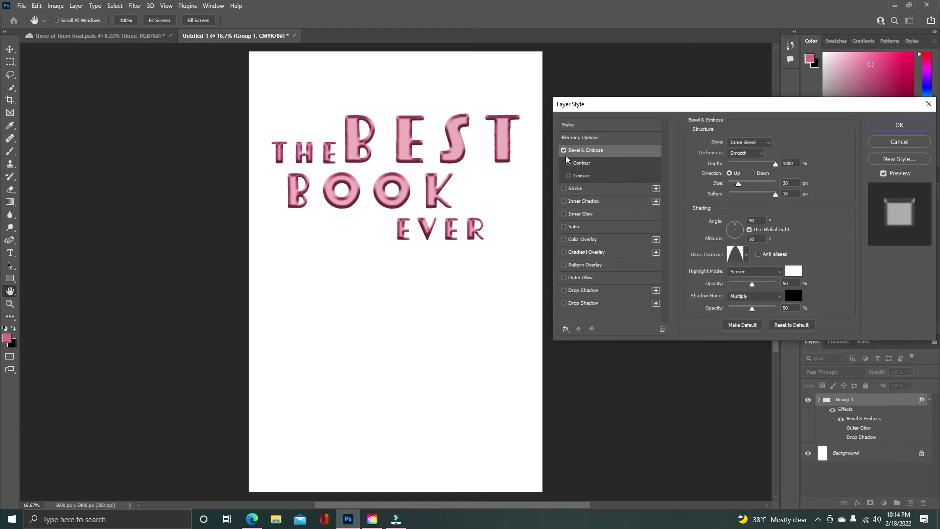
- Try the Drop Shadow together with the bevel, disable it and return to the Bevel & Emboss settings
click(607, 291)
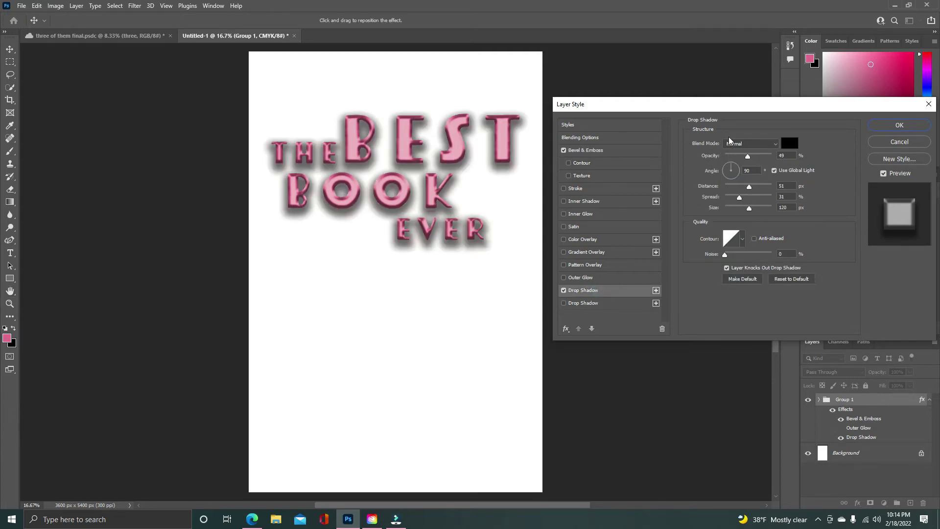
click(564, 292)
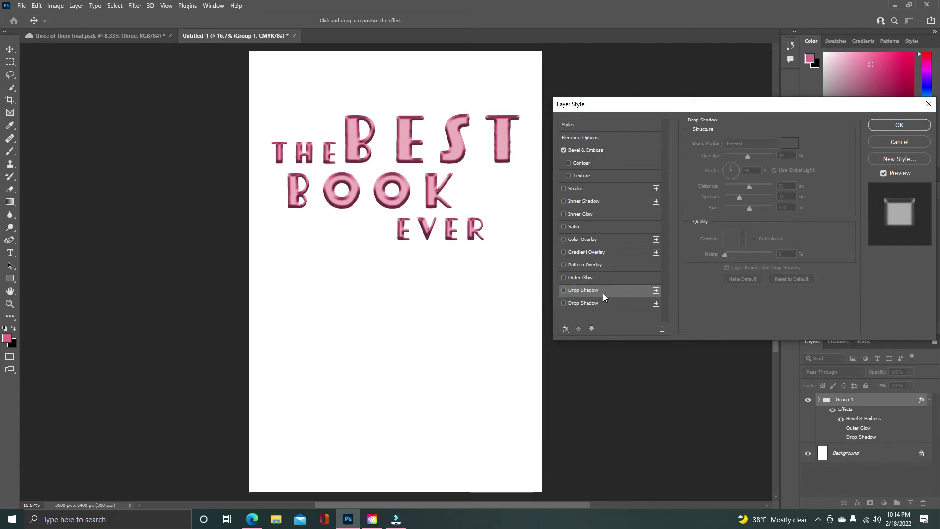
click(609, 150)
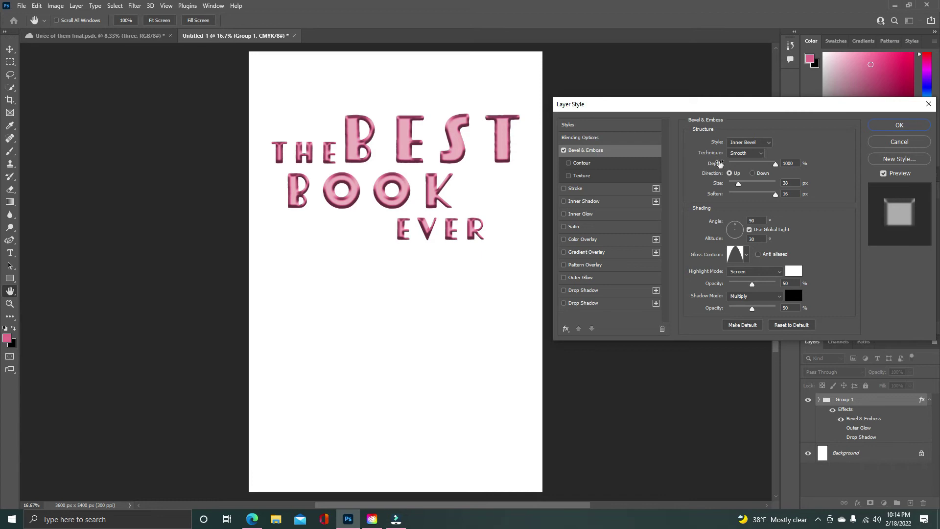
- Try a triple-peak gloss contour on the bevel and settle on the straight diagonal contour preset
click(746, 255)
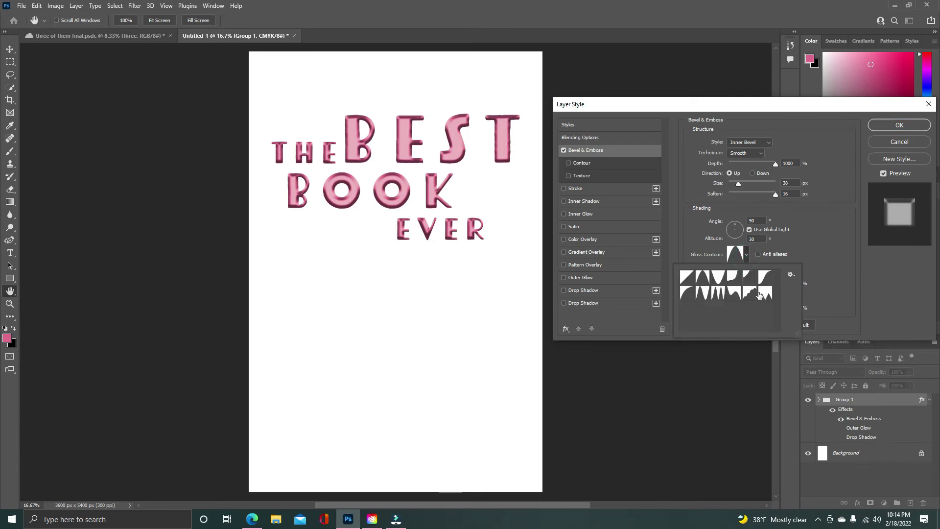
click(716, 293)
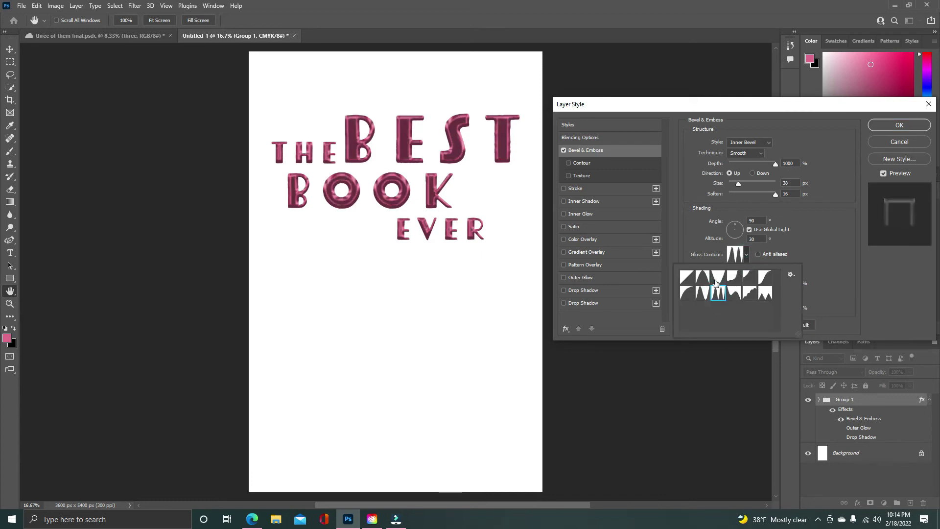
click(687, 278)
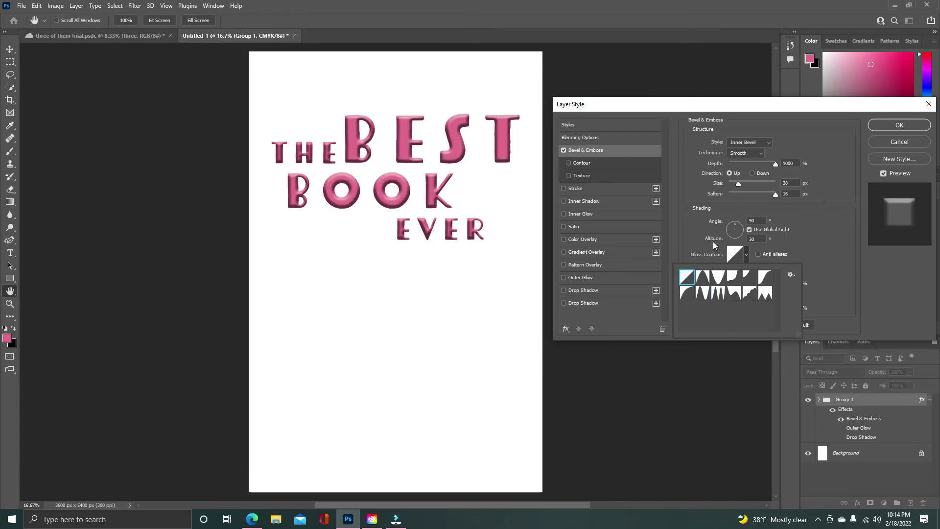
click(818, 239)
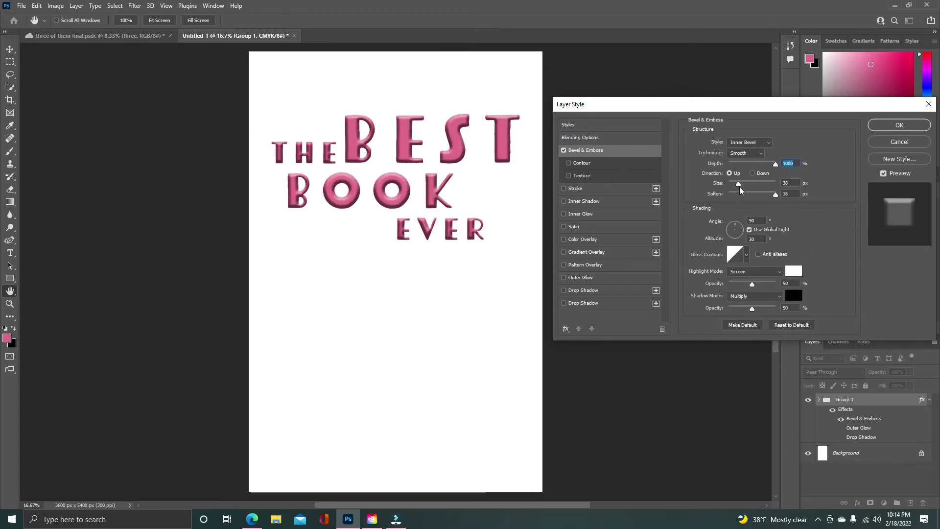
- Try several light directions for the bevel's shading and settle on angle -33° and altitude 11°
click(739, 226)
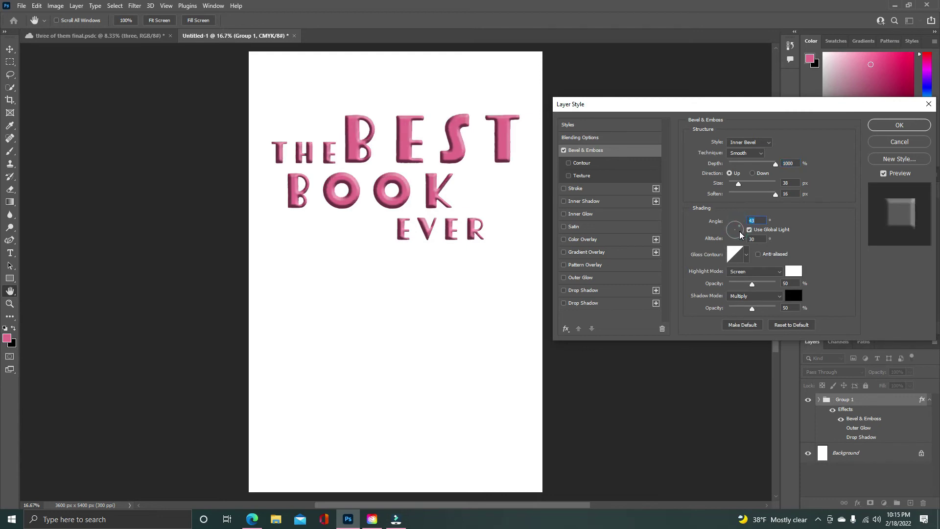
click(740, 236)
click(733, 235)
click(728, 229)
click(732, 223)
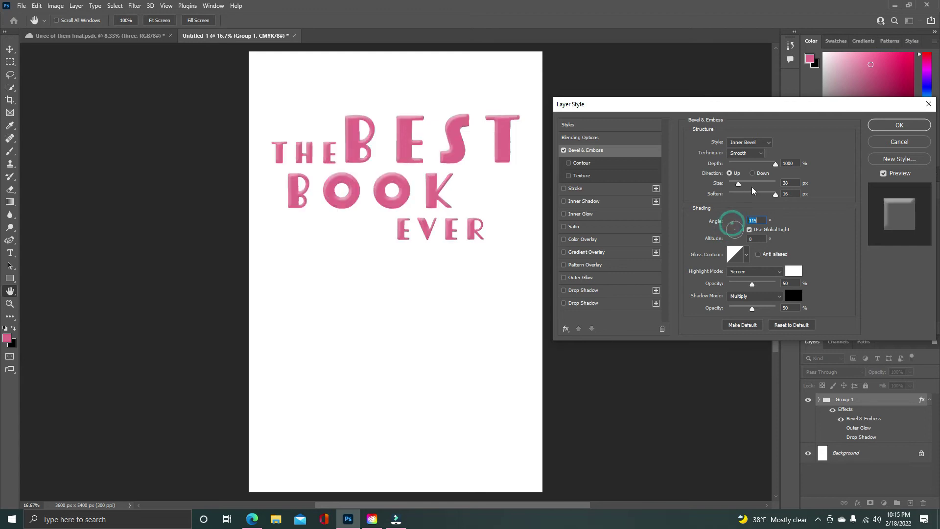
click(738, 231)
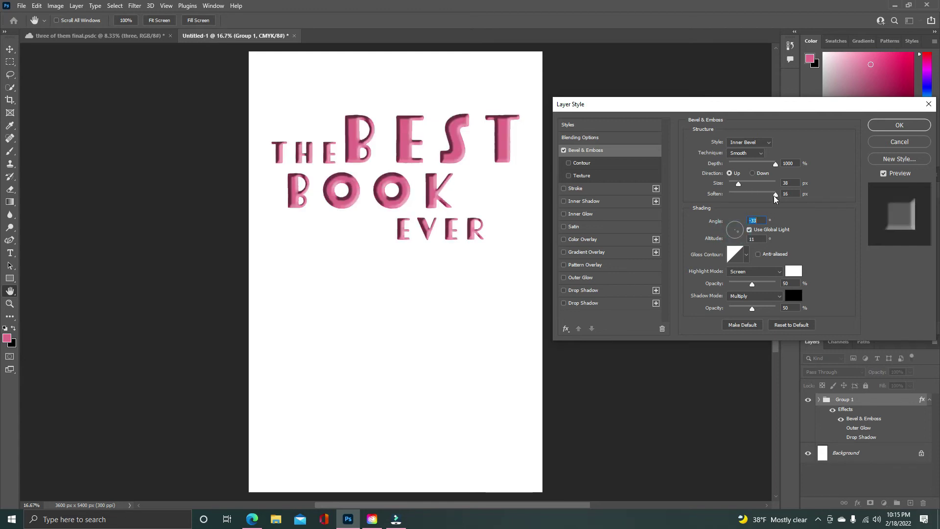
- Set the bevel's soften to 0 px, size to 51 px and depth to 115%
drag(776, 194, 725, 196)
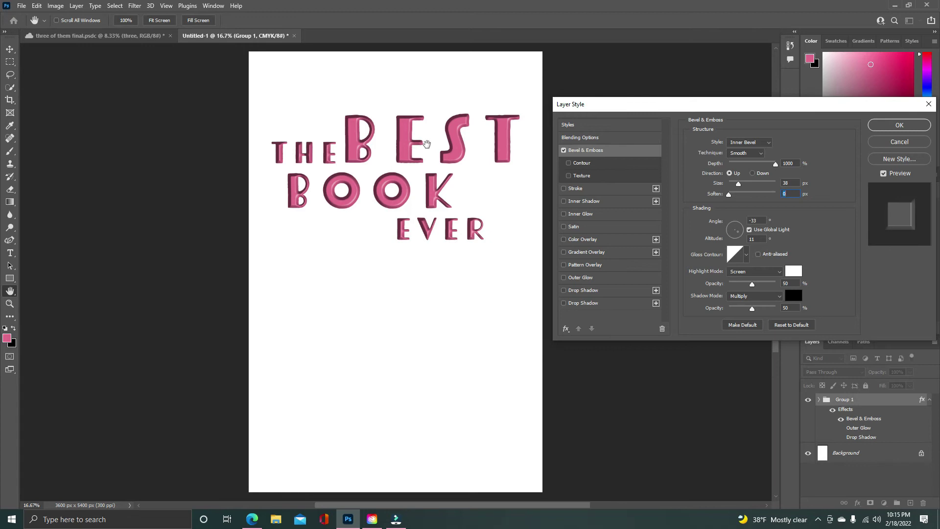
mouse_move(728, 194)
mouse_down()
mouse_move(794, 197)
mouse_move(728, 194)
mouse_move(753, 183)
mouse_move(737, 182)
mouse_move(744, 185)
mouse_up()
drag(742, 183, 742, 183)
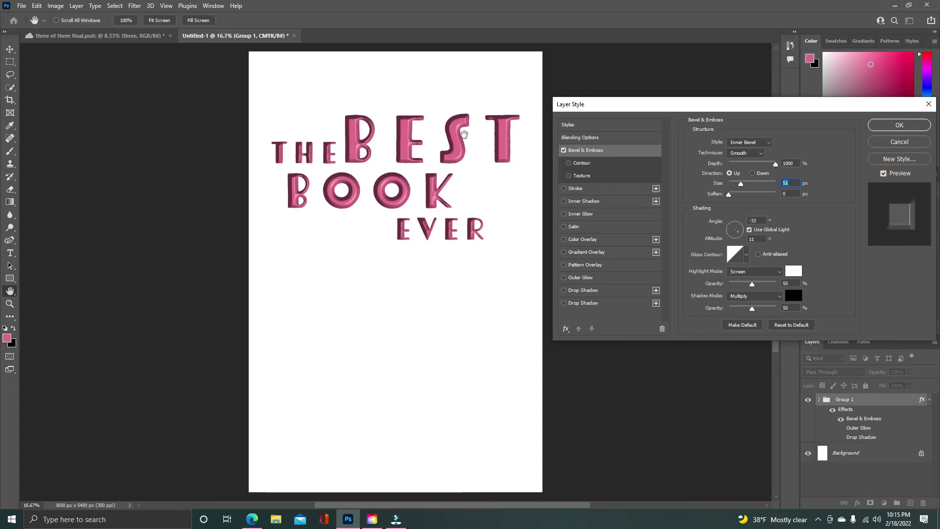
drag(763, 165, 734, 171)
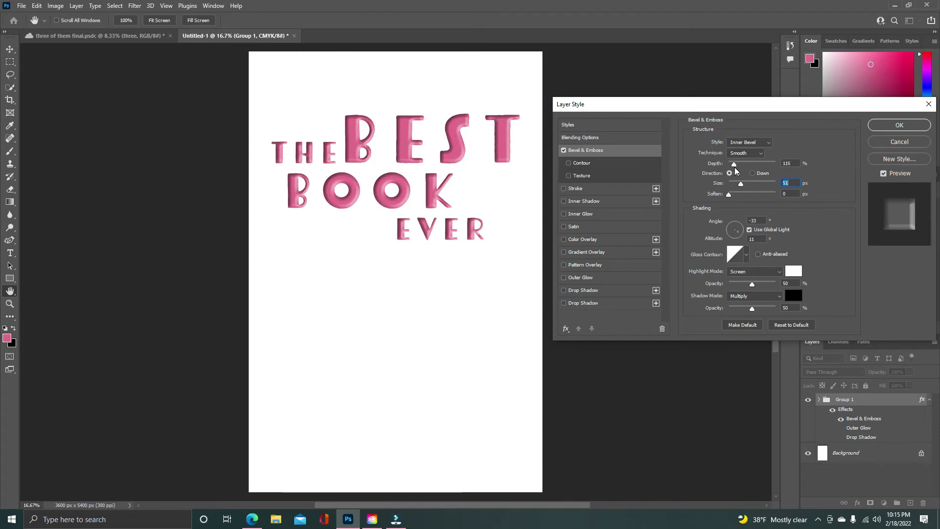
- Compare the Chisel Hard and Chisel Soft bevel techniques and settle on Chisel Hard
click(757, 153)
click(749, 169)
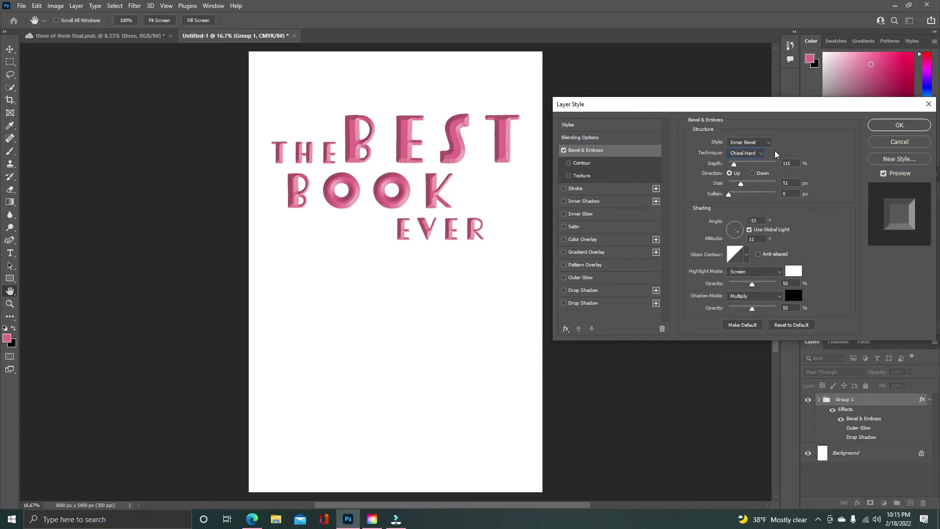
click(755, 154)
click(754, 176)
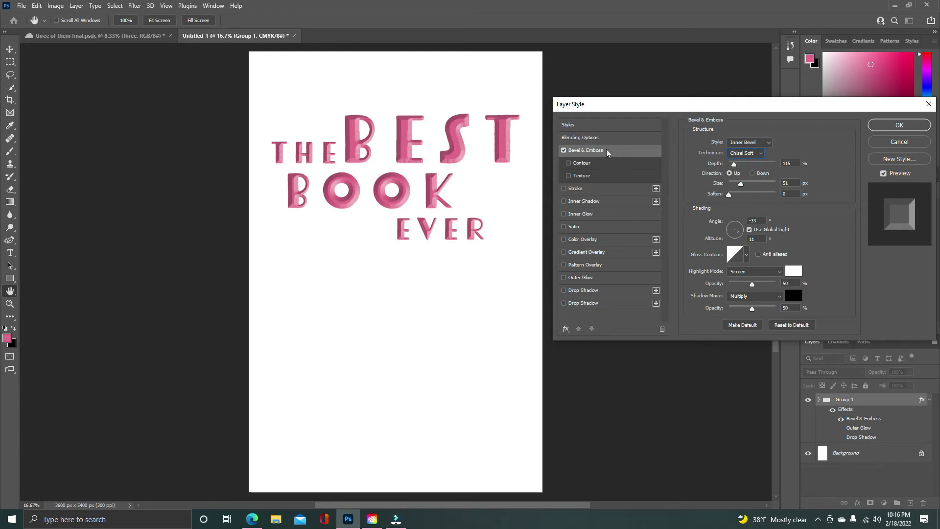
click(757, 155)
click(755, 167)
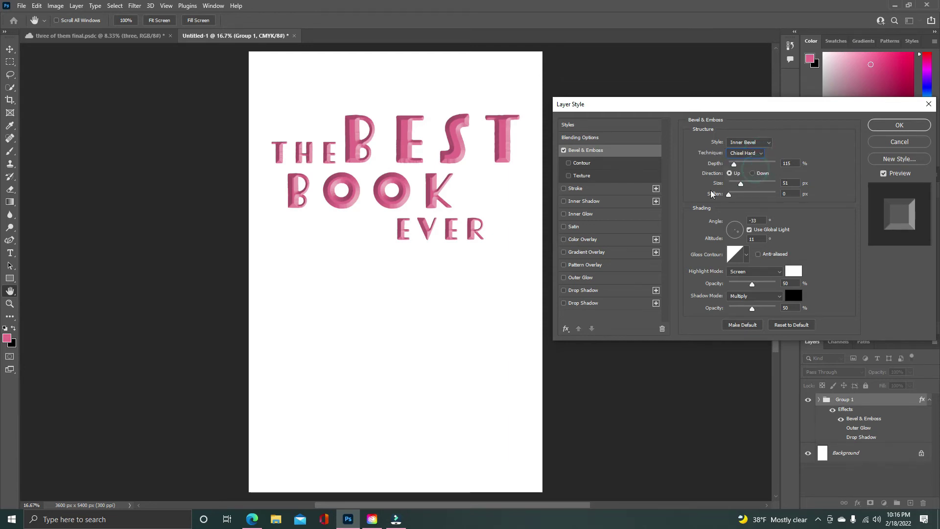
- Try the Down bevel direction, return it to Up and apply the layer style to Group 1
click(755, 173)
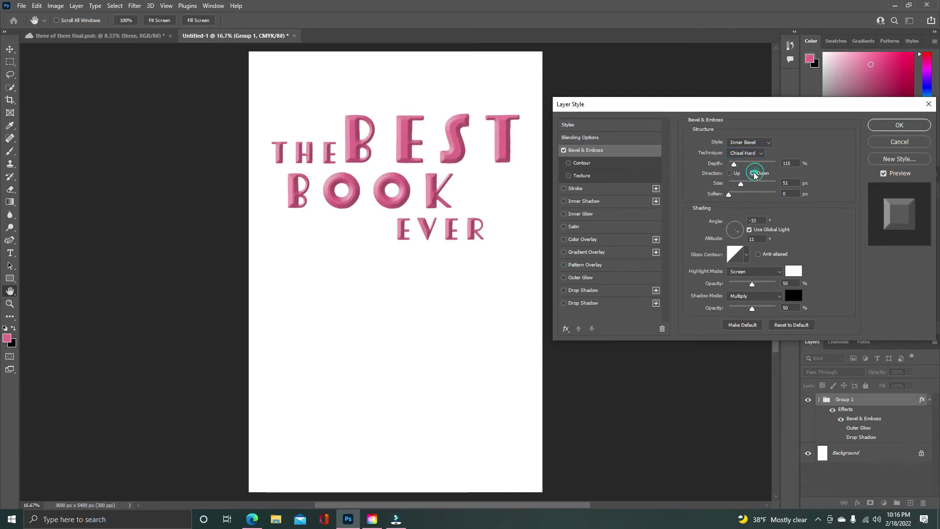
click(730, 173)
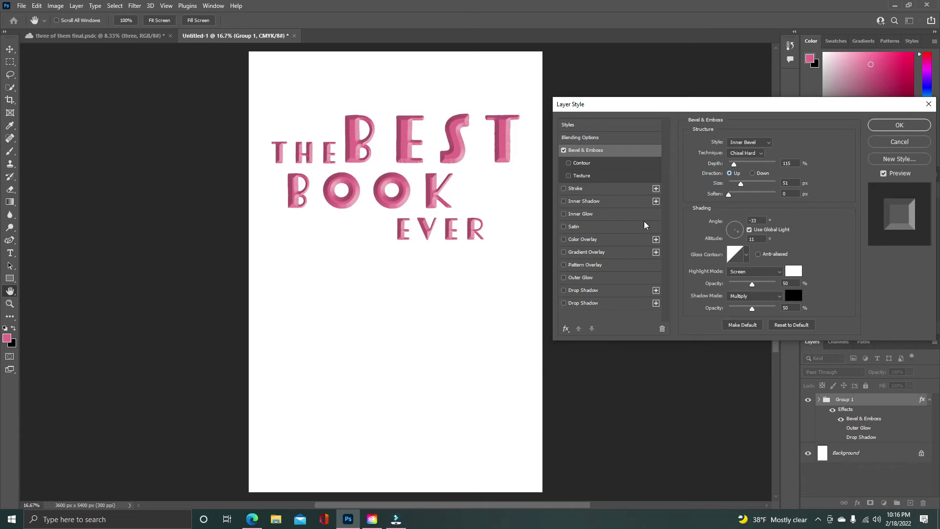
click(891, 127)
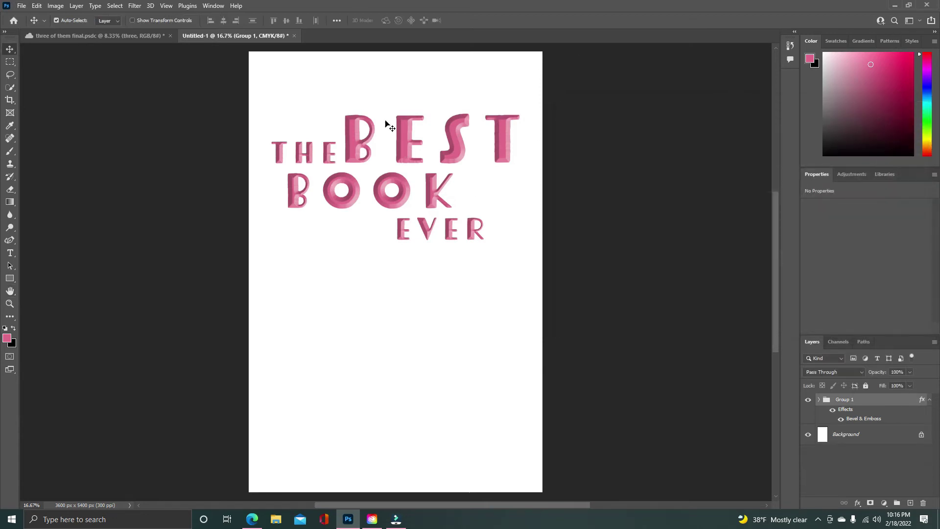
- Switch to the document "three of them final.psdc" and save it
click(130, 39)
key(ctrl+s)
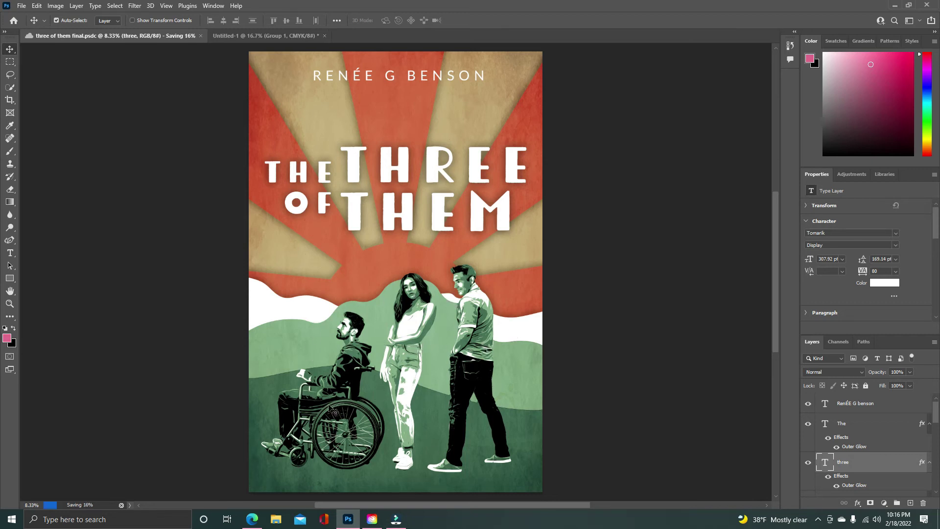
click(136, 6)
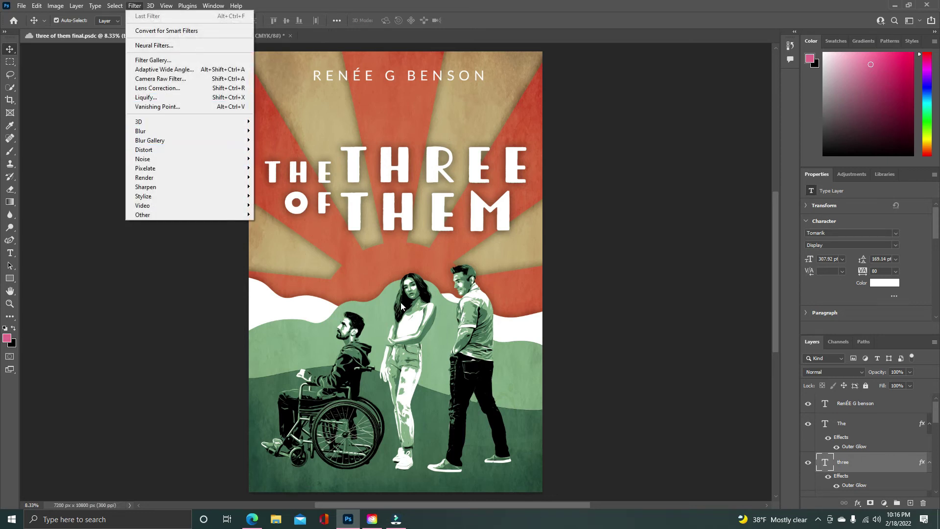
click(591, 319)
- Review the adjustment layer types and the Stylize filters available for the book cover
scroll(938, 425, down, 6)
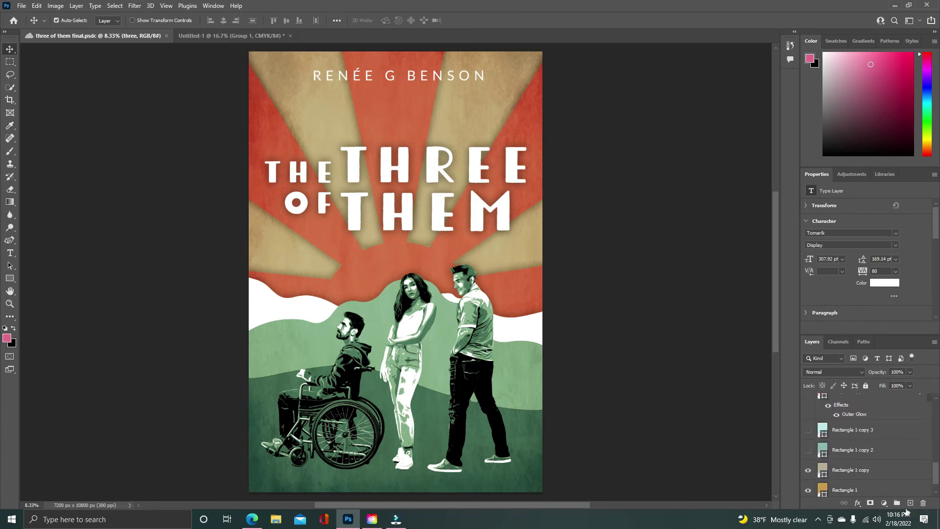
click(884, 503)
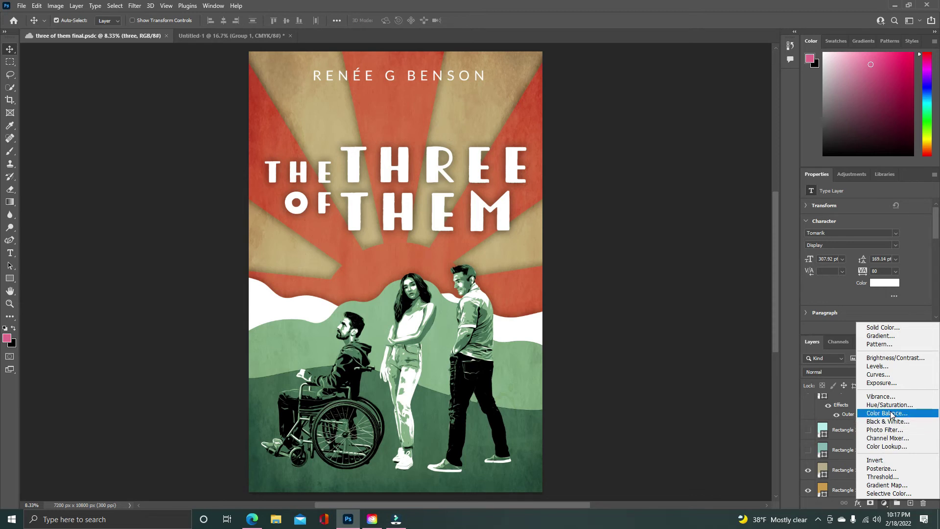
click(739, 381)
click(136, 5)
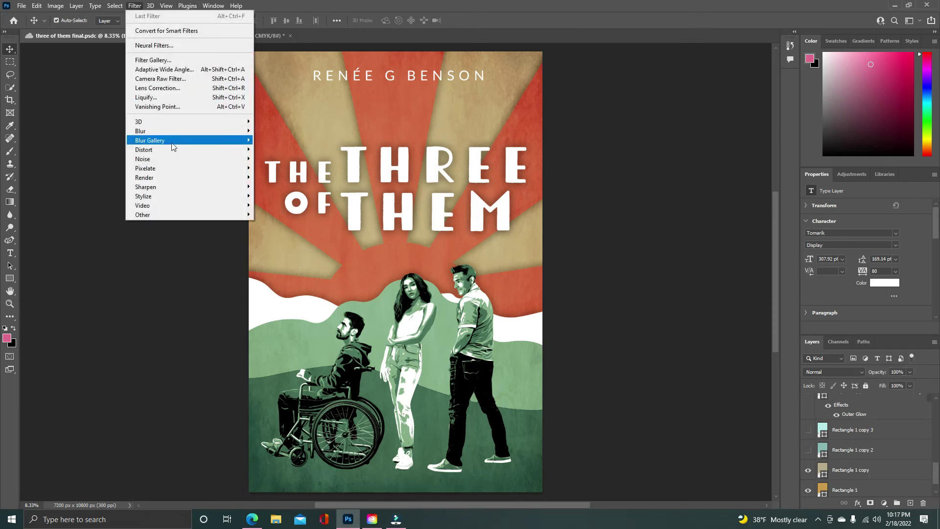
mouse_move(191, 196)
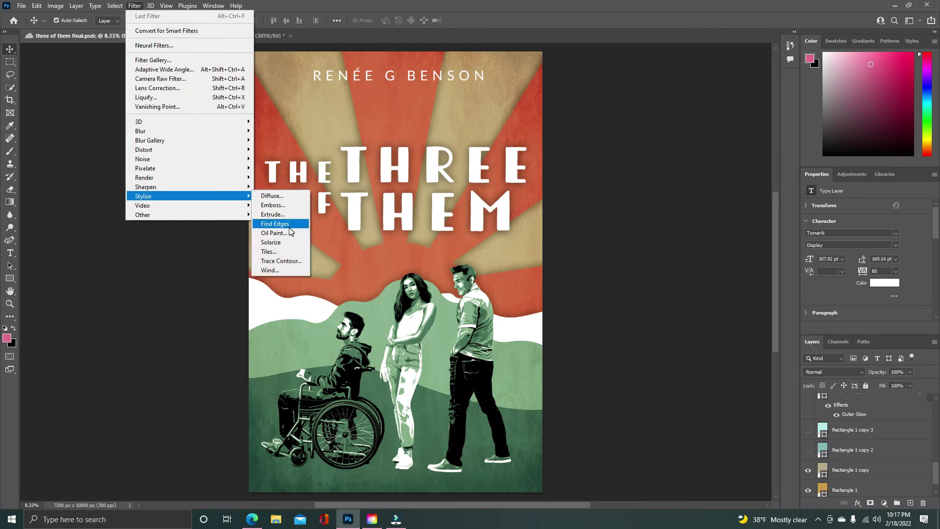
click(564, 229)
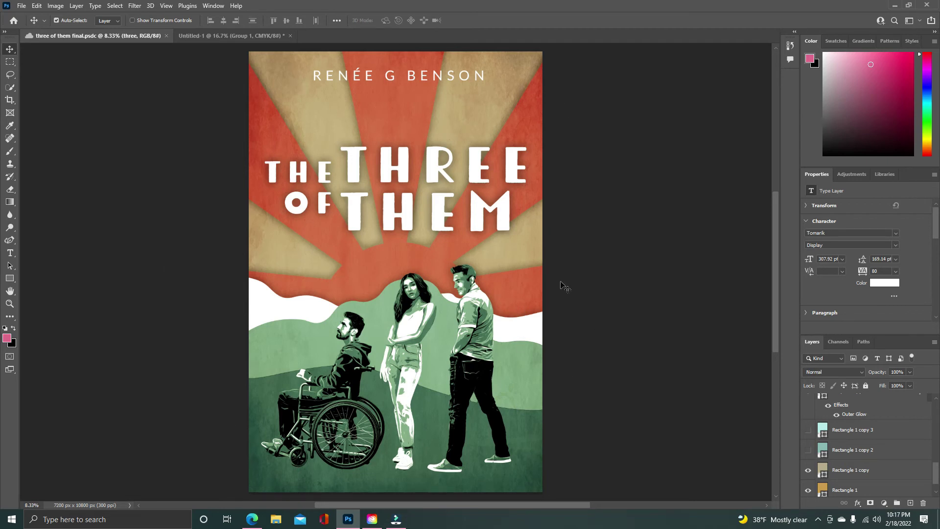
- Try moving the Soft Light texture layer across the cover and undo the move
drag(408, 384, 460, 350)
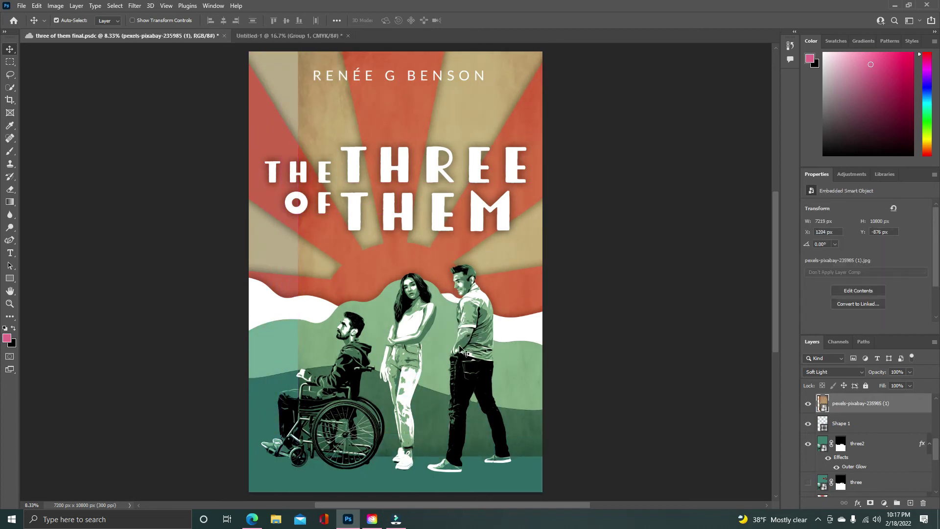
key(ctrl+z)
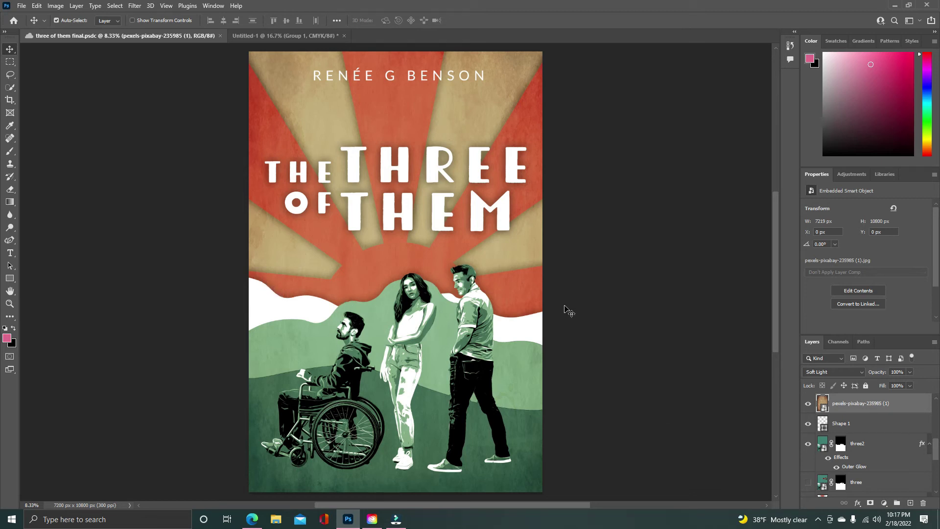
- Hide and show the Shape 3 copy layer to inspect its contribution to the cover
drag(939, 444, 939, 471)
scroll(886, 431, up, 2)
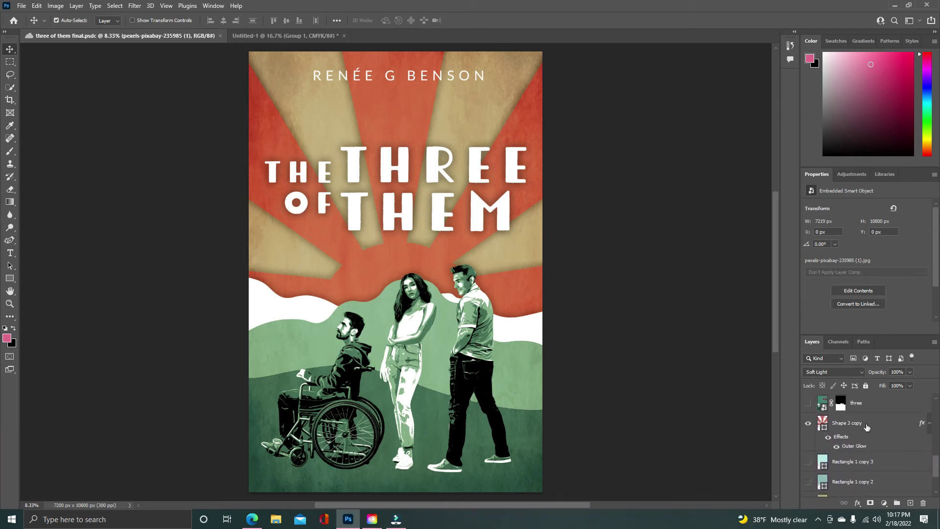
click(806, 424)
click(806, 425)
click(806, 424)
click(807, 424)
- Switch to the Untitled-1 document and activate the Curvature Pen Tool
click(274, 36)
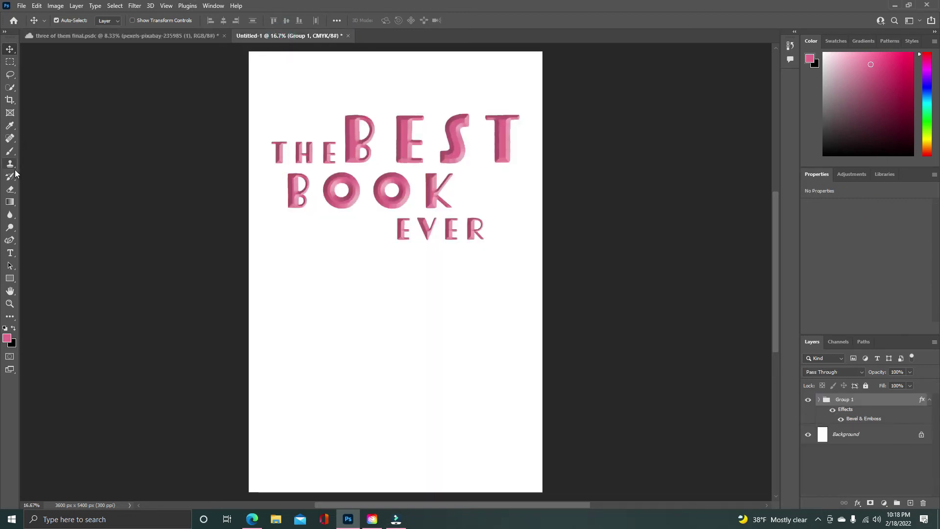
click(11, 240)
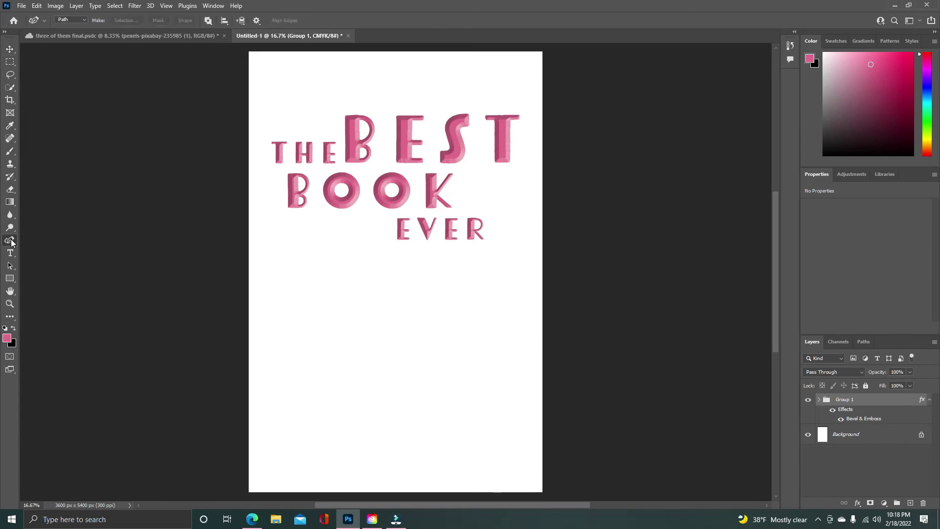
right_click(11, 240)
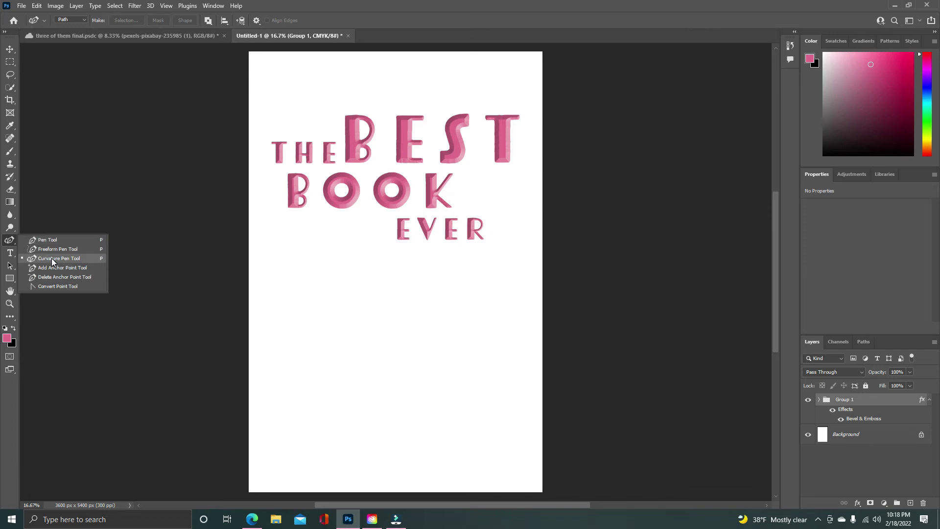
click(11, 242)
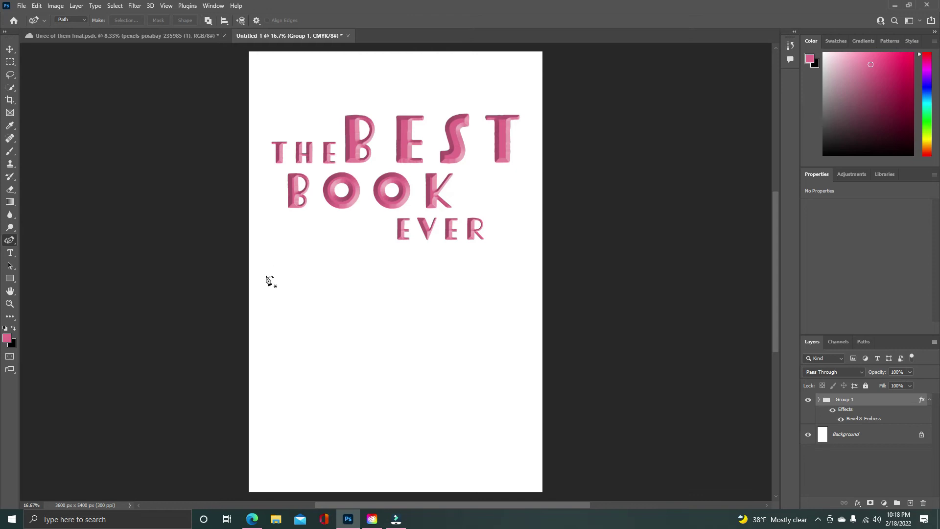
- Draw a three-point arch in Path mode below the word EVER and shift its top point slightly toward the centre
click(323, 290)
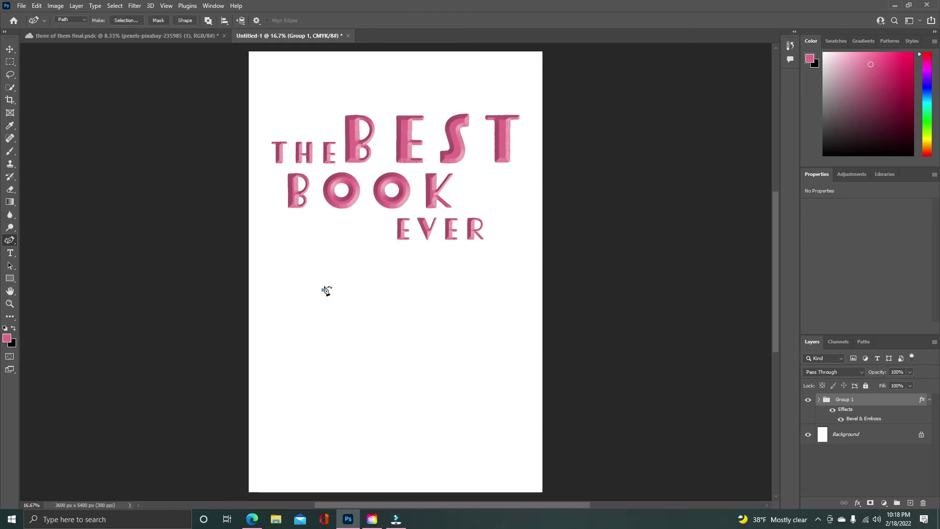
click(385, 250)
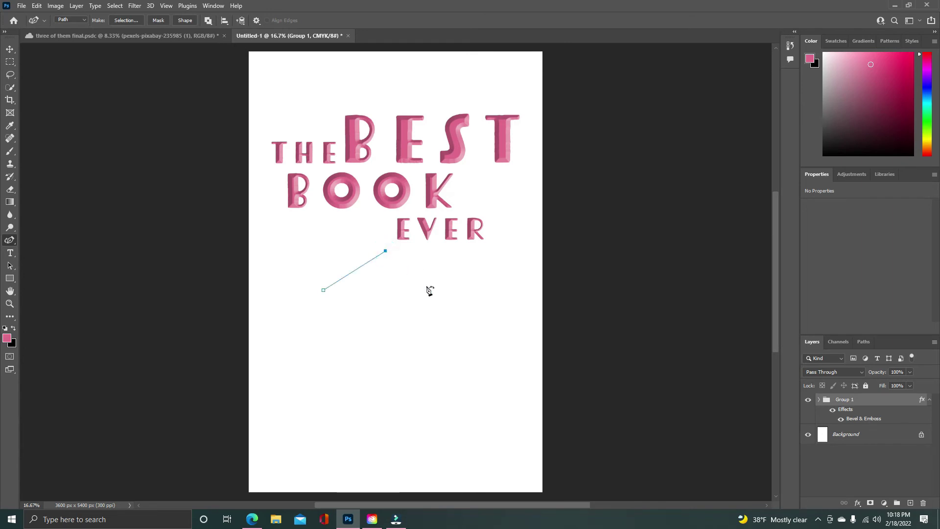
click(443, 289)
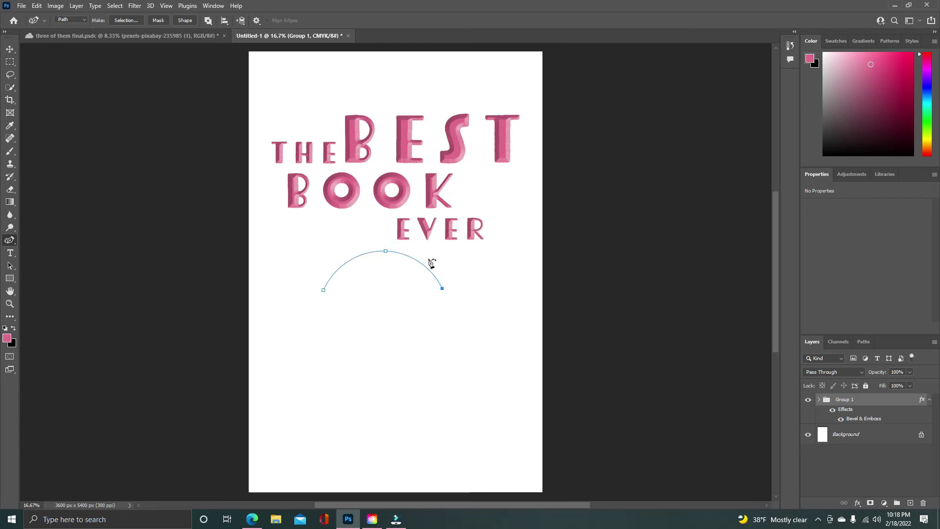
click(385, 251)
drag(383, 251, 381, 250)
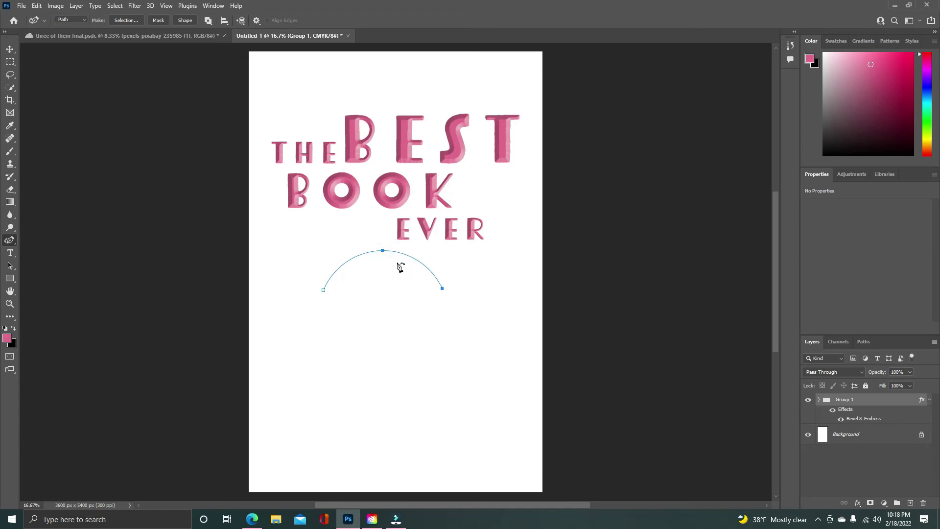
- Close the arch path, convert both base points to corners for a straight base, and undo the extra point on the curve
click(323, 290)
click(323, 289)
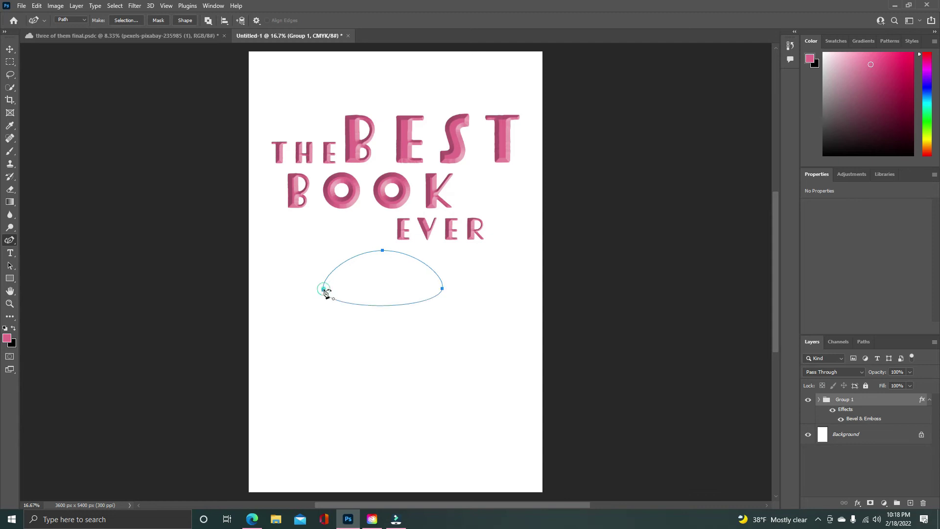
alt+click(442, 289)
alt+click(323, 289)
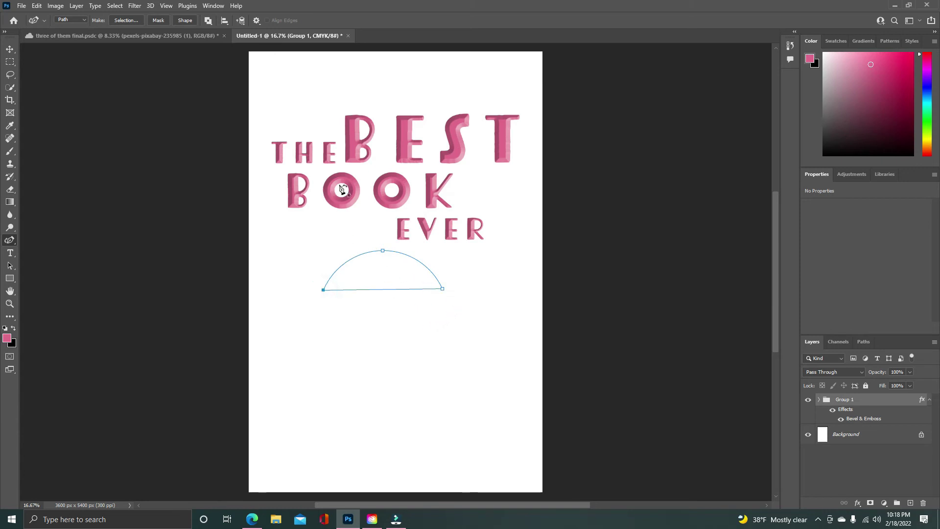
click(415, 258)
key(ctrl+z)
- Draw a filled arch about 1404 px wide and 462 px high below the title in Shape mode, with its top point centred
click(83, 22)
click(83, 28)
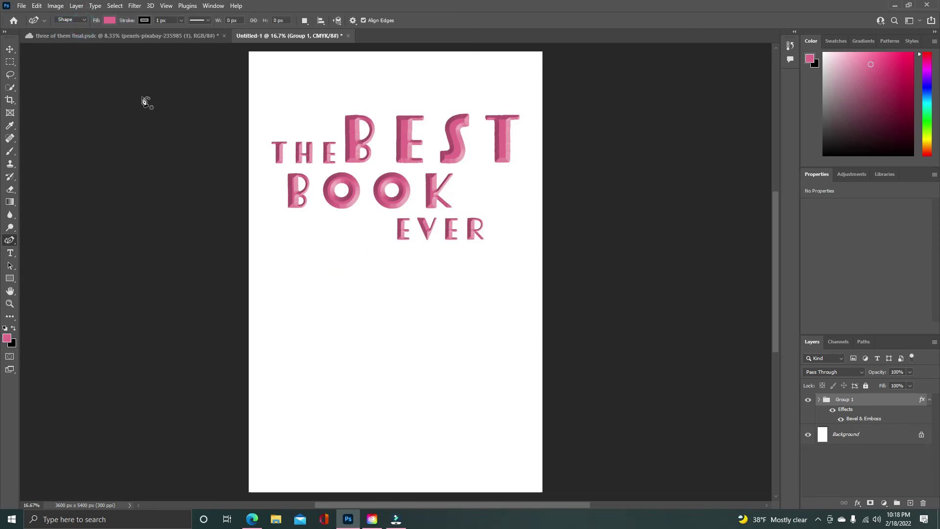
click(340, 295)
click(405, 260)
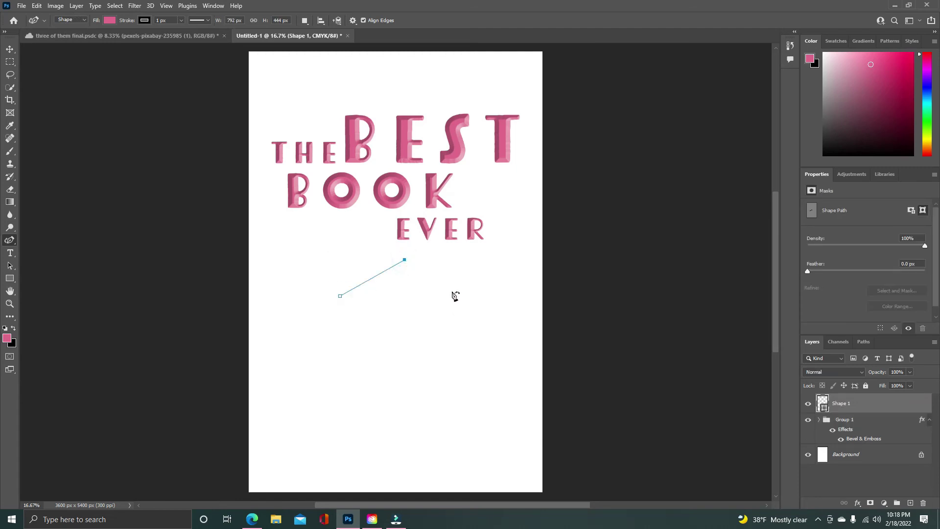
click(454, 295)
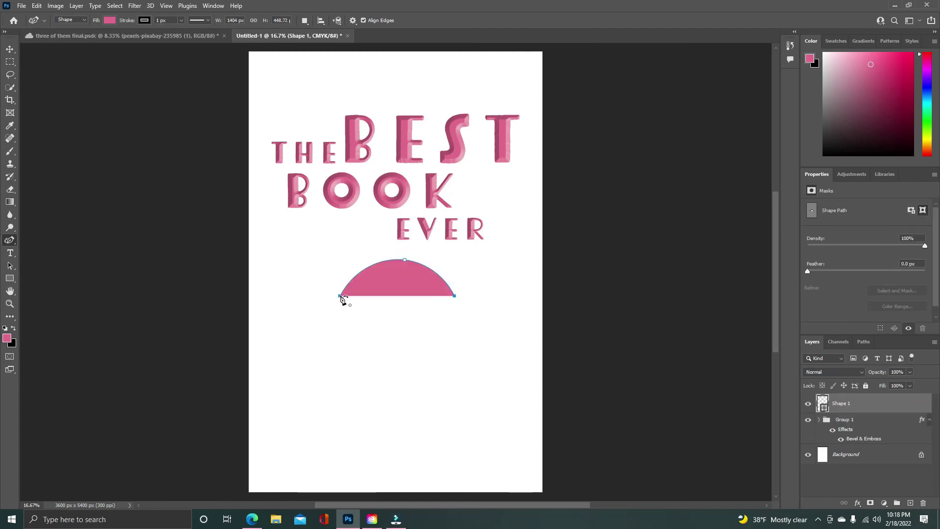
drag(404, 259, 397, 257)
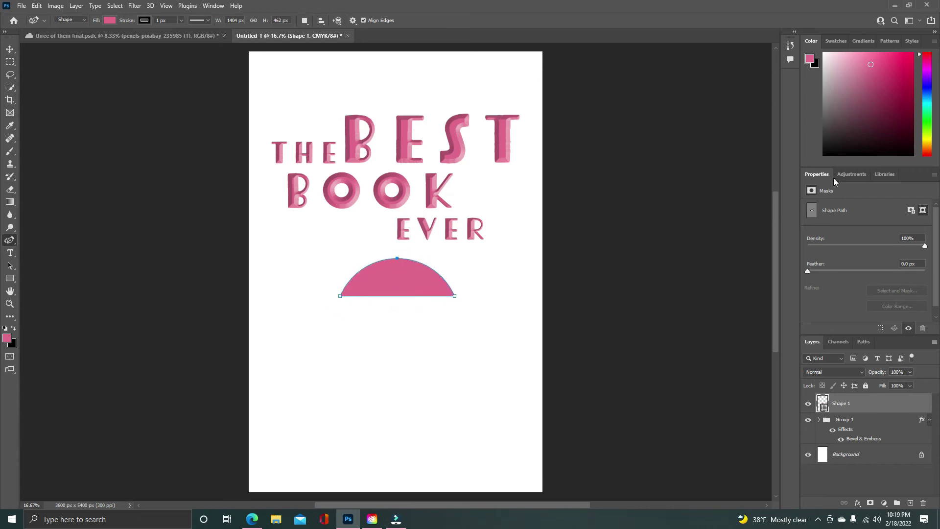
- Try several colours for the arch and set its fill to light blue #78b3d9
drag(870, 64, 887, 105)
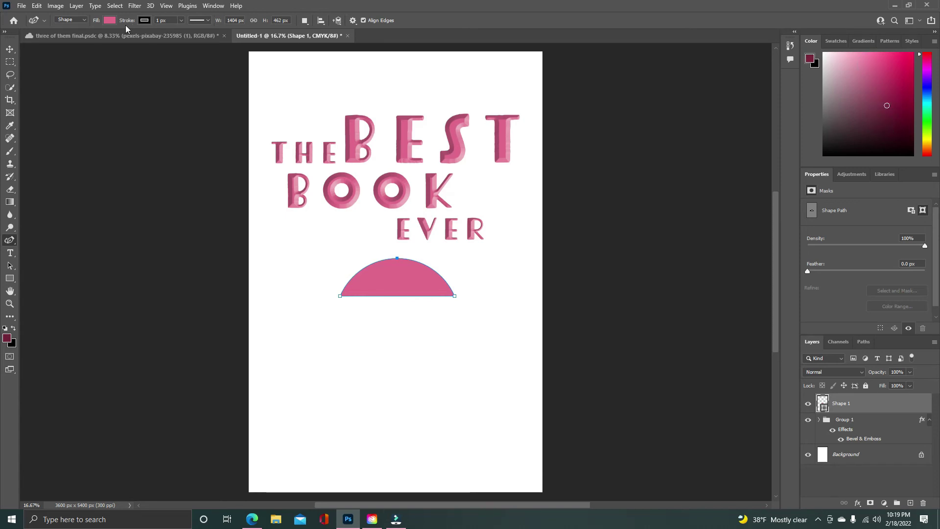
click(112, 21)
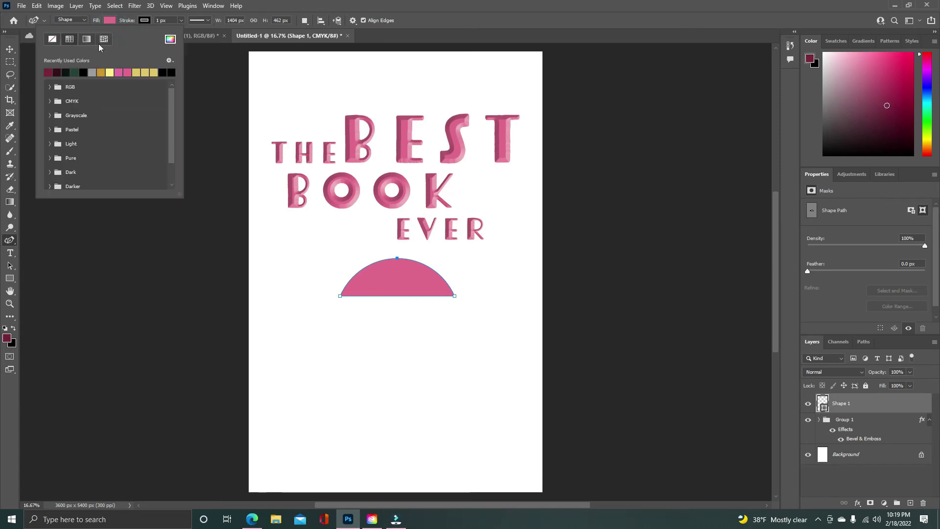
click(175, 43)
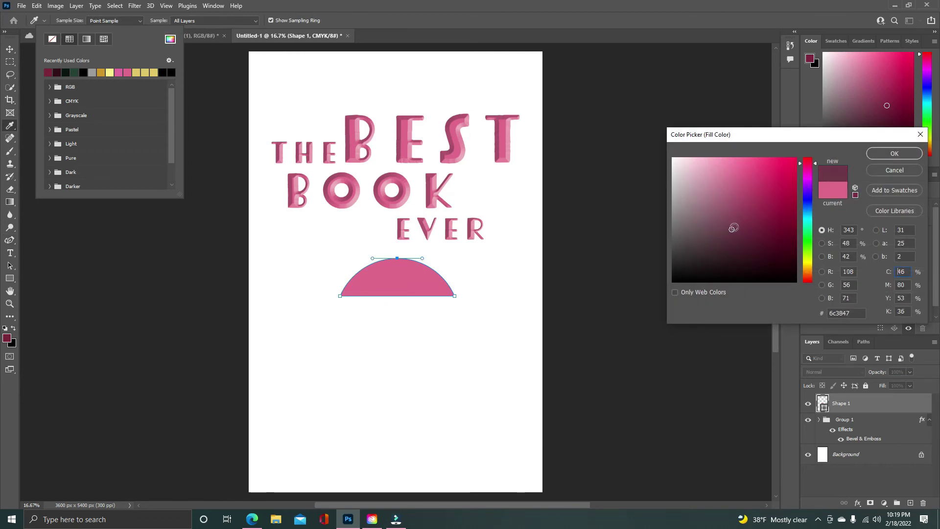
click(729, 195)
click(721, 208)
click(735, 177)
click(718, 174)
click(722, 201)
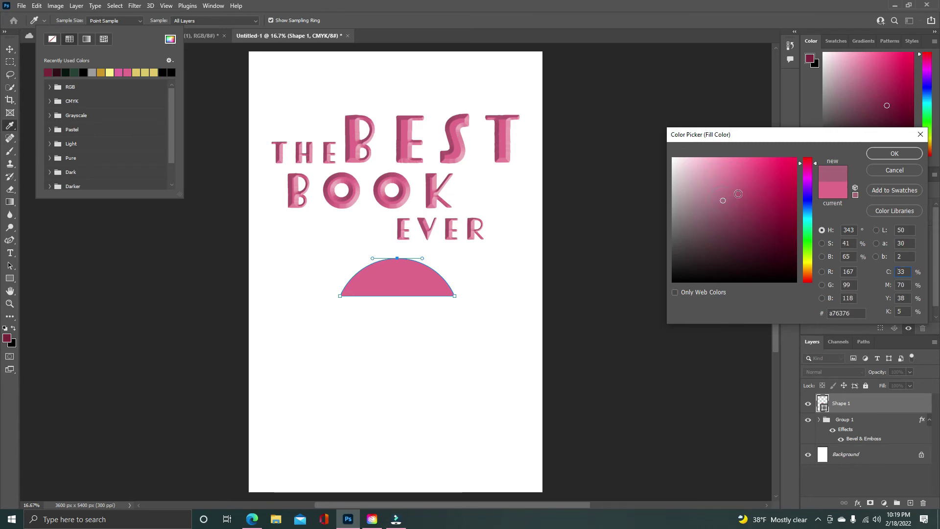
click(808, 241)
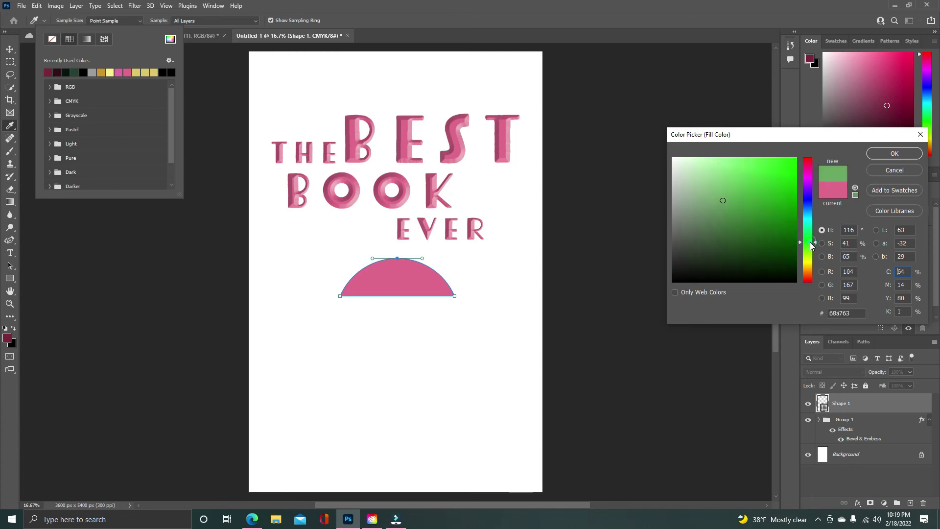
click(808, 211)
click(728, 176)
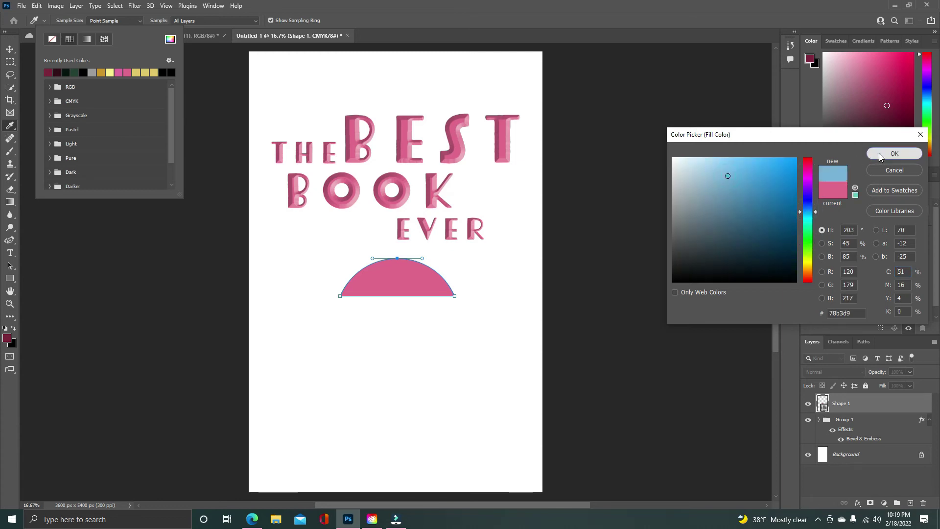
click(894, 153)
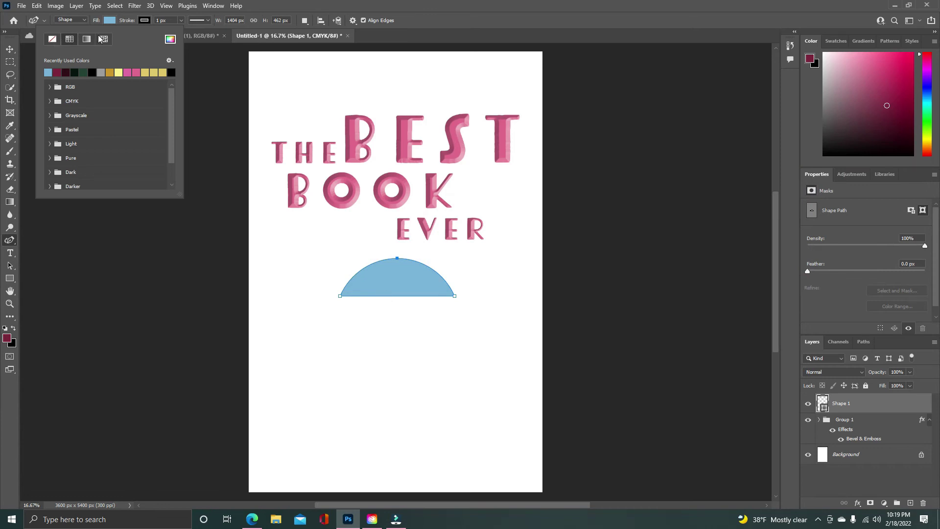
- Add a point on the arch's base edge and move the finished shape further below the title
click(415, 296)
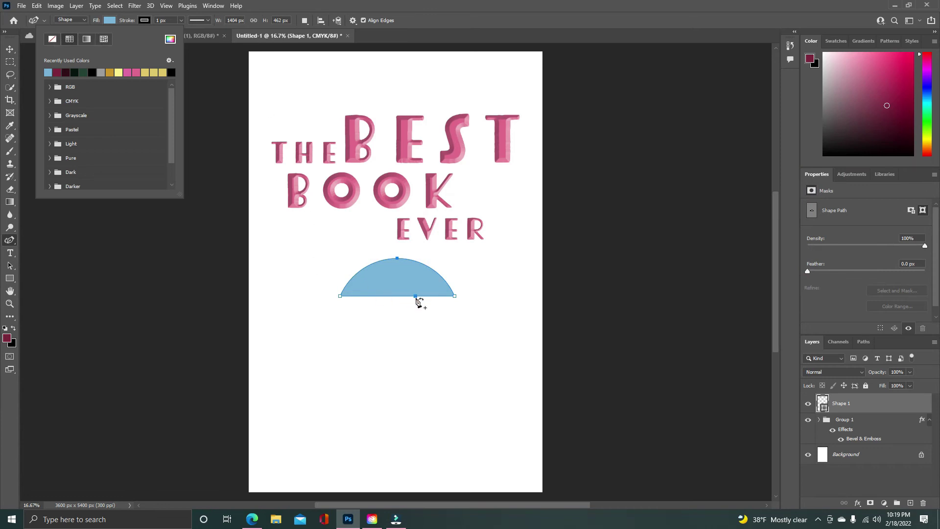
click(457, 286)
key(Return)
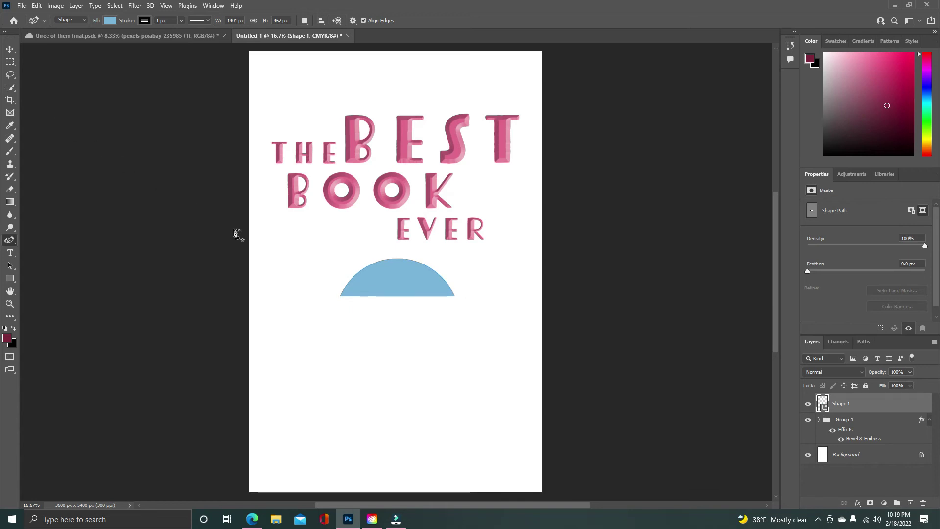
key(v)
drag(390, 282, 396, 322)
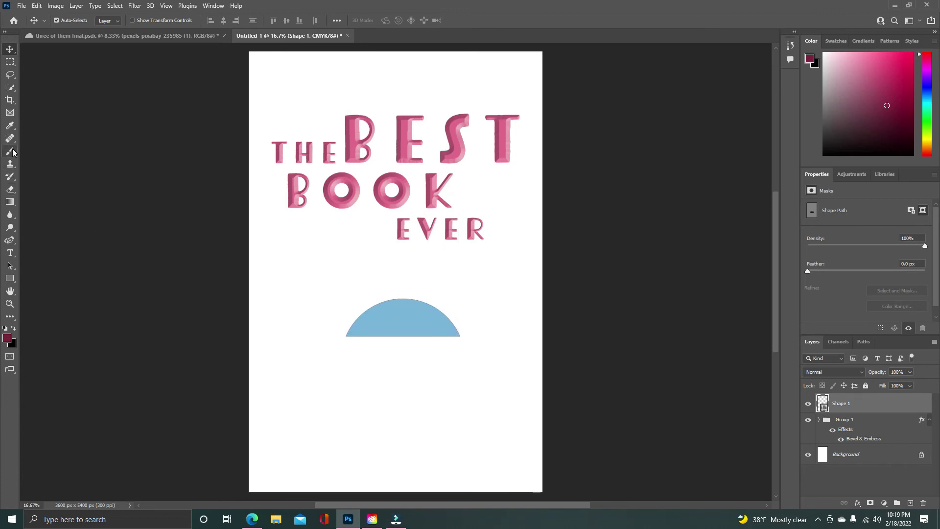
- Draw a four-point ray about 1464 px wide and 3036 px high from the arch's top to the page's upper left, with its two upper points as corners
click(10, 239)
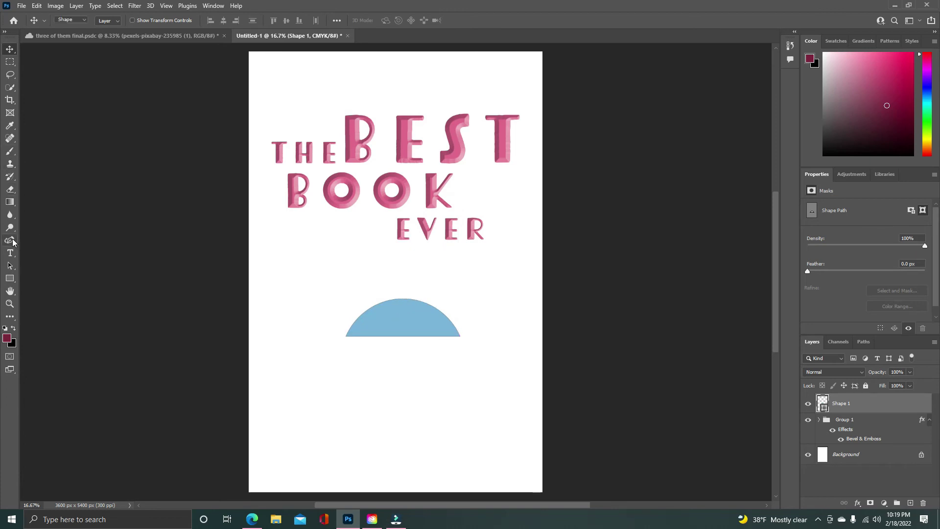
click(395, 315)
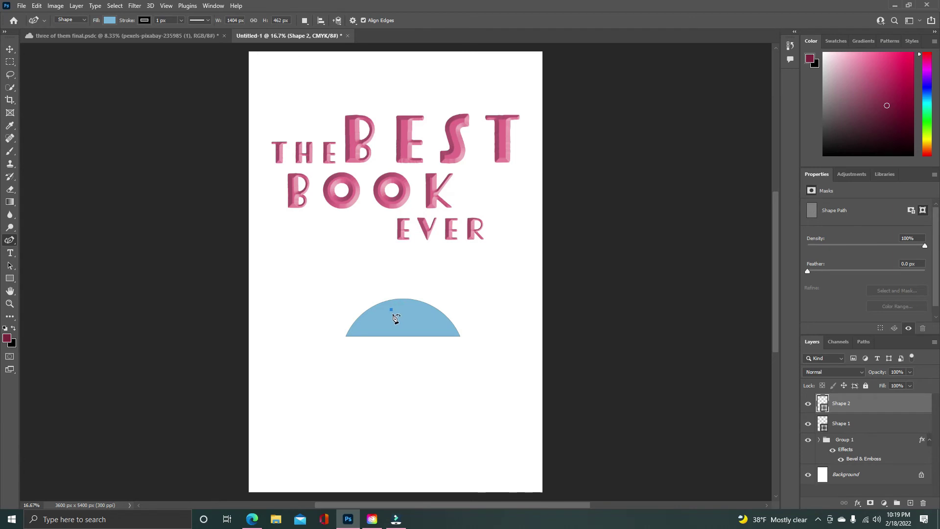
click(287, 82)
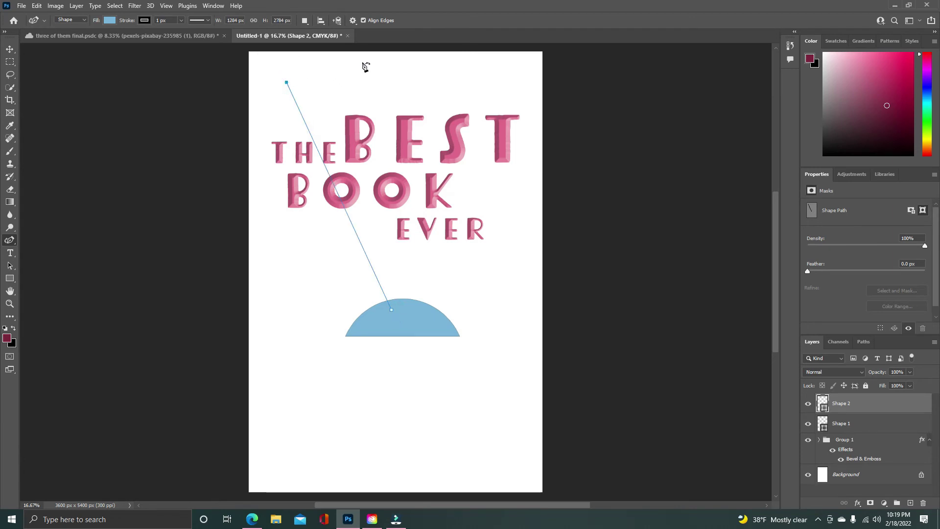
drag(363, 62, 424, 247)
click(406, 308)
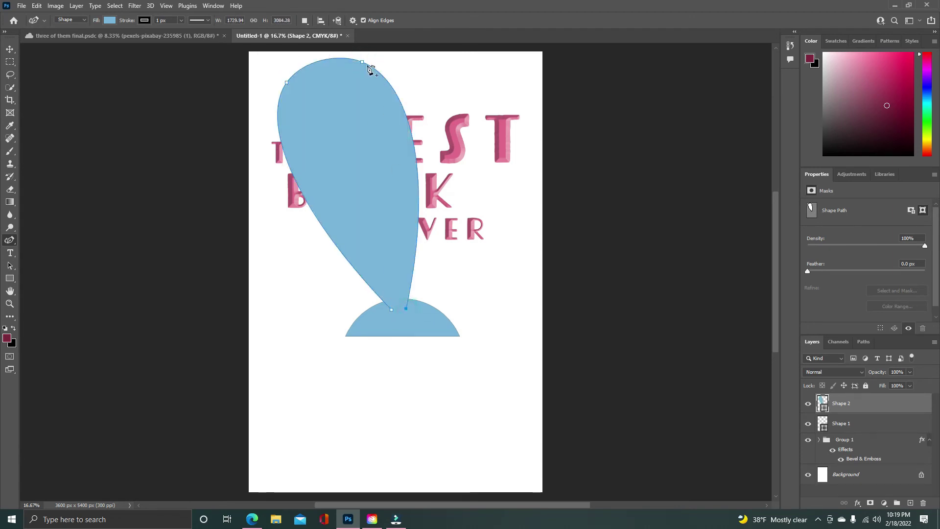
double_click(362, 62)
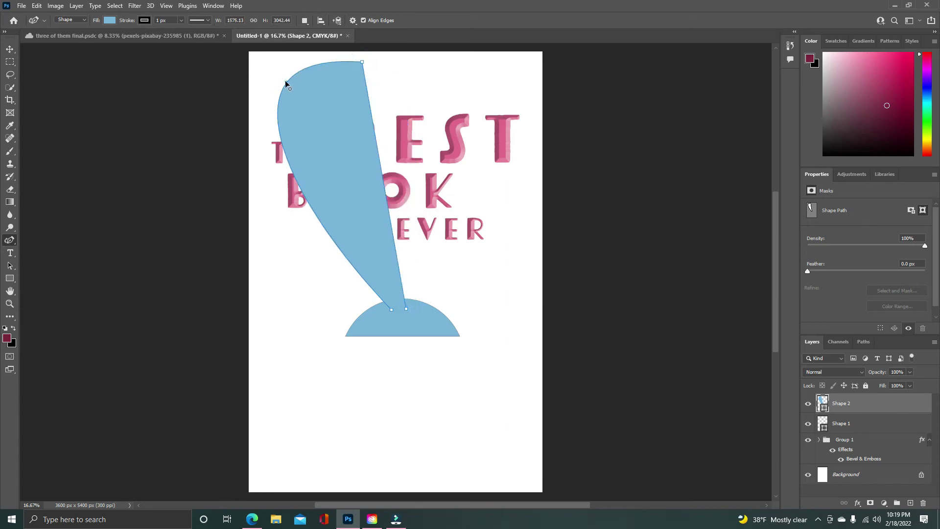
double_click(286, 81)
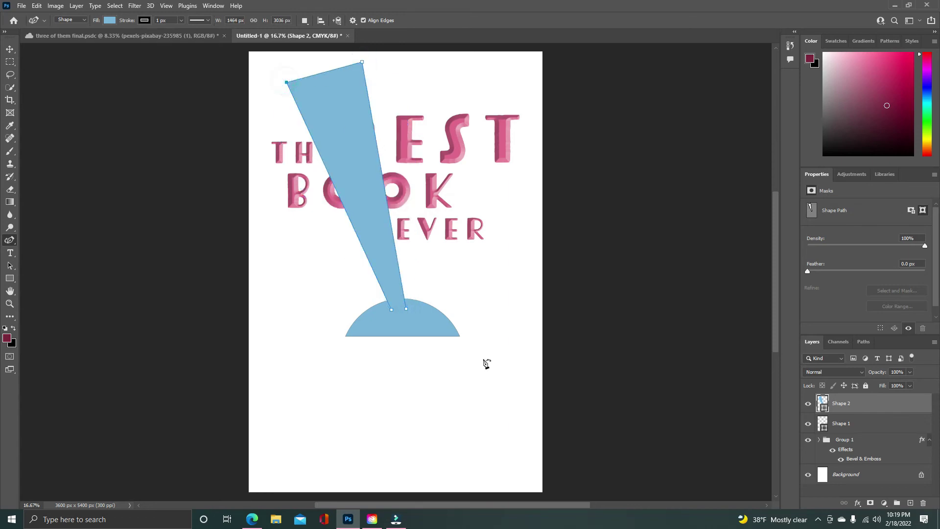
- Try an extra point beside the ray's base, undo it, and convert both base points to corners
click(421, 311)
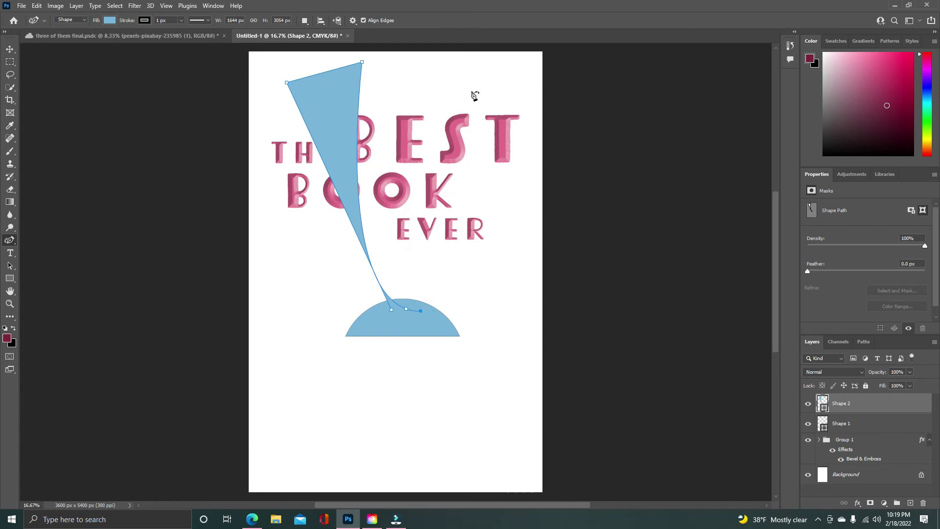
key(ctrl+z)
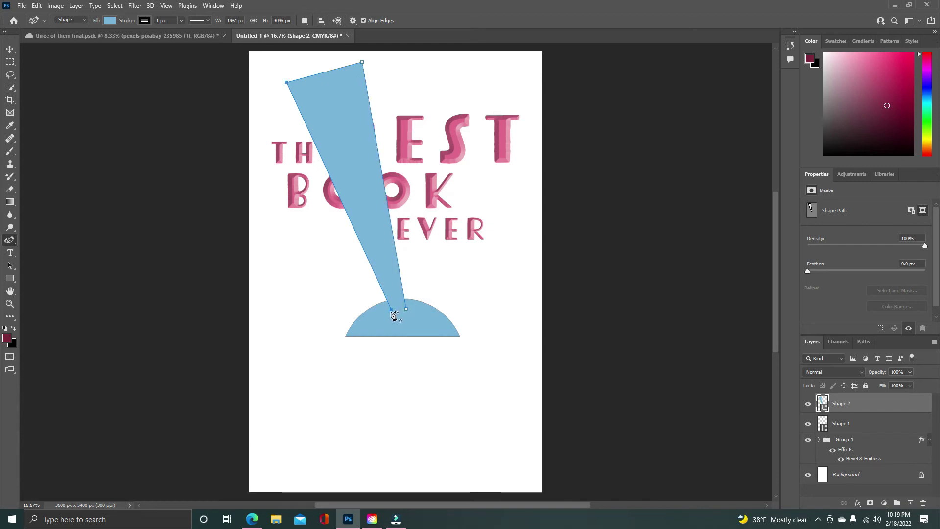
click(392, 310)
double_click(392, 310)
double_click(406, 308)
key(v)
click(356, 126)
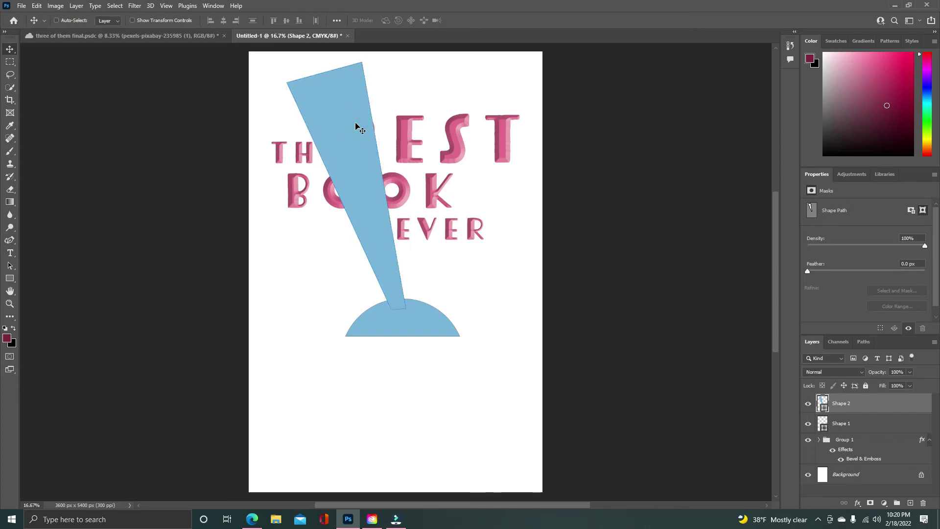
- Duplicate the ray, rotate the copy about 41.5° clockwise and place its narrow end on the right part of the arch
drag(851, 403, 915, 501)
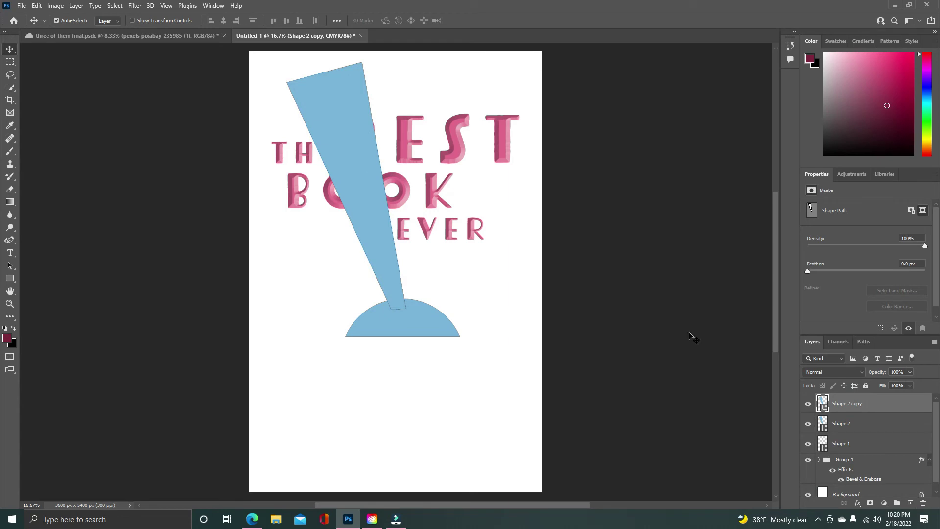
drag(363, 193, 433, 194)
key(ctrl+t)
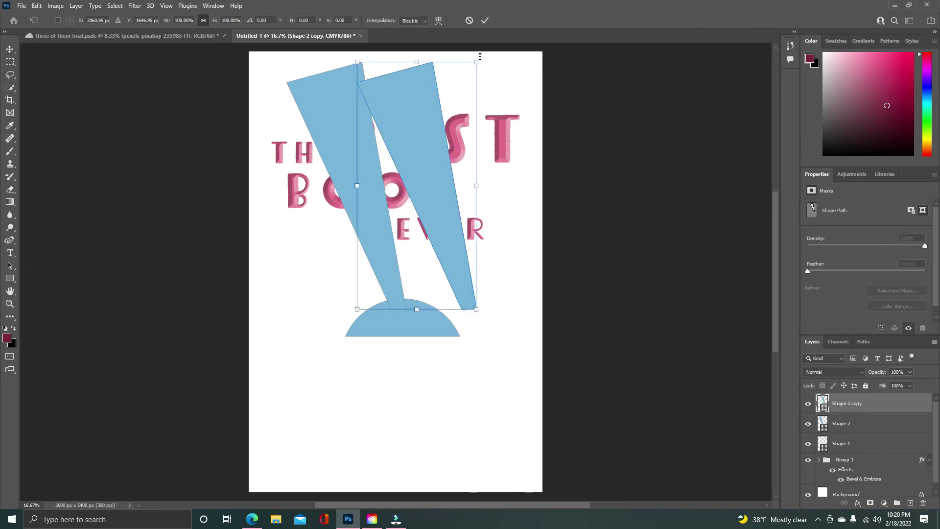
drag(421, 57, 489, 115)
drag(456, 184, 496, 177)
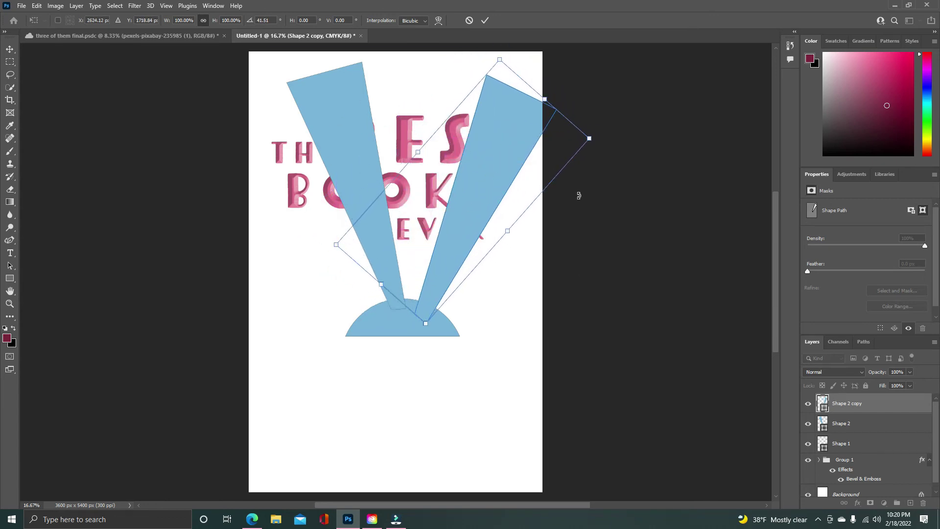
key(Return)
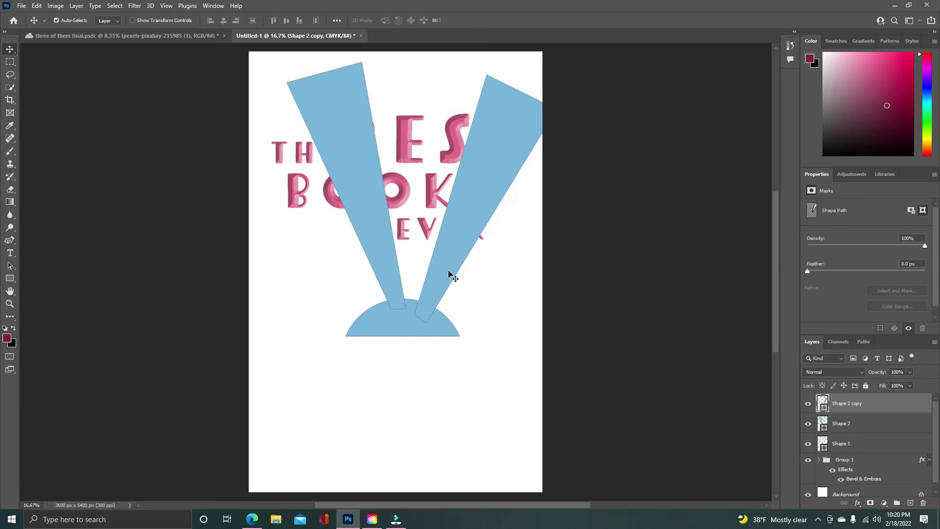
- Remove the stroke from the right ray
click(10, 240)
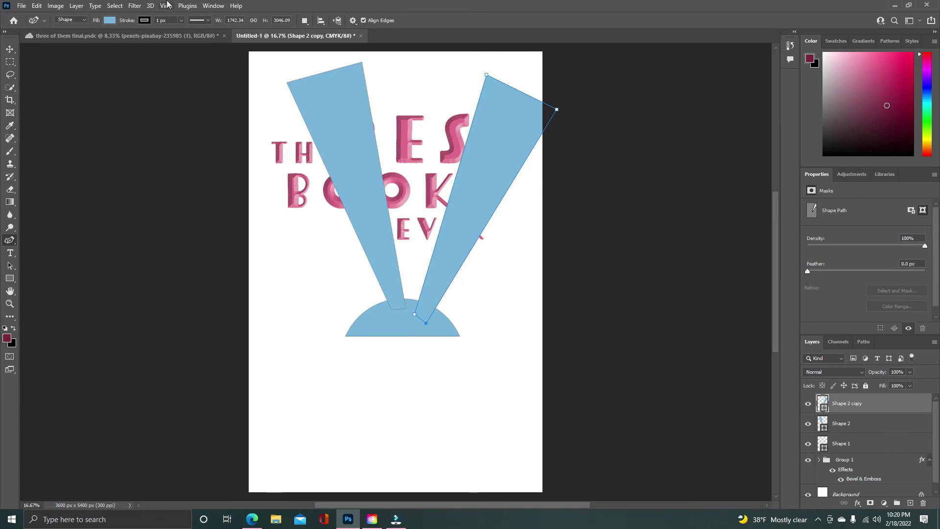
click(144, 20)
click(88, 40)
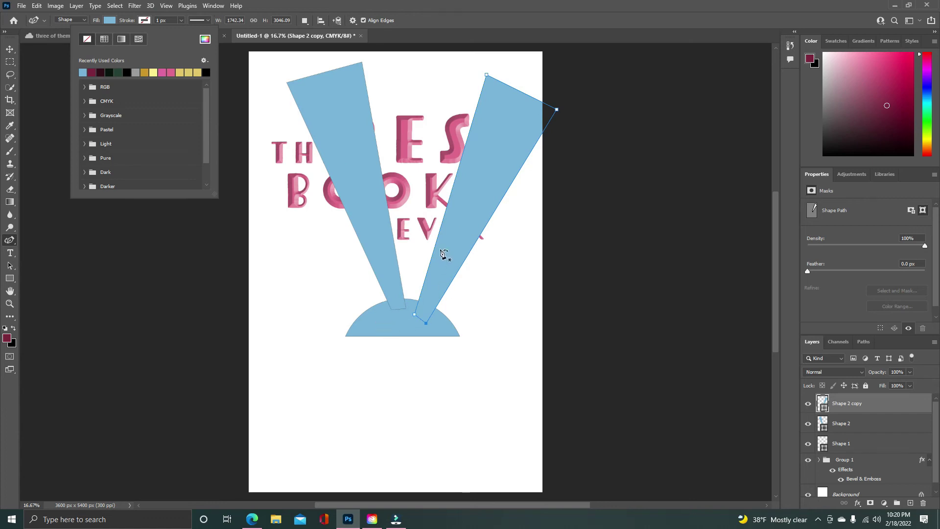
key(v)
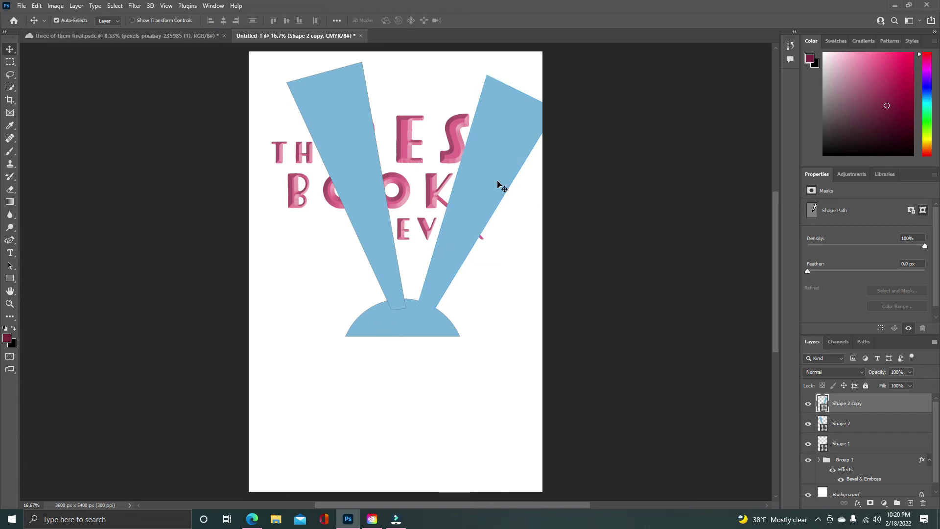
- Select the left ray and set its stroke to no colour
click(371, 181)
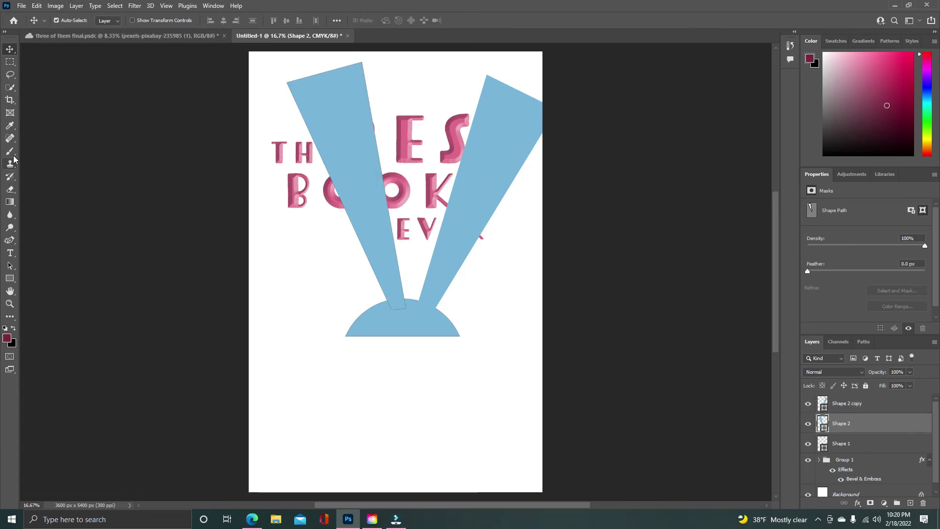
click(10, 240)
click(146, 20)
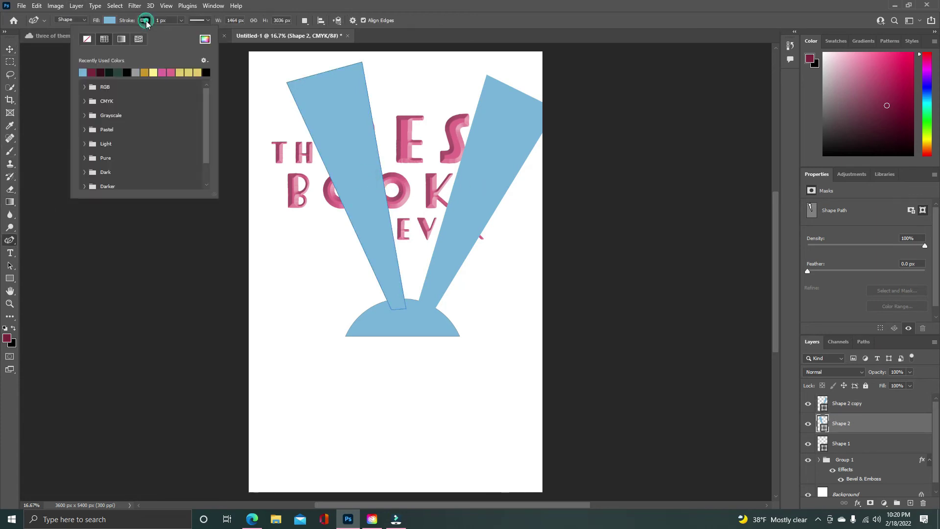
click(87, 40)
key(v)
- Remove the arch's stroke and deselect all layers
click(402, 323)
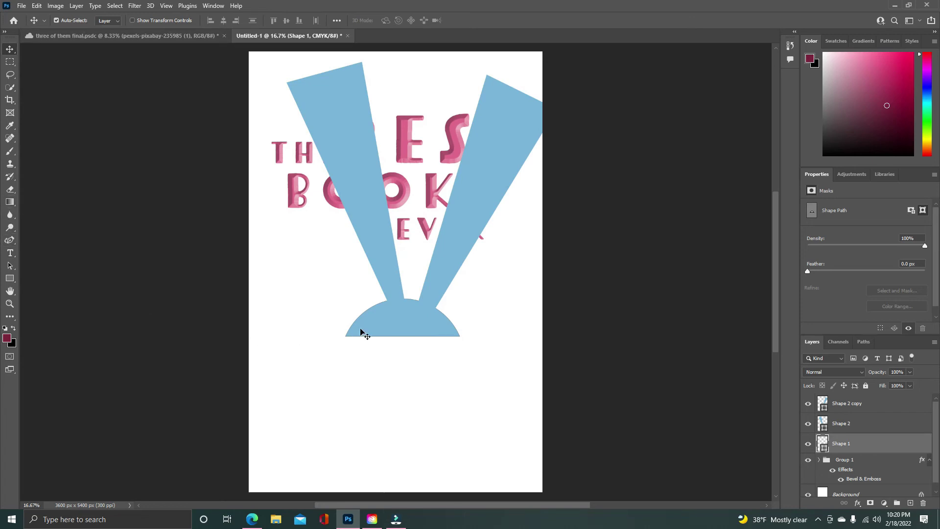
click(9, 242)
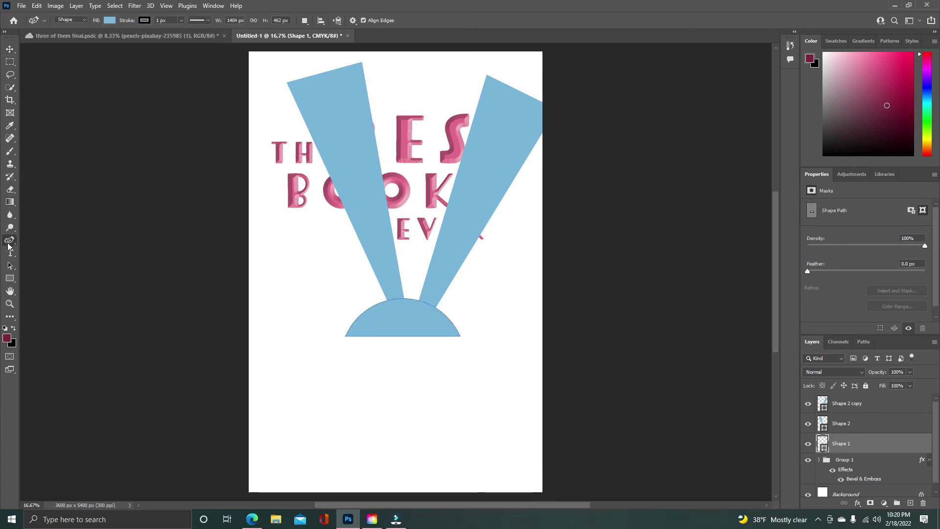
click(147, 20)
click(87, 39)
key(v)
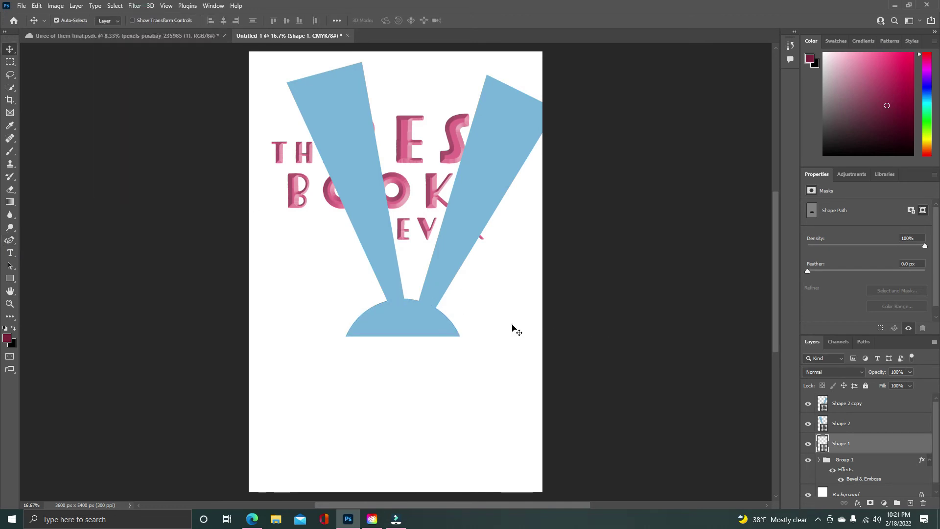
click(512, 325)
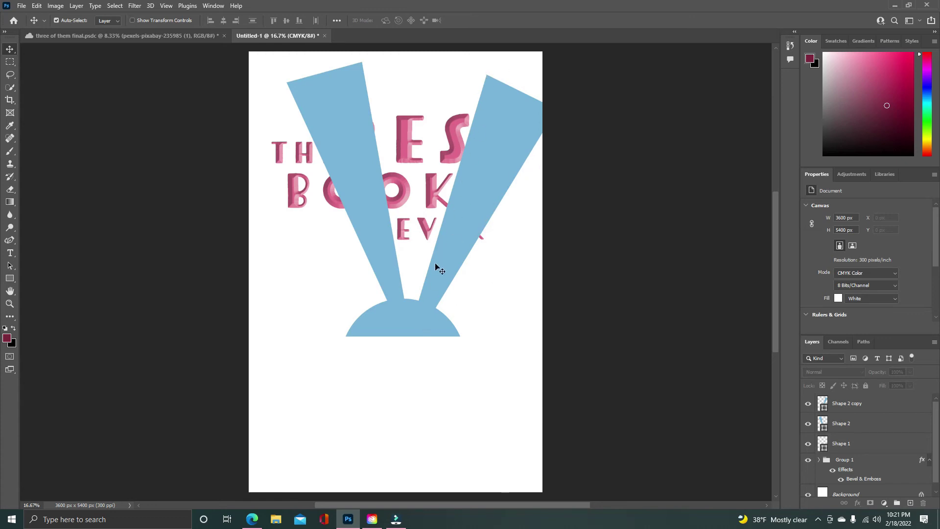
- Select both rays and the arch, move them together further down the page, and merge the three shapes into one
click(387, 234)
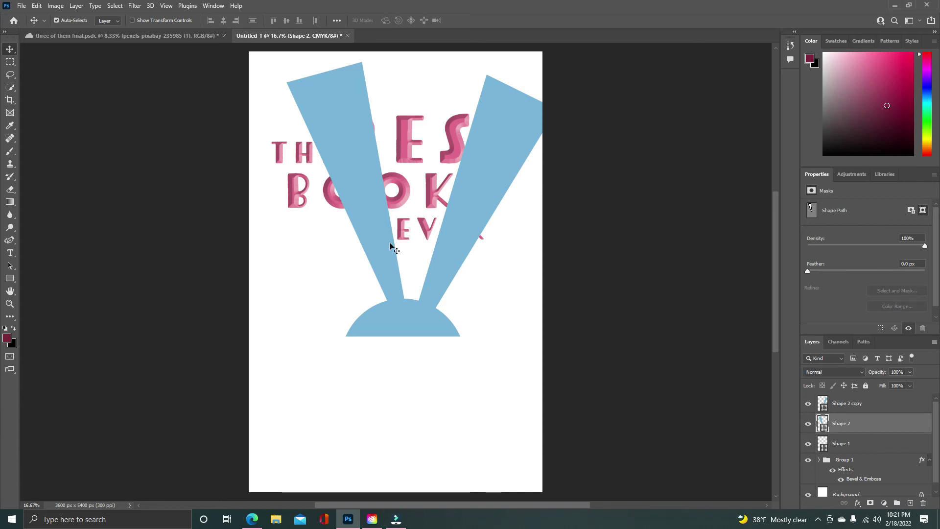
shift+click(451, 250)
shift+click(410, 320)
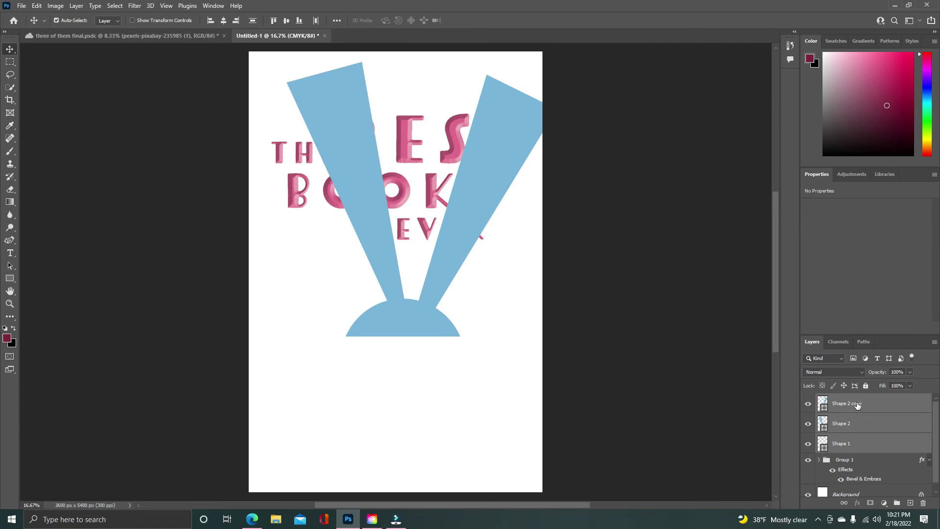
drag(447, 294, 436, 326)
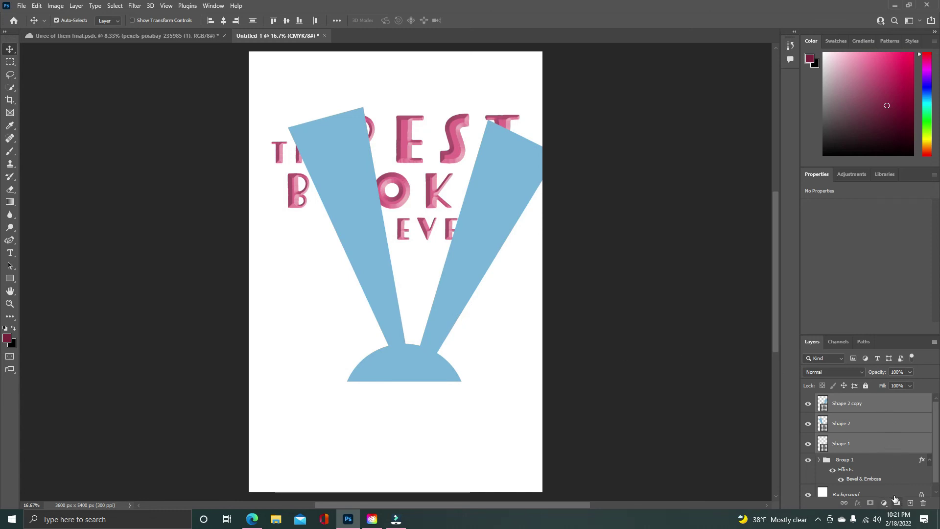
right_click(874, 427)
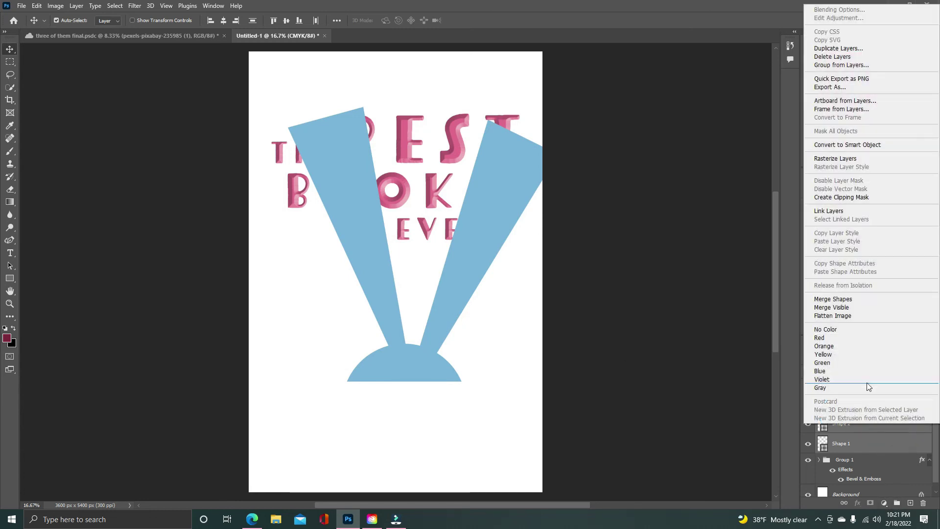
click(847, 300)
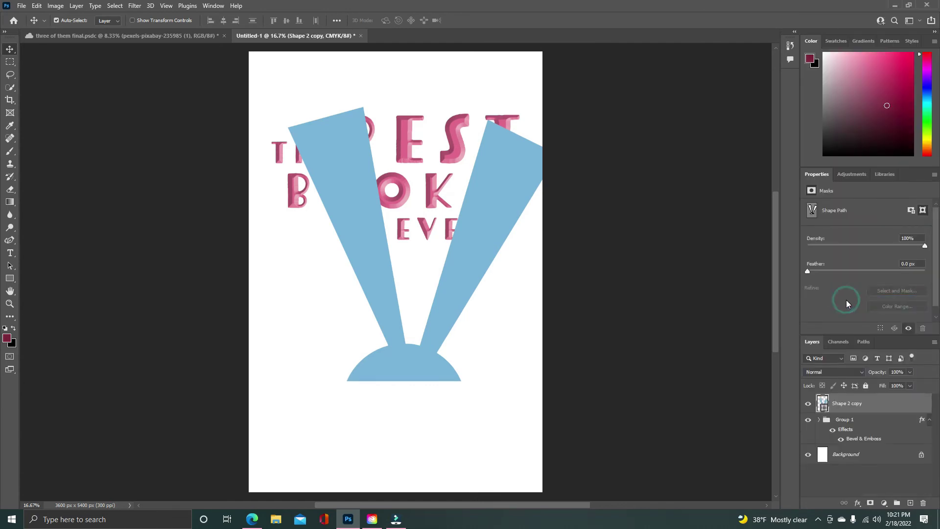
- Move the merged ray and arch shape around the page as one object, leaving it slightly higher up
drag(403, 369, 433, 354)
right_click(848, 404)
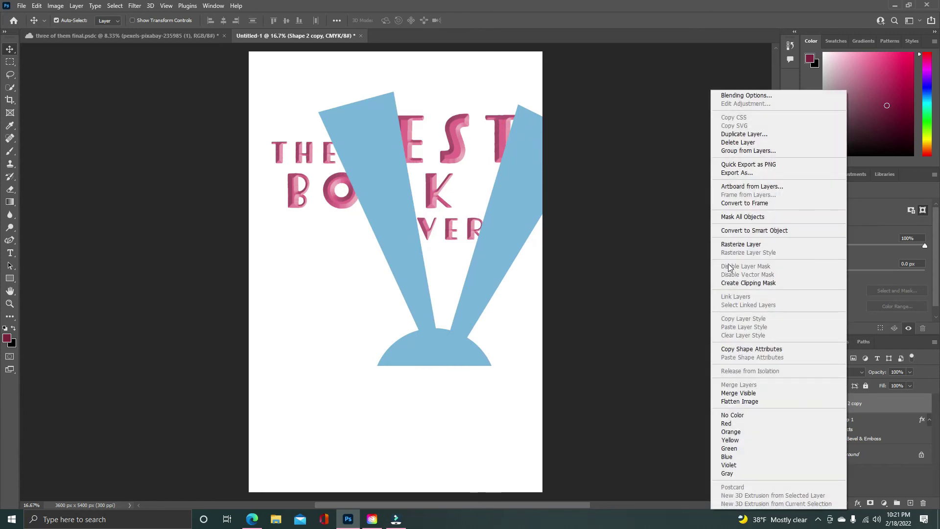
click(505, 392)
drag(468, 357, 439, 345)
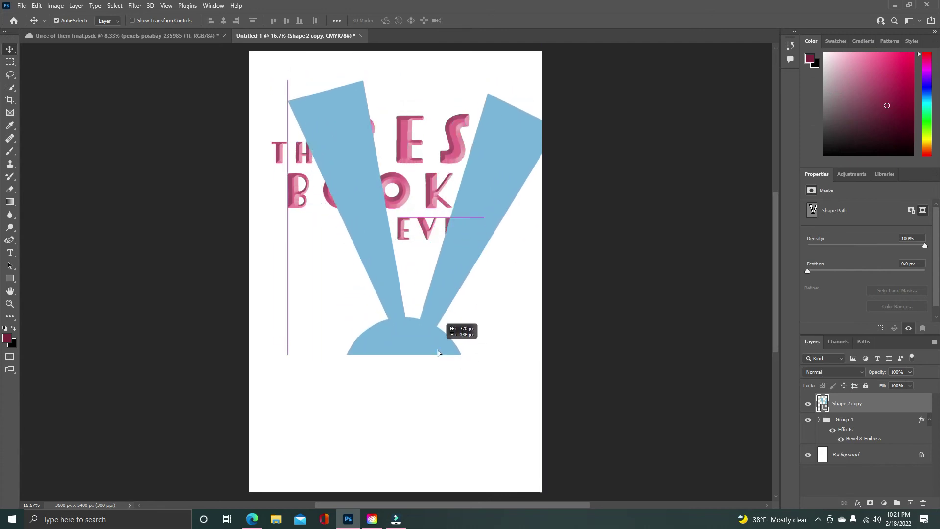
- Place the merged shape's layer between the title group and the background, and shift it until the right ray's corner meets the page edge
drag(854, 405, 855, 420)
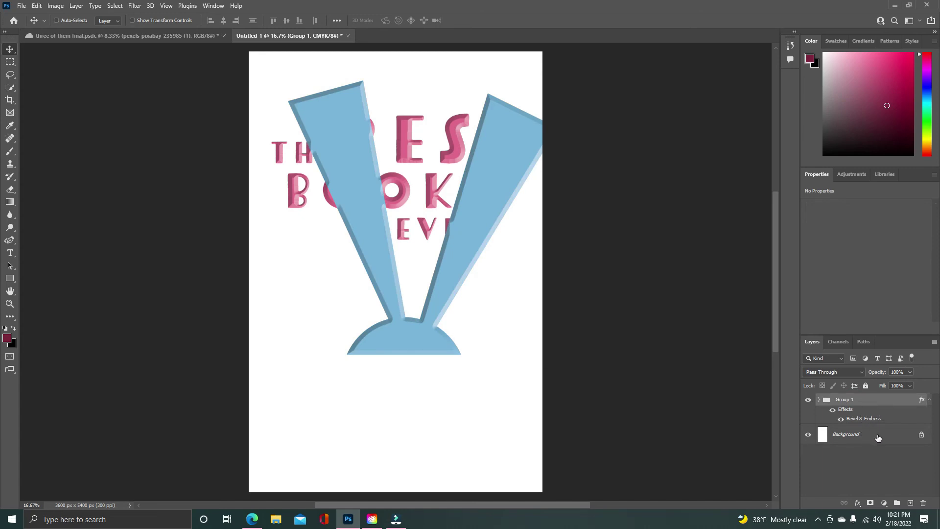
key(ctrl+z)
drag(865, 405, 856, 446)
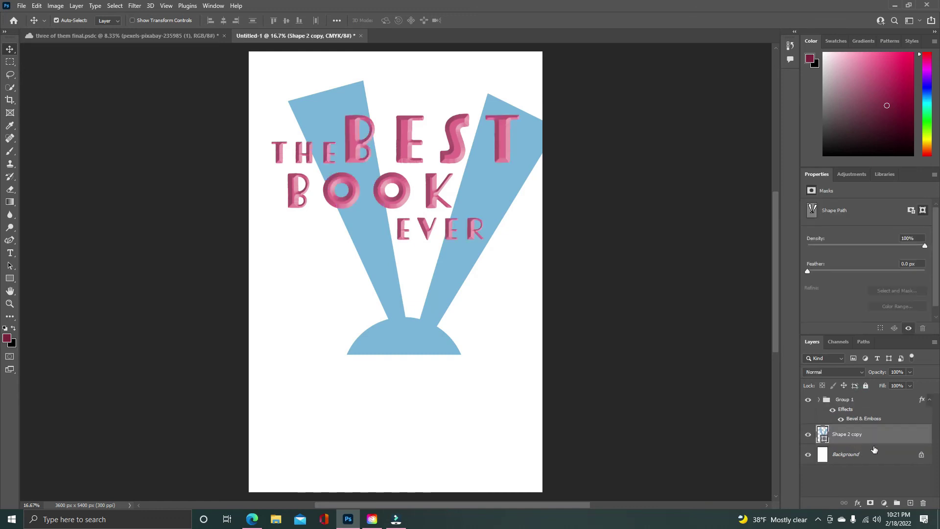
drag(439, 340, 414, 321)
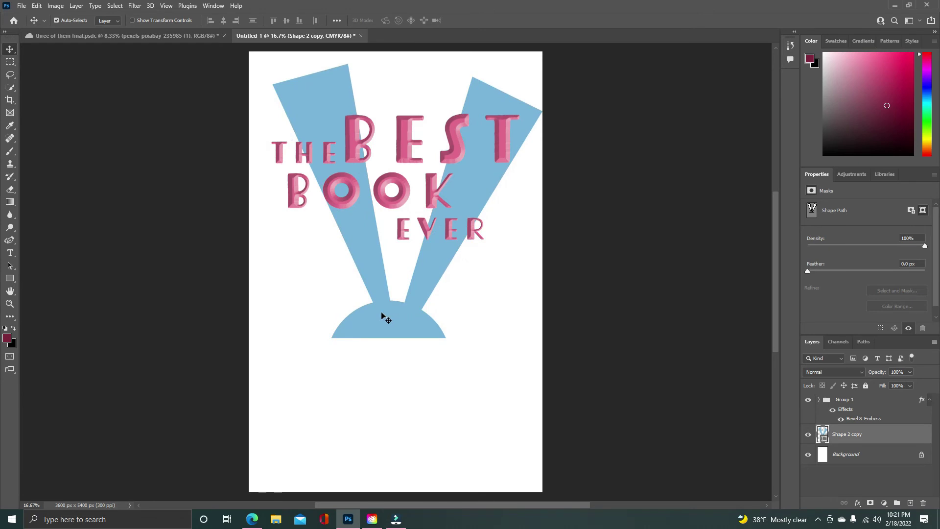
- Give the merged ray and arch shape an outer glow at 22% opacity, leaving its drop shadow switched off
click(858, 502)
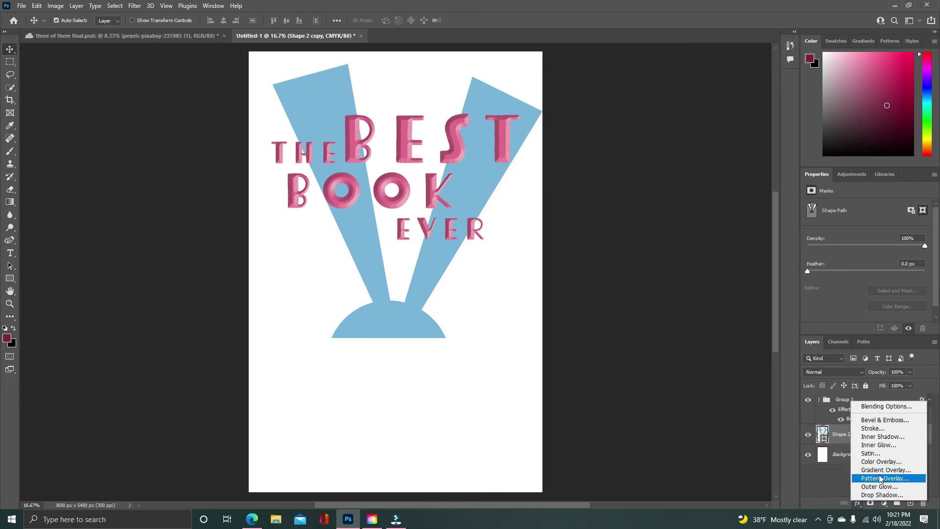
click(880, 493)
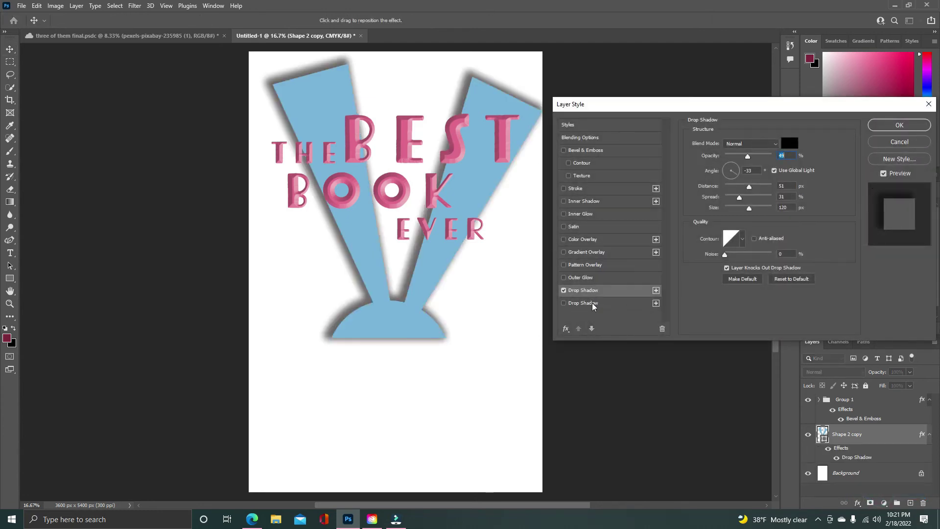
click(563, 278)
click(564, 289)
click(583, 277)
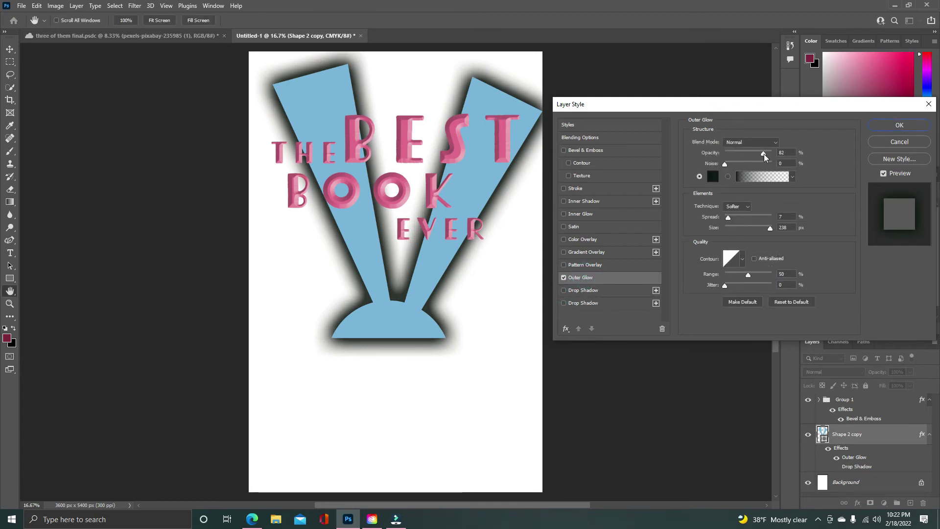
drag(742, 154, 736, 155)
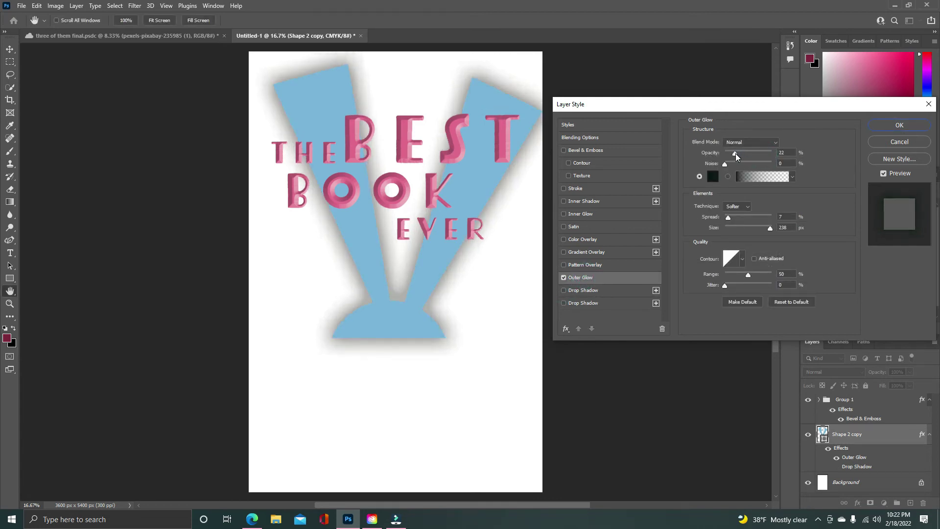
click(899, 126)
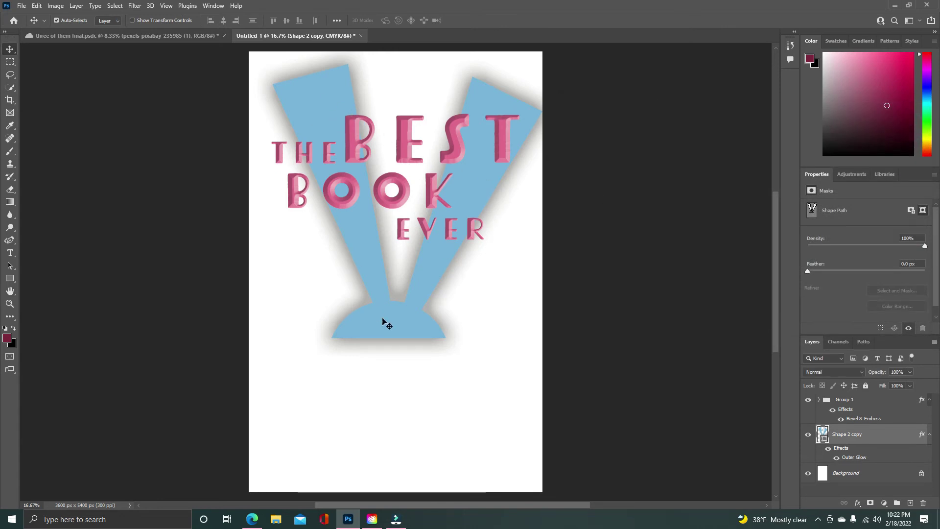
- Compare the layout with the finished cover and move the merged shape slightly down and to the left
drag(403, 327, 417, 341)
drag(404, 327, 405, 326)
click(205, 36)
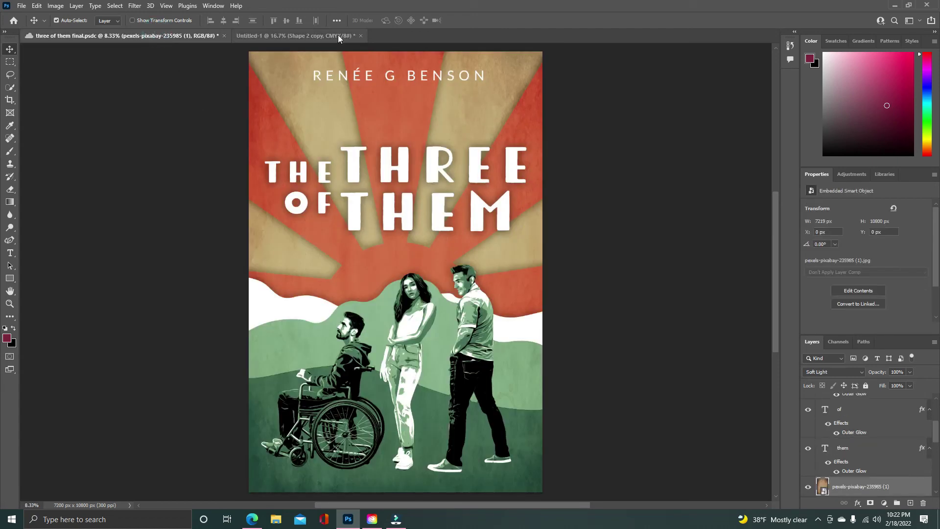
click(289, 35)
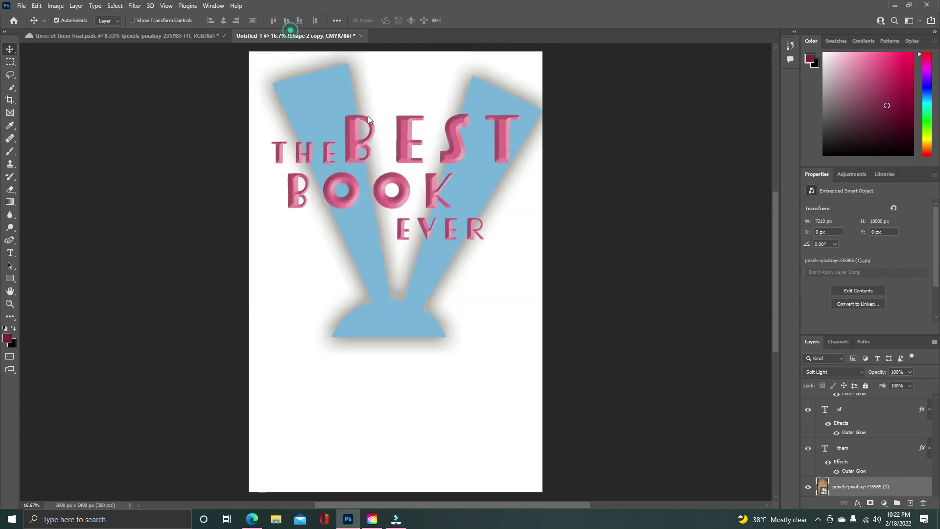
drag(405, 315, 391, 378)
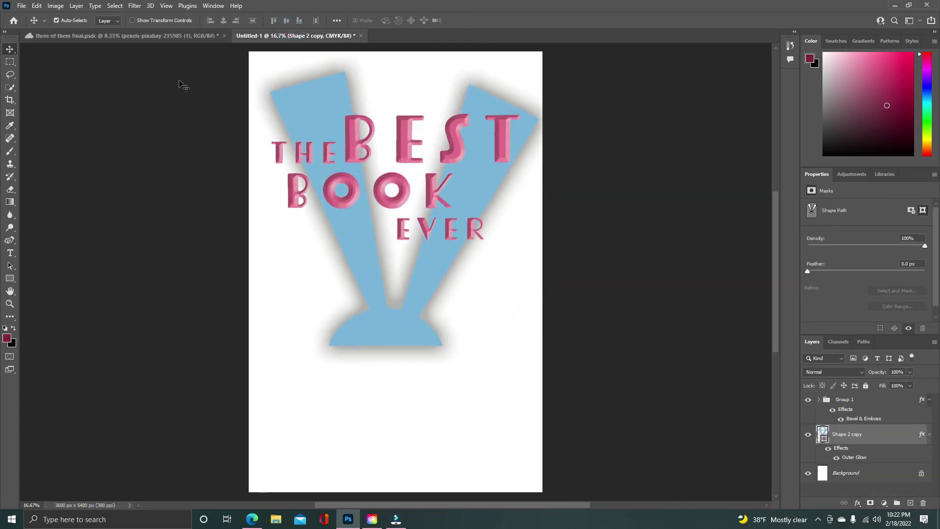
- On the finished cover, move the texture layer aside to compare the artwork with and without it, undoing each move
click(167, 35)
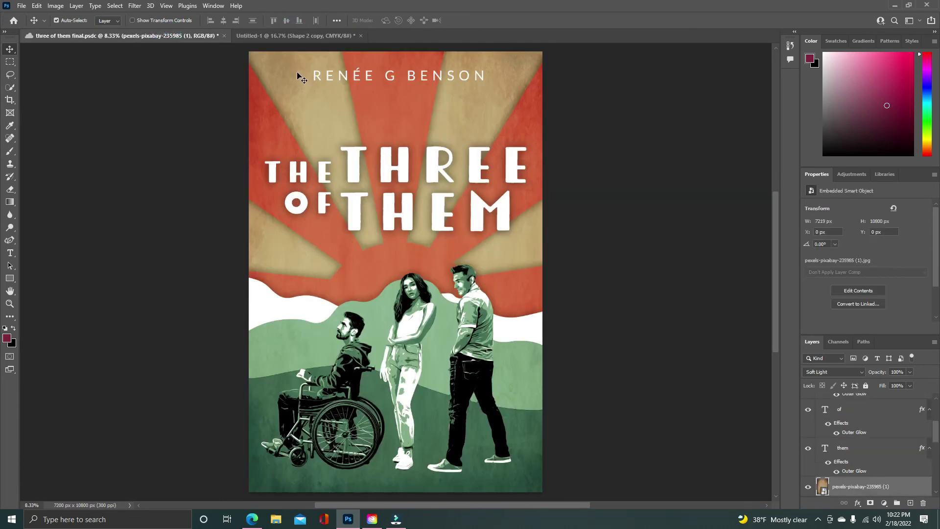
drag(282, 97, 300, 127)
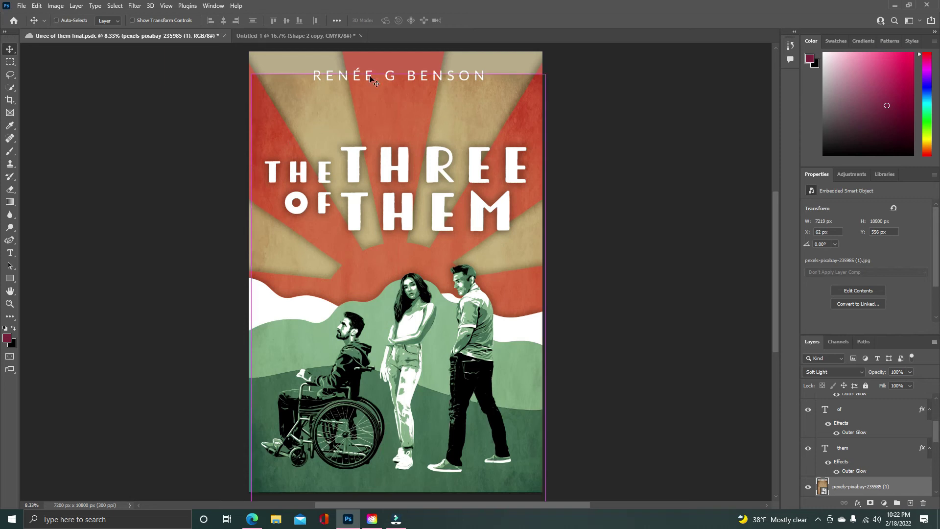
key(ctrl+z)
drag(331, 126, 657, 184)
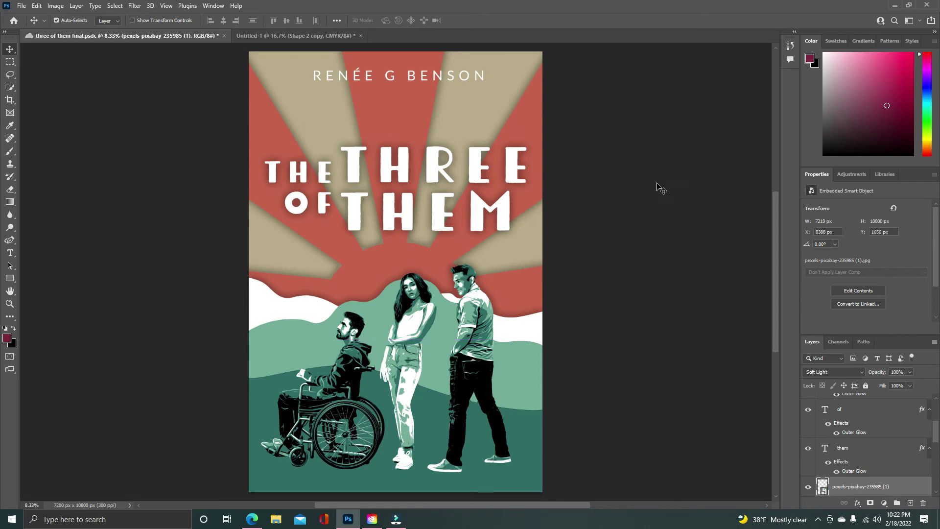
key(ctrl+z)
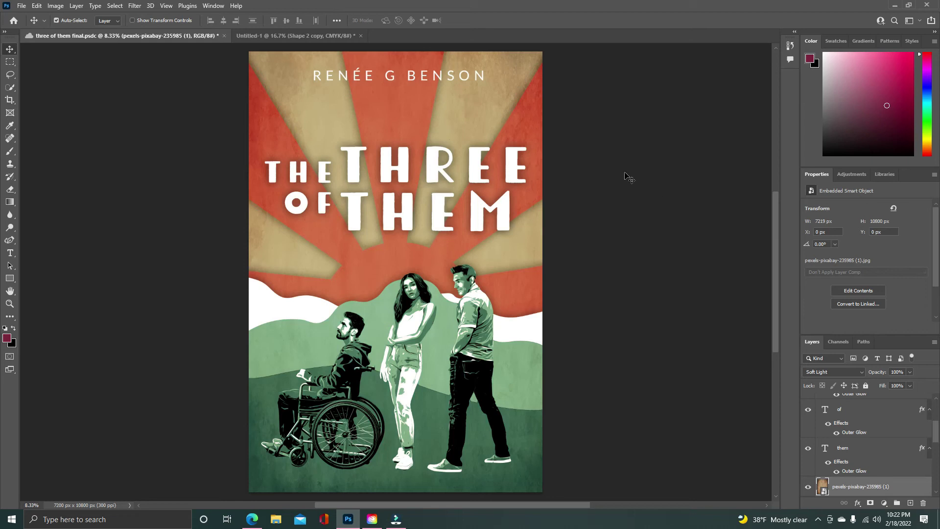
drag(419, 112, 706, 157)
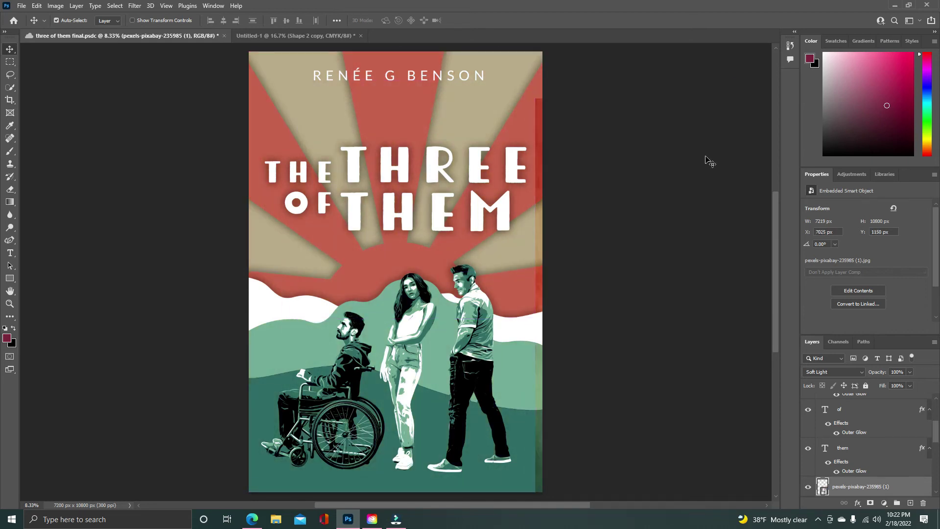
key(ctrl+z)
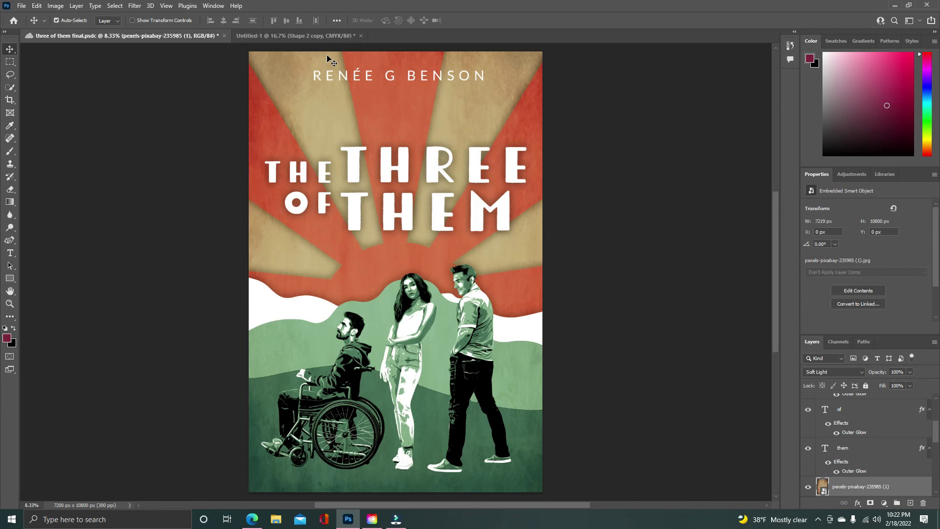
click(304, 37)
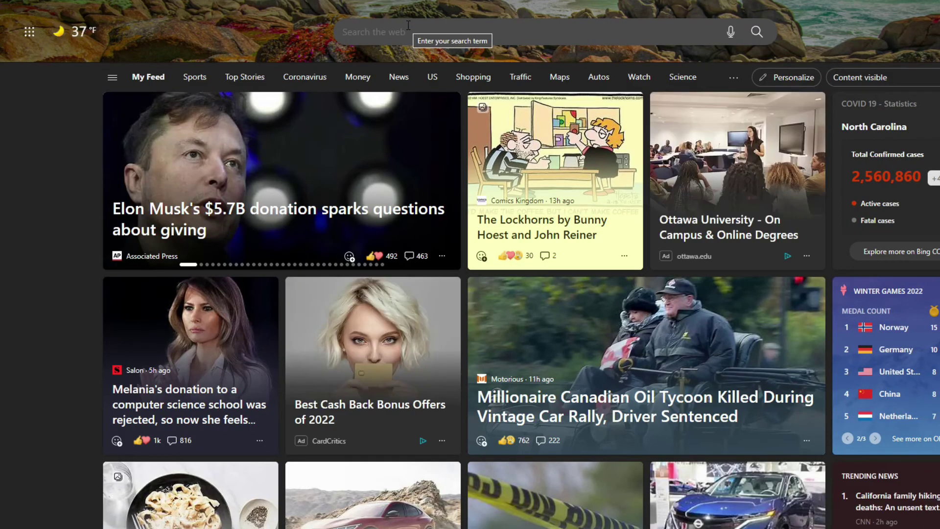
- Switch to the web browser, search for Unsplash, and open the Unsplash site
click(408, 25)
text(unsp)
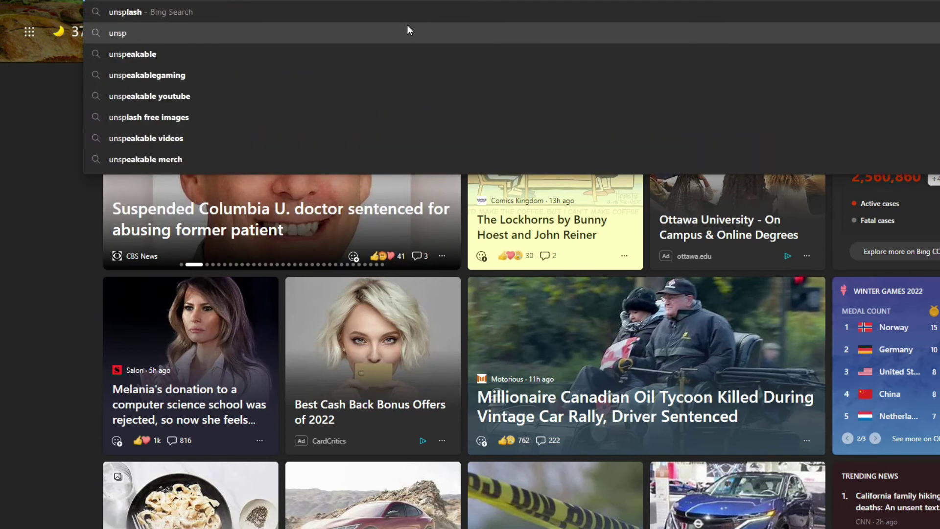
key(Return)
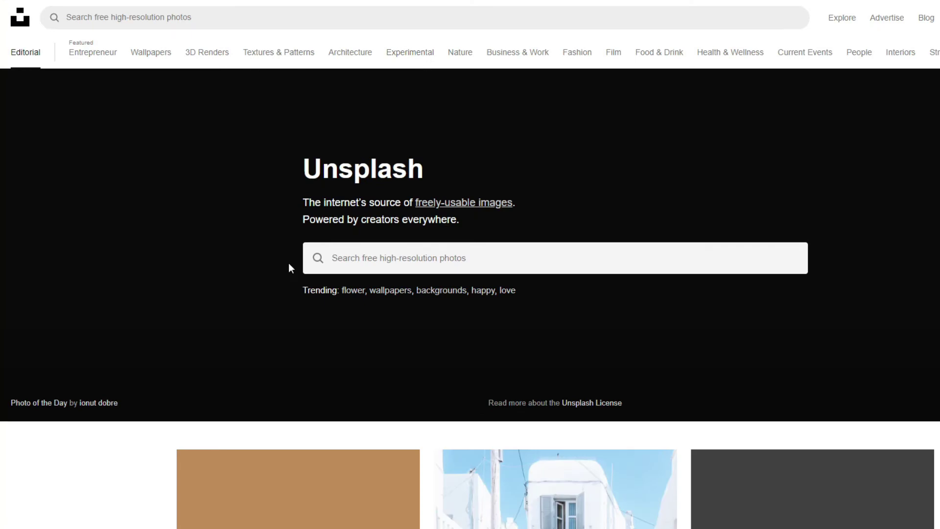
- Search Unsplash for "texture" photos
text(te)
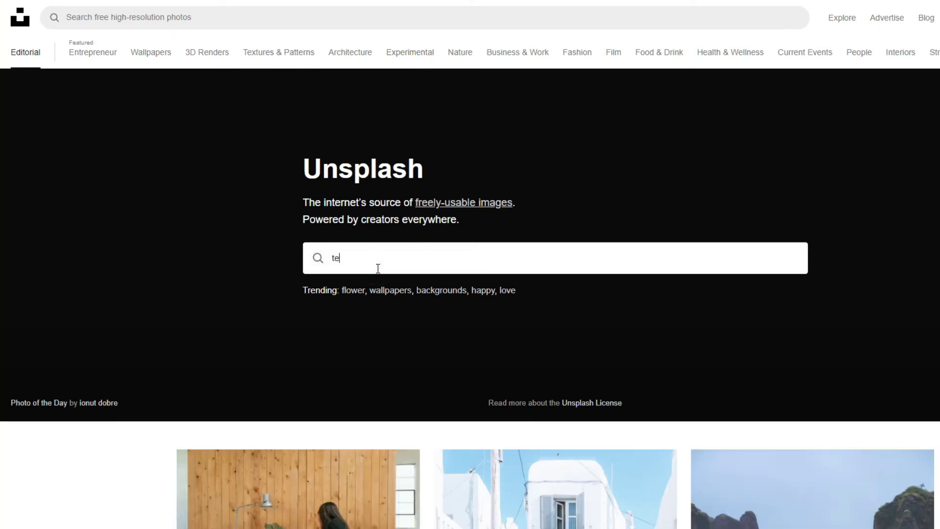
text(xture)
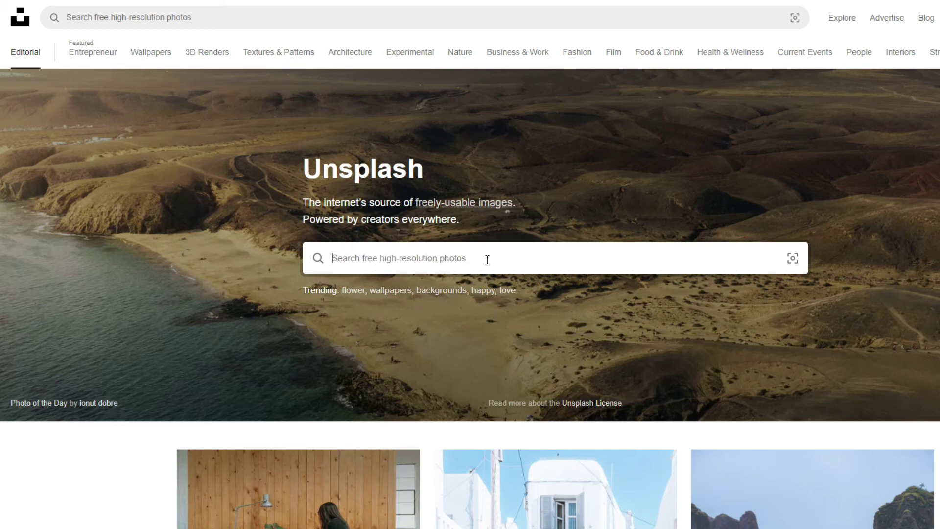
scroll(488, 259, down, 5)
scroll(478, 265, up, 5)
click(390, 255)
text(texture)
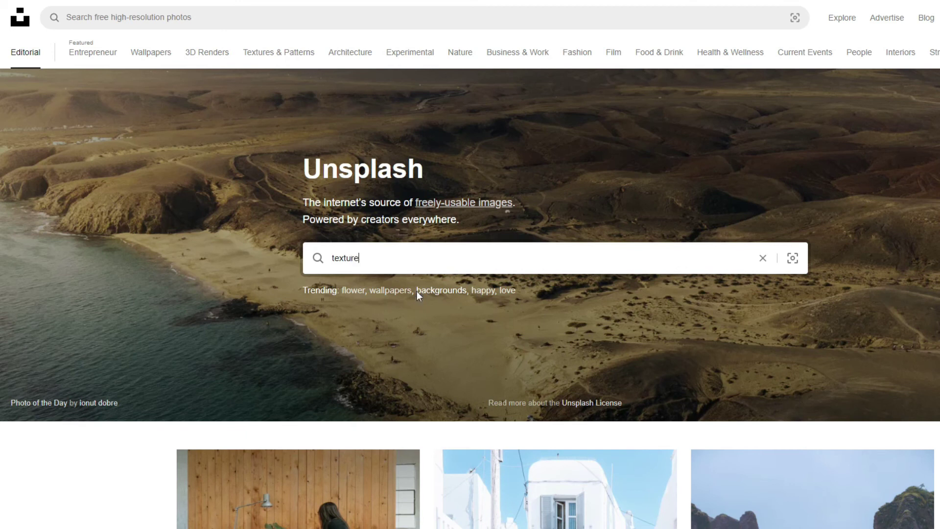
key(Return)
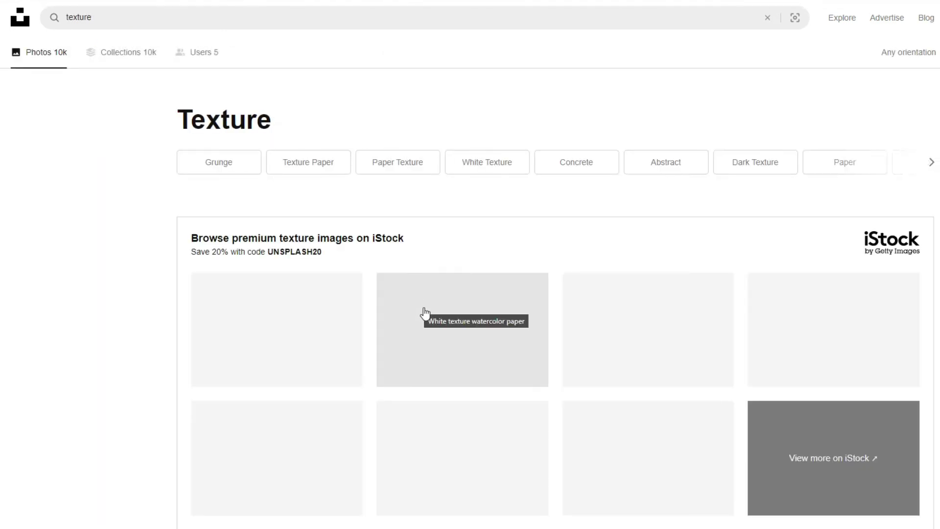
- Browse the Unsplash texture results and download the white swirled plaster photo
scroll(424, 314, down, 10)
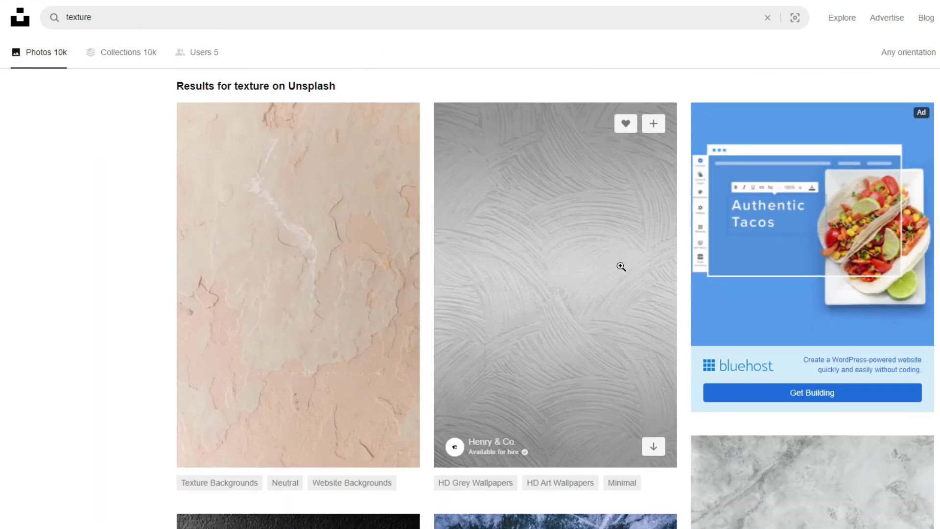
scroll(621, 267, down, 8)
scroll(686, 411, down, 6)
scroll(891, 400, up, 10)
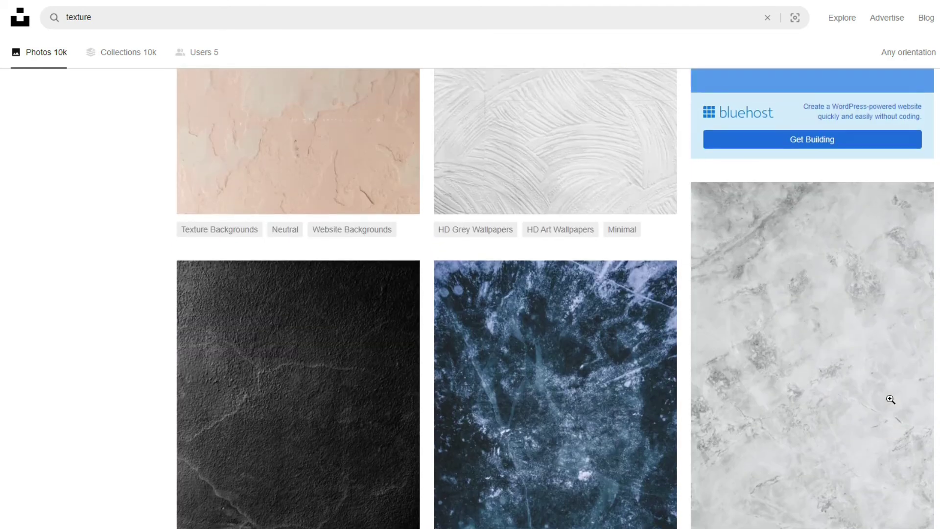
scroll(891, 399, up, 10)
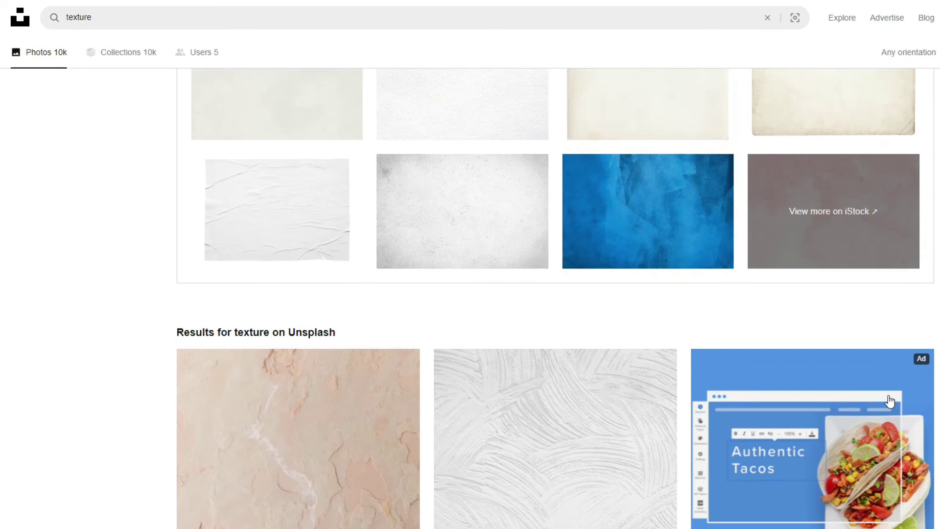
scroll(891, 401, down, 5)
mouse_move(604, 299)
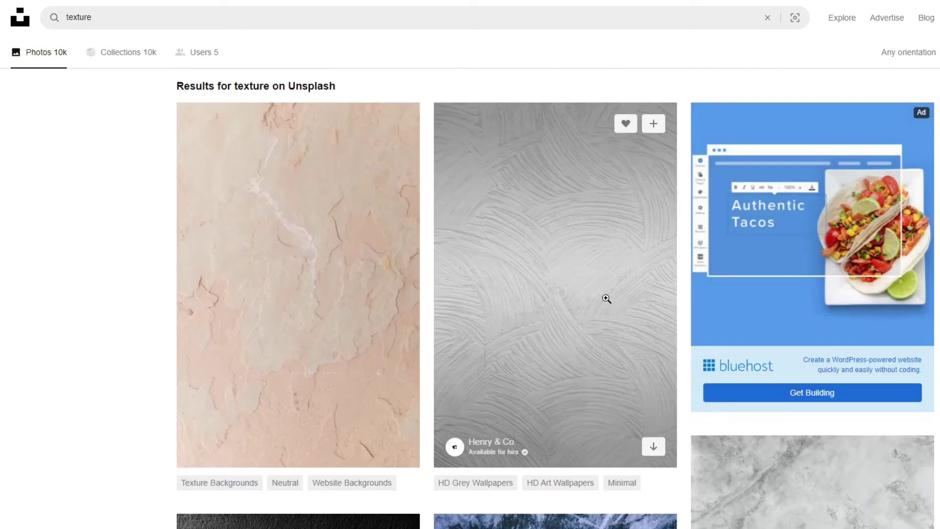
click(654, 447)
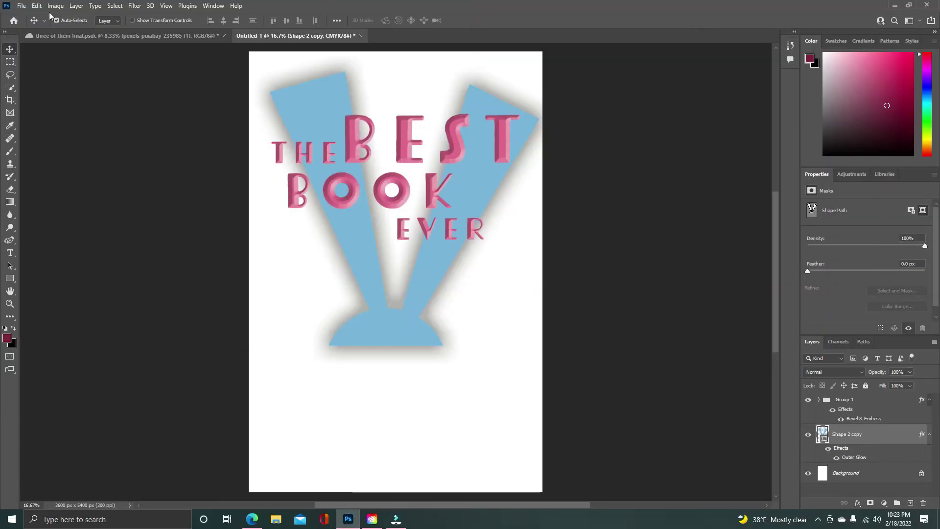
- Back in Photoshop, place the downloaded swirled texture from the computer as an embedded image covering the whole page
click(21, 5)
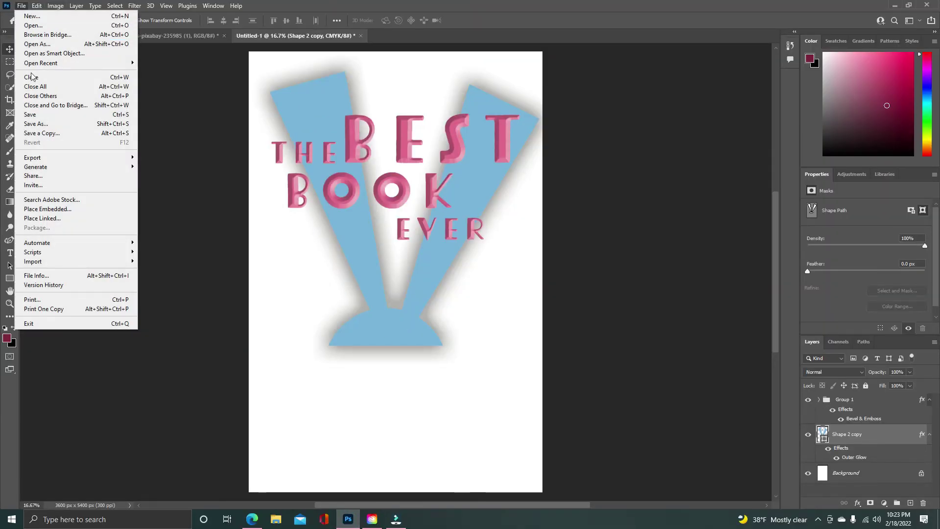
click(47, 210)
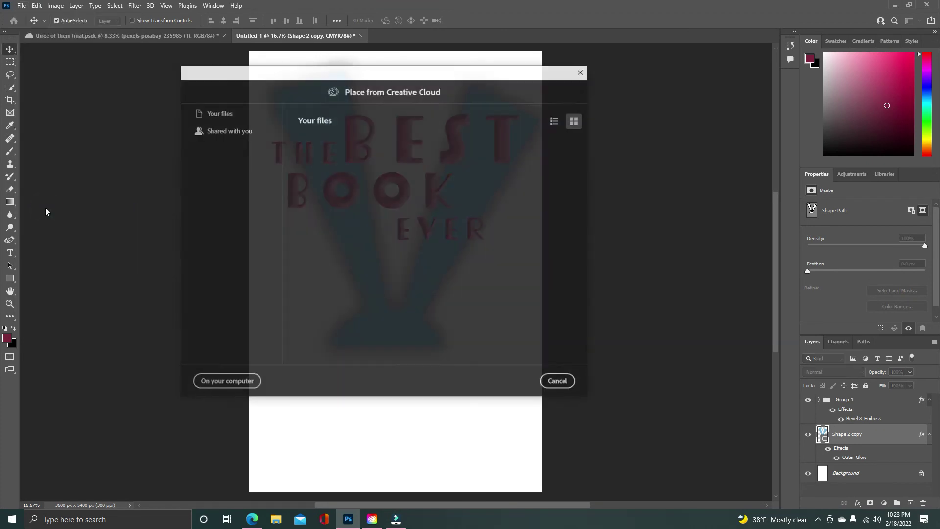
click(226, 382)
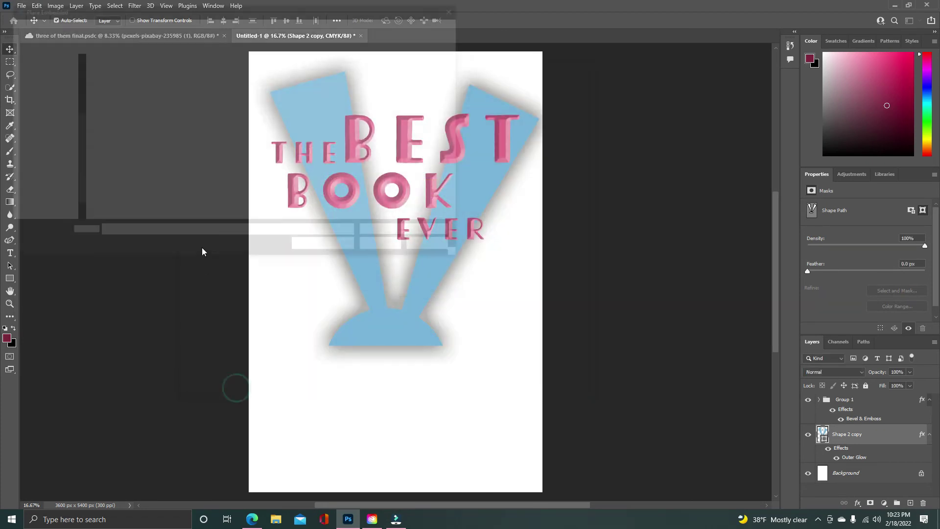
click(162, 87)
double_click(161, 87)
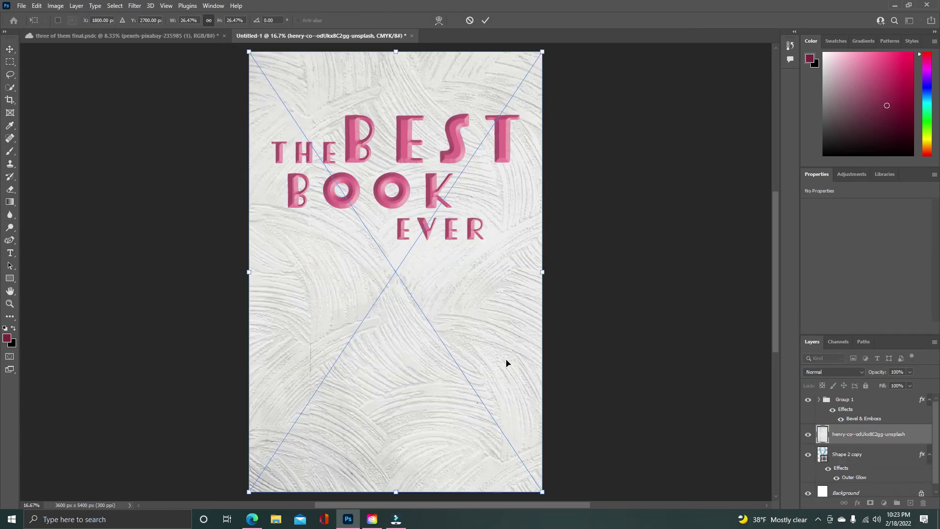
key(Return)
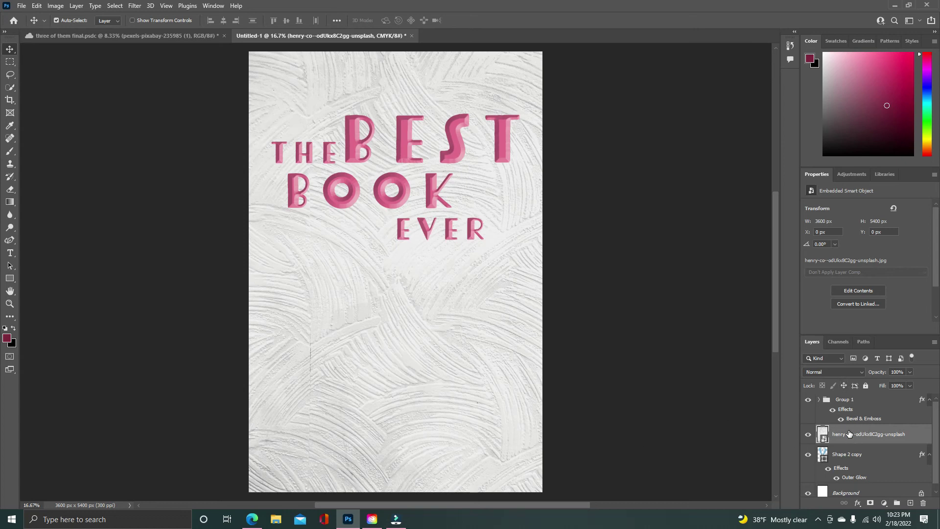
- Set the texture layer's blend mode to Multiply and lower its opacity
click(863, 374)
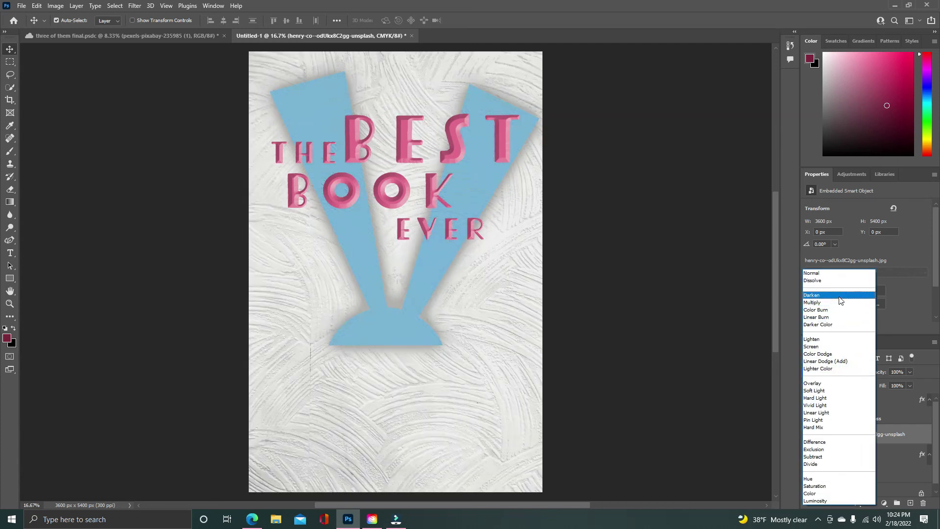
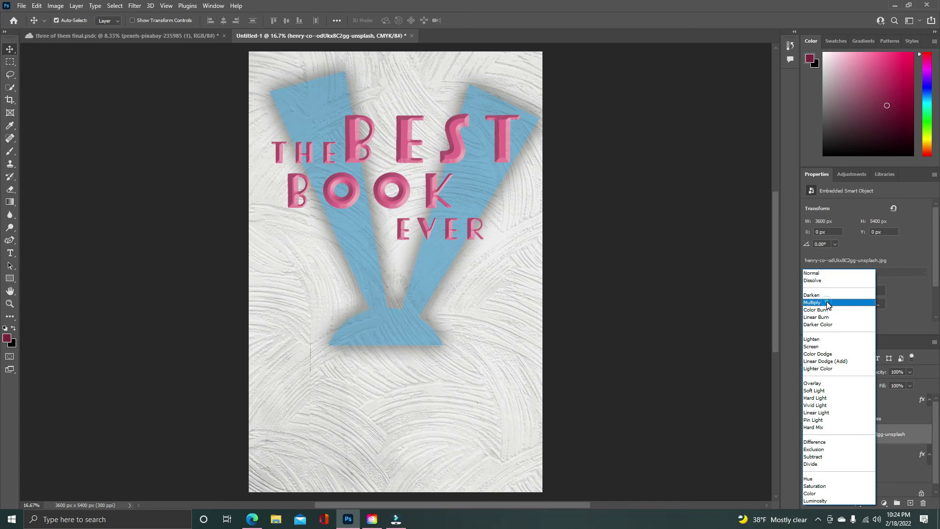
click(828, 304)
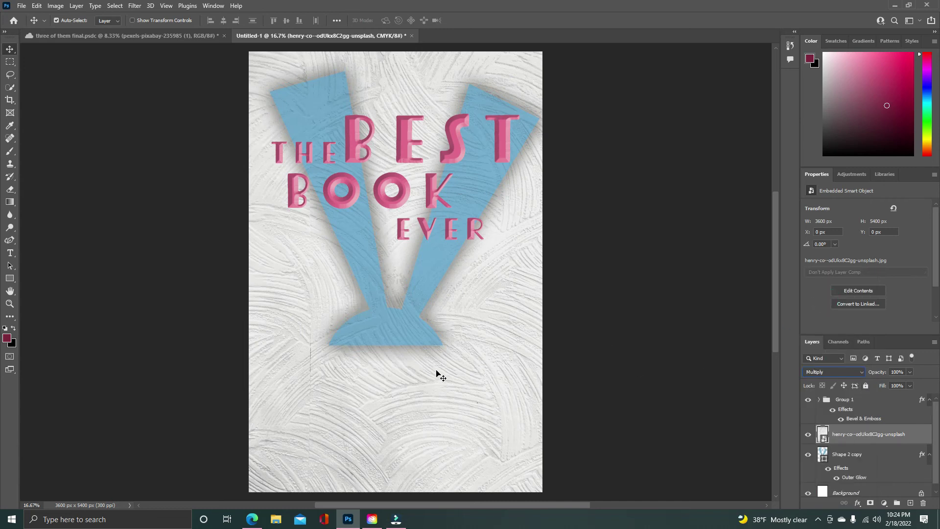
click(910, 375)
drag(915, 383, 877, 386)
- In the three of them final document, compare blend modes on the pexels-pixabay texture layer and return it to Soft Light
click(201, 37)
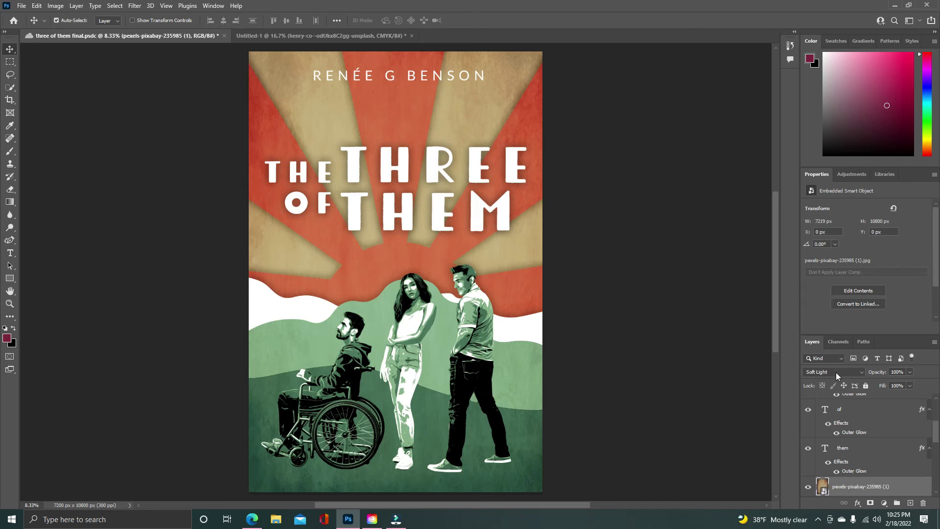
click(860, 374)
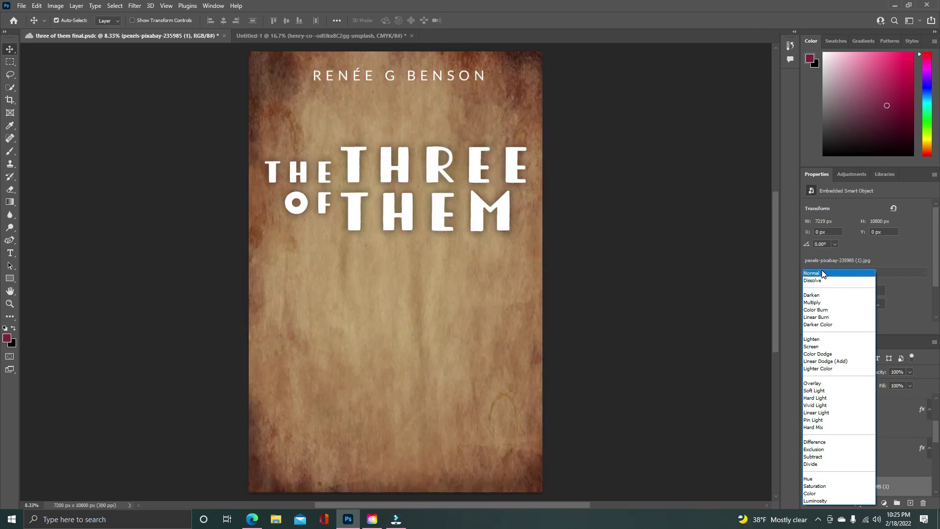
click(823, 390)
drag(430, 263, 715, 260)
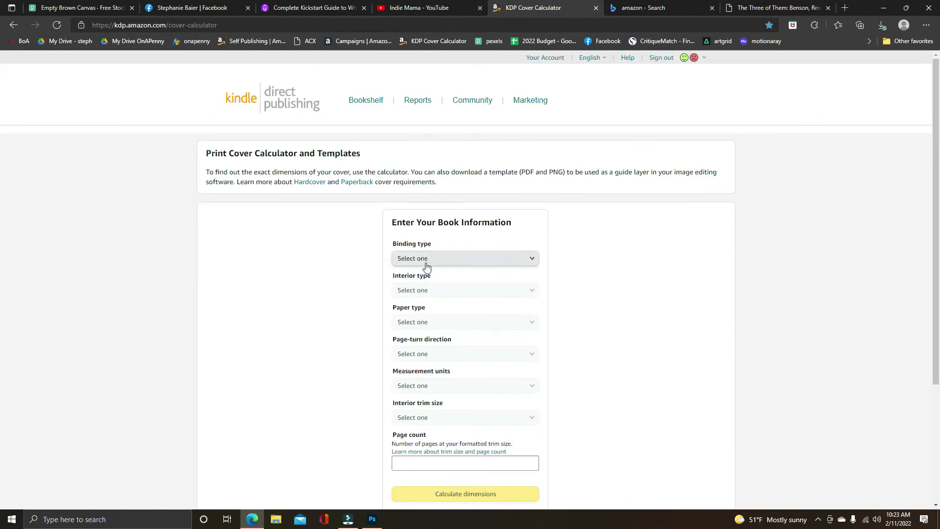
- In the KDP cover calculator in the browser, choose Paperback binding, a Black & white interior and White paper
click(440, 260)
click(433, 269)
click(443, 288)
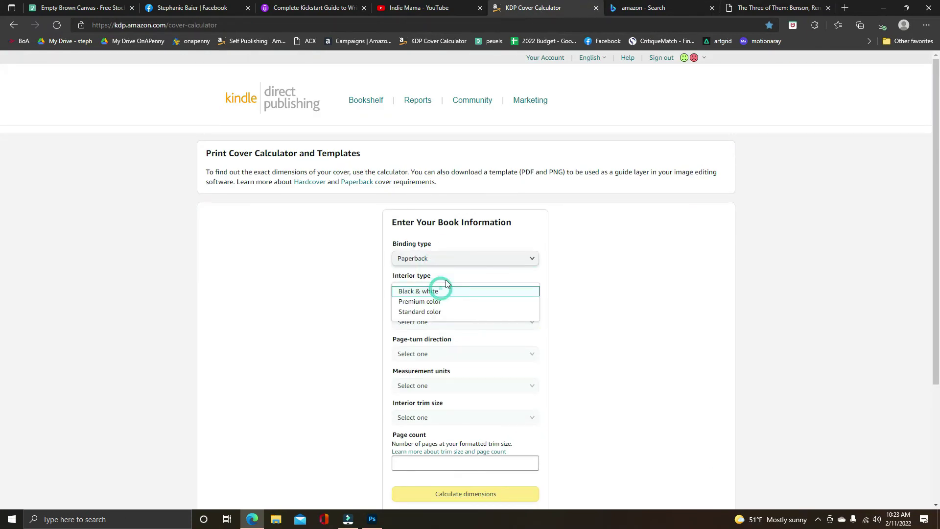
click(451, 293)
click(454, 322)
click(449, 334)
- Set the page-turn direction to Left to Right, the measurement units to Inches and the interior trim size to 6 x 9 in
click(454, 353)
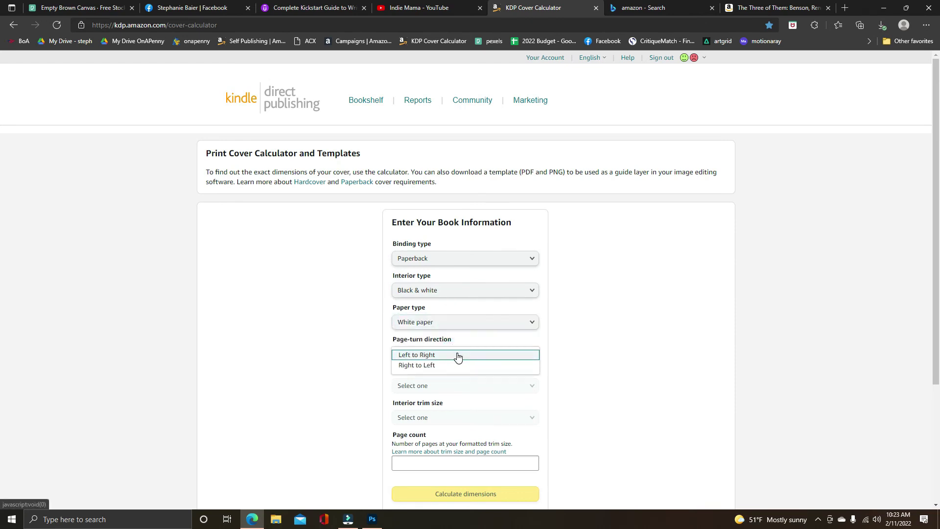
click(455, 354)
click(453, 384)
click(449, 387)
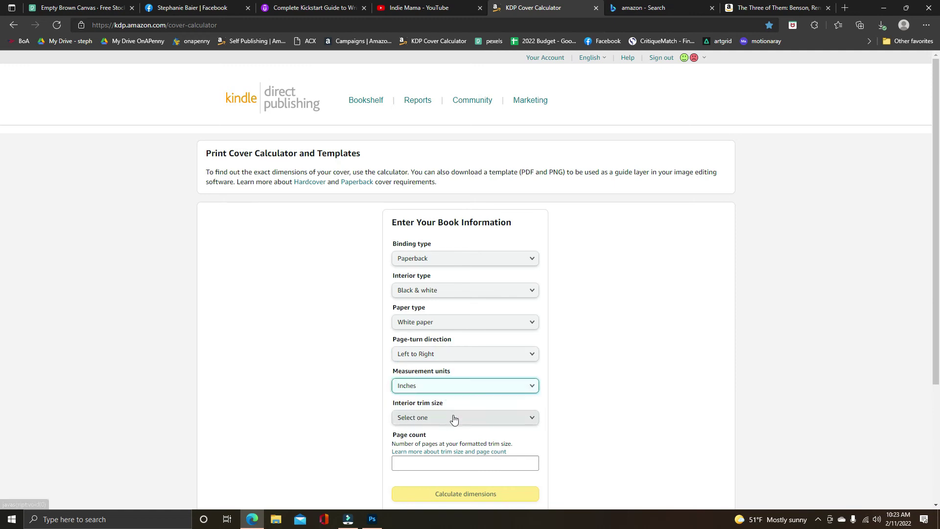
click(453, 417)
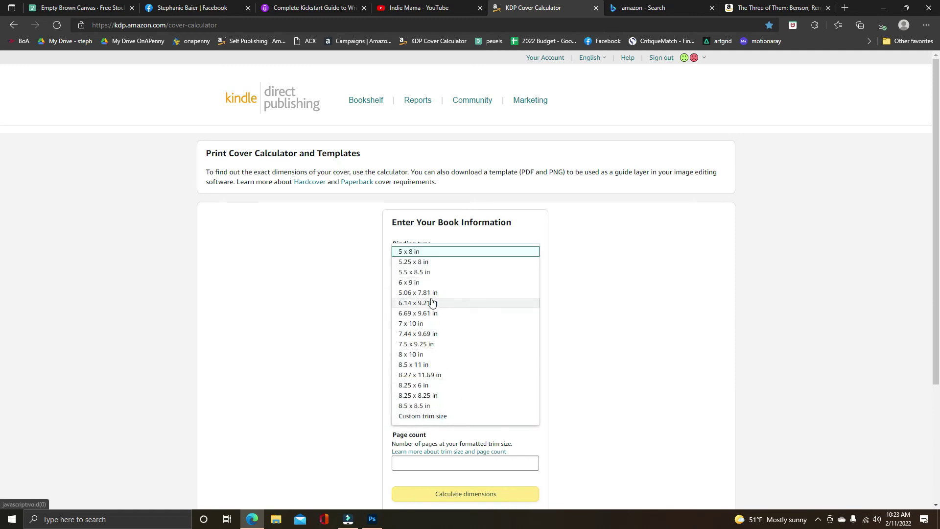
click(431, 282)
- Check the print length on the book's Amazon listing and enter 384 as the calculator's page count
click(759, 13)
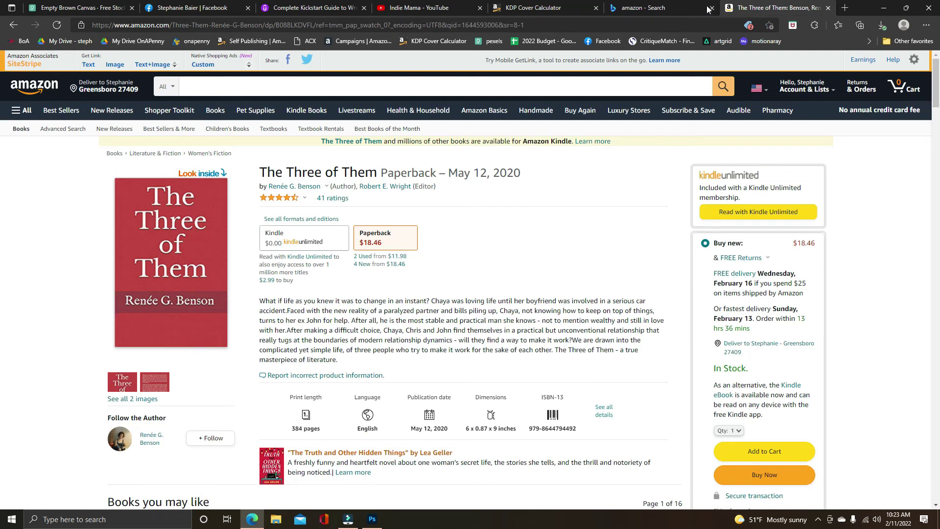
click(649, 10)
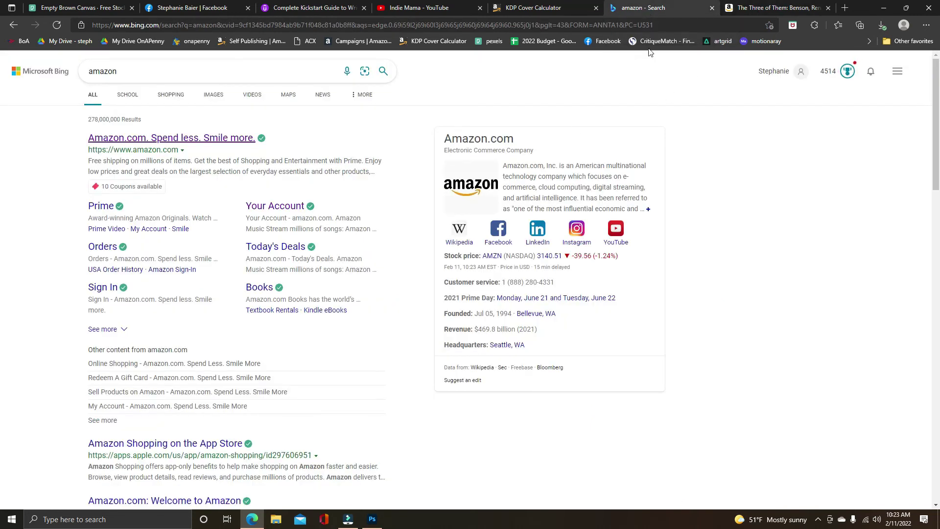
click(554, 9)
click(459, 465)
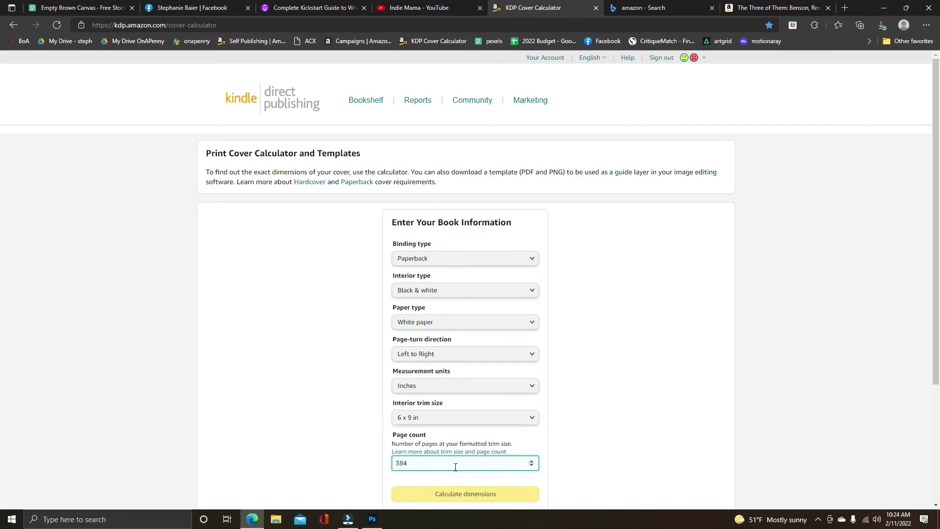
- Calculate the full cover dimensions and download the matching KDP cover template
scroll(460, 457, down, 3)
click(492, 331)
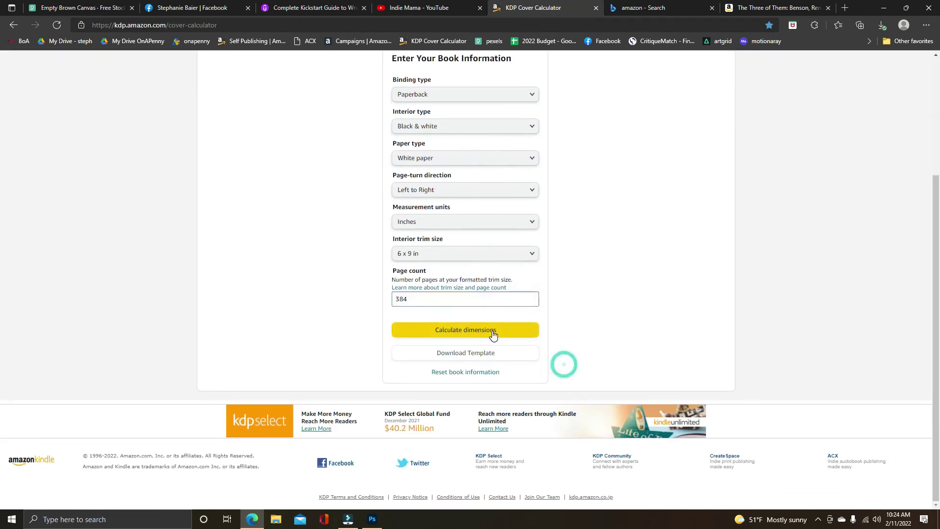
click(330, 353)
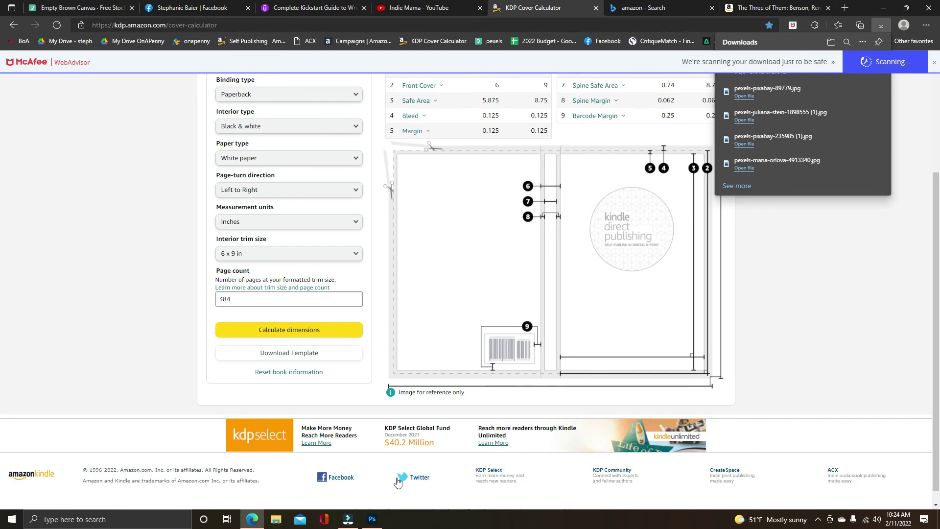
- In Photoshop, create a new CMYK document 13.115 inches wide by 9.25 inches high at 450 pixels per inch
mouse_move(381, 525)
click(378, 495)
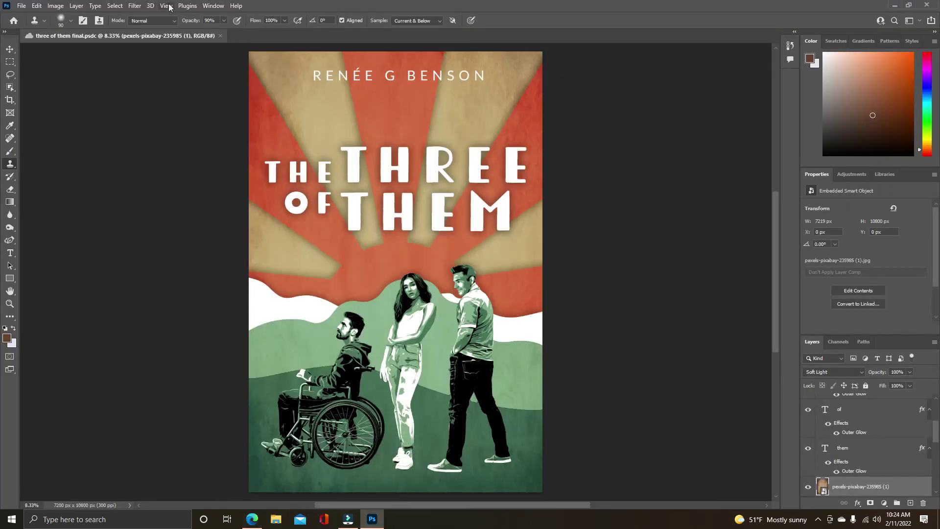
click(22, 5)
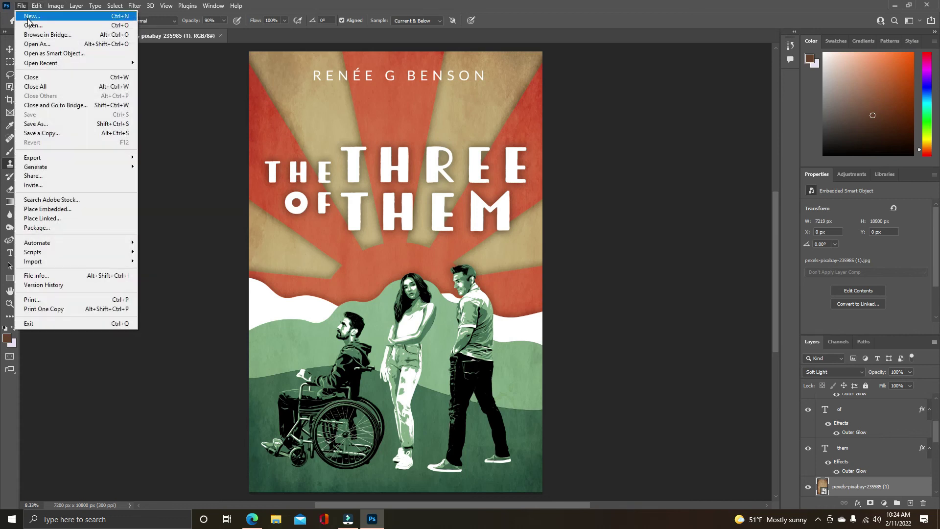
click(34, 17)
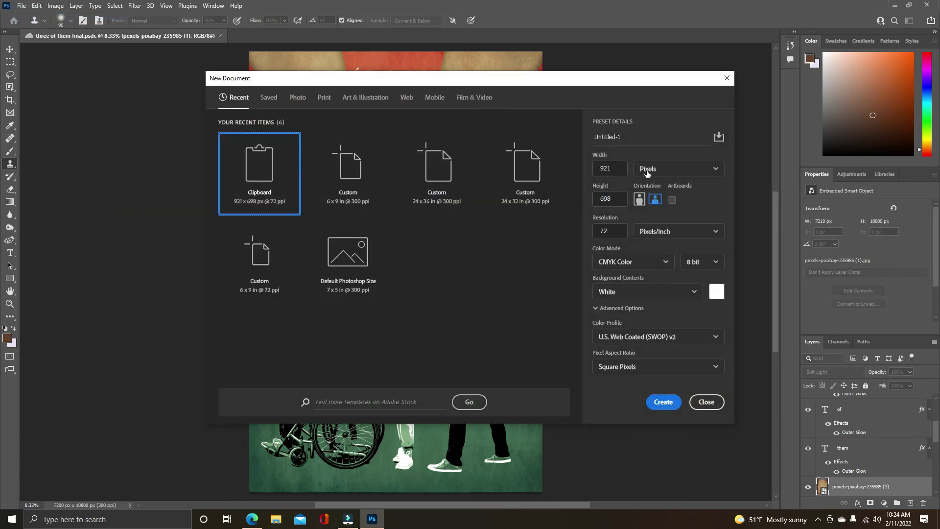
click(647, 172)
click(678, 203)
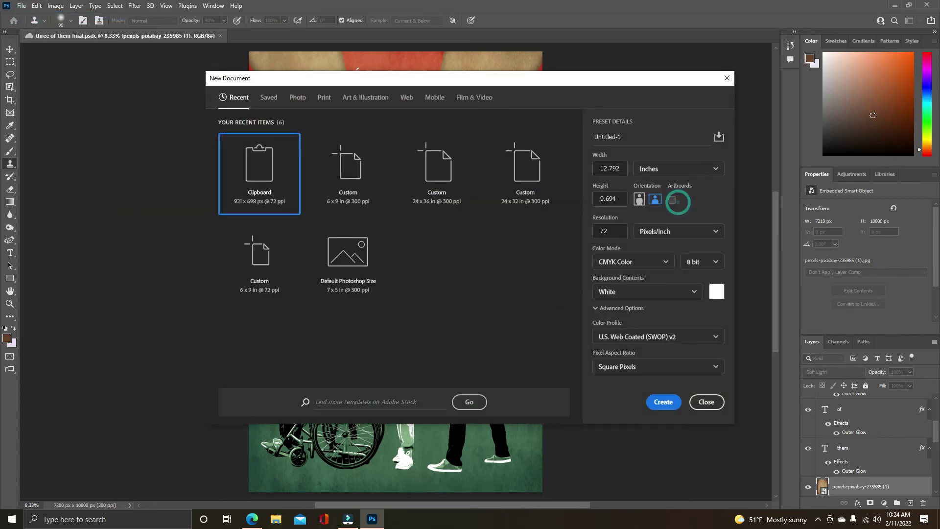
double_click(621, 169)
text(13)
click(612, 202)
double_click(622, 229)
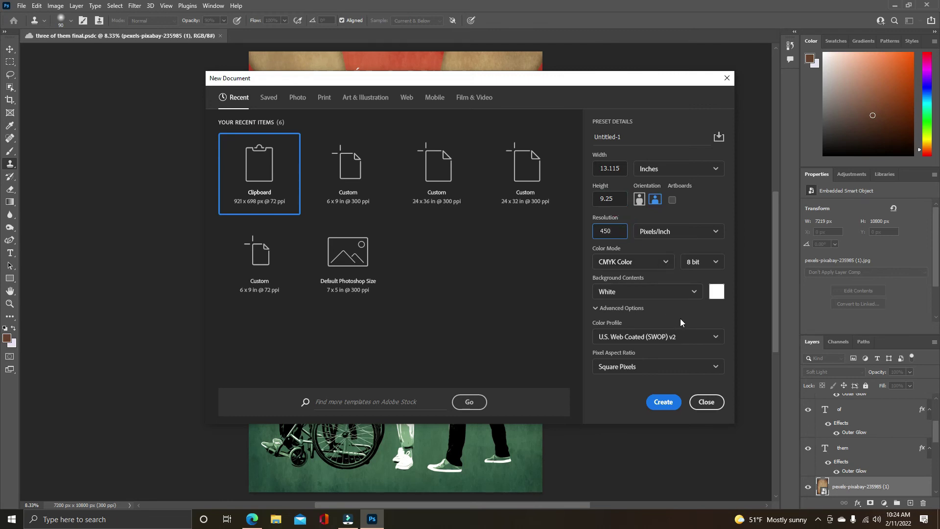
click(664, 402)
- Compare the finished front cover with the blank document, then return to the cover and activate the Move tool
click(197, 39)
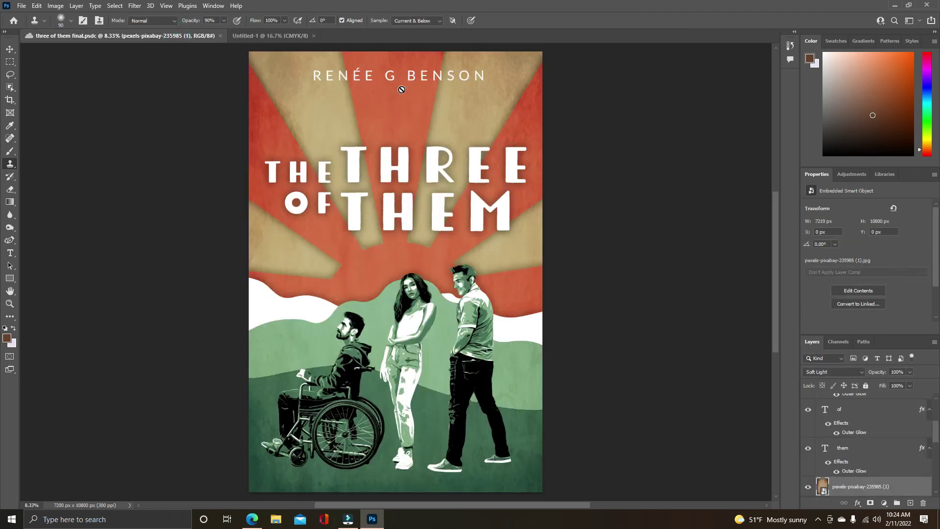
click(245, 36)
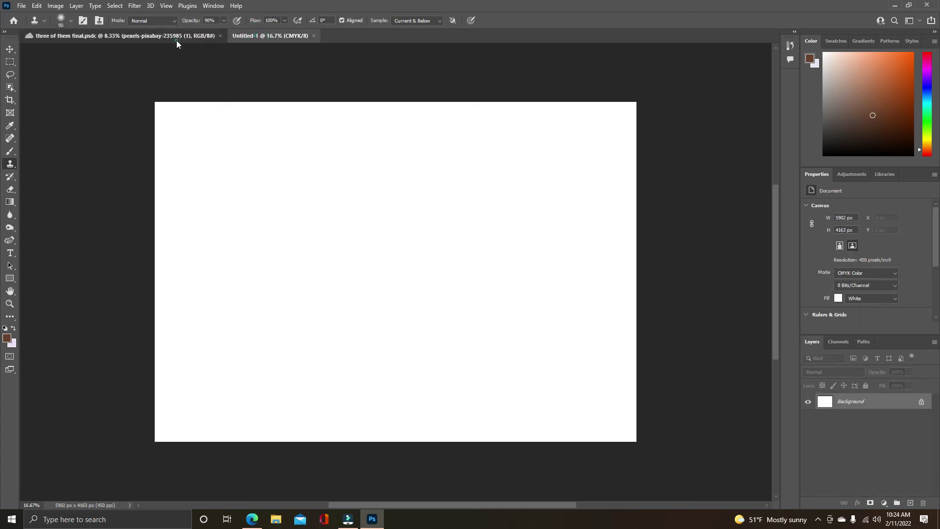
click(176, 40)
key(v)
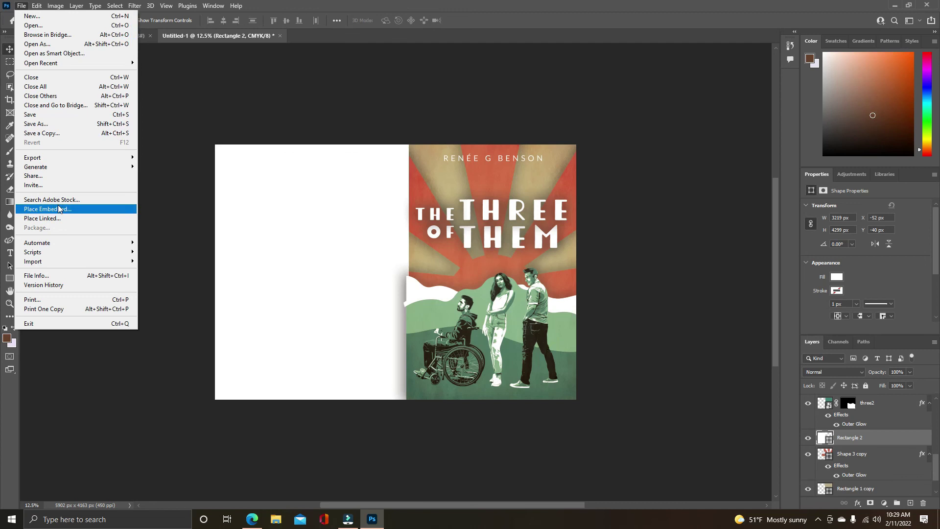
- Start placing an embedded file from the computer and select the PAPERBACK_6.000x9.000_384_BW_WHITE_en_US archive in Downloads
click(58, 209)
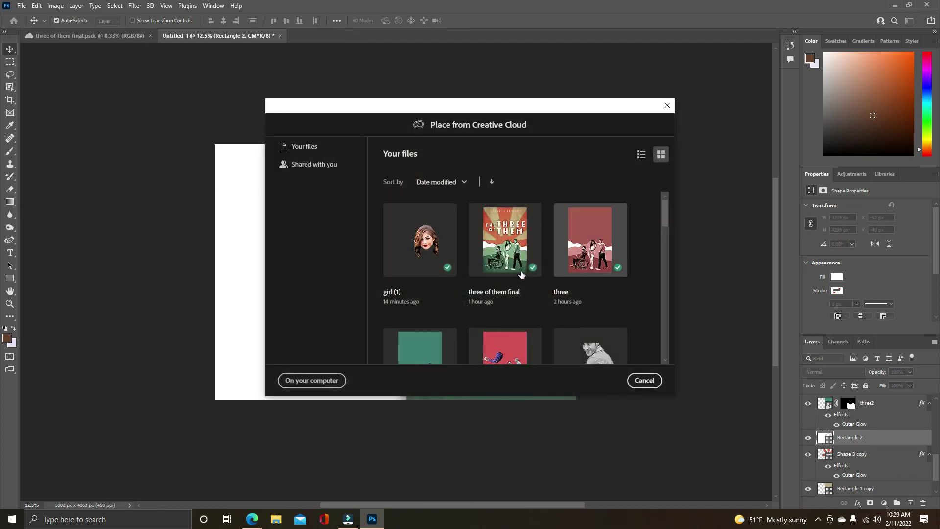
click(329, 380)
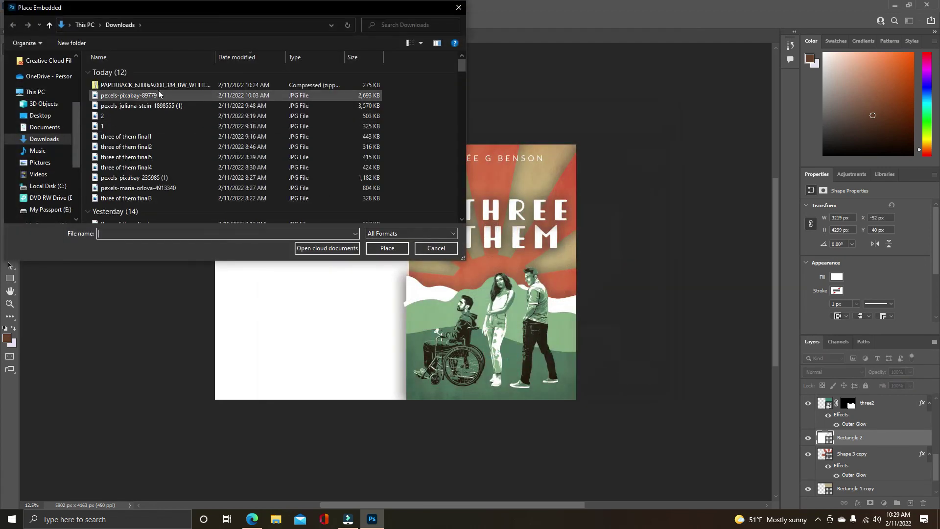
click(157, 87)
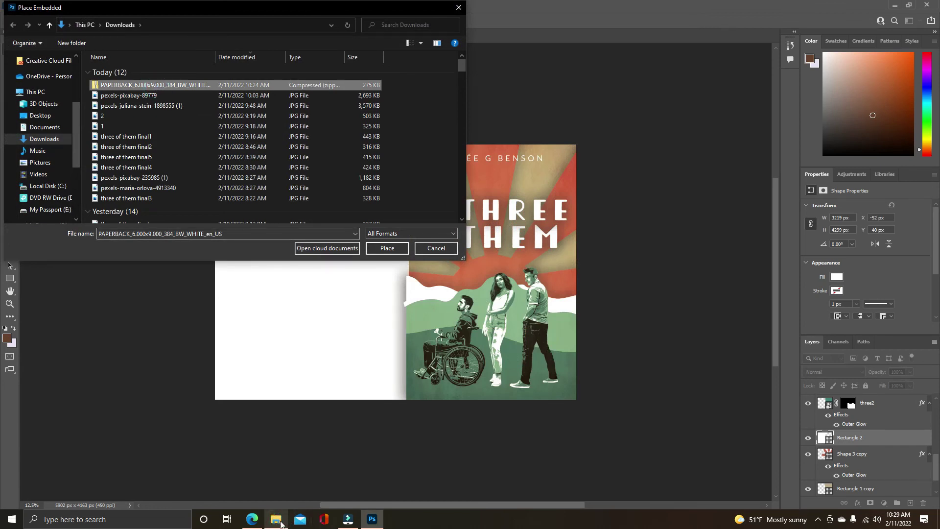
- In File Explorer, extract the PAPERBACK_6.000x9.000_384_BW_WHITE_en_US zip to its own folder in Downloads
click(275, 519)
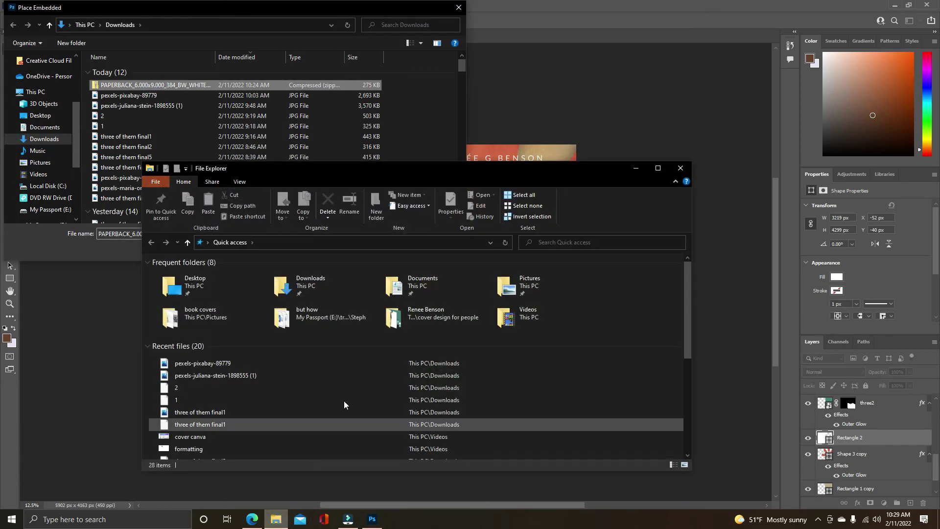
double_click(354, 284)
click(277, 288)
right_click(277, 291)
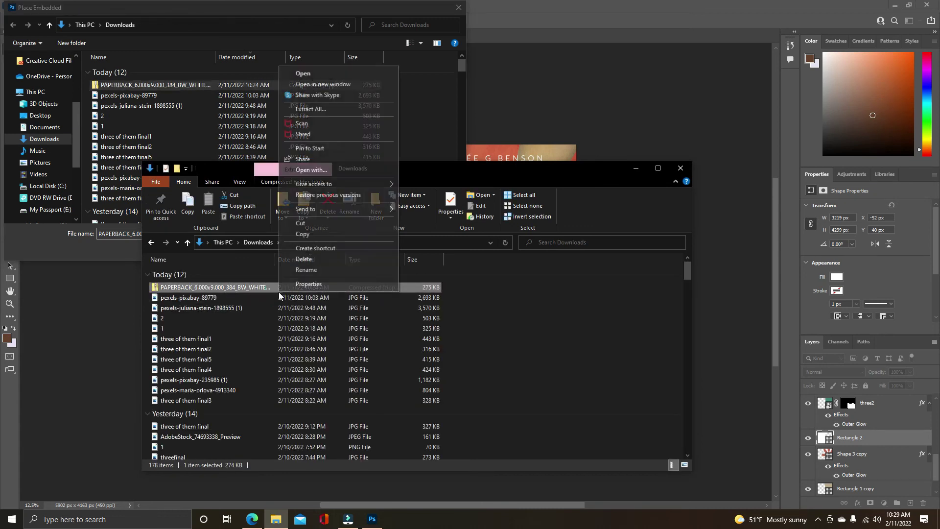
click(559, 342)
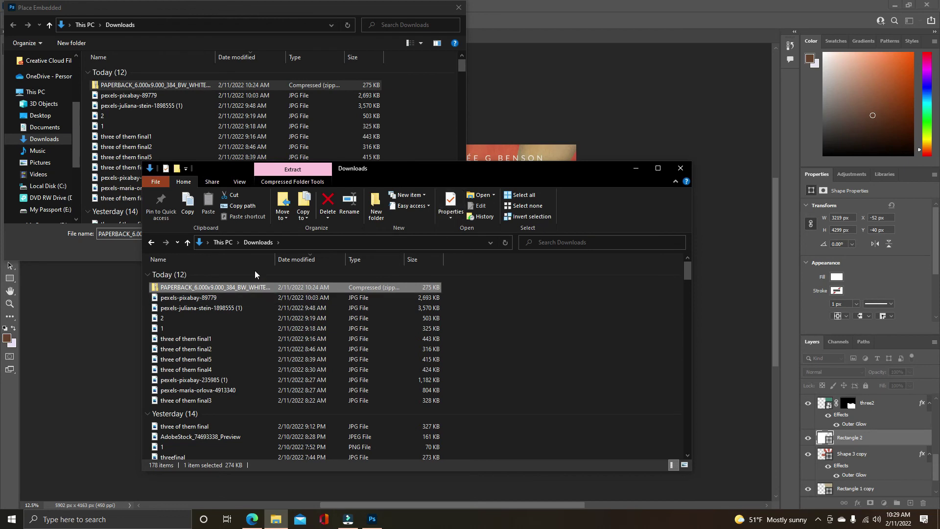
click(304, 172)
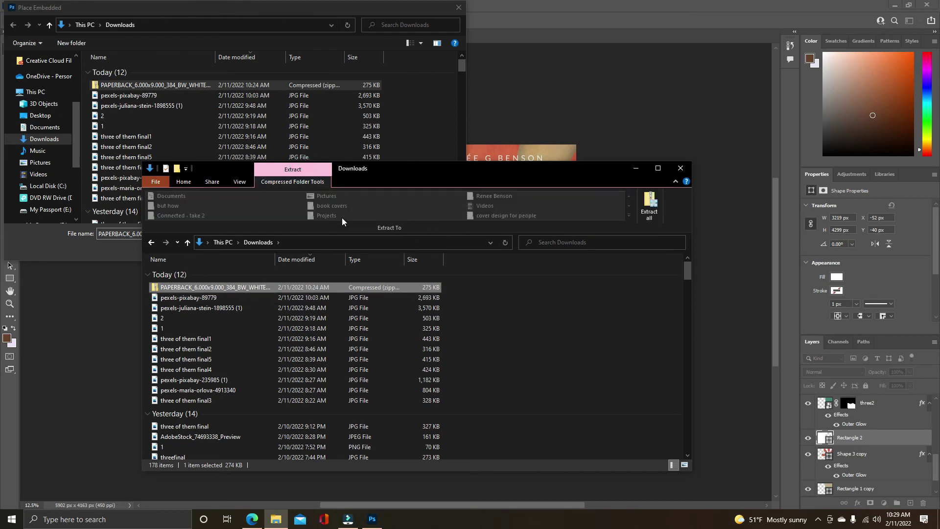
click(650, 206)
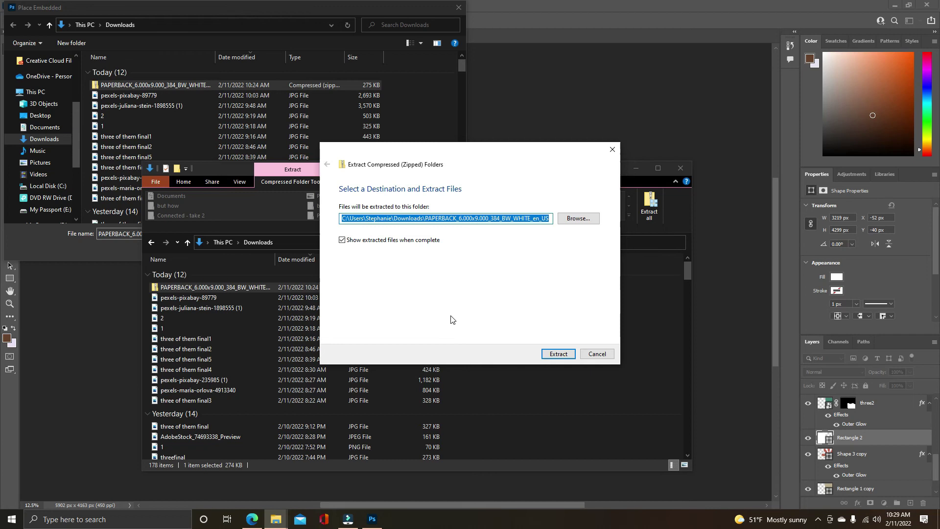
click(559, 354)
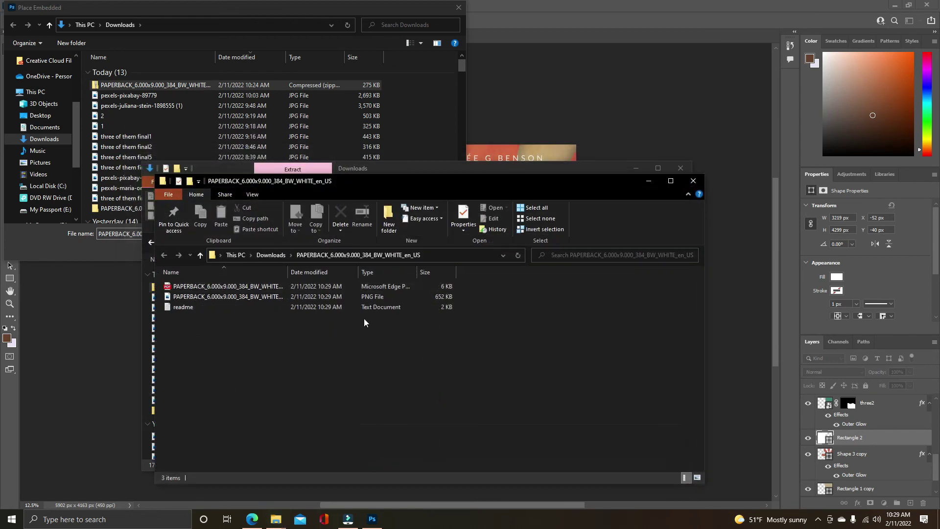
- Identify the PNG in the extracted folder, close File Explorer, and place that PNG as an embedded image in the wraparound cover document
click(294, 289)
click(294, 296)
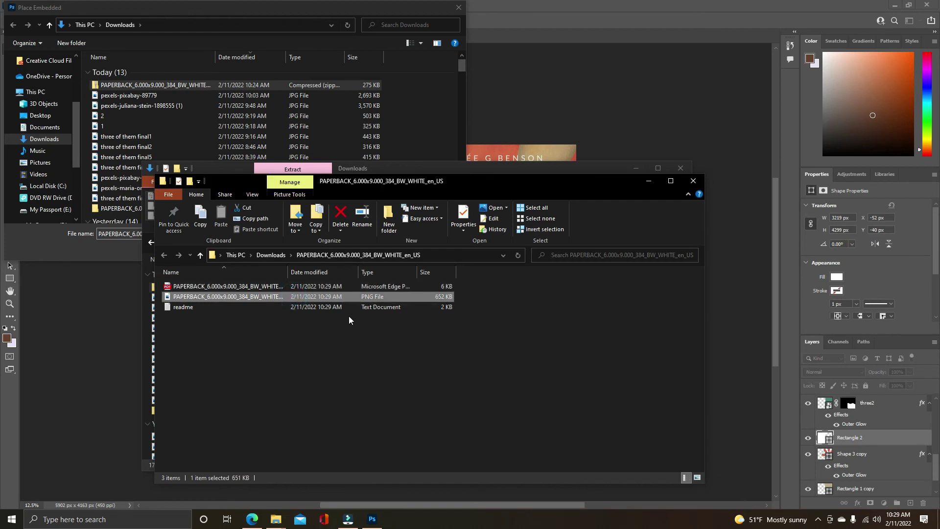
click(694, 181)
click(681, 168)
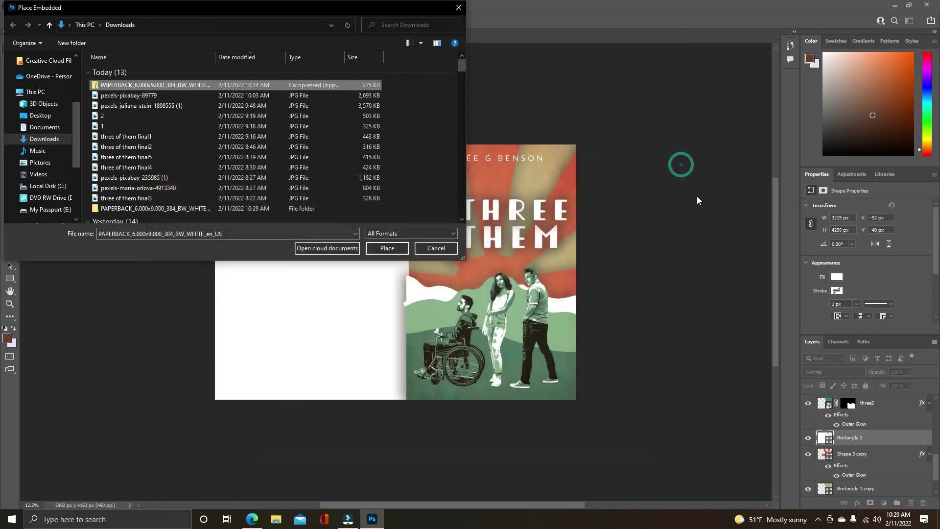
double_click(248, 208)
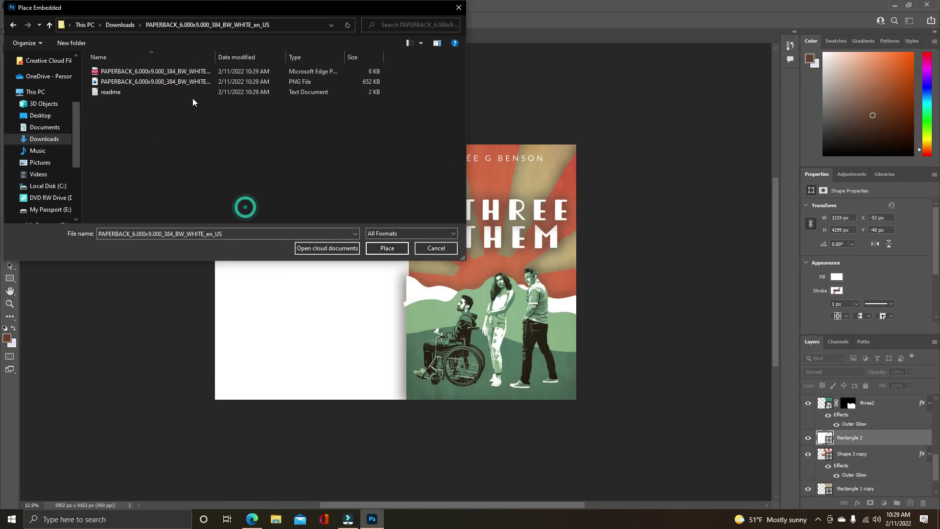
click(165, 82)
click(387, 248)
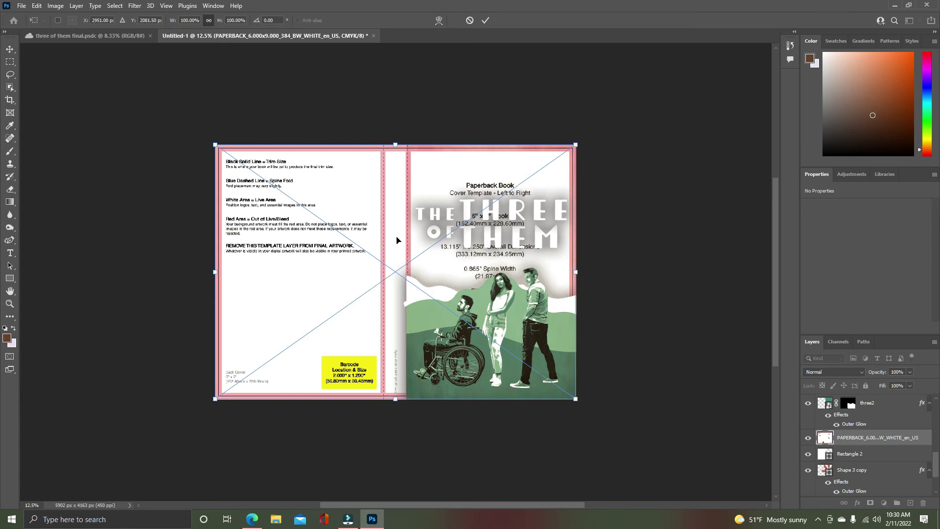
- Commit the placed KDP template and move its layer down to just above the Background layer
click(838, 440)
drag(856, 503, 864, 489)
- Switch to the finished front cover document and quick export it as the PNG "three of them final" in Downloads
click(88, 36)
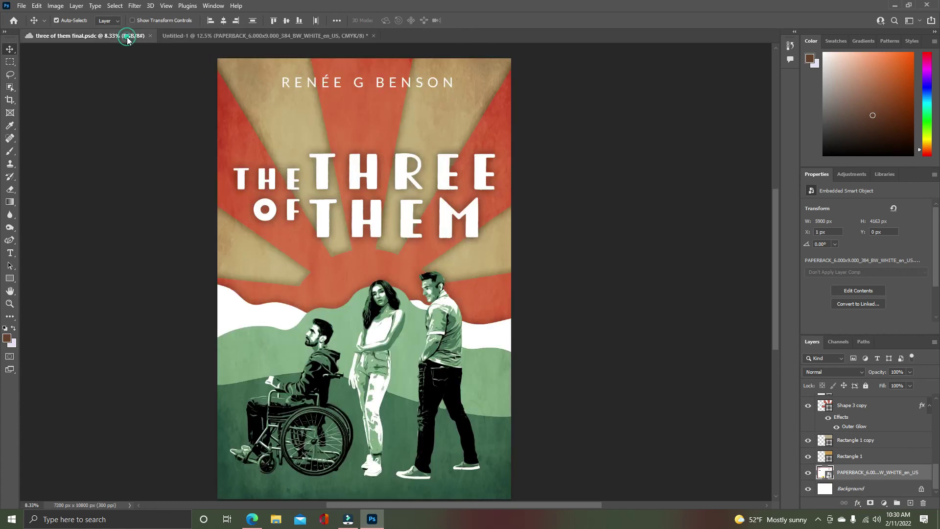
click(21, 7)
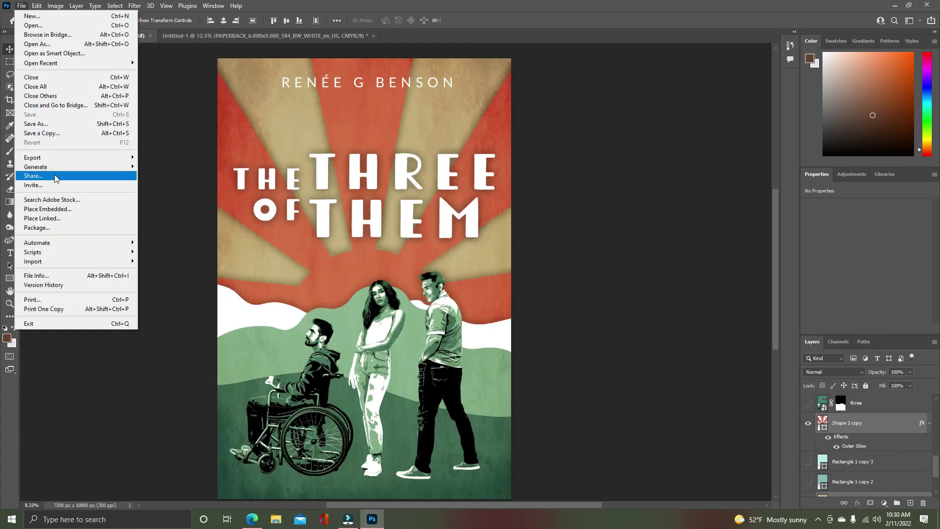
mouse_move(135, 161)
click(172, 158)
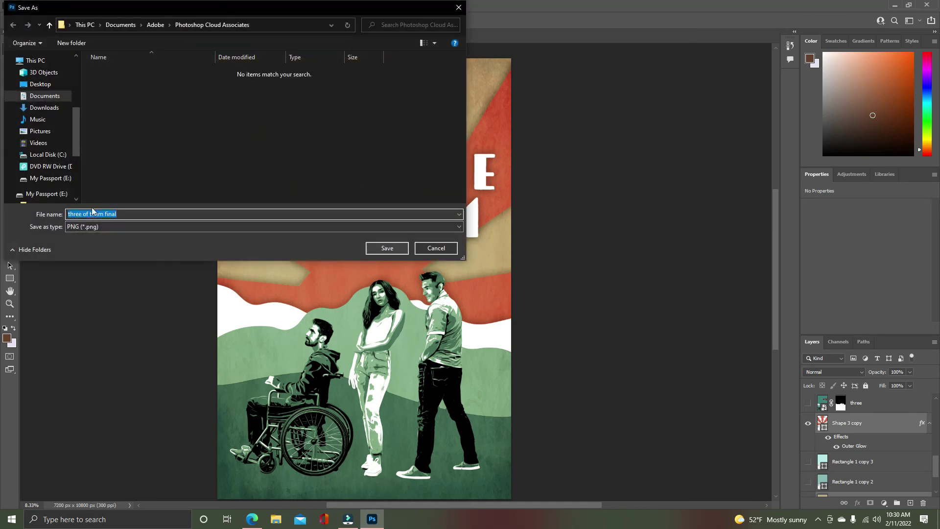
click(48, 110)
click(383, 248)
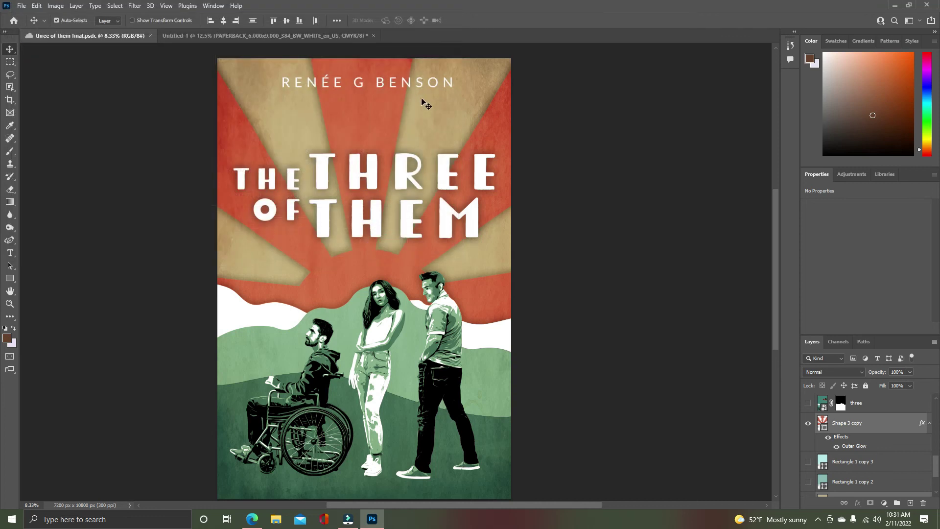
- In the wraparound cover document, delete every layer except Background
click(332, 39)
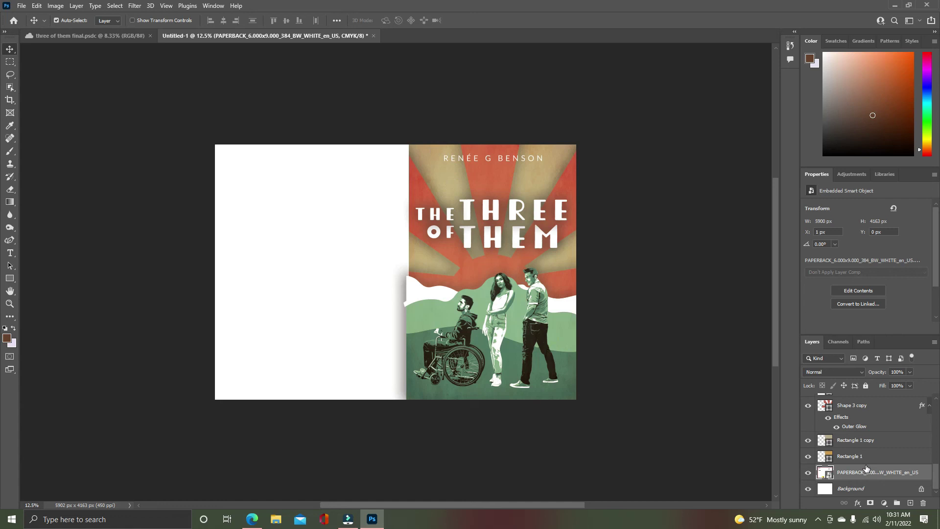
drag(216, 126, 654, 464)
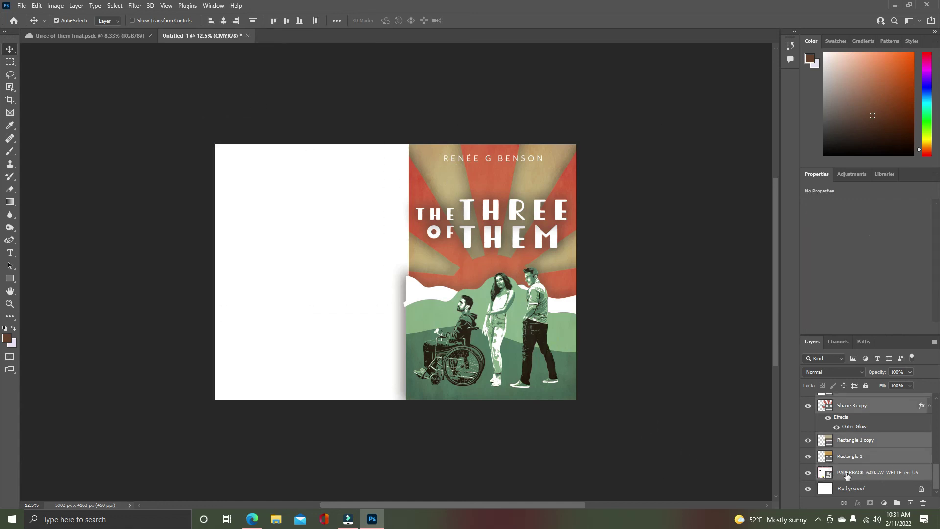
click(923, 504)
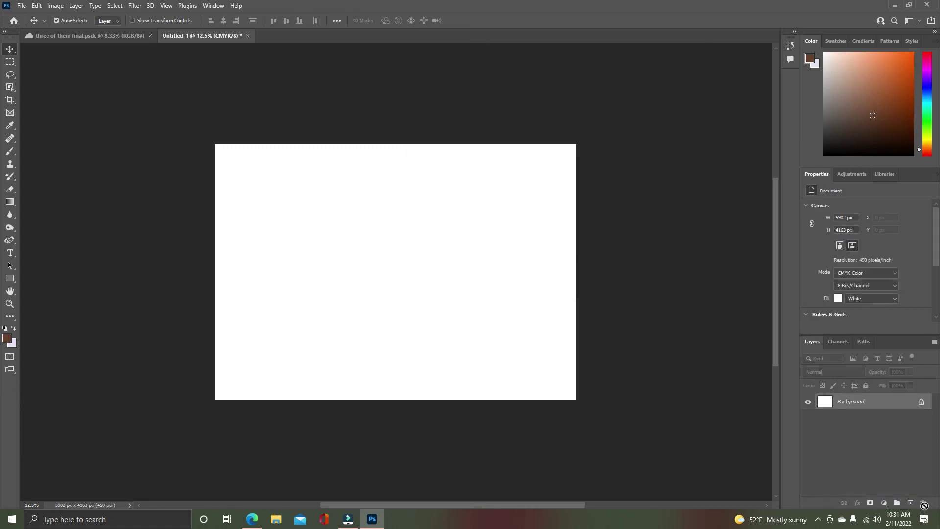
- Place the PAPERBACK_6.000x9.000_384_BW_WHITE_en_US PNG template as an embedded image and commit it at full canvas size
click(21, 5)
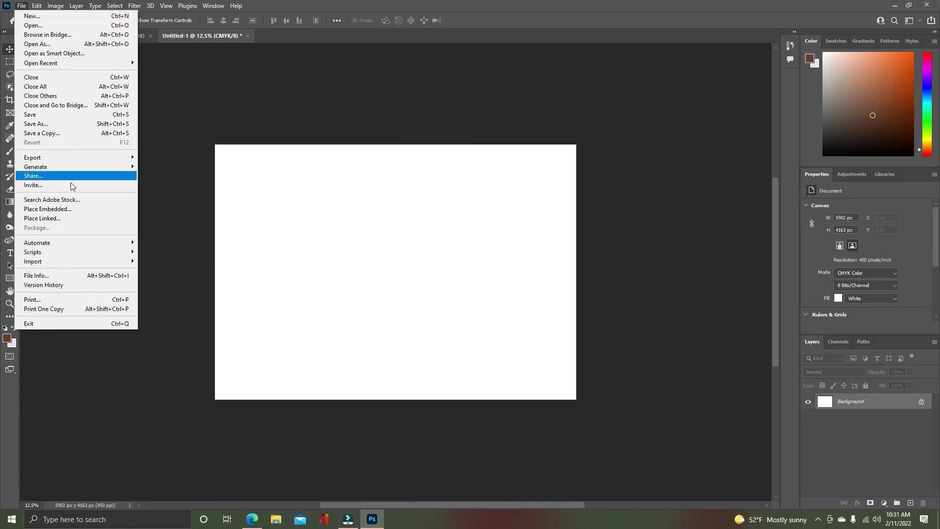
click(70, 209)
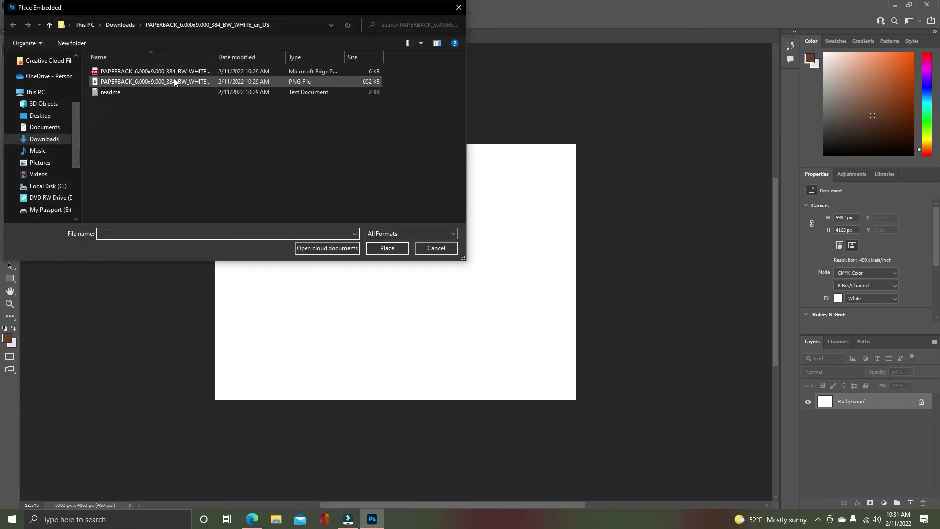
click(174, 81)
click(385, 246)
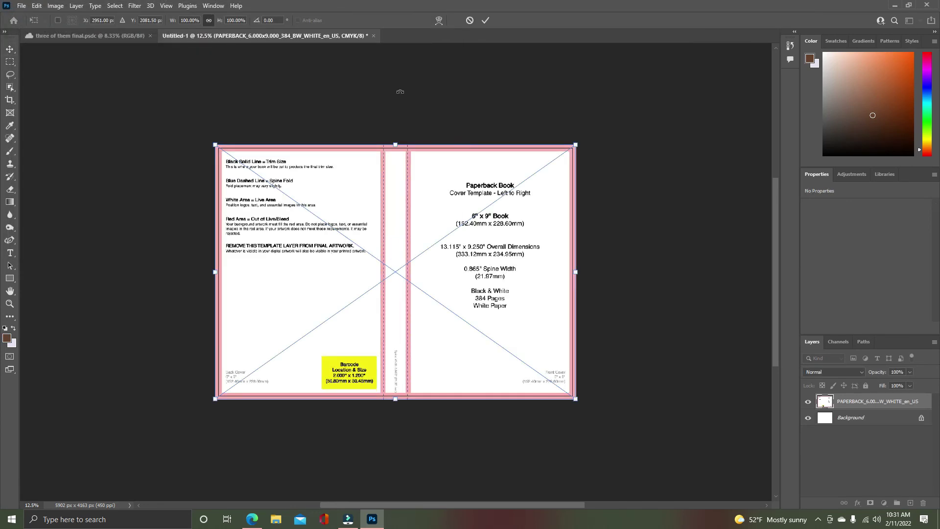
key(Return)
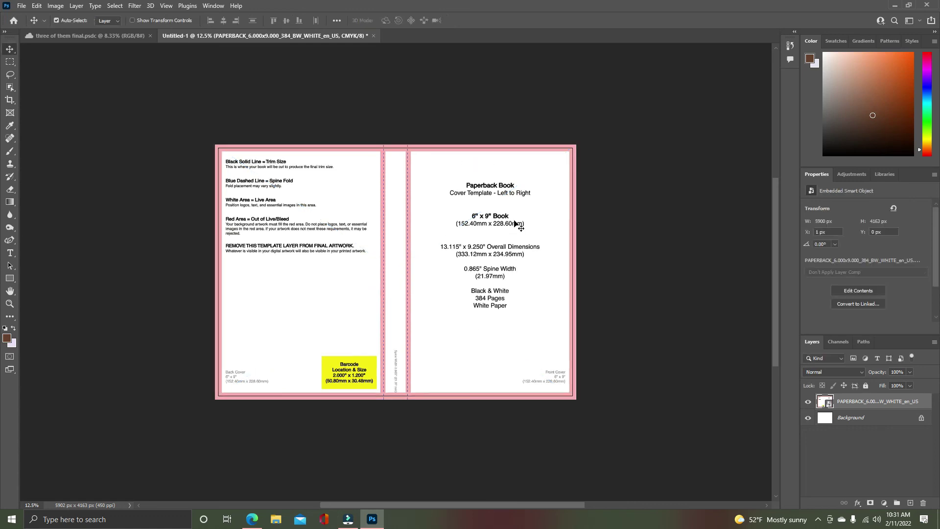
- Try to place the "three of them final" PNG from Downloads as an embedded image
click(21, 6)
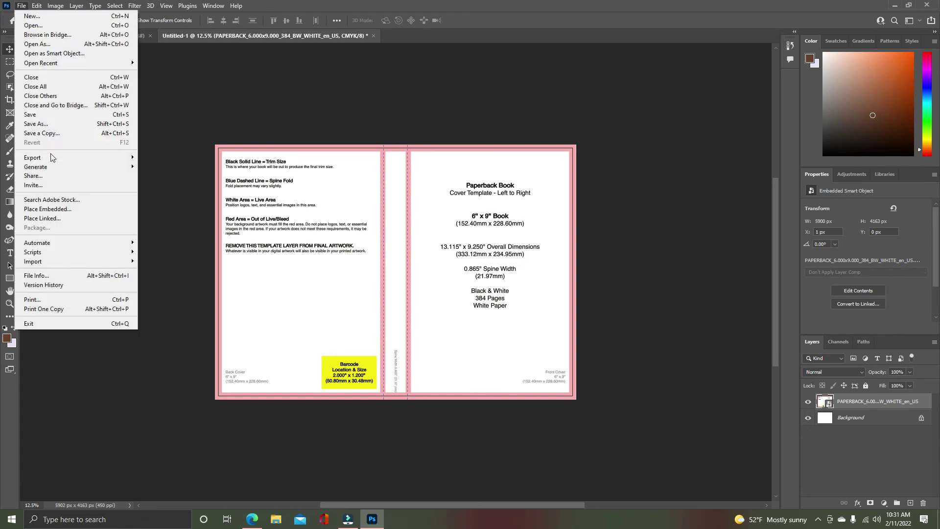
click(61, 209)
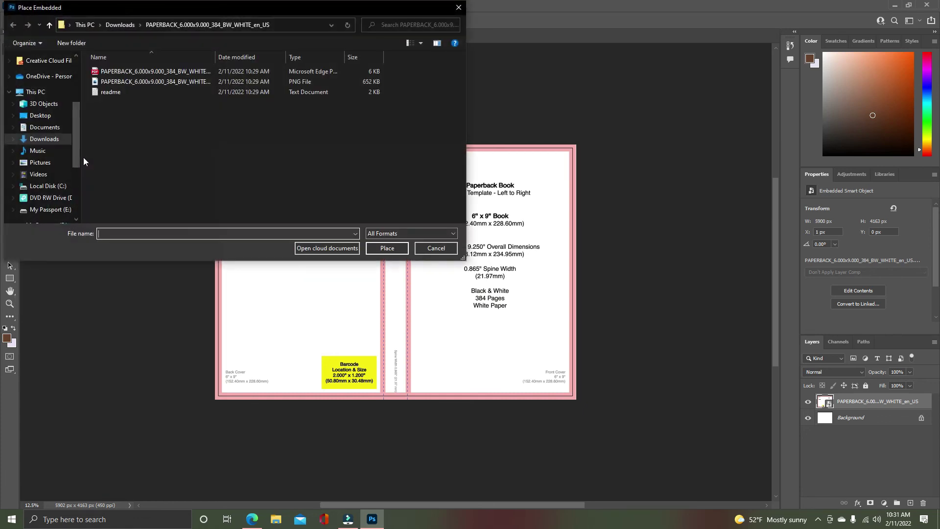
click(120, 25)
click(122, 82)
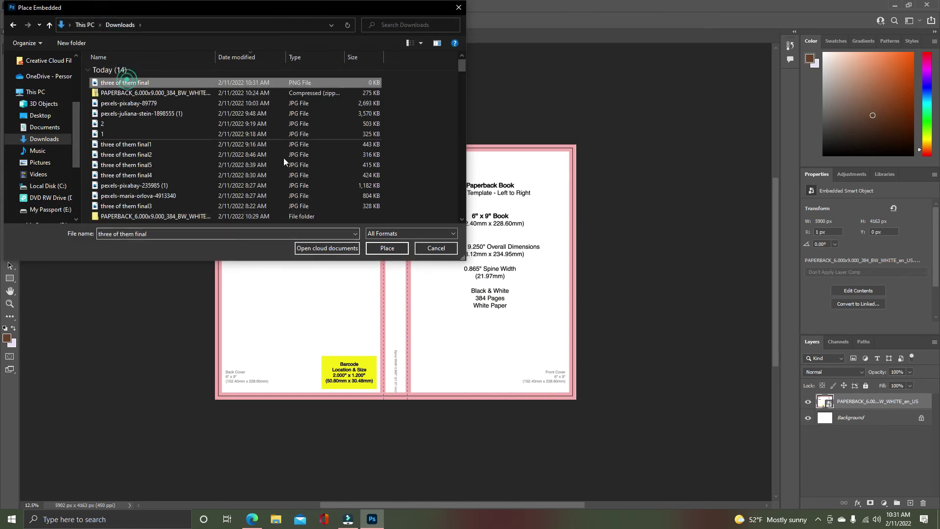
click(385, 248)
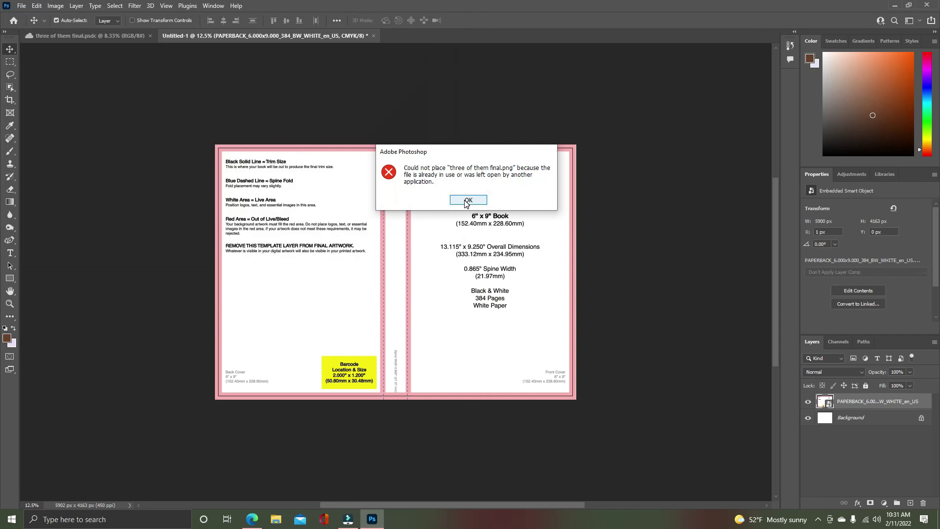
click(468, 200)
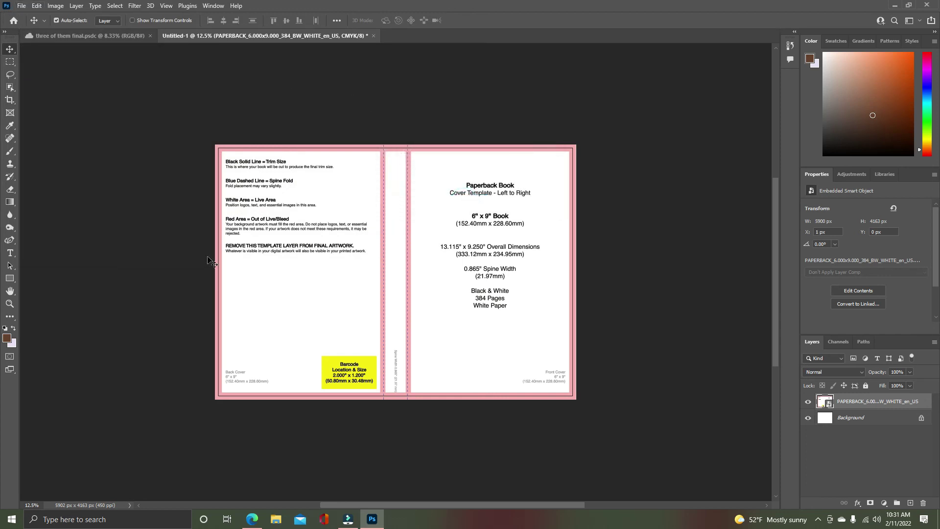
- Place the "three of them final" PNG from Downloads as an embedded image and move it onto the template's front cover area
click(23, 7)
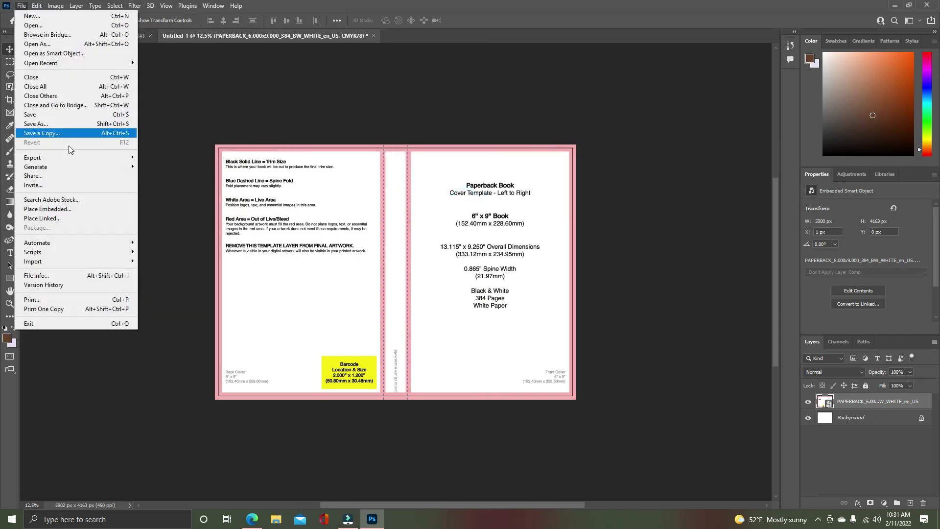
click(67, 212)
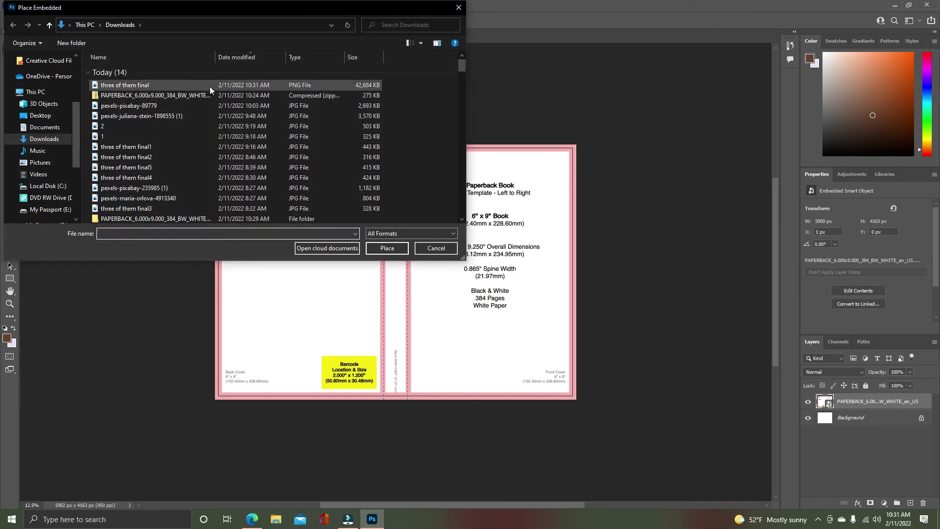
click(209, 86)
click(378, 254)
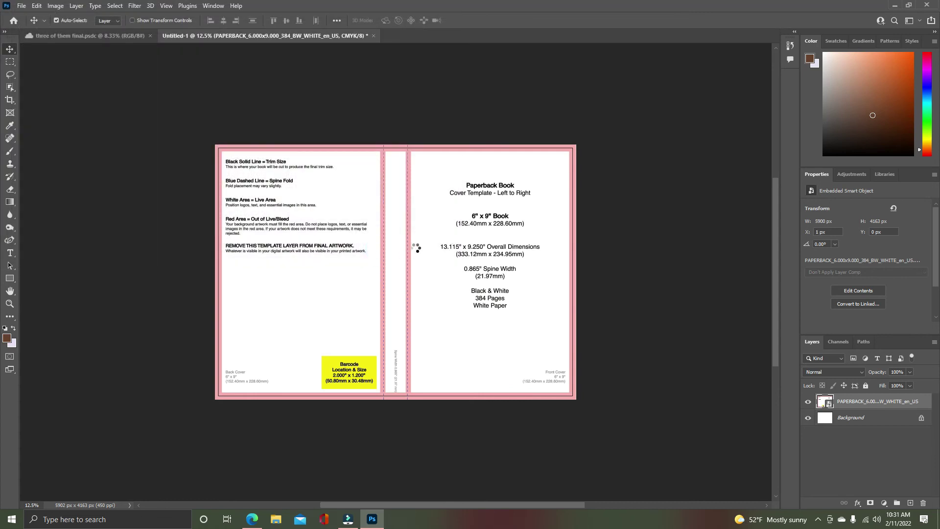
drag(391, 262, 483, 264)
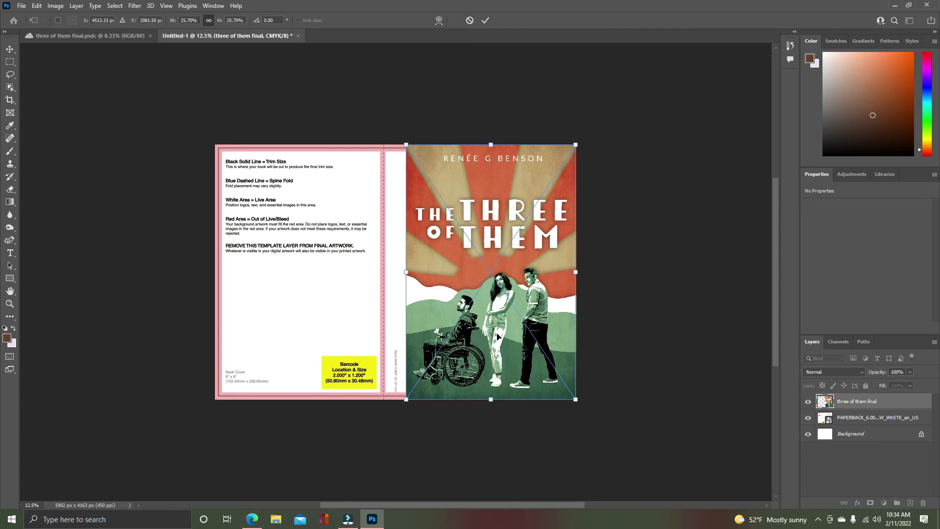
mouse_move(498, 335)
mouse_down()
mouse_move(517, 337)
mouse_move(500, 335)
mouse_up()
- Scale the front cover image to about 25.71% so it fills the front panel through the bleed, and commit the transform
key(ctrl+plus)
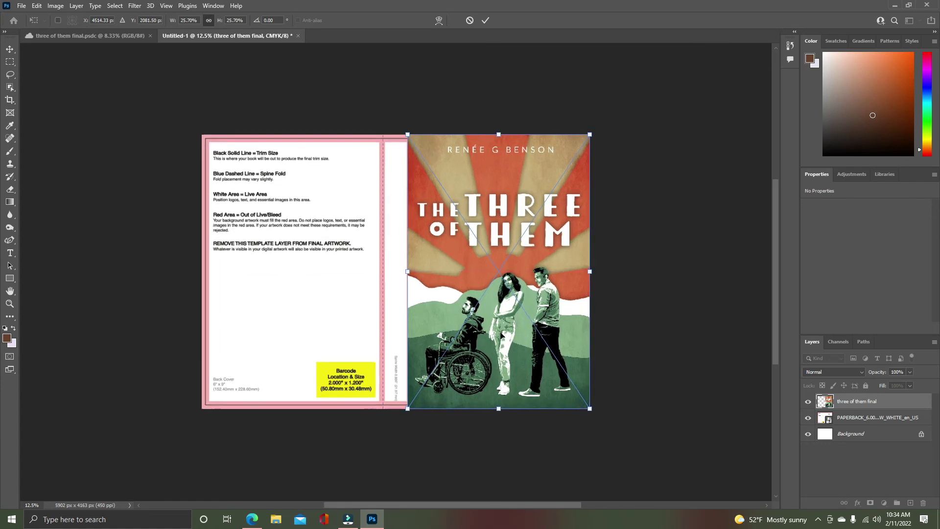
scroll(500, 331, down, 2)
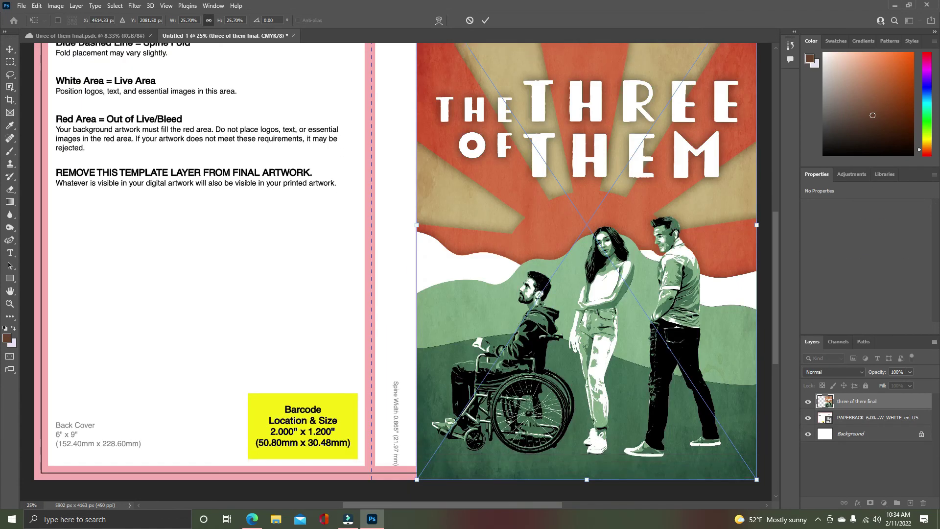
scroll(533, 372, up, 4)
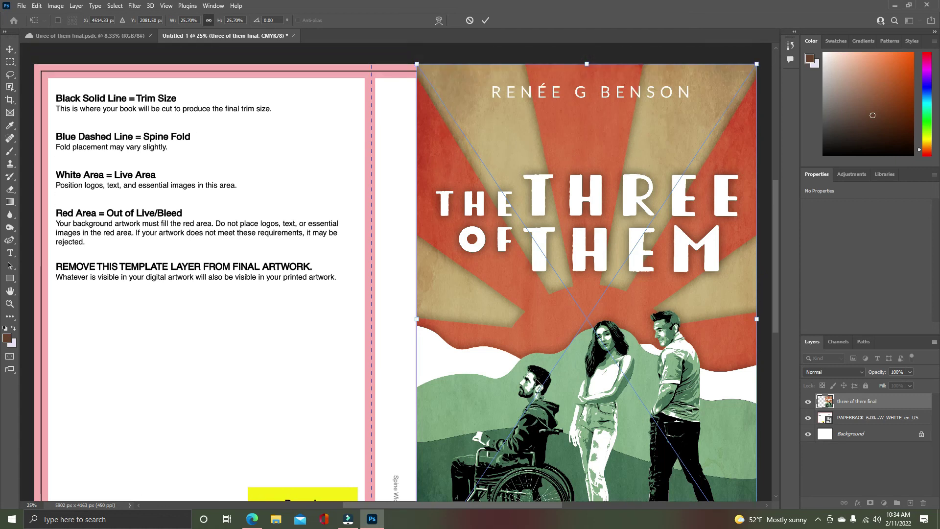
drag(417, 95, 423, 98)
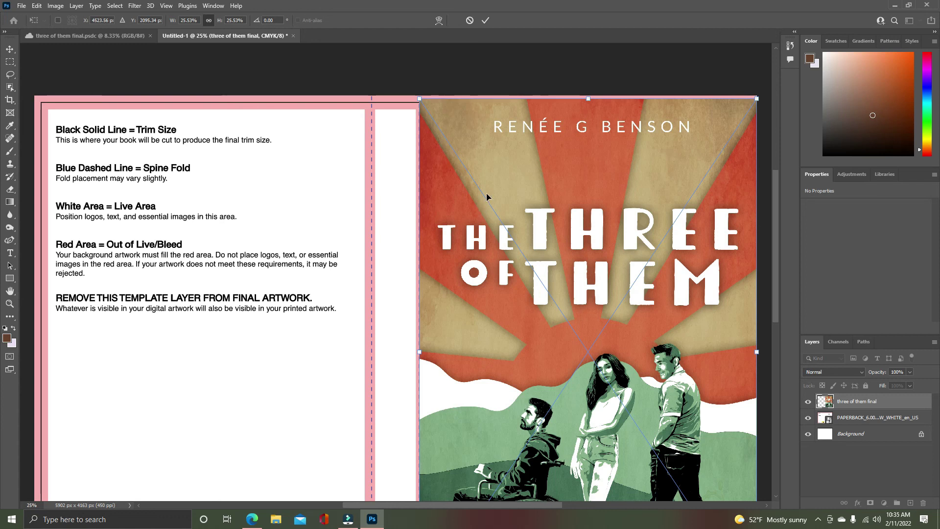
scroll(525, 276, down, 5)
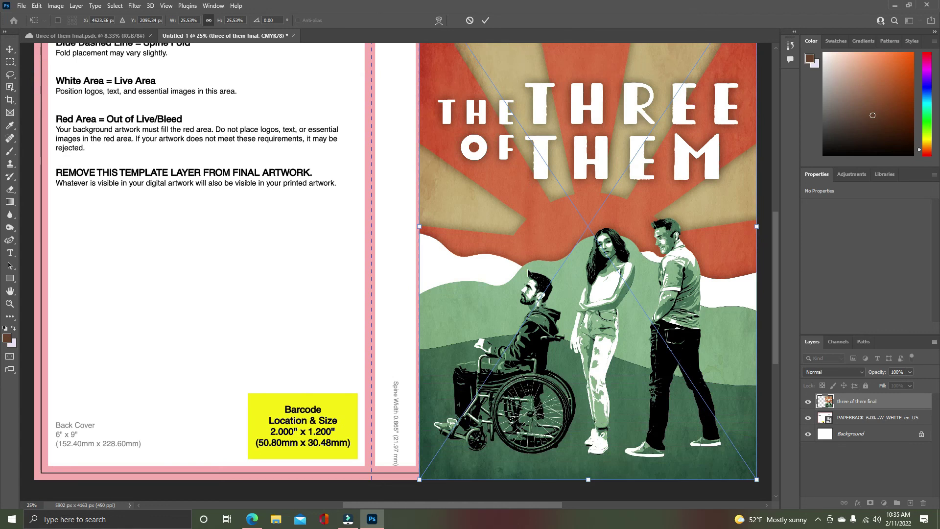
scroll(529, 272, up, 4)
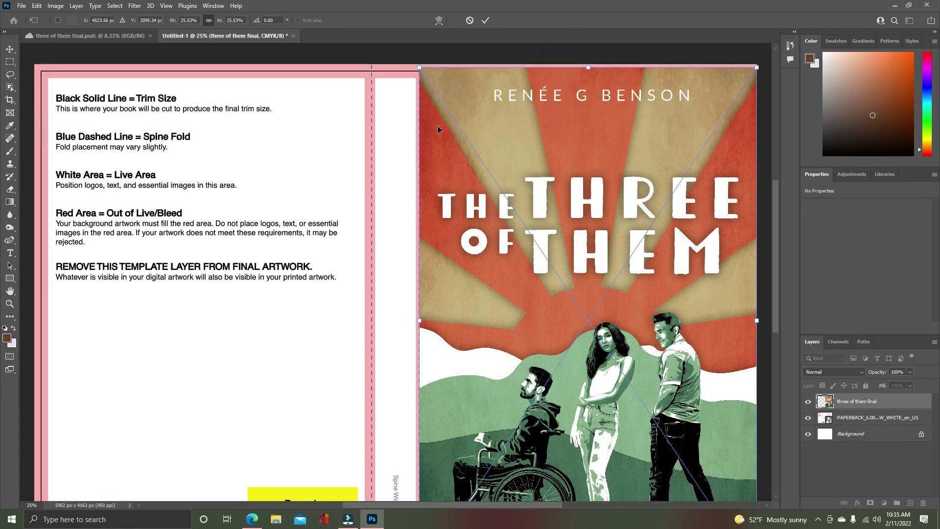
drag(420, 64, 415, 65)
scroll(406, 283, down, 2)
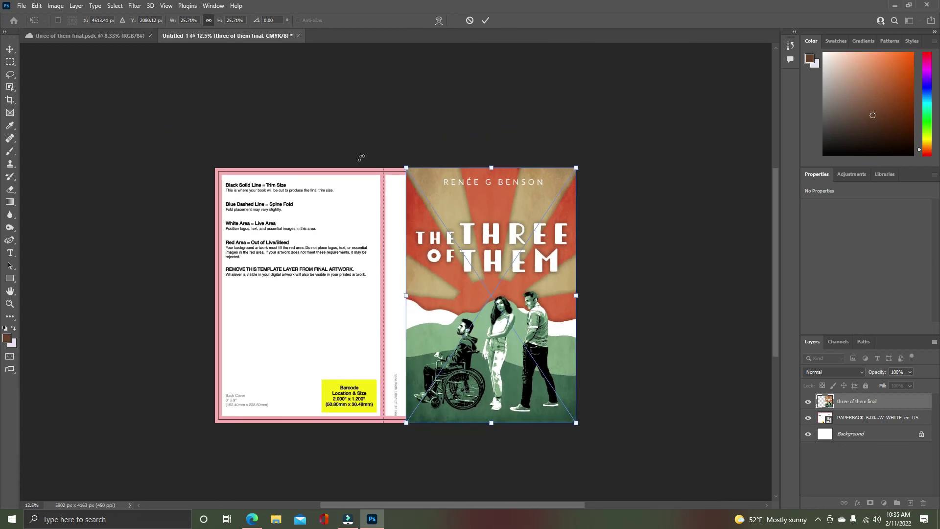
click(10, 49)
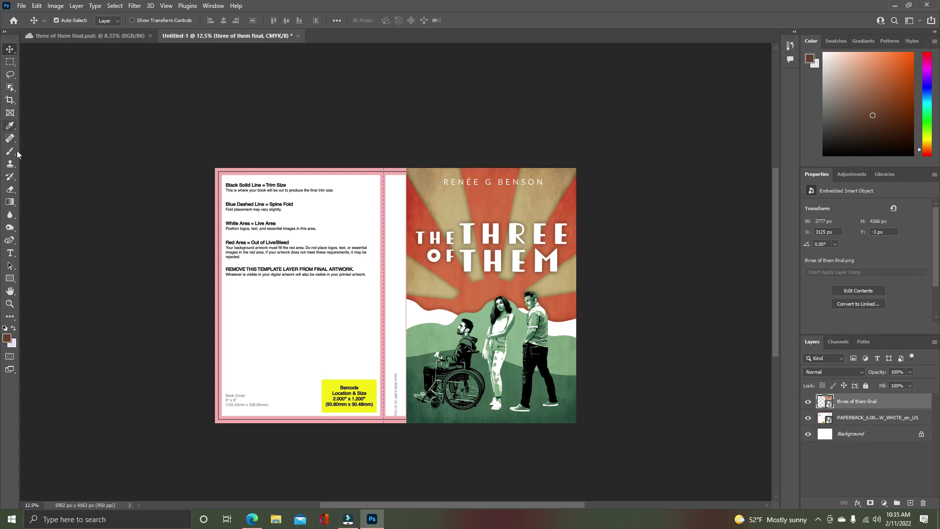
- Draw a tan rectangle without a stroke, about 3251 by 4372 px, covering the spine and the back cover
click(10, 278)
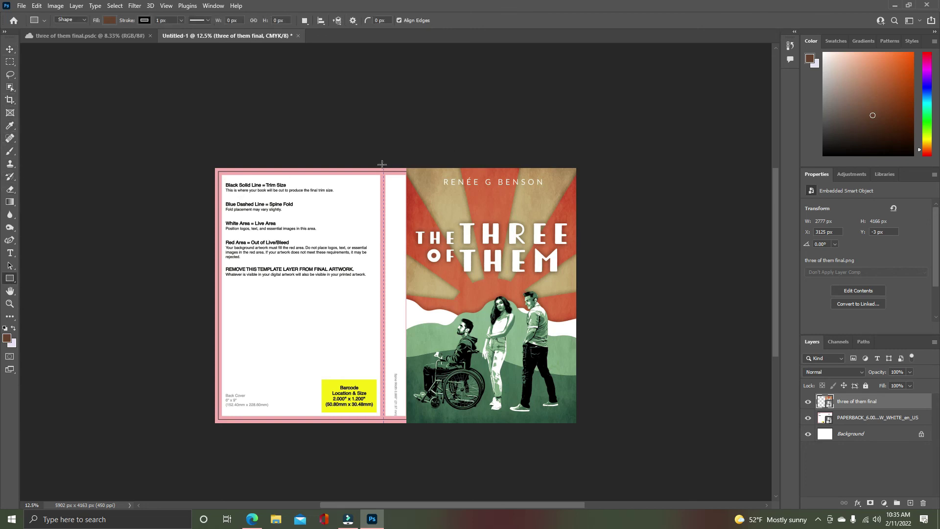
drag(384, 164, 408, 433)
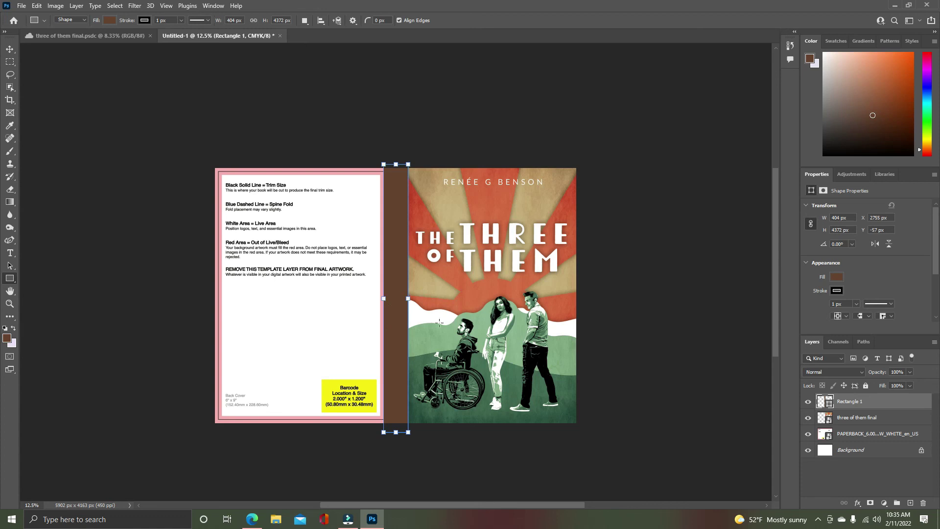
click(837, 278)
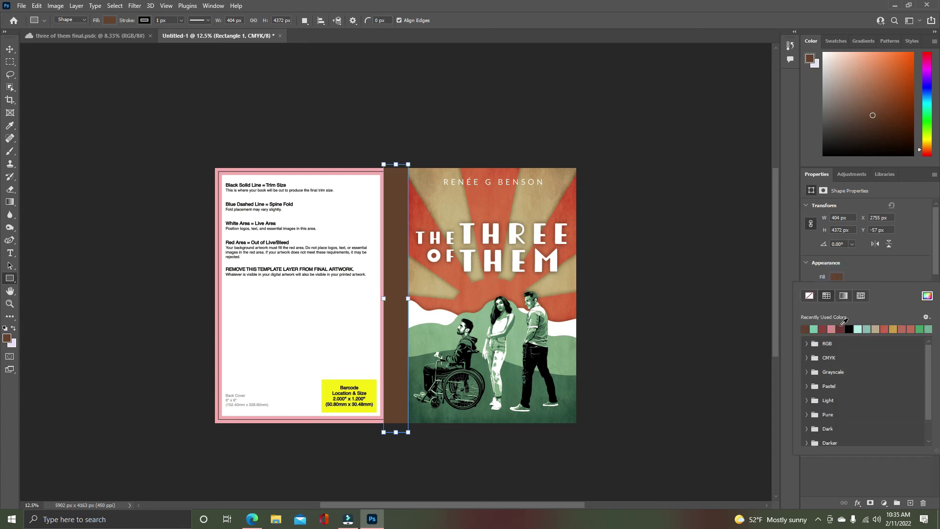
click(840, 328)
drag(383, 298, 215, 295)
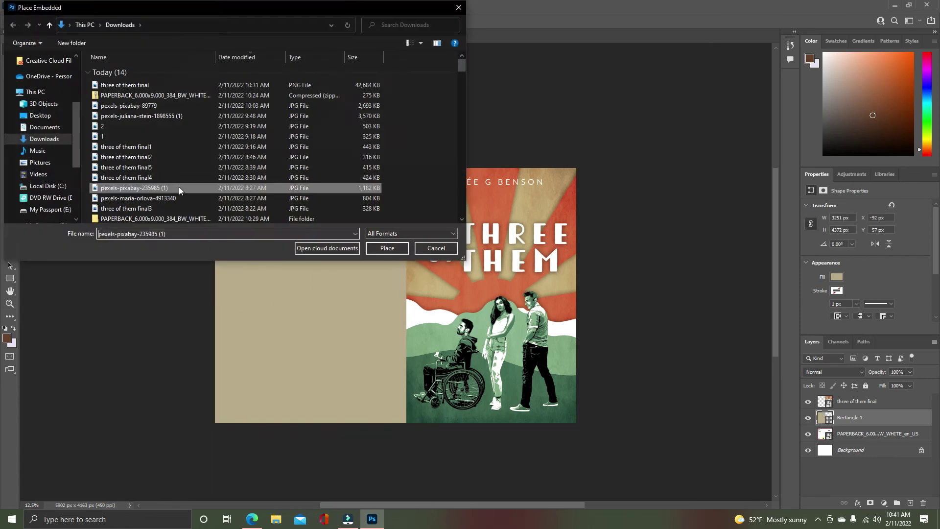
- Place the pexels-pixabay-235985 (1) paper texture, rotate it 90°, and fit it roughly over the back cover
double_click(179, 188)
drag(343, 245, 343, 238)
drag(582, 162, 471, 416)
drag(372, 274, 310, 302)
drag(451, 495, 396, 412)
drag(233, 225, 237, 258)
drag(399, 307, 406, 306)
drag(311, 451, 311, 415)
- Narrow the tan rectangle so it ends at the fold between the back cover and the spine
click(851, 434)
key(ctrl+t)
drag(406, 296, 383, 295)
- Resize the paper texture so it spans the back cover up to the spine fold
click(866, 418)
key(ctrl+t)
drag(357, 201, 379, 167)
drag(379, 290, 382, 291)
drag(343, 313, 343, 318)
- Fine-tune the paper texture's edge along the spine fold and commit it at about 2759 by 4169 px
key(ctrl+plus)
key(ctrl+plus)
key(ctrl+plus)
key(ctrl+plus)
mouse_move(345, 363)
mouse_down()
mouse_move(324, 363)
mouse_move(350, 377)
mouse_up()
click(339, 343)
key(ctrl+t)
key(Return)
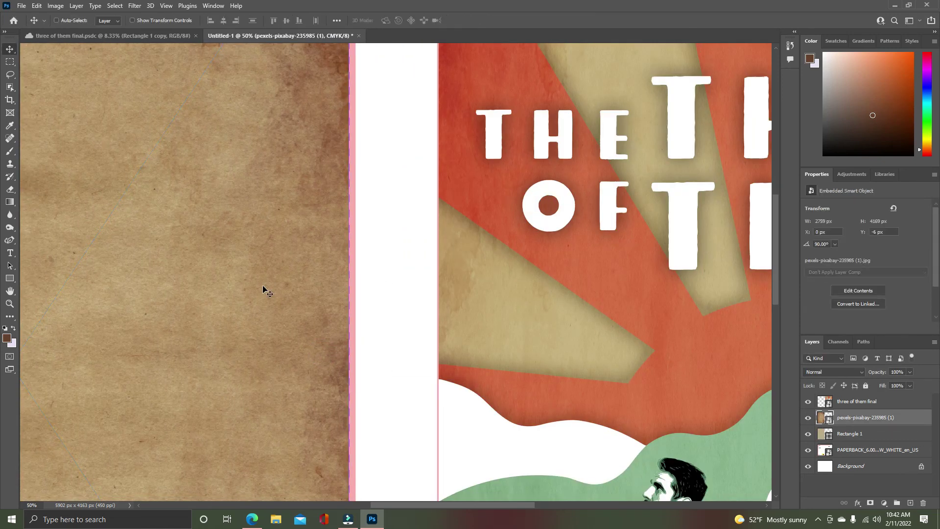
- Widen the tan rectangle across the spine so it reaches under the front cover's edge
key(ctrl+minus)
key(ctrl+minus)
key(ctrl+minus)
key(ctrl+t)
drag(373, 307, 421, 310)
key(Return)
- Align the paper texture over the back cover and set its blend mode to Soft Light
click(344, 192)
drag(232, 281, 251, 277)
click(850, 373)
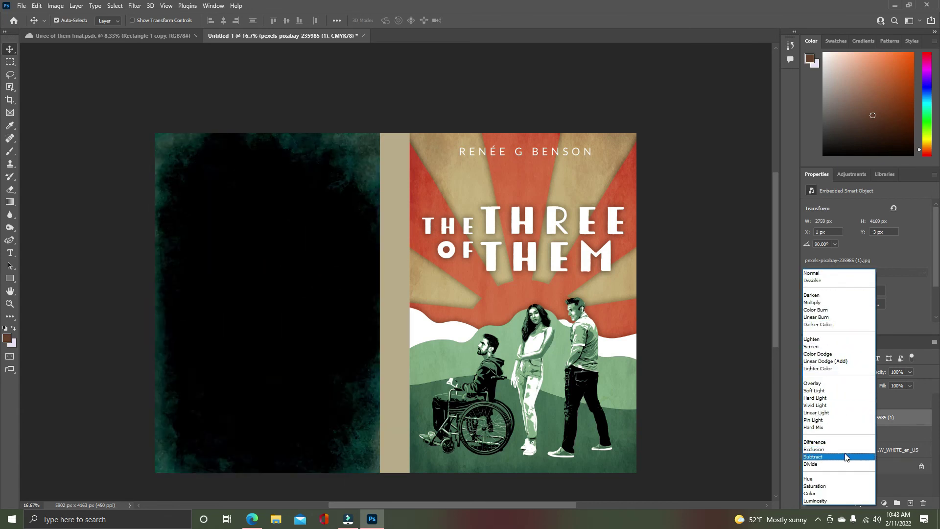
click(828, 391)
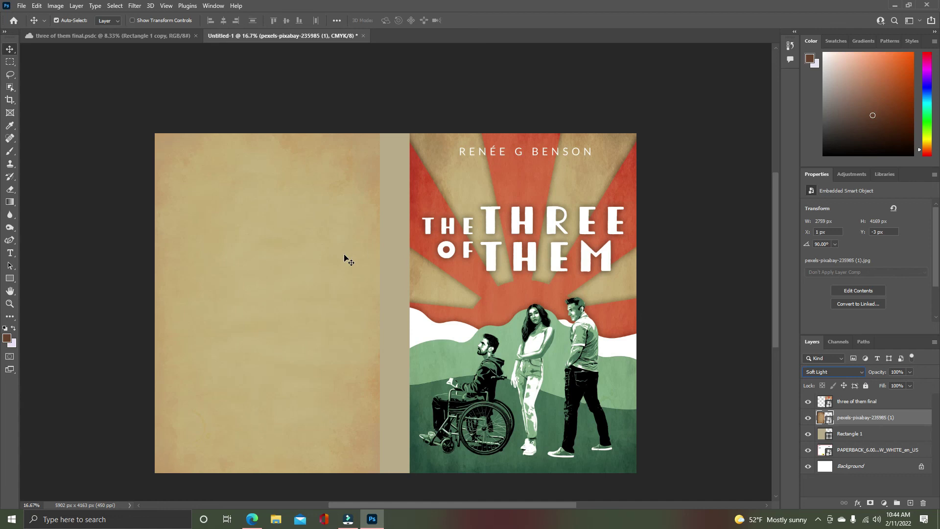
- Duplicate the paper texture and resize the copy to cover the spine, about 363 px wide
drag(866, 419, 911, 503)
drag(327, 299, 357, 300)
key(ctrl+t)
drag(184, 304, 381, 309)
key(Return)
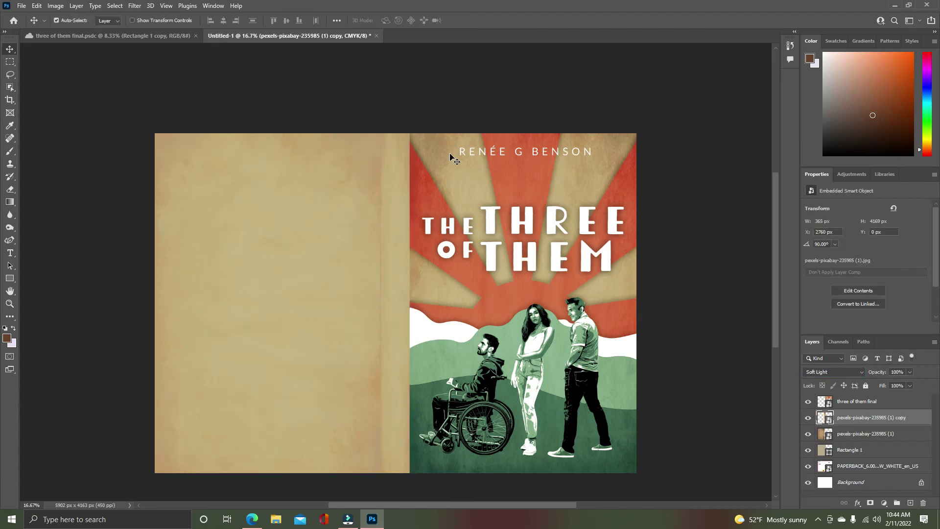
- Copy the title word THREE from the front cover file into the wraparound cover and scale it down to spine size
click(109, 35)
click(387, 175)
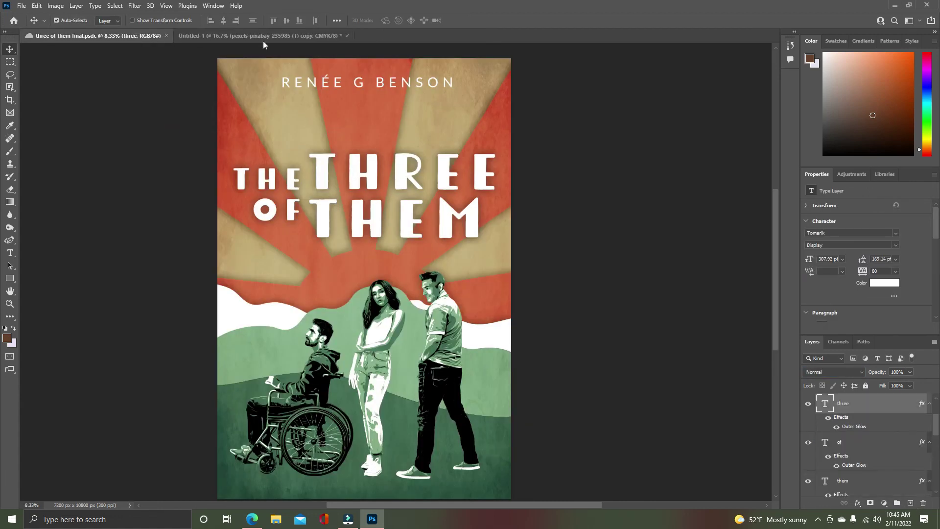
drag(387, 175, 369, 279)
key(ctrl+t)
drag(539, 333, 433, 301)
drag(206, 267, 237, 283)
drag(464, 317, 341, 277)
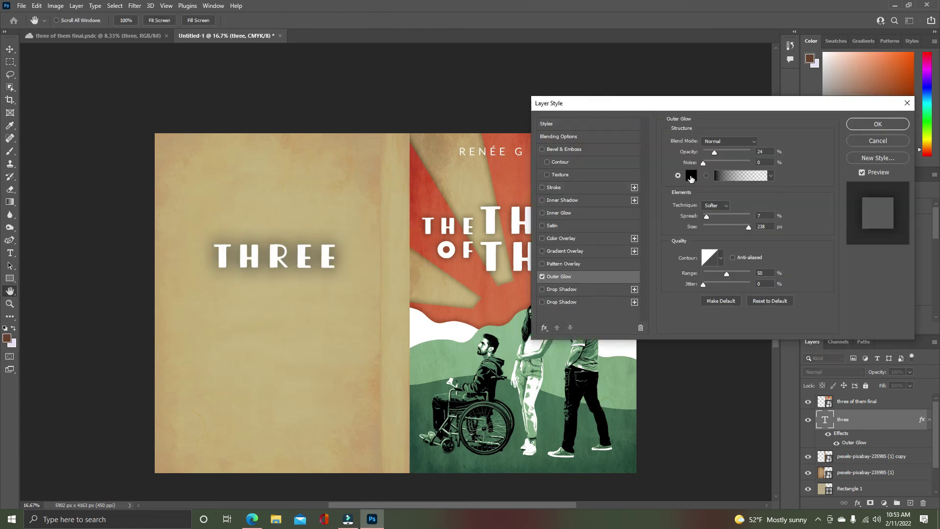
key(Return)
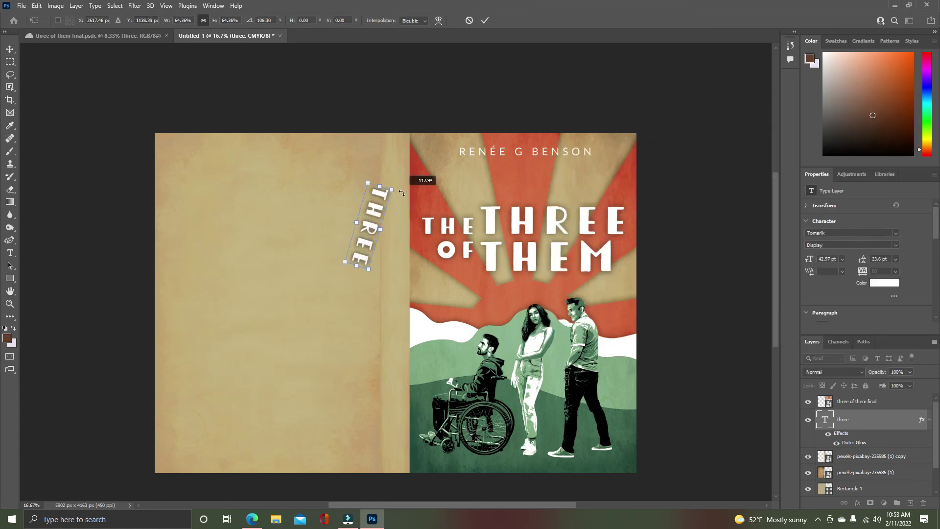
- Rotate THREE to read downward and move it onto the spine
drag(401, 193, 387, 185)
key(Return)
mouse_move(391, 230)
mouse_down()
mouse_move(398, 323)
mouse_move(397, 240)
mouse_up()
- Duplicate THREE down the spine and align the copies in a vertical line
alt+drag(398, 240, 398, 410)
mouse_move(398, 246)
mouse_down()
mouse_move(397, 256)
mouse_move(397, 234)
mouse_up()
double_click(398, 250)
key(Escape)
double_click(397, 299)
key(Escape)
drag(397, 313, 397, 307)
click(393, 251)
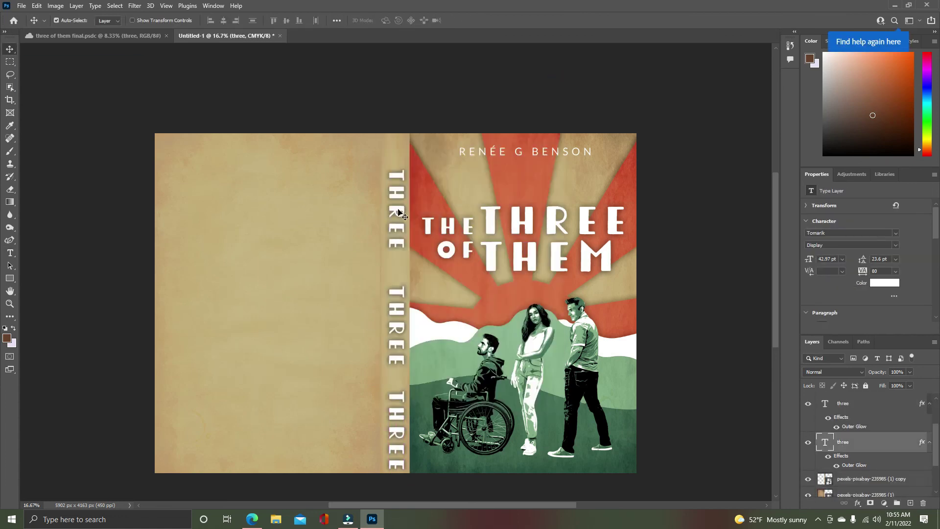
alt+drag(395, 253, 397, 274)
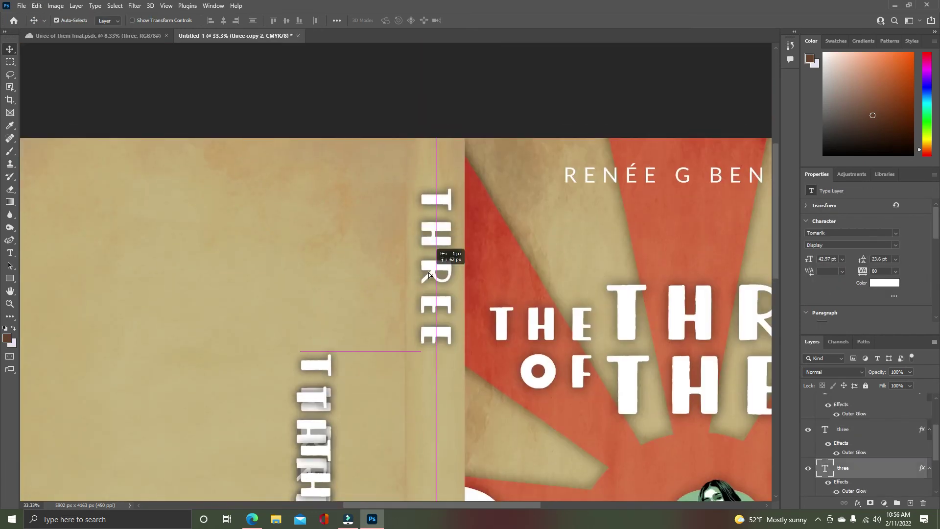
- Make further copies of THREE, change the top word on the spine to THE, and bring THREE up beneath it
alt+drag(428, 272, 423, 393)
scroll(423, 393, down, 2)
alt+drag(434, 237, 432, 201)
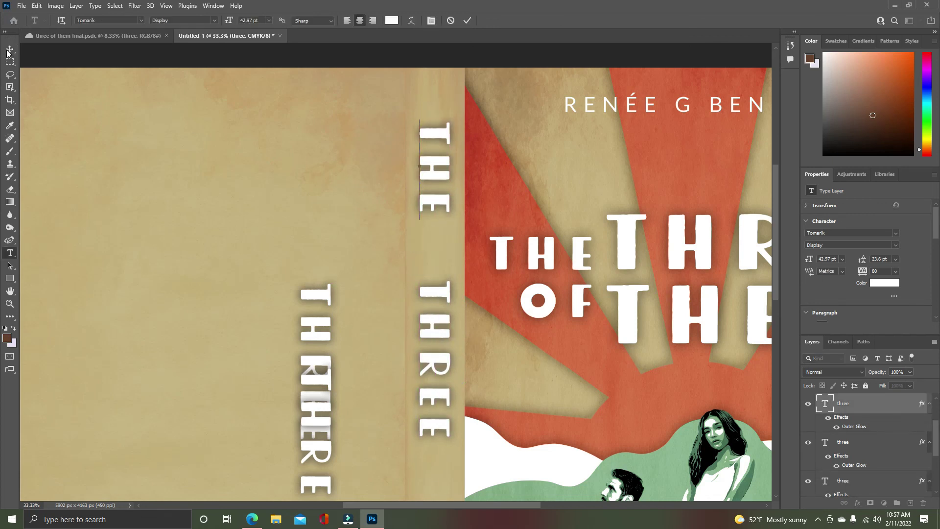
drag(429, 338, 429, 277)
- Duplicate THE below THREE on the spine and change the copy to read "of"
scroll(429, 276, down, 3)
alt+drag(435, 66, 435, 327)
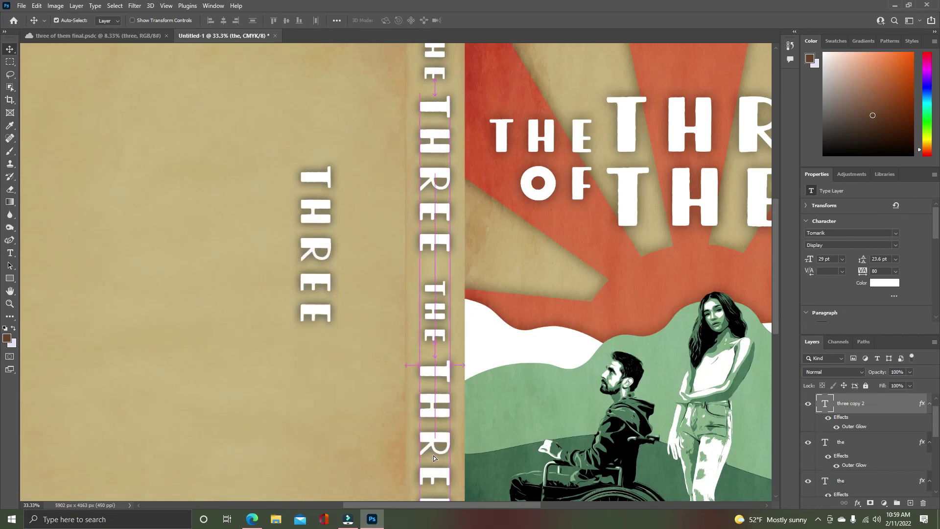
text(of)
click(10, 49)
key(ctrl+minus)
key(ctrl+minus)
- Reduce the outer glow size of THE on the spine and nudge the word into place
click(419, 149)
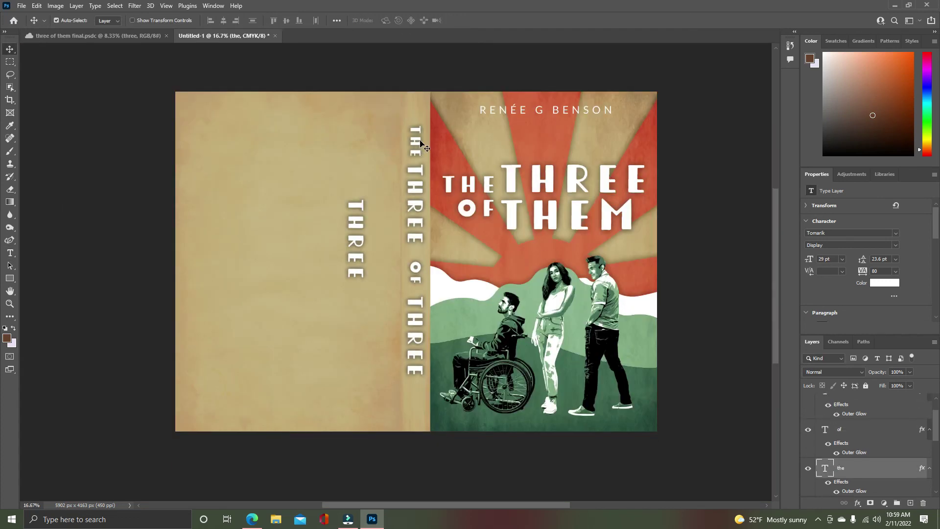
double_click(852, 492)
drag(717, 227, 713, 229)
click(878, 123)
drag(416, 141, 418, 149)
- Set the existing OF aside on the back cover and replace it with a duplicate of THE reading "of"
drag(415, 272, 370, 239)
alt+drag(417, 151, 415, 262)
double_click(416, 262)
text(of)
click(9, 49)
- Move the lowest THREE up beneath OF, change it to "them", and adjust the position of THE on the spine
drag(414, 344, 415, 324)
double_click(413, 323)
text(them)
click(10, 49)
click(417, 149)
drag(416, 152, 417, 144)
click(346, 337)
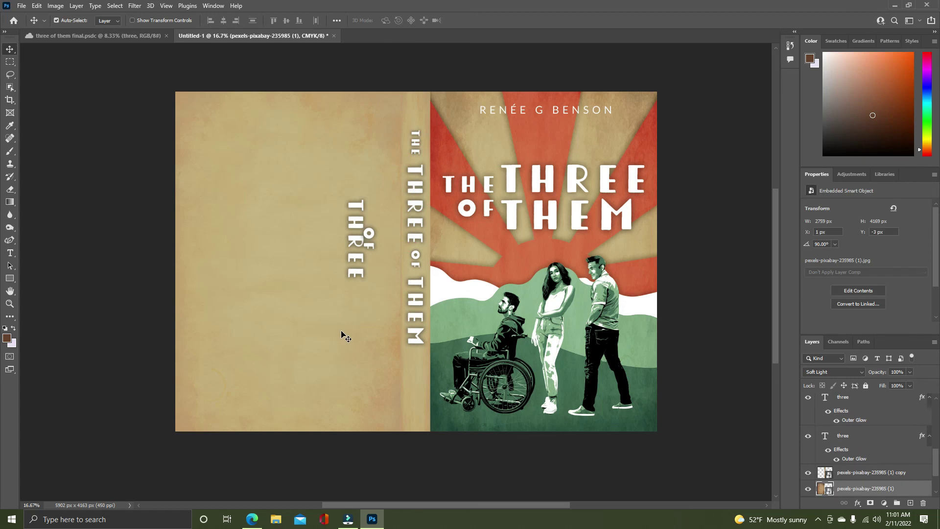
- Turn off the outer glow on the spine's THE and OF, and check the layer style of THEM
click(415, 144)
double_click(854, 427)
click(542, 277)
click(877, 124)
click(415, 256)
double_click(854, 427)
click(542, 277)
click(877, 124)
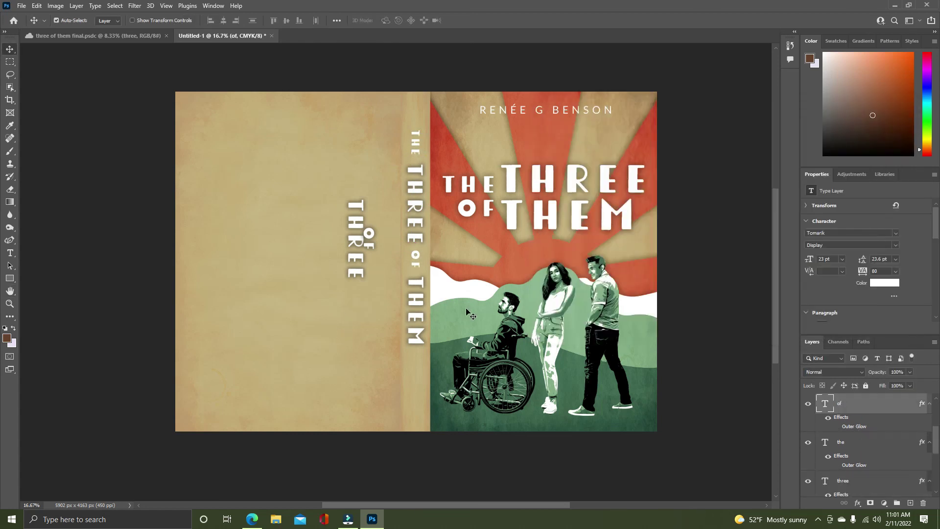
click(415, 314)
double_click(854, 426)
key(Return)
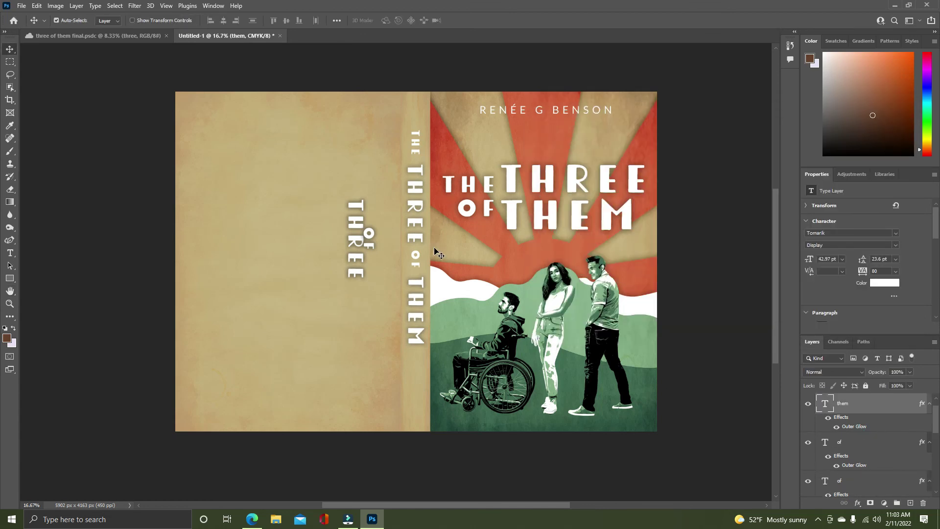
- Delete the leftover THREE and OF words from the back cover
click(357, 257)
key(Delete)
click(369, 235)
key(Delete)
- Select the spine title words together and move the whole title up toward the head of the spine
shift+click(415, 142)
shift+click(415, 198)
drag(417, 298, 416, 274)
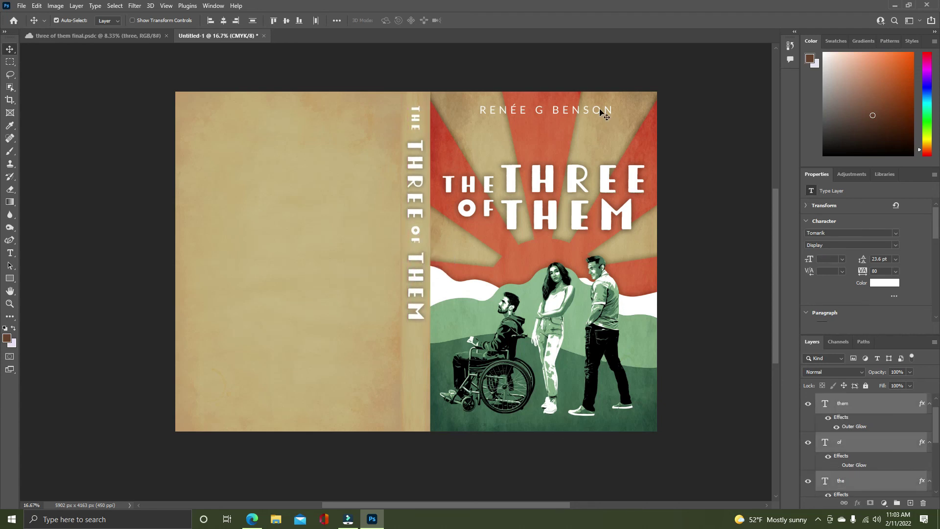
- Copy the author name from the front cover file, scale and rotate it, and place it on the spine below the title
click(98, 36)
click(361, 87)
key(ctrl+c)
click(254, 36)
key(ctrl+v)
key(ctrl+t)
drag(551, 251, 416, 346)
key(Return)
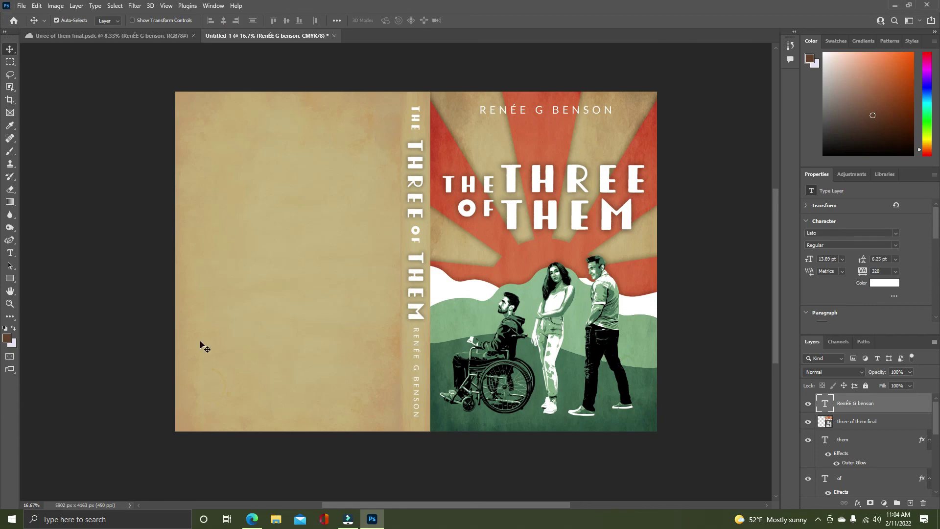
- Switch to the browser and select the full book description on the Amazon page for The Three of Them
click(252, 519)
click(779, 8)
drag(350, 363, 259, 300)
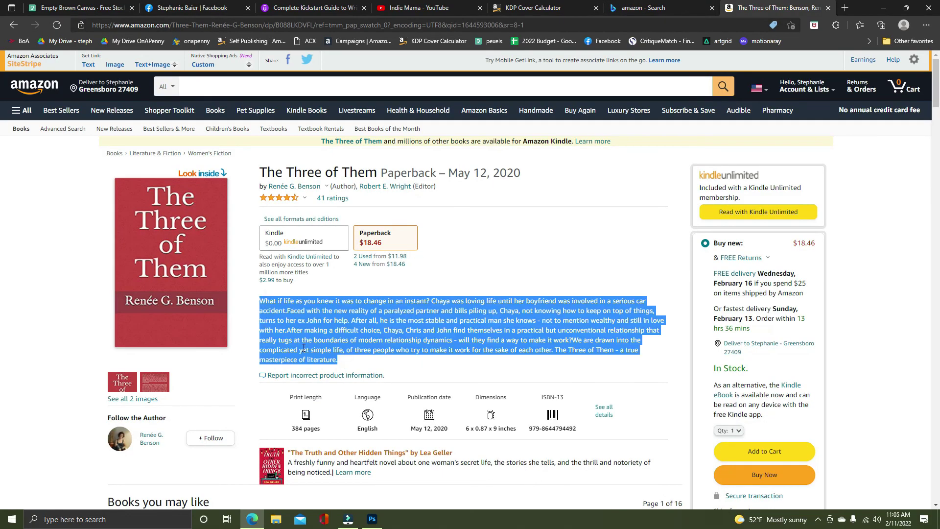
- Return to Photoshop, create a text box across the back cover at 5 pt, and paste the book description into it
click(373, 519)
click(10, 252)
drag(193, 111, 392, 396)
drag(809, 260, 792, 262)
key(ctrl+v)
click(10, 49)
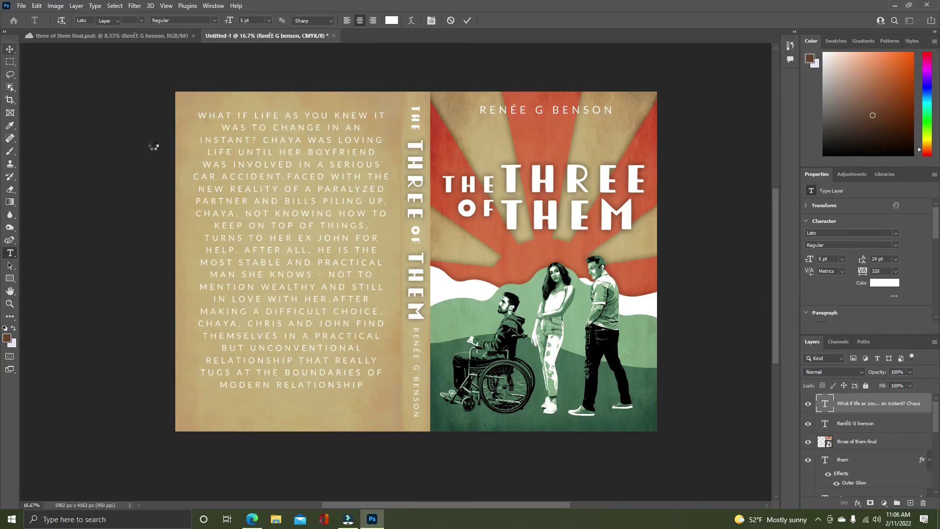
- Format the blurb as justified Playfair Display Regular without all caps, at 15 pt with 19 pt leading and 60 tracking
drag(863, 270, 809, 282)
drag(863, 259, 862, 259)
mouse_move(935, 229)
mouse_down()
mouse_move(935, 257)
mouse_move(936, 225)
mouse_up()
click(810, 283)
drag(809, 259, 813, 259)
mouse_move(936, 223)
mouse_down()
mouse_move(936, 258)
mouse_move(936, 227)
mouse_up()
click(926, 234)
click(870, 282)
click(853, 233)
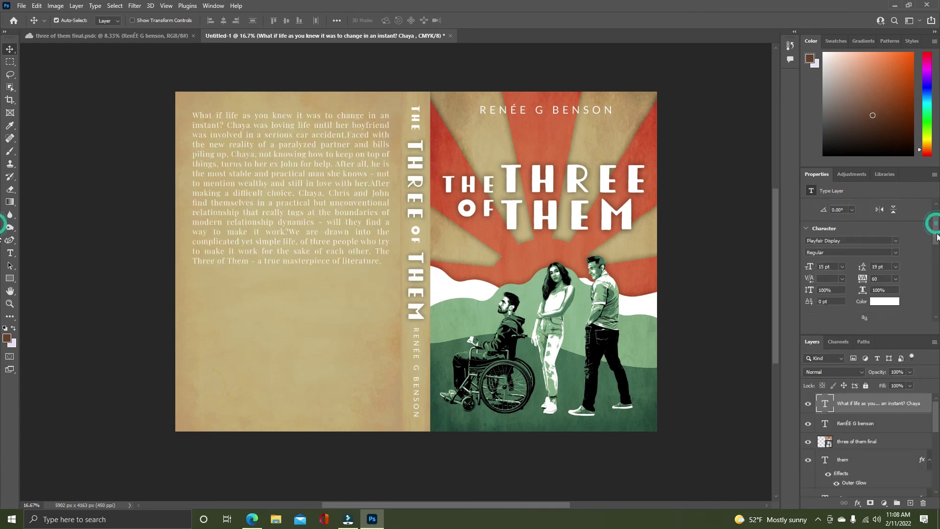
- Change the blurb's text color to near-black
click(885, 302)
drag(710, 245, 661, 289)
click(907, 153)
- Break the blurb into separate paragraphs and correct the missing spaces between its sentences
key(t)
click(227, 126)
key(Return)
key(Return)
click(331, 156)
click(369, 202)
click(288, 251)
- Delete the blurb's closing sentence about a true masterpiece of literature
drag(377, 271, 380, 283)
key(BackSpace)
key(Return)
key(Return)
- Cut the opening question out of the blurb so that it starts with "Chaya was loving life"
drag(226, 126, 193, 116)
key(ctrl+x)
key(ctrl+z)
key(ctrl+x)
click(204, 83)
key(v)
ctrl+click(323, 191)
click(36, 6)
click(274, 214)
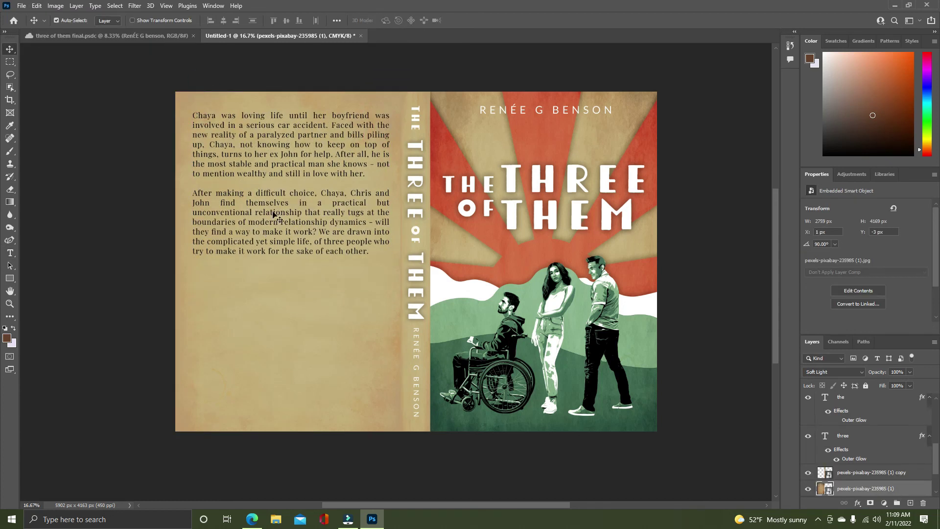
- Add the opening question as a separate two-line text below the blurb, ending "was changed in an instant?", and reposition it
key(t)
click(208, 292)
text(What if liv)
key(Return)
text(was changed in an instant?)
click(10, 49)
drag(280, 290, 372, 362)
scroll(854, 250, down, 5)
click(822, 249)
key(ctrl+t)
key(Return)
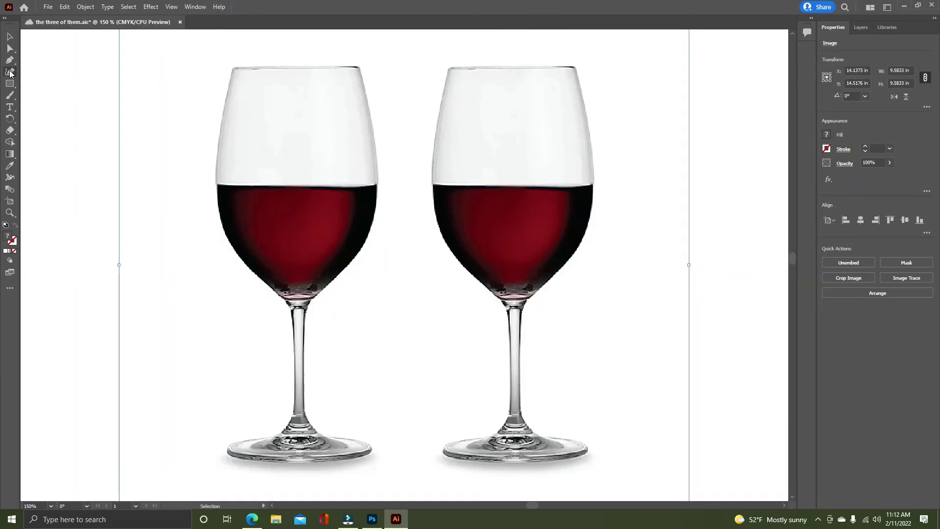
click(12, 63)
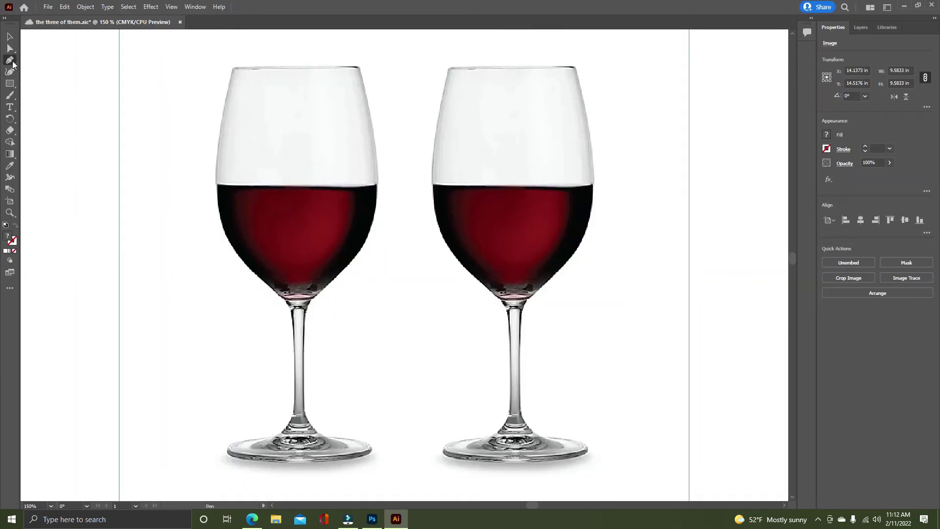
click(233, 68)
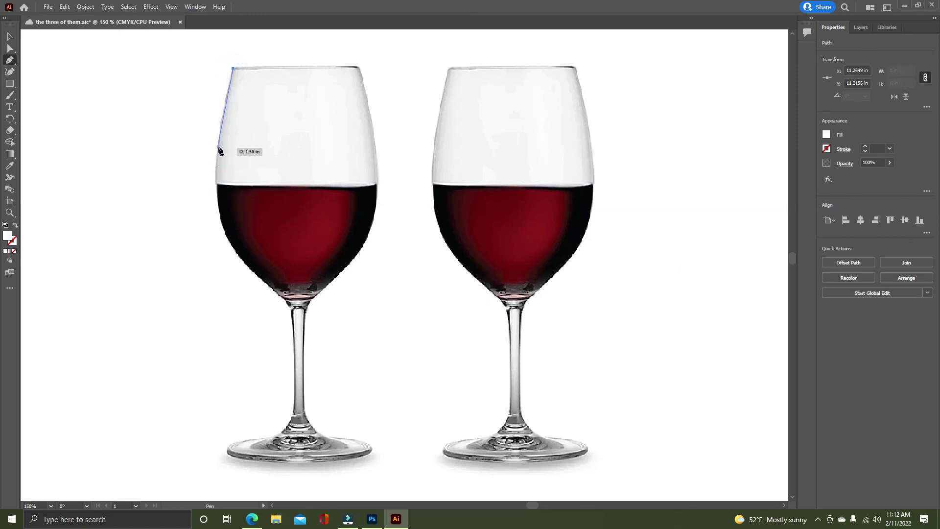
drag(216, 160, 219, 164)
click(219, 166)
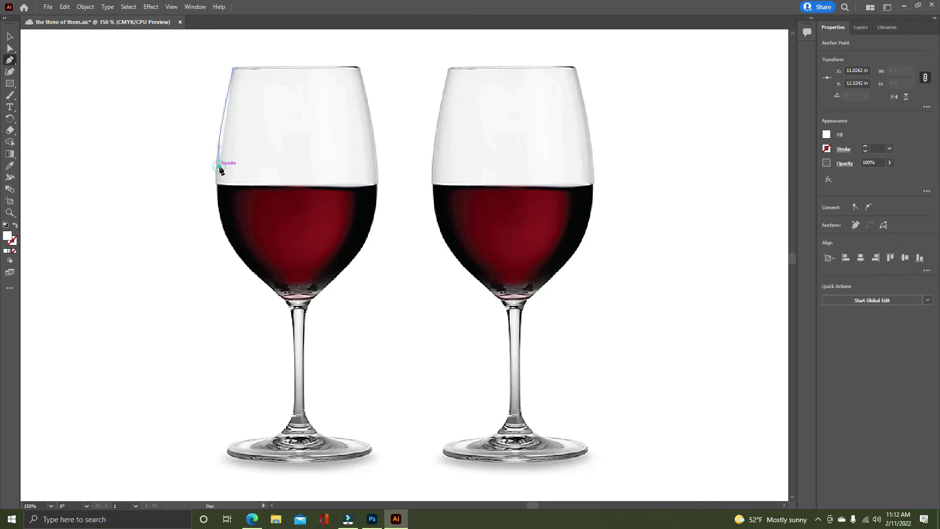
mouse_move(212, 182)
mouse_down()
mouse_move(225, 177)
mouse_move(219, 169)
mouse_up()
click(219, 167)
key(ctrl+z)
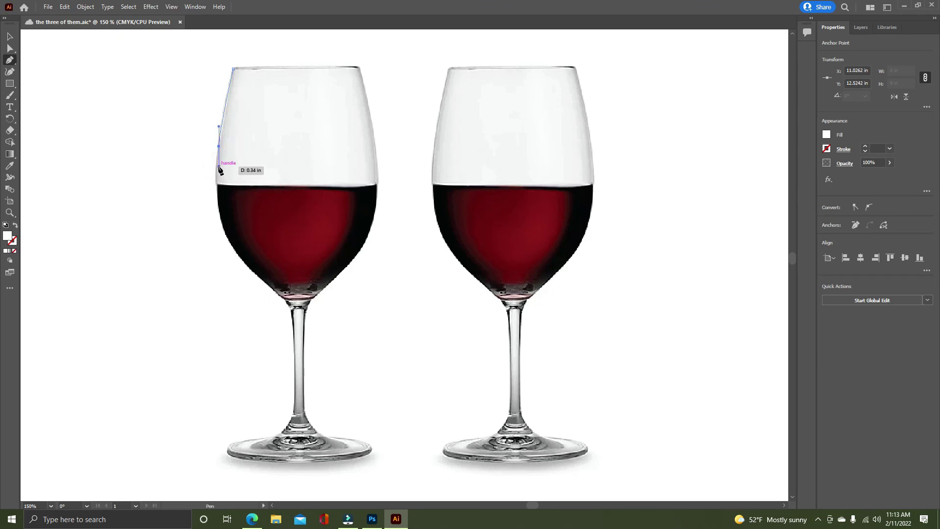
drag(212, 167, 211, 166)
key(ctrl+z)
right_click(220, 170)
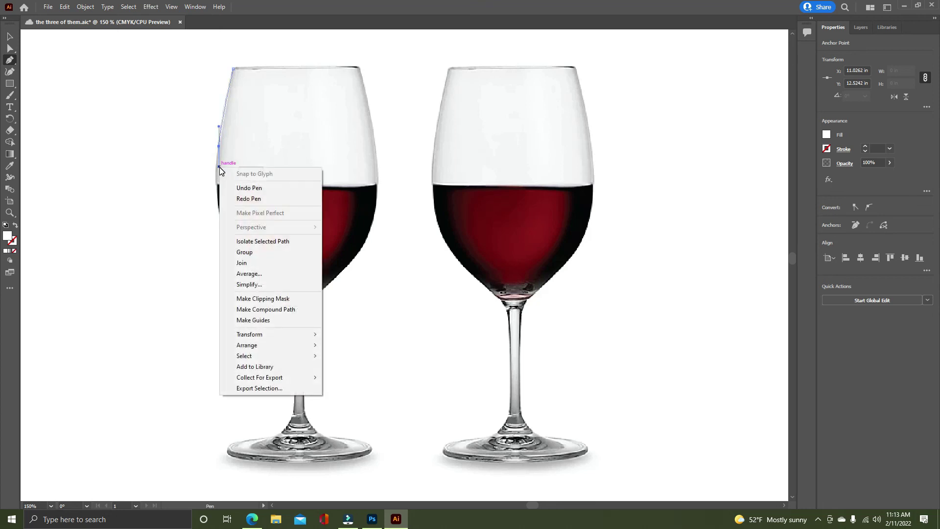
click(190, 186)
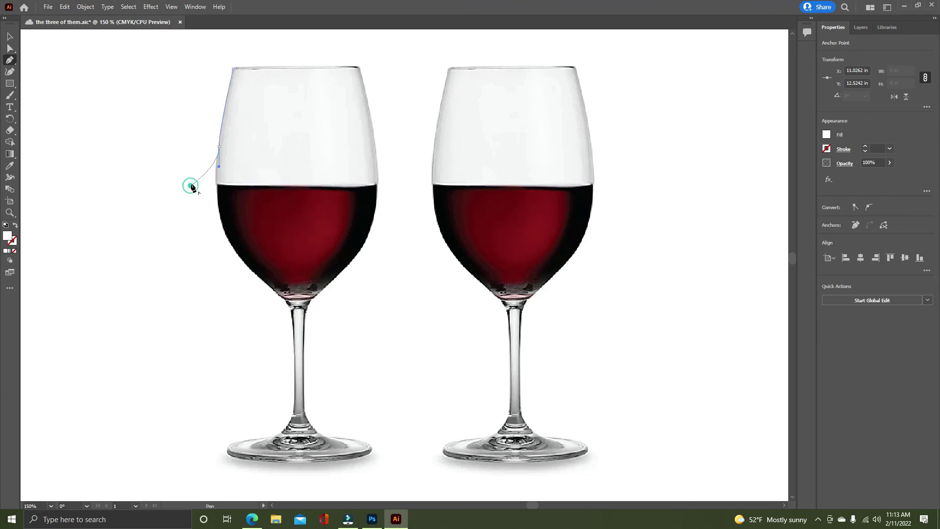
key(ctrl+z)
click(219, 147)
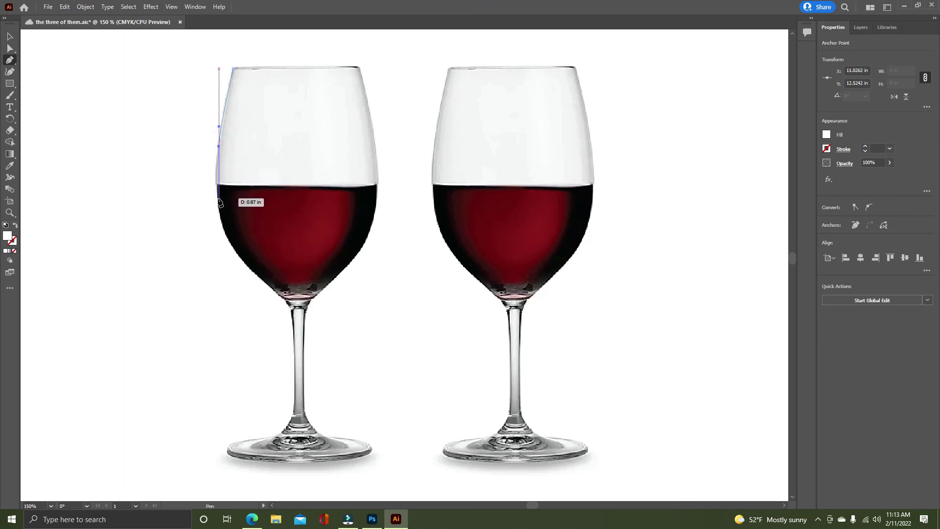
drag(217, 199, 220, 217)
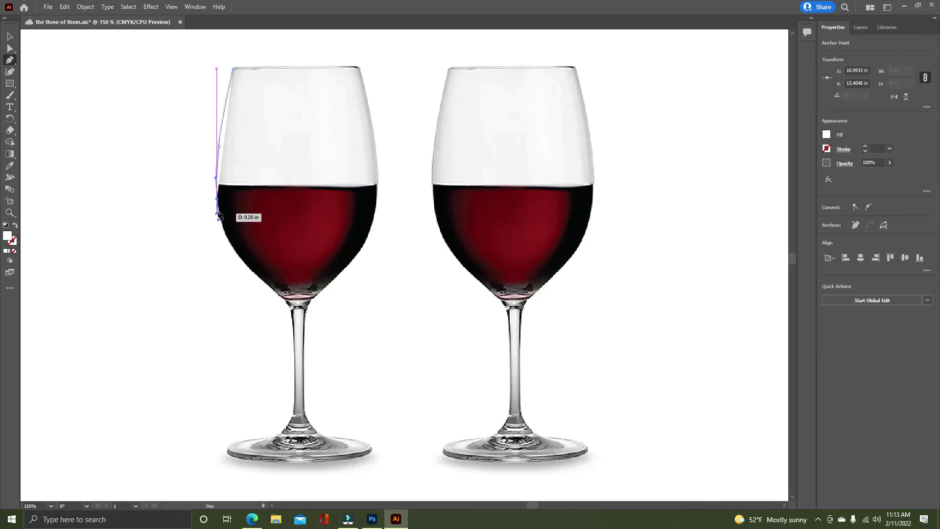
click(217, 199)
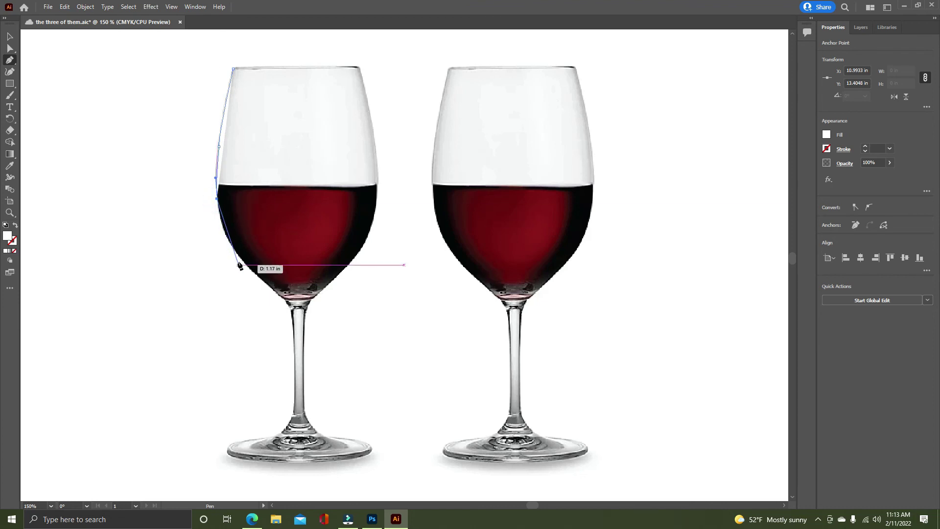
drag(237, 255, 252, 274)
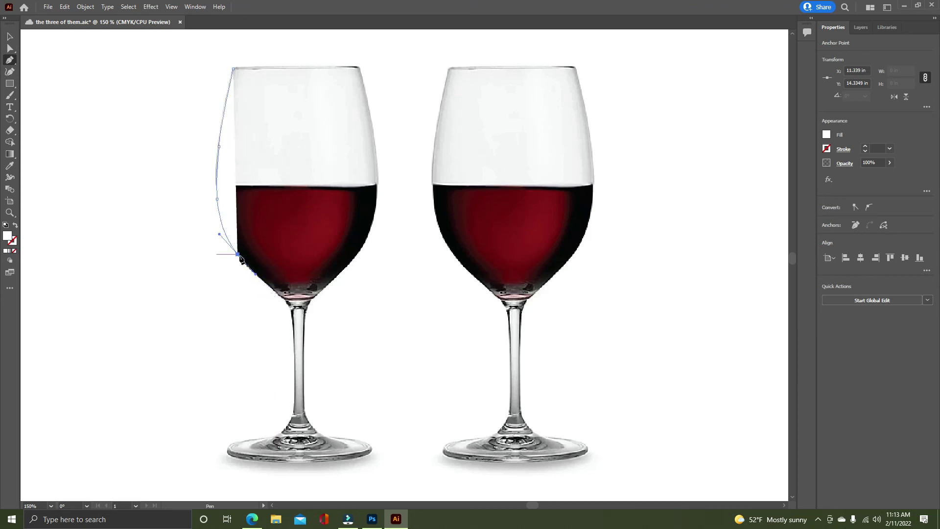
click(270, 287)
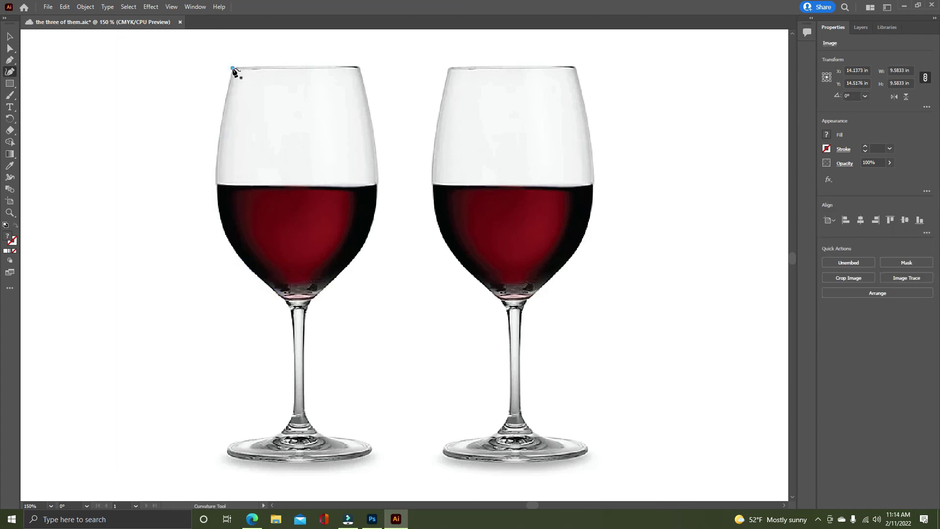
- Trace the left edge of the first wine glass's bowl from the rim down to the stem with the Curvature tool
click(233, 68)
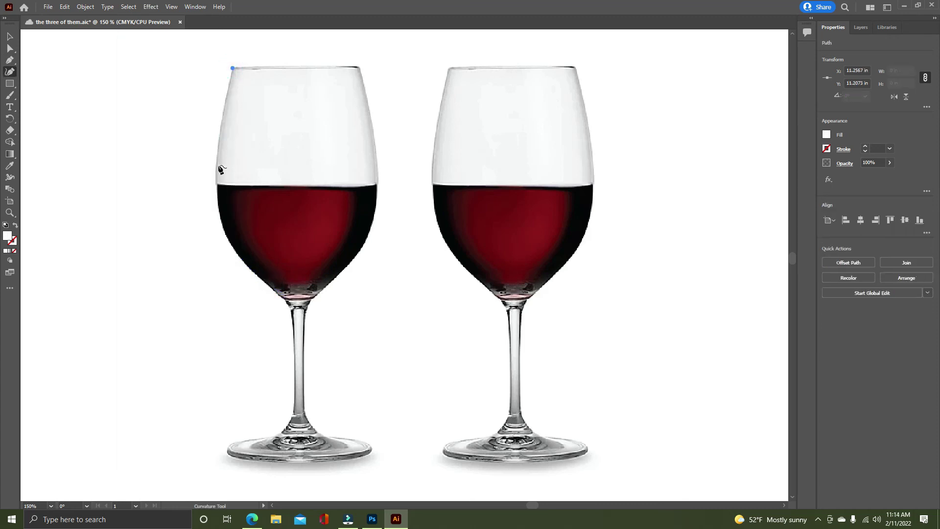
click(216, 166)
click(223, 226)
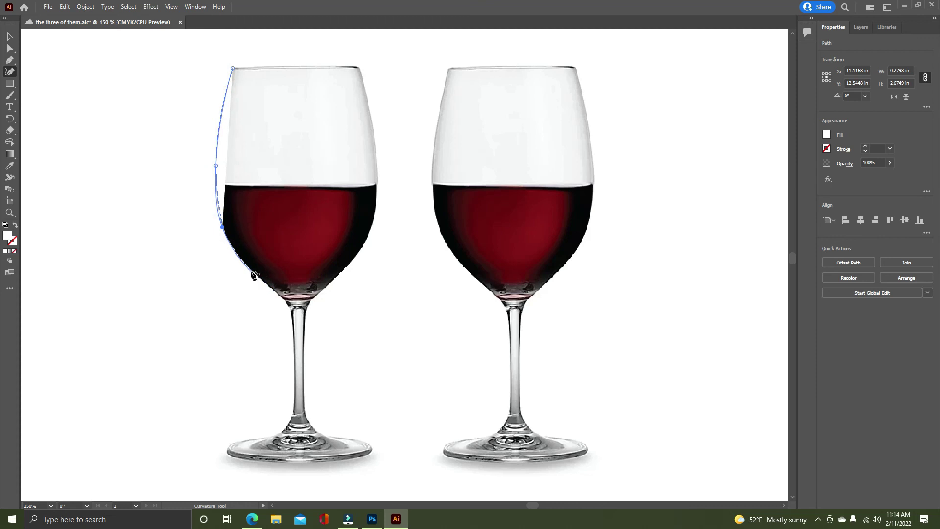
click(252, 271)
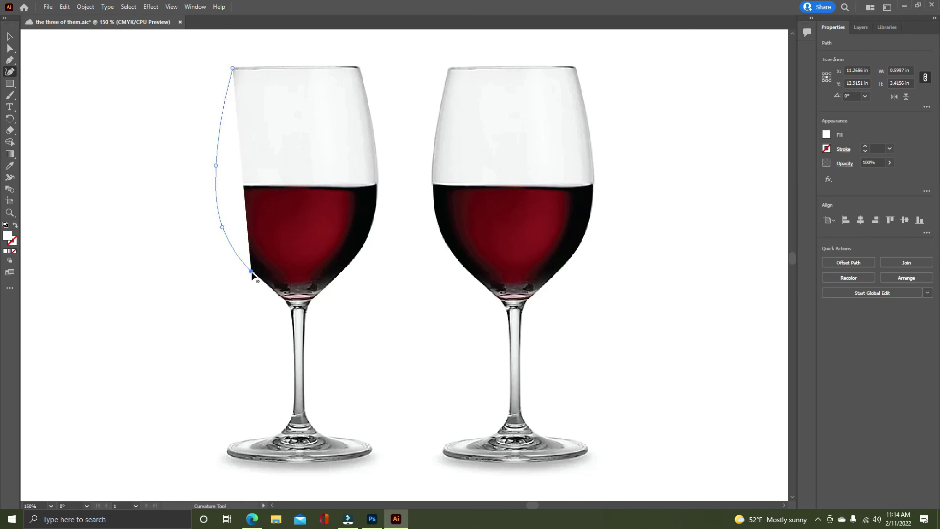
click(274, 291)
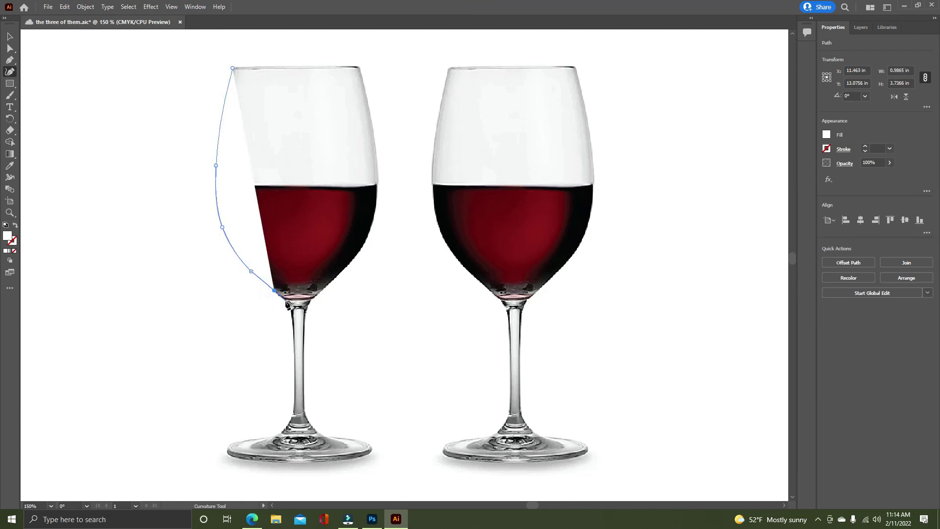
click(286, 300)
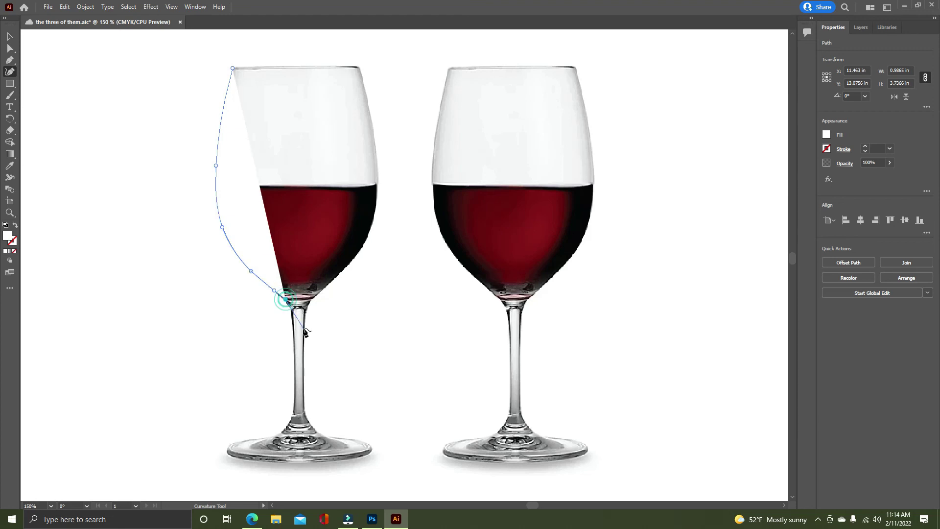
- Continue the glass path around the neck below the bowl and down the left edge of the stem
click(289, 305)
double_click(289, 306)
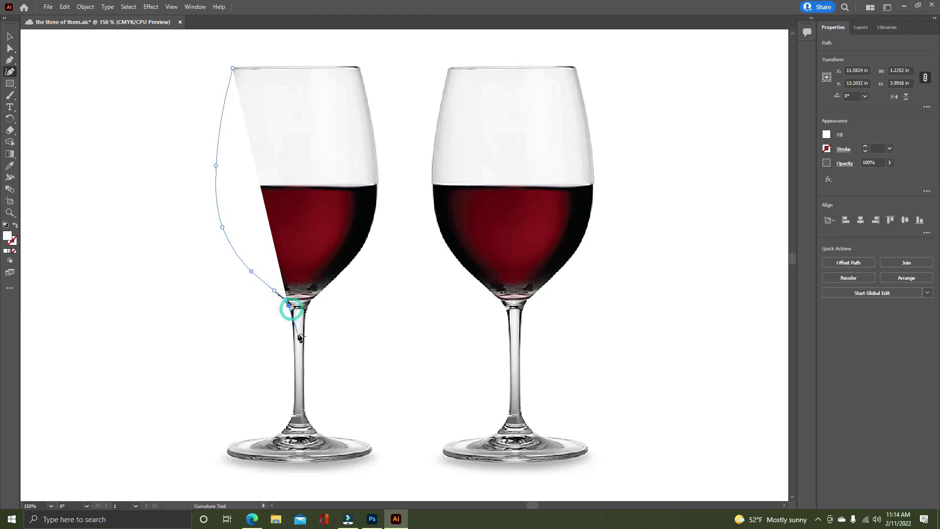
click(288, 305)
key(ctrl+plus)
key(ctrl+plus)
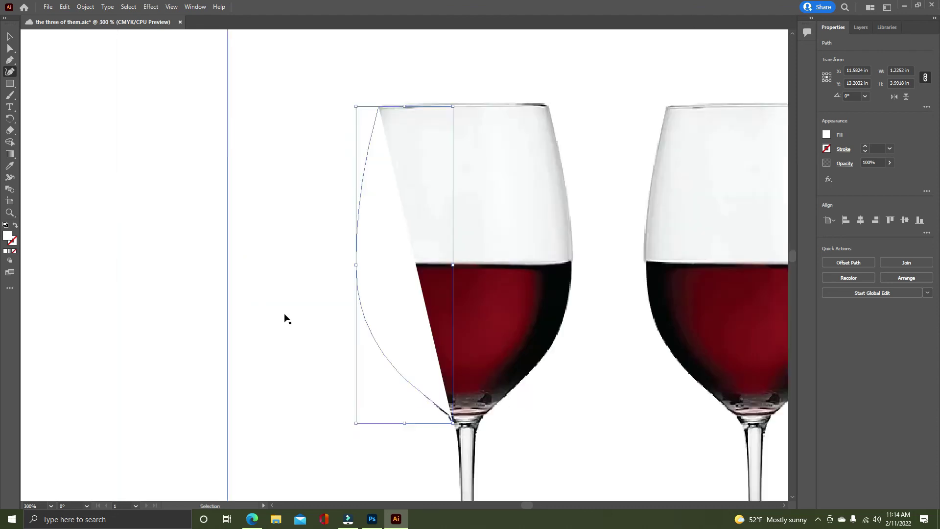
scroll(550, 338, down, 15)
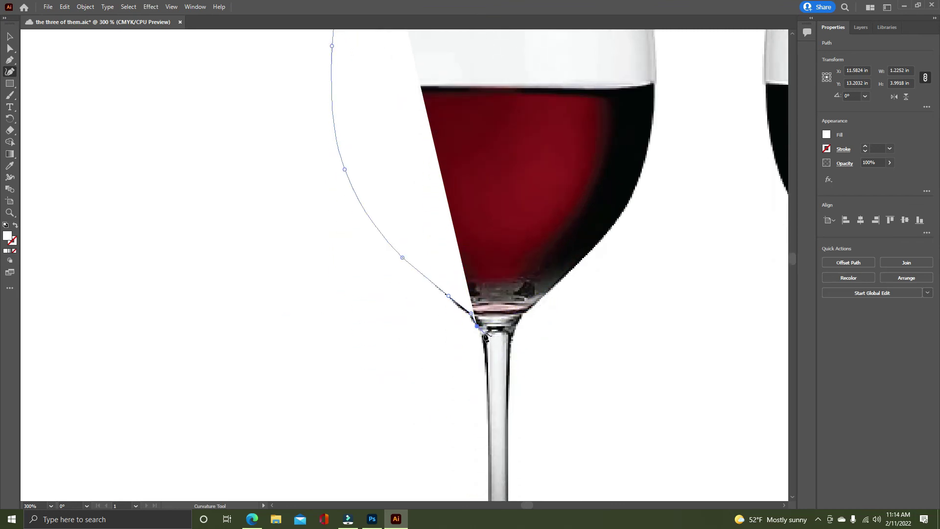
click(483, 332)
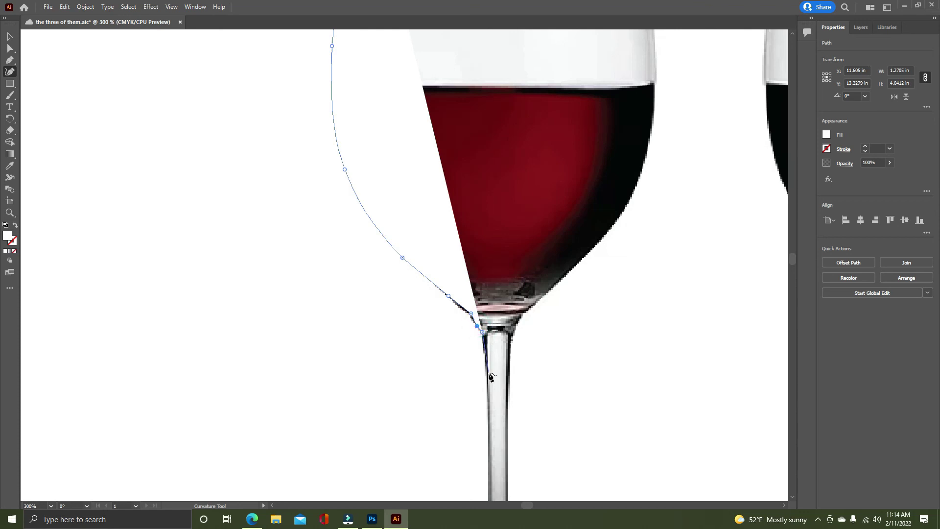
scroll(490, 377, down, 10)
click(485, 205)
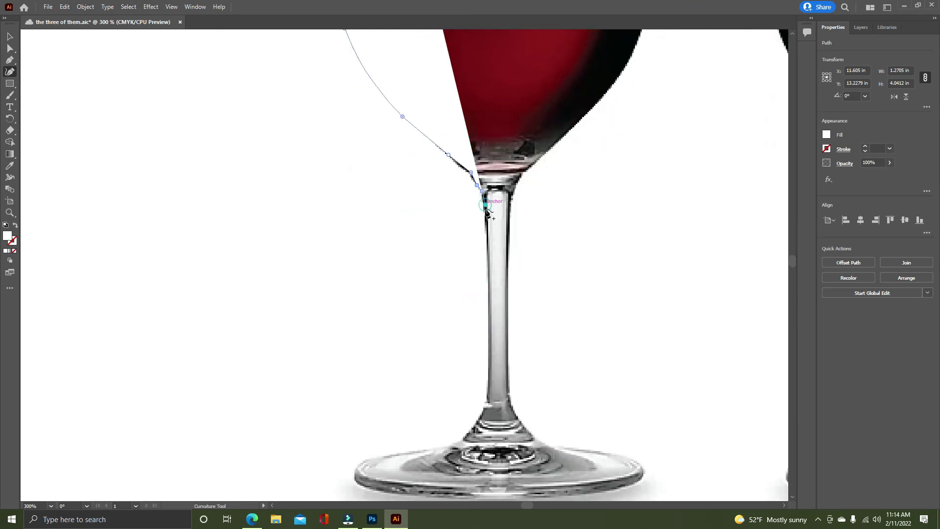
click(487, 221)
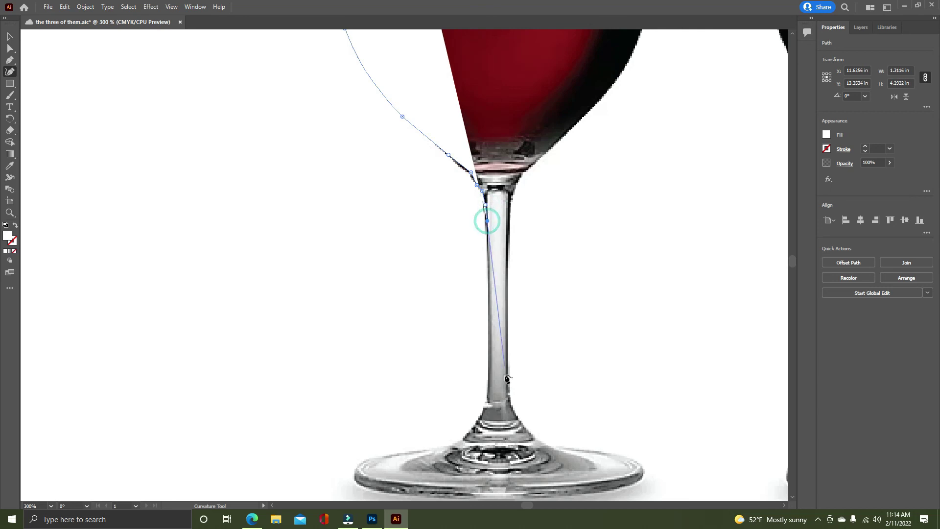
click(488, 400)
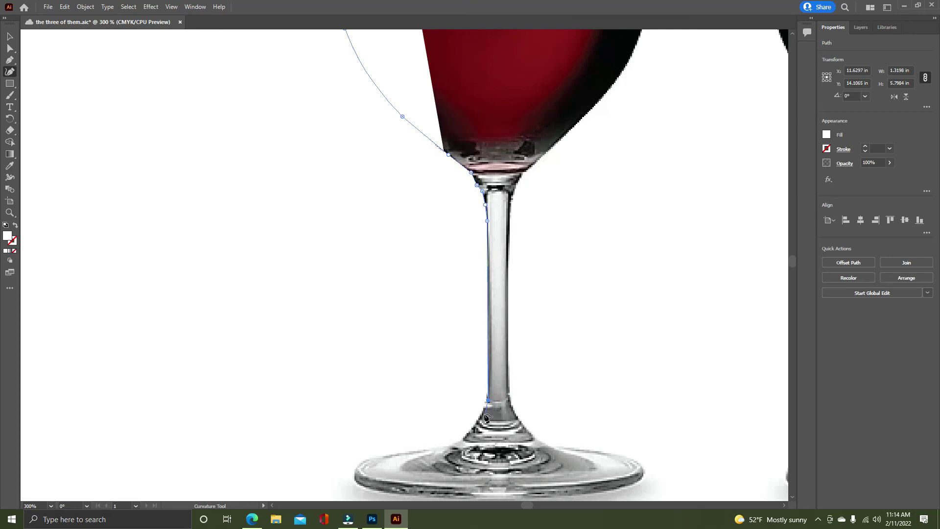
- Trace the flare at the stem's lower end and the left side of the glass foot around to its underside
click(478, 423)
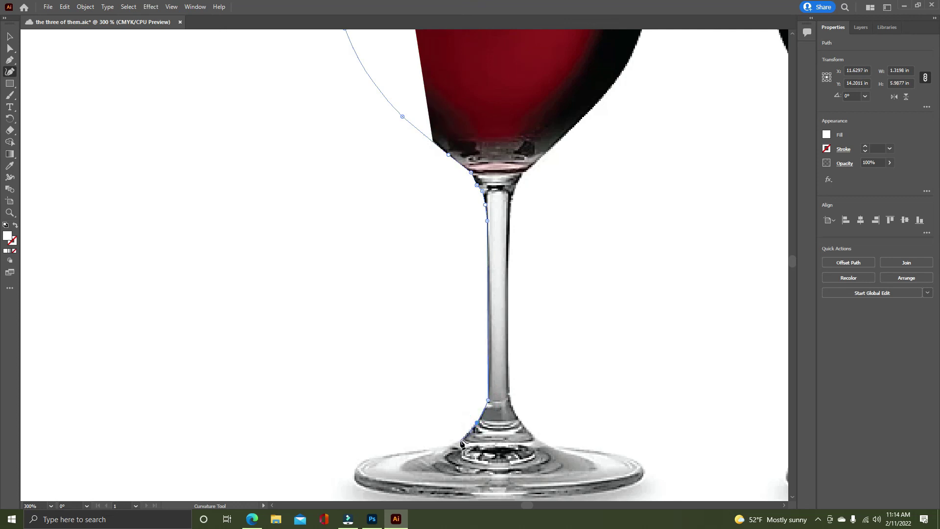
click(458, 442)
click(435, 448)
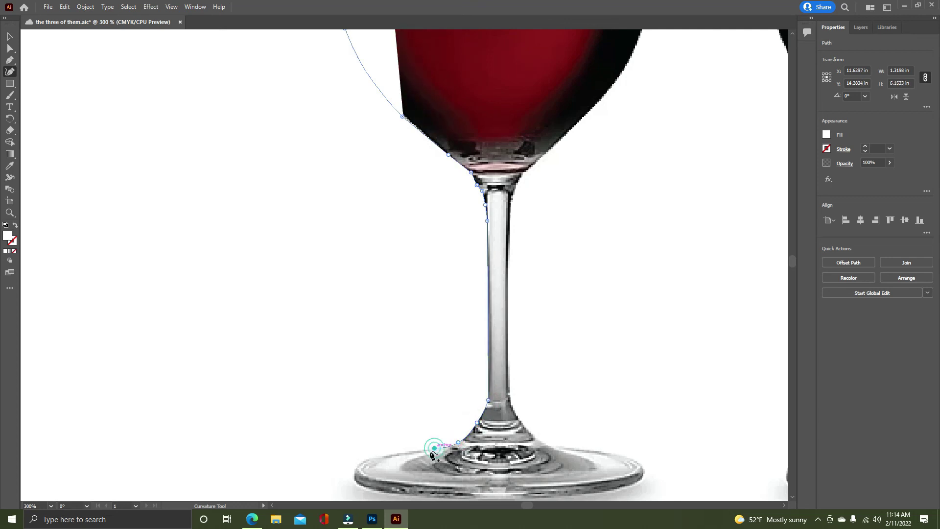
click(385, 456)
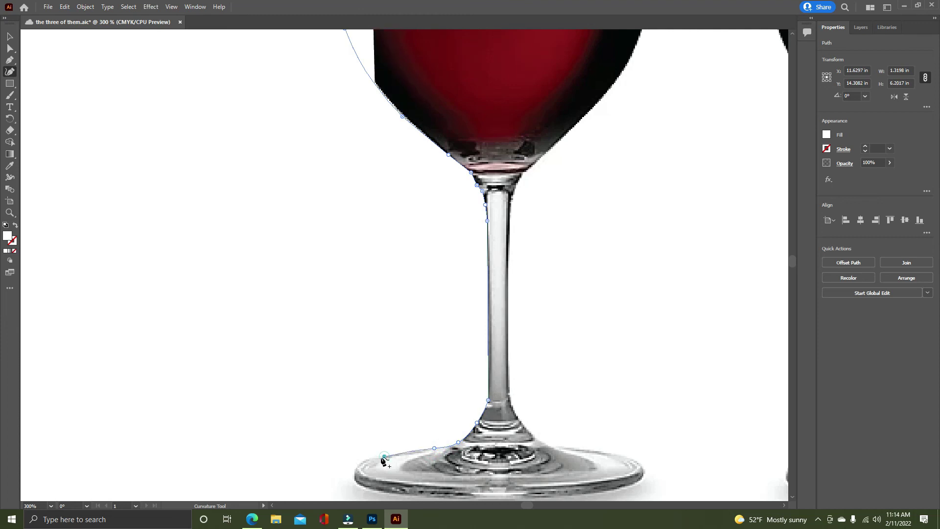
click(357, 470)
click(355, 479)
click(356, 469)
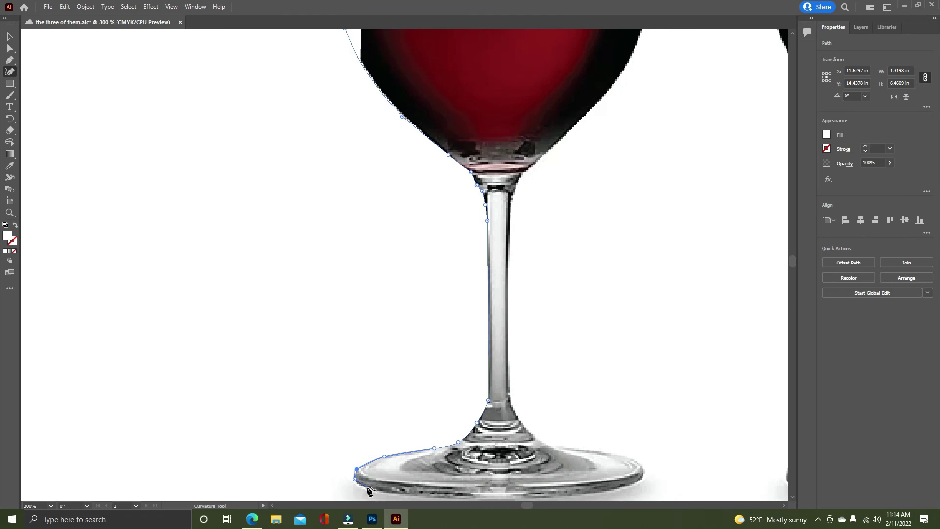
click(367, 487)
scroll(514, 485, down, 3)
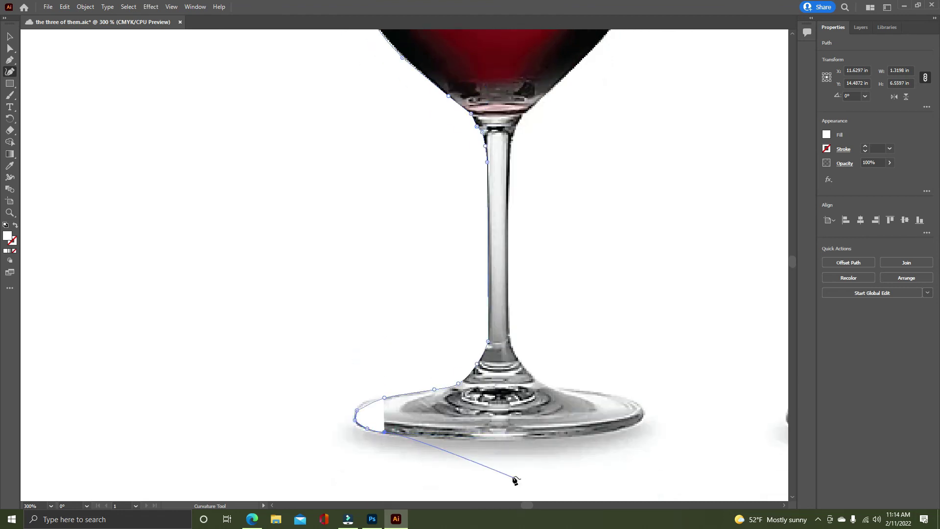
- Trace the underside of the foot to its right edge and adjust the curve points to match the photo
click(505, 440)
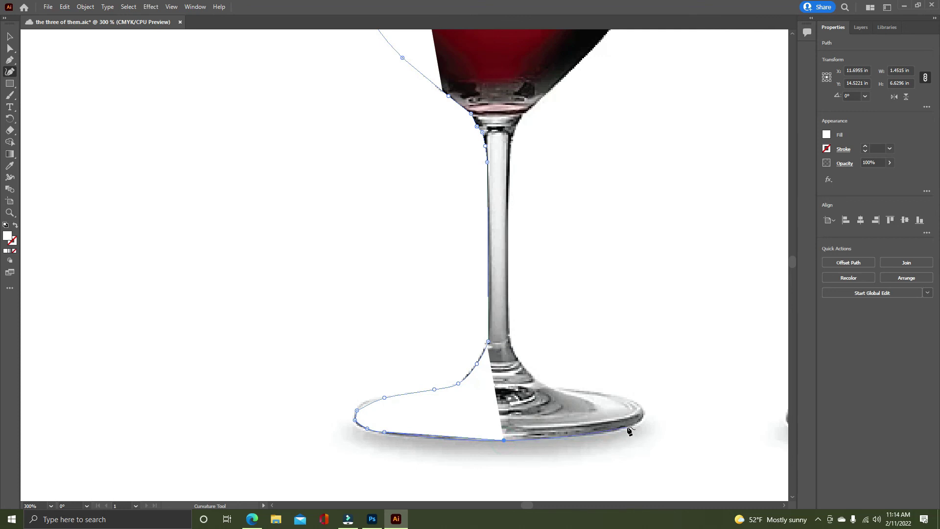
click(630, 427)
click(642, 418)
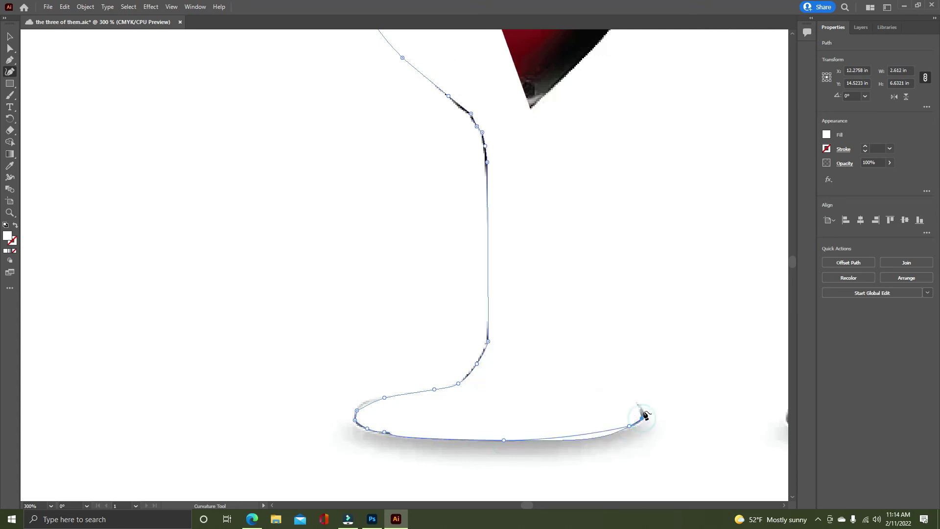
click(642, 409)
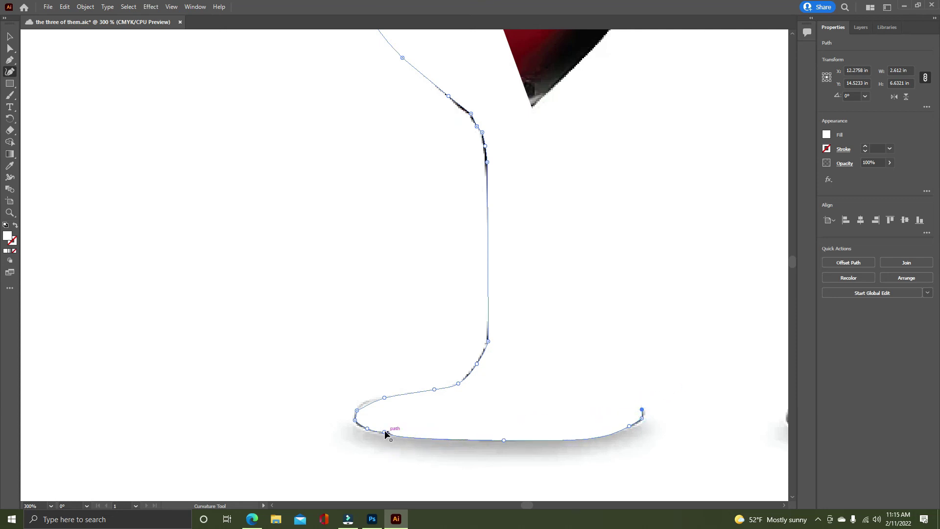
drag(385, 432, 384, 435)
drag(504, 440, 502, 443)
click(602, 435)
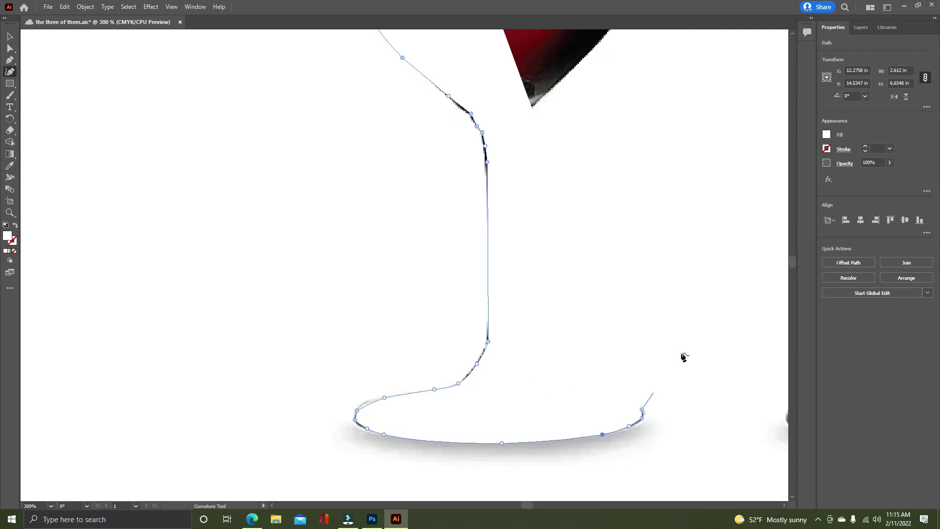
- Set the traced glass path's opacity to 10% so the photo shows through
double_click(870, 162)
text(10)
key(Return)
- Trace the right side of the foot, stem and bowl up to the rim and close the glass outline
click(618, 397)
click(581, 391)
drag(619, 397, 631, 403)
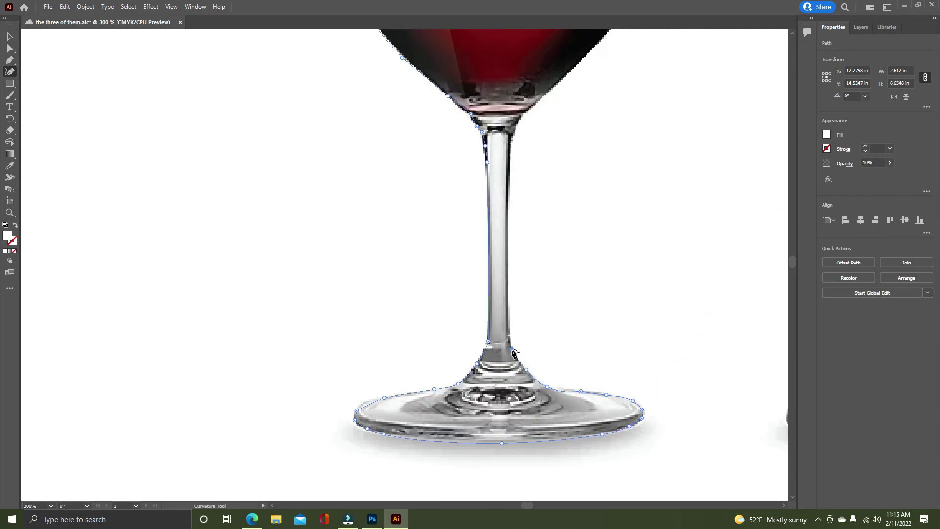
scroll(563, 225, up, 10)
click(365, 133)
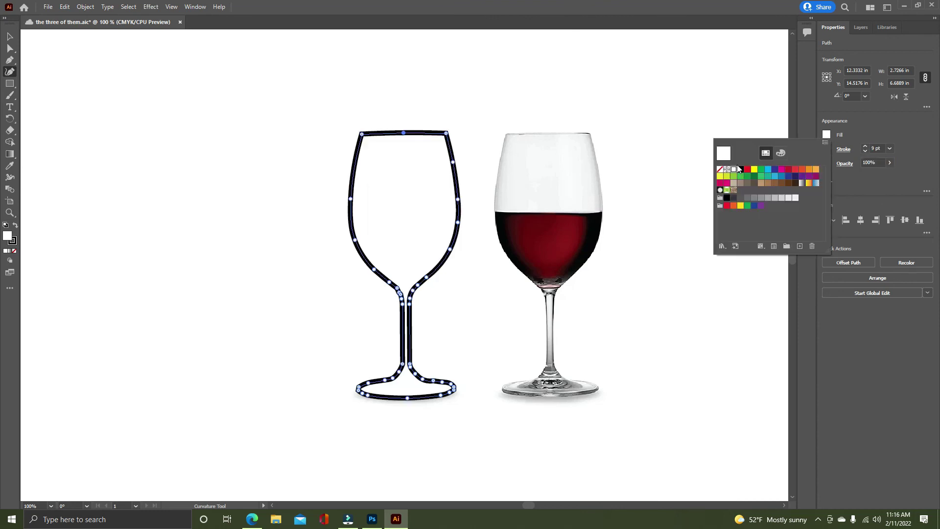
- Tilt a copy of the wine glass outline and place it over the upright one so their stems overlap
key(v)
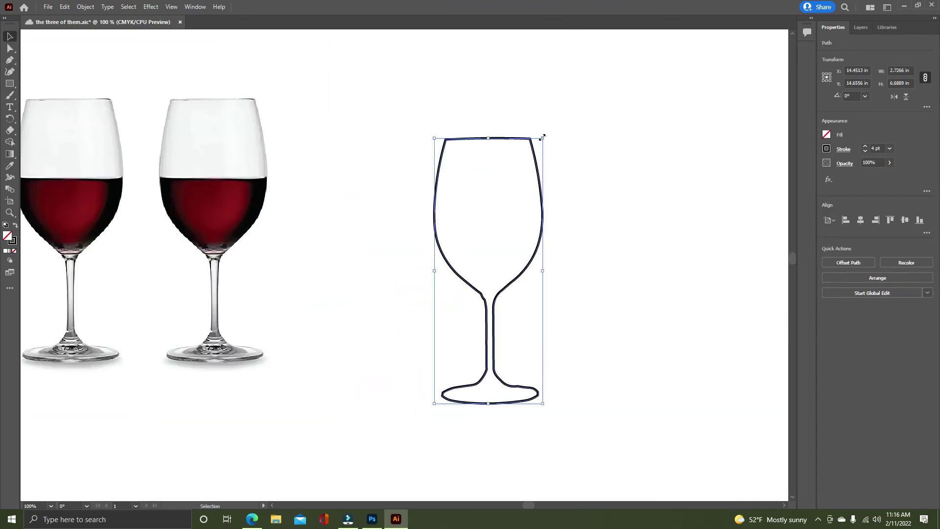
click(688, 264)
click(688, 263)
drag(594, 122, 543, 157)
drag(683, 310, 459, 335)
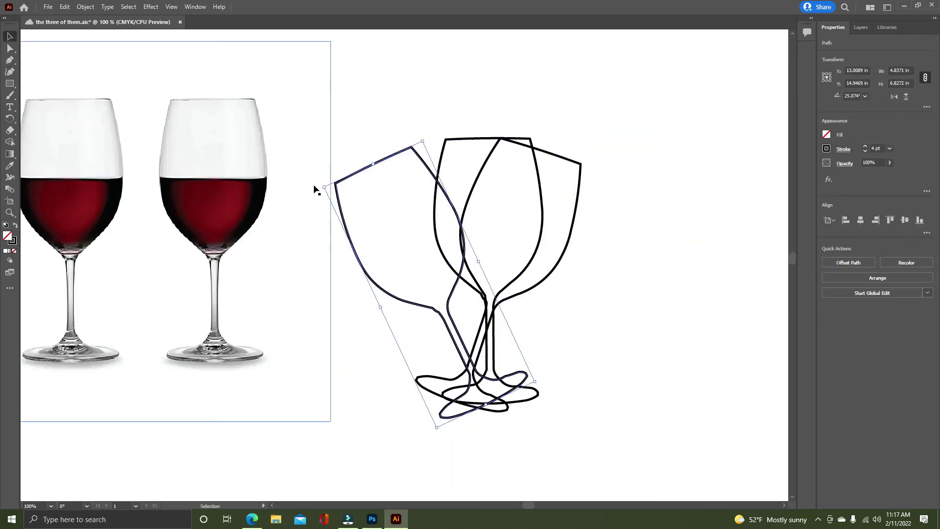
- Tilt the two side glasses further outward and shift them so the stems cross at the upright glass
drag(314, 189, 302, 208)
drag(467, 330, 504, 324)
click(580, 171)
drag(594, 164, 613, 183)
drag(482, 328, 493, 330)
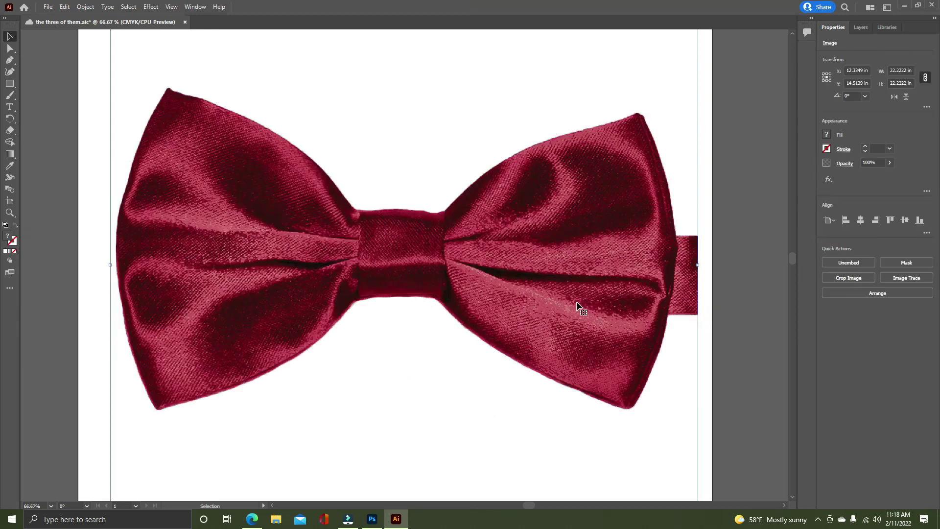
- Trace the bow tie's outer outline around both wings and the knot with the Curvature tool
key(shift+grave)
click(165, 90)
click(129, 177)
click(117, 251)
click(140, 369)
click(157, 407)
click(334, 323)
click(435, 298)
click(628, 408)
click(672, 260)
click(638, 115)
click(443, 213)
click(357, 212)
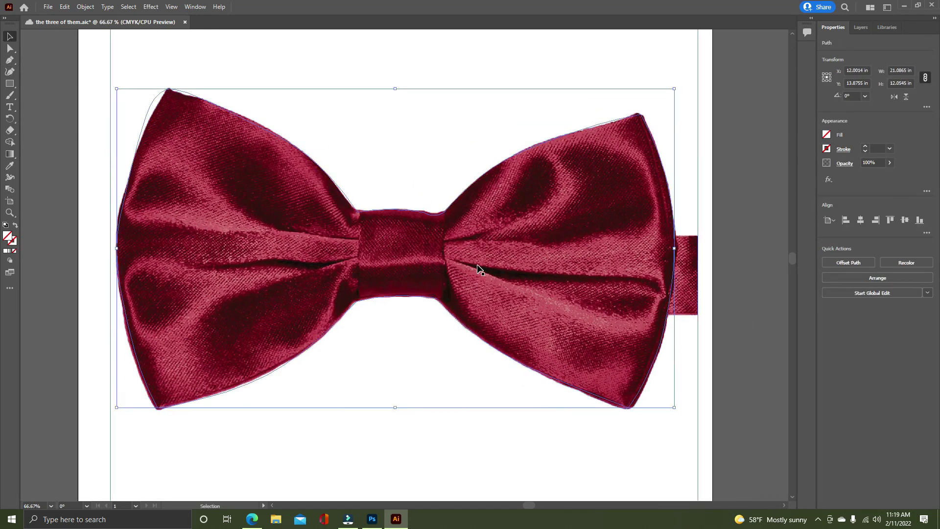
click(827, 134)
click(722, 181)
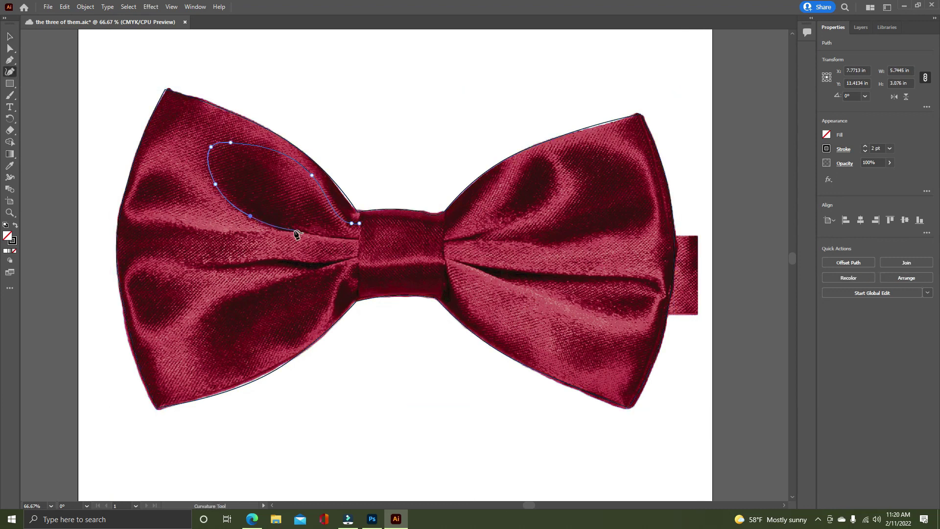
- Trace the upper fold shadows on the bow tie's left wing, including the small fold near the outer edge
click(295, 229)
click(313, 234)
click(249, 230)
click(199, 225)
click(153, 219)
click(156, 208)
click(197, 205)
click(168, 175)
click(148, 171)
key(ctrl+z)
- Trace the lower fold shadows on the bow tie's left wing, ending beside the knot
click(123, 260)
click(138, 249)
click(135, 262)
click(131, 290)
click(152, 327)
click(182, 312)
click(201, 289)
click(358, 263)
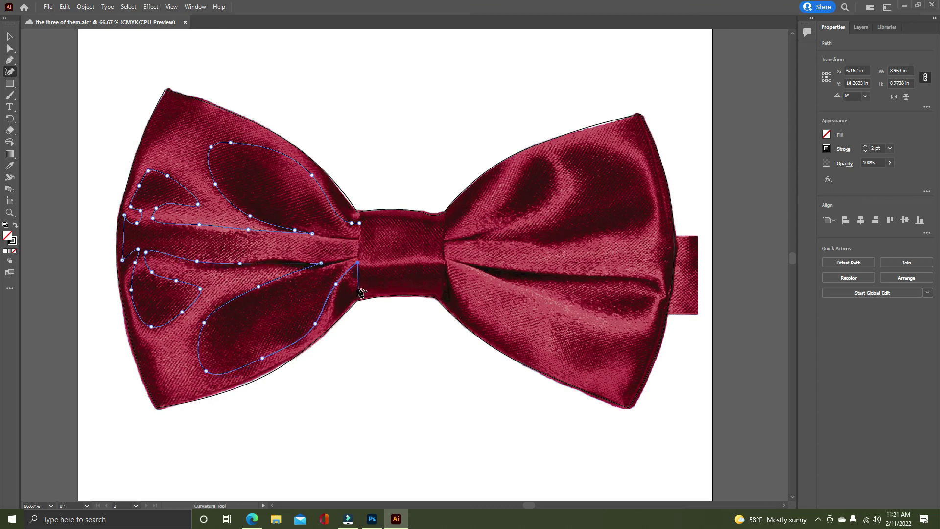
click(358, 294)
- Copy the bow tie outline into the three-glasses drawing and position it over the crossing stems
key(v)
key(shift+grave)
key(v)
key(ctrl+c)
key(ctrl+v)
right_click(403, 335)
click(549, 300)
mouse_move(467, 270)
mouse_down()
mouse_move(571, 231)
mouse_move(562, 235)
mouse_up()
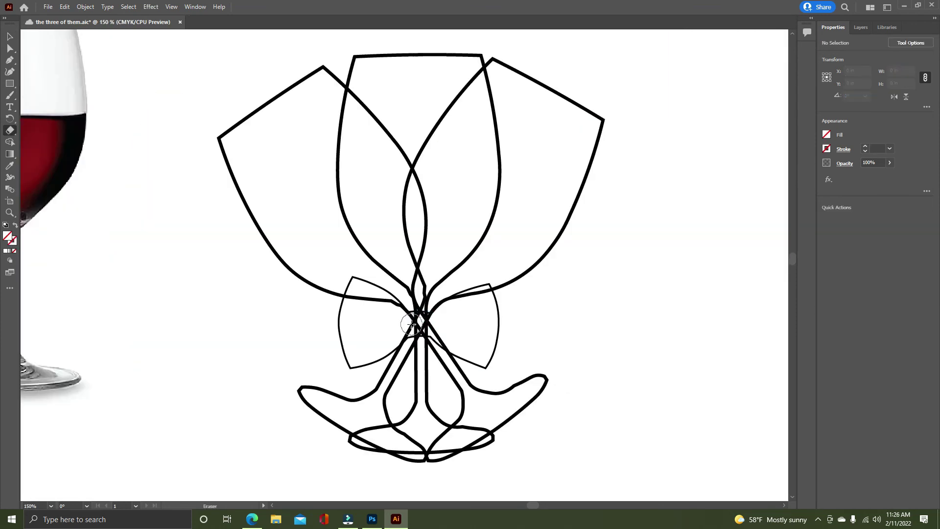
- Try to erase the glass lines that run through the inside of the bow tie
drag(412, 324, 456, 342)
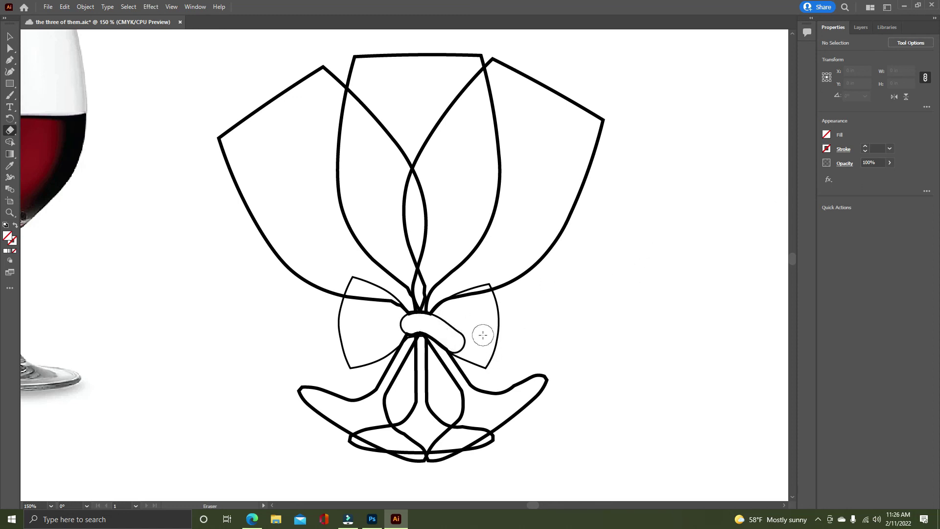
drag(440, 329, 474, 300)
mouse_move(459, 306)
mouse_down()
mouse_move(455, 329)
mouse_move(466, 345)
mouse_move(456, 345)
mouse_move(432, 326)
mouse_move(401, 323)
mouse_move(358, 293)
mouse_move(359, 350)
mouse_move(397, 332)
mouse_up()
drag(397, 332, 366, 326)
mouse_move(455, 330)
mouse_down()
mouse_move(485, 306)
mouse_move(473, 289)
mouse_up()
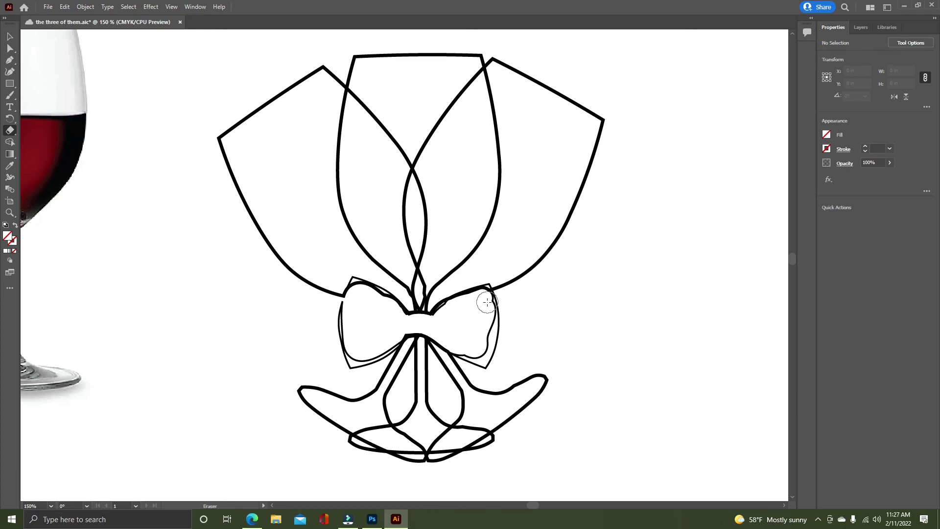
drag(487, 302, 487, 306)
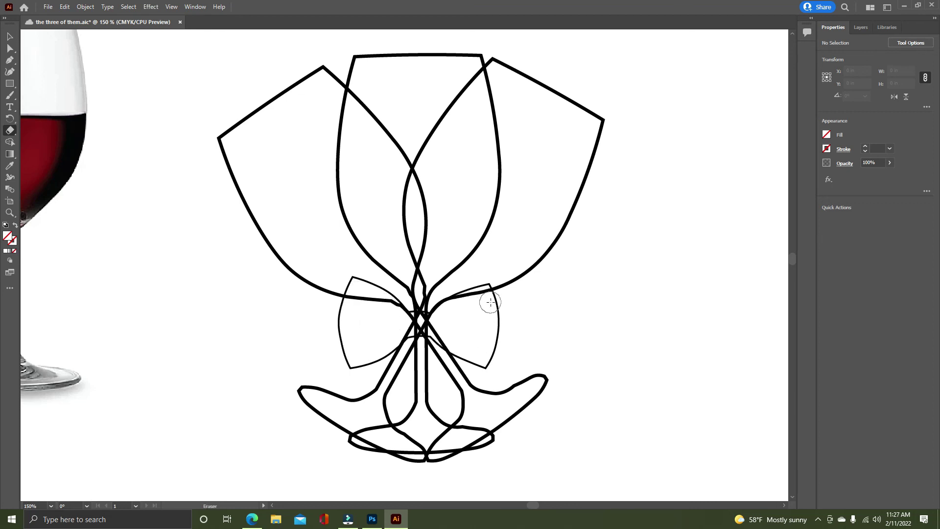
- Try to erase a straight horizontal band across the stems at the bow tie's knot
key(ctrl+s)
key(v)
click(11, 132)
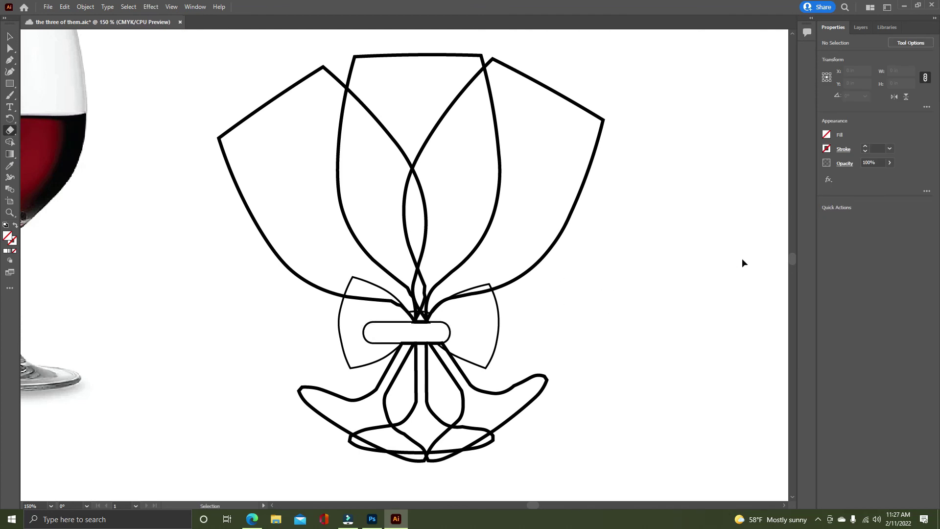
key(ctrl+z)
key(ctrl+z)
- Move the bow tie outline up and away from the point where the glass stems cross
key(ctrl+equal)
key(ctrl+equal)
key(ctrl+equal)
key(v)
drag(337, 318, 218, 122)
- Erase a horizontal band through the glass group where the three stems cross
click(415, 392)
key(shift+e)
drag(490, 419, 387, 418)
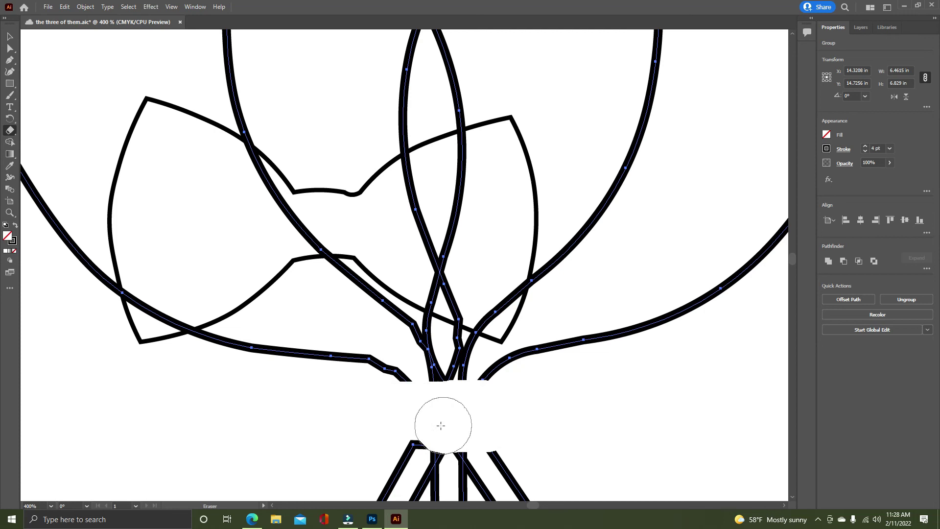
- Move the plain bow tie outline down over the erased gap between the glass bowls and stems, then deselect it
key(v)
drag(385, 178, 506, 373)
scroll(569, 353, down, 2)
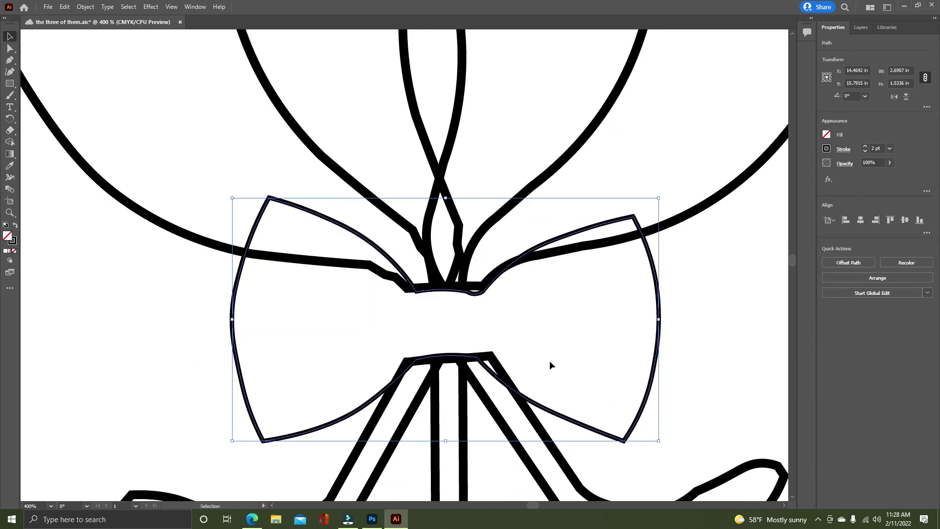
key(ctrl+minus)
key(ctrl+minus)
key(ctrl+minus)
key(ctrl+minus)
key(ctrl+minus)
click(585, 304)
- Scale the large detailed bow tie down to a small size and move it close to the three glasses
scroll(585, 303, up, 3)
scroll(584, 302, up, 3)
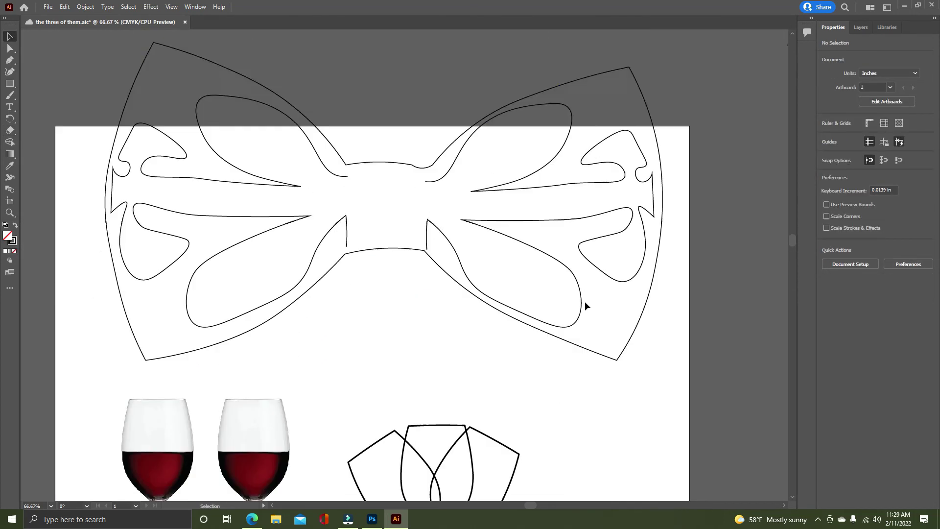
click(582, 302)
drag(663, 361, 164, 79)
drag(147, 72, 519, 325)
- Move the plain outline away above the glasses and place the detailed bow tie over the gap in the stems
scroll(519, 325, down, 4)
drag(458, 354, 382, 119)
drag(492, 128, 422, 360)
- Group the three line-art glasses with the detailed bow tie, leaving out the plain outline
key(ctrl+minus)
key(ctrl+minus)
drag(414, 180, 592, 353)
key(ctrl+g)
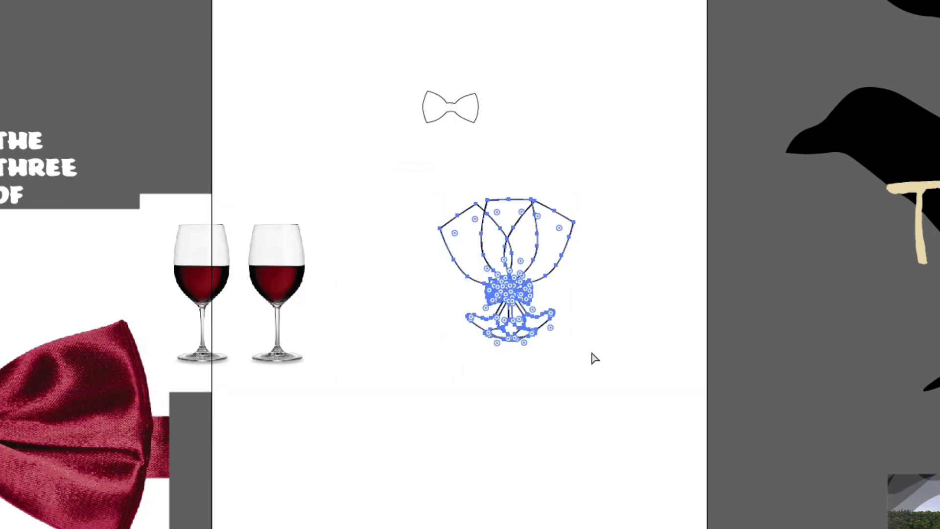
- Switch to the Photoshop cover document and paste the glasses artwork as a Smart Object
key(alt+Tab)
key(ctrl+v)
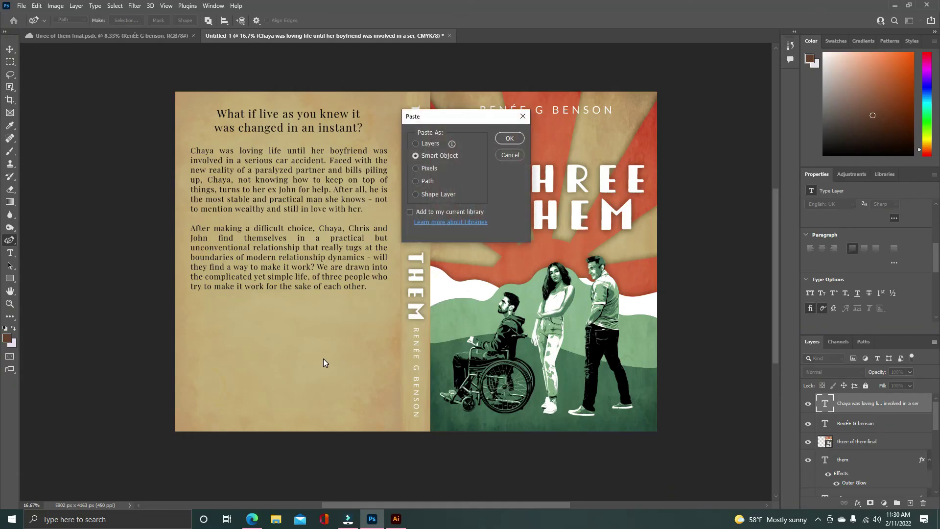
click(506, 139)
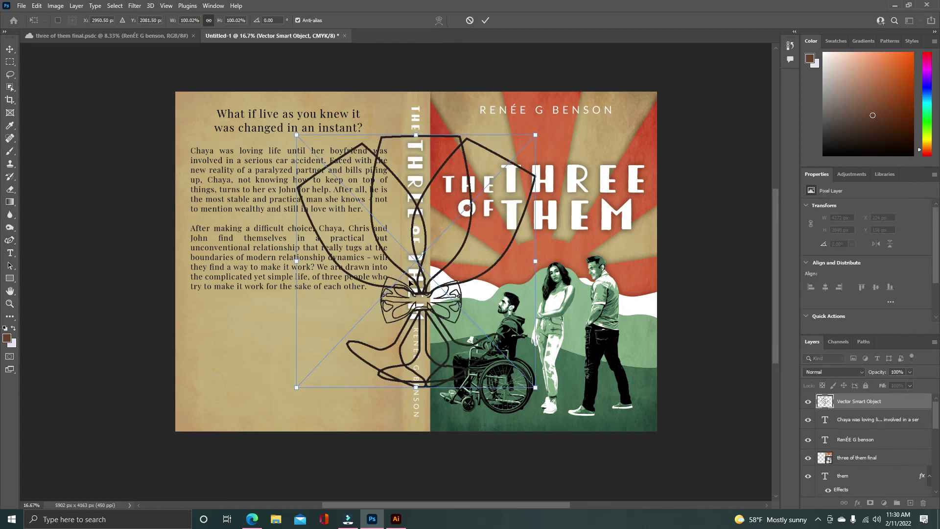
- Scale the pasted glasses artwork to about 41.5% and place it centred below the blurb on the back cover
drag(535, 387, 395, 240)
drag(357, 193, 295, 363)
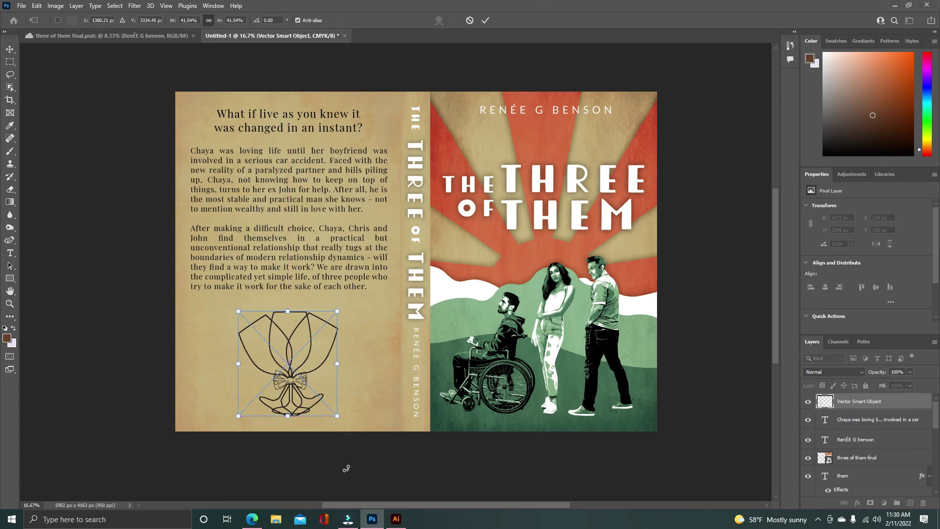
key(p)
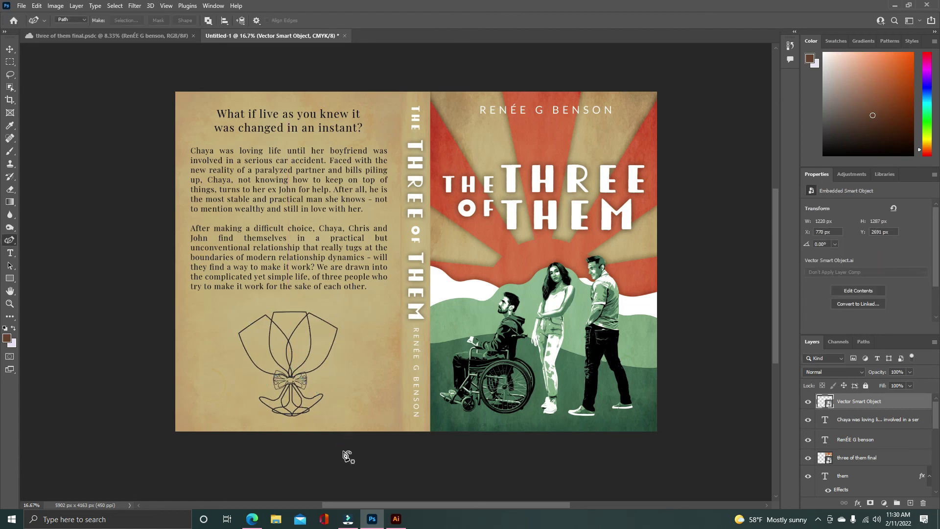